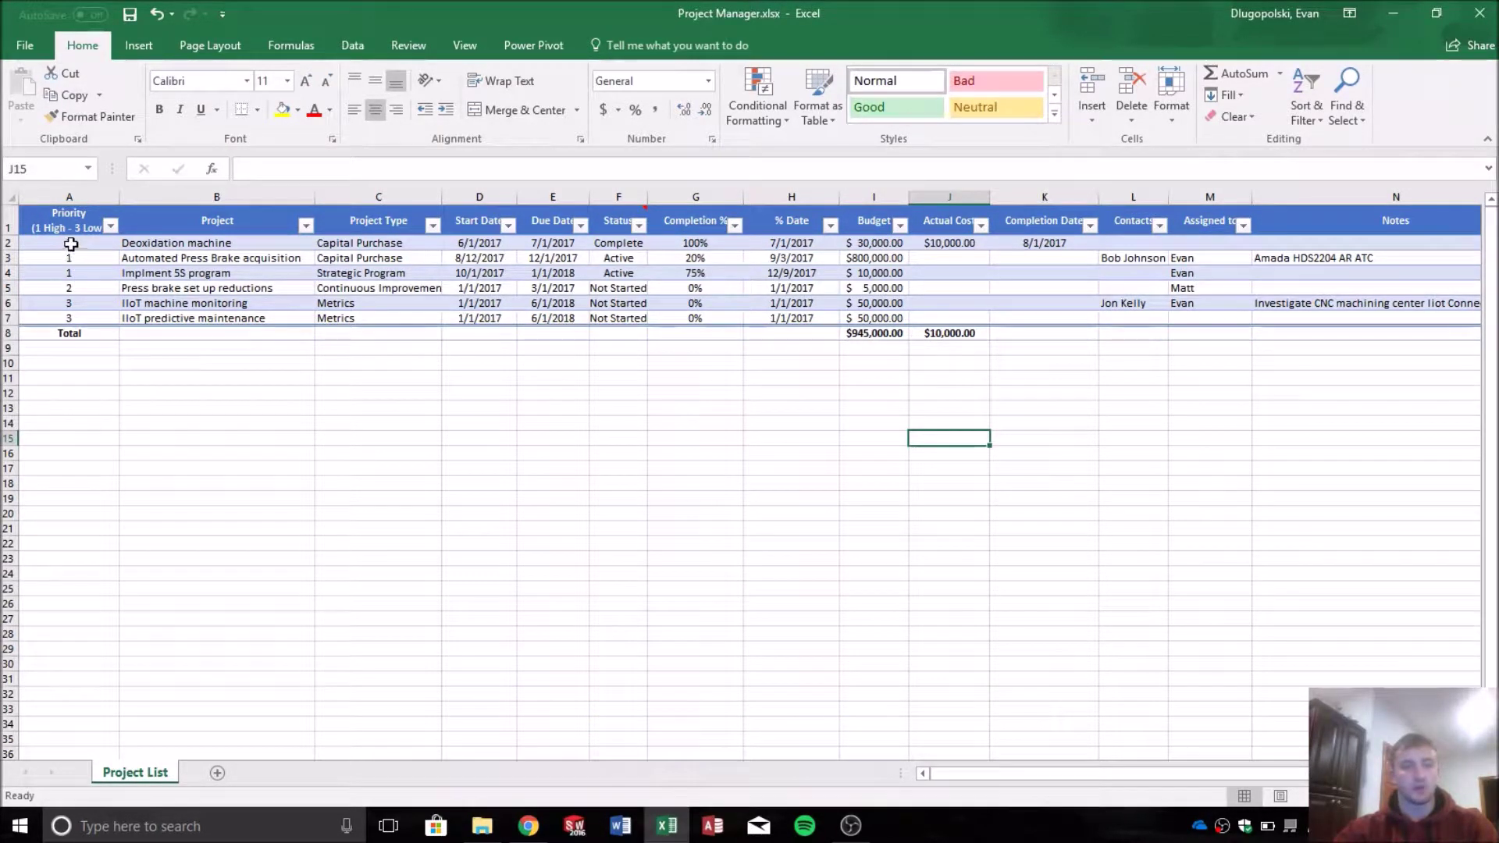
AutoFit column O so the Today dates read 10/26/2017 instead of hash marks.
left_click_drag(71, 245, 1104, 318)
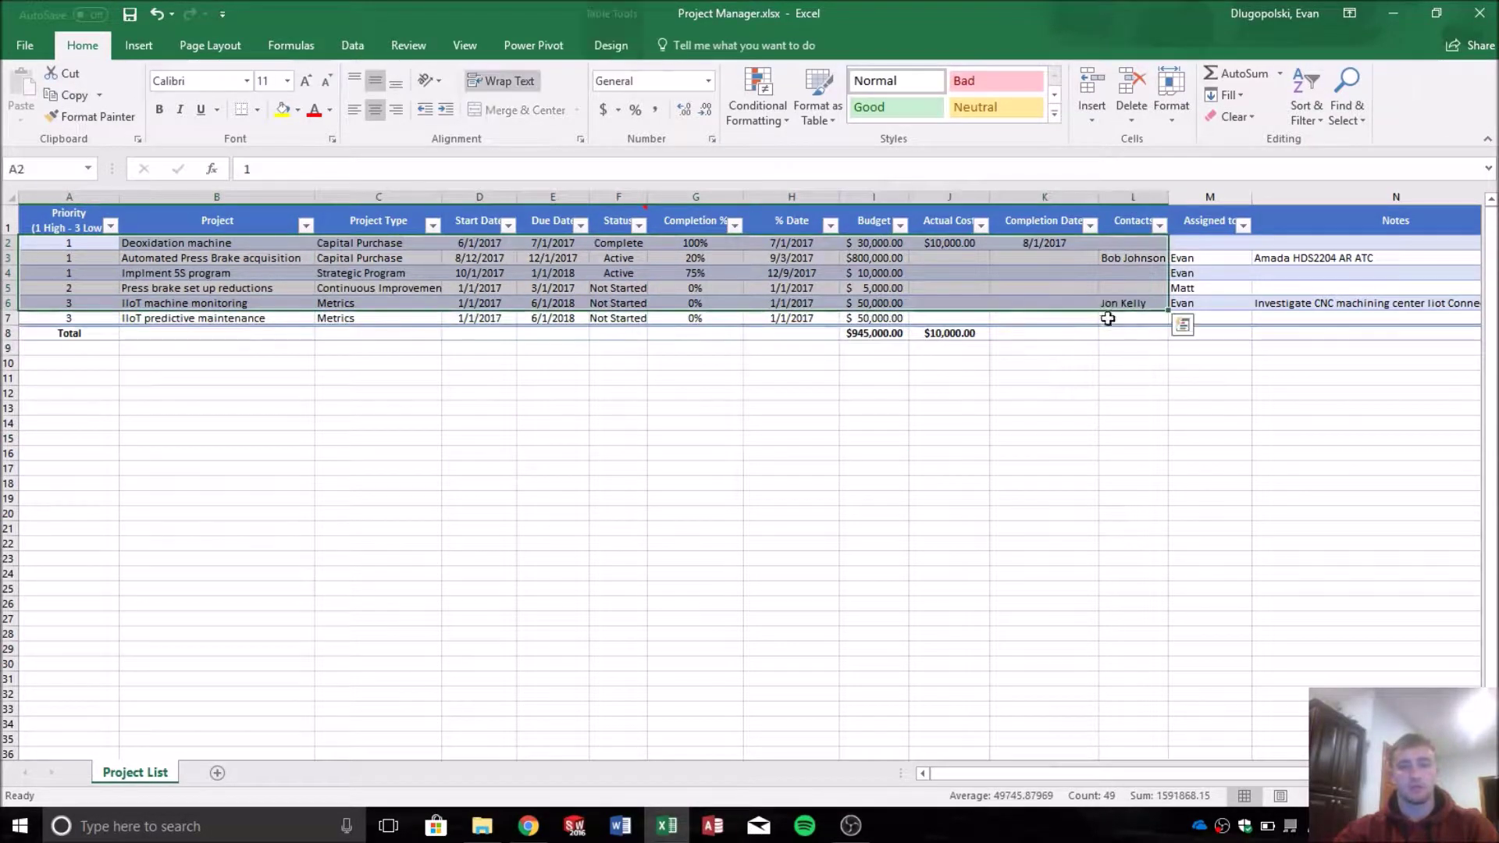
left_click(1133, 347)
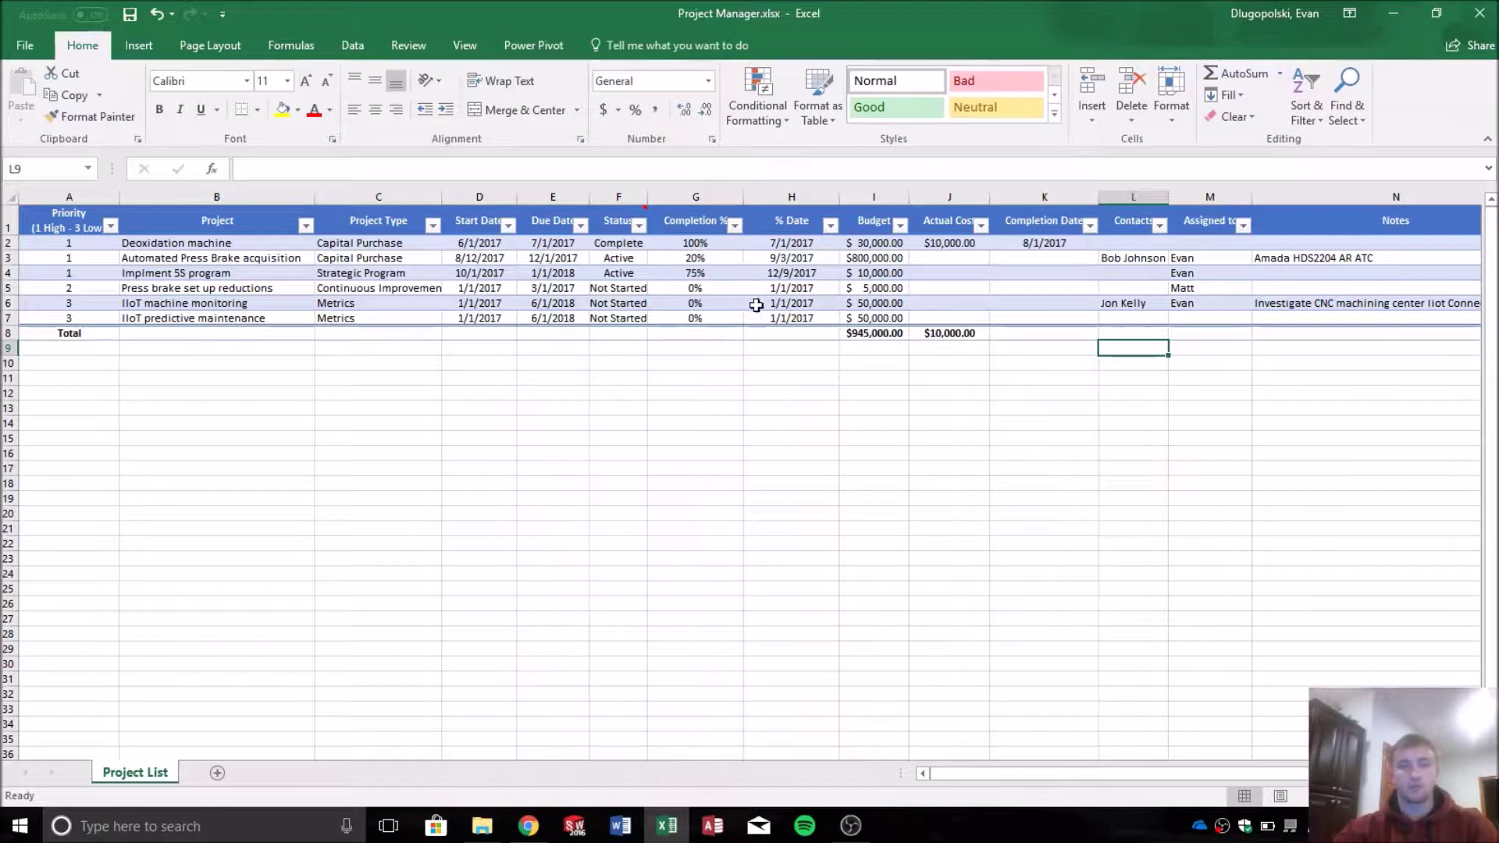
left_click(796, 380)
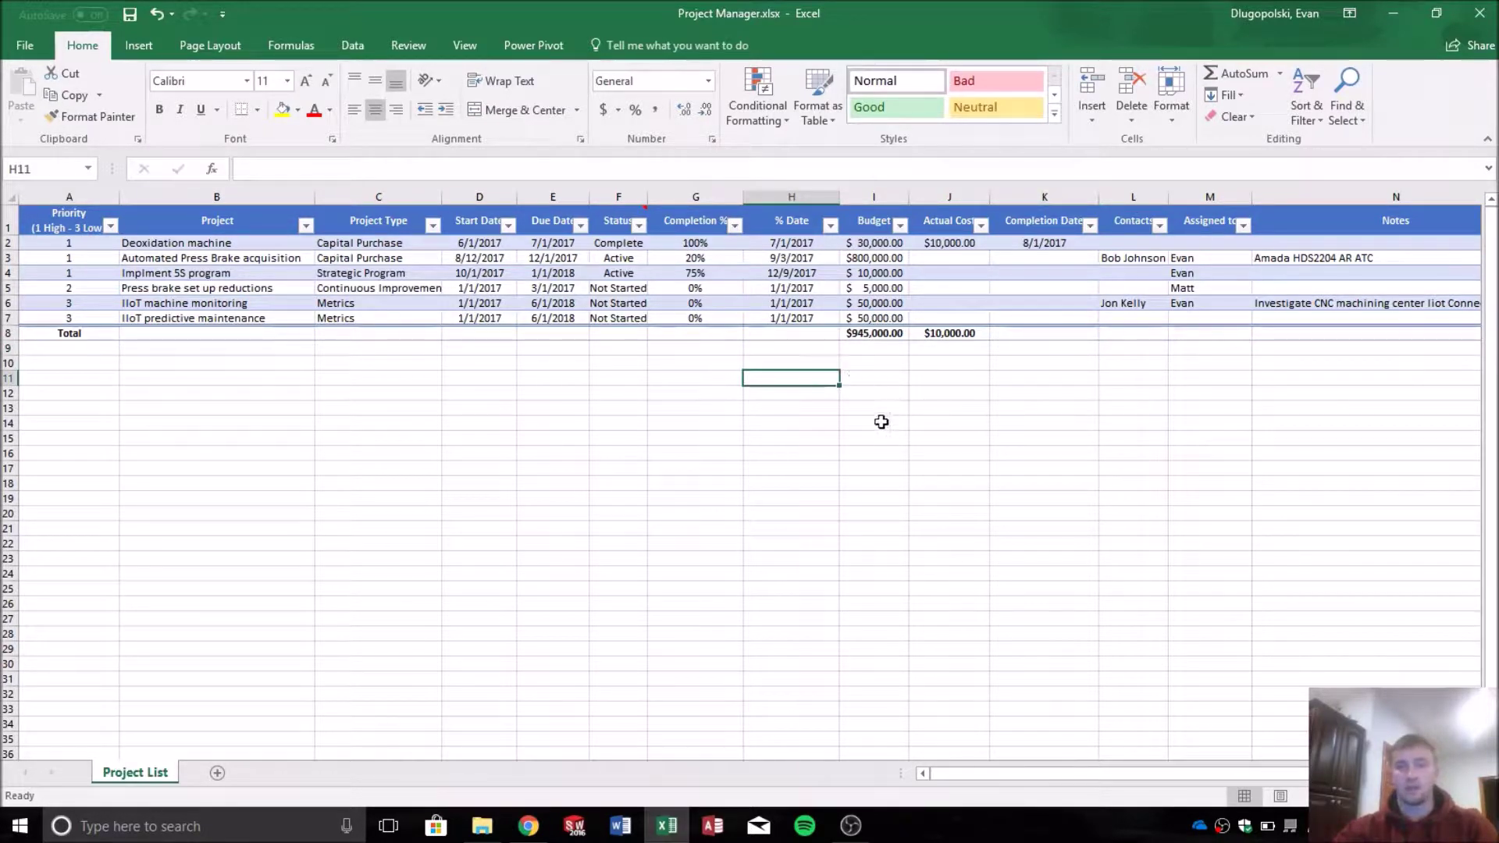
left_click_drag(1007, 773, 1101, 773)
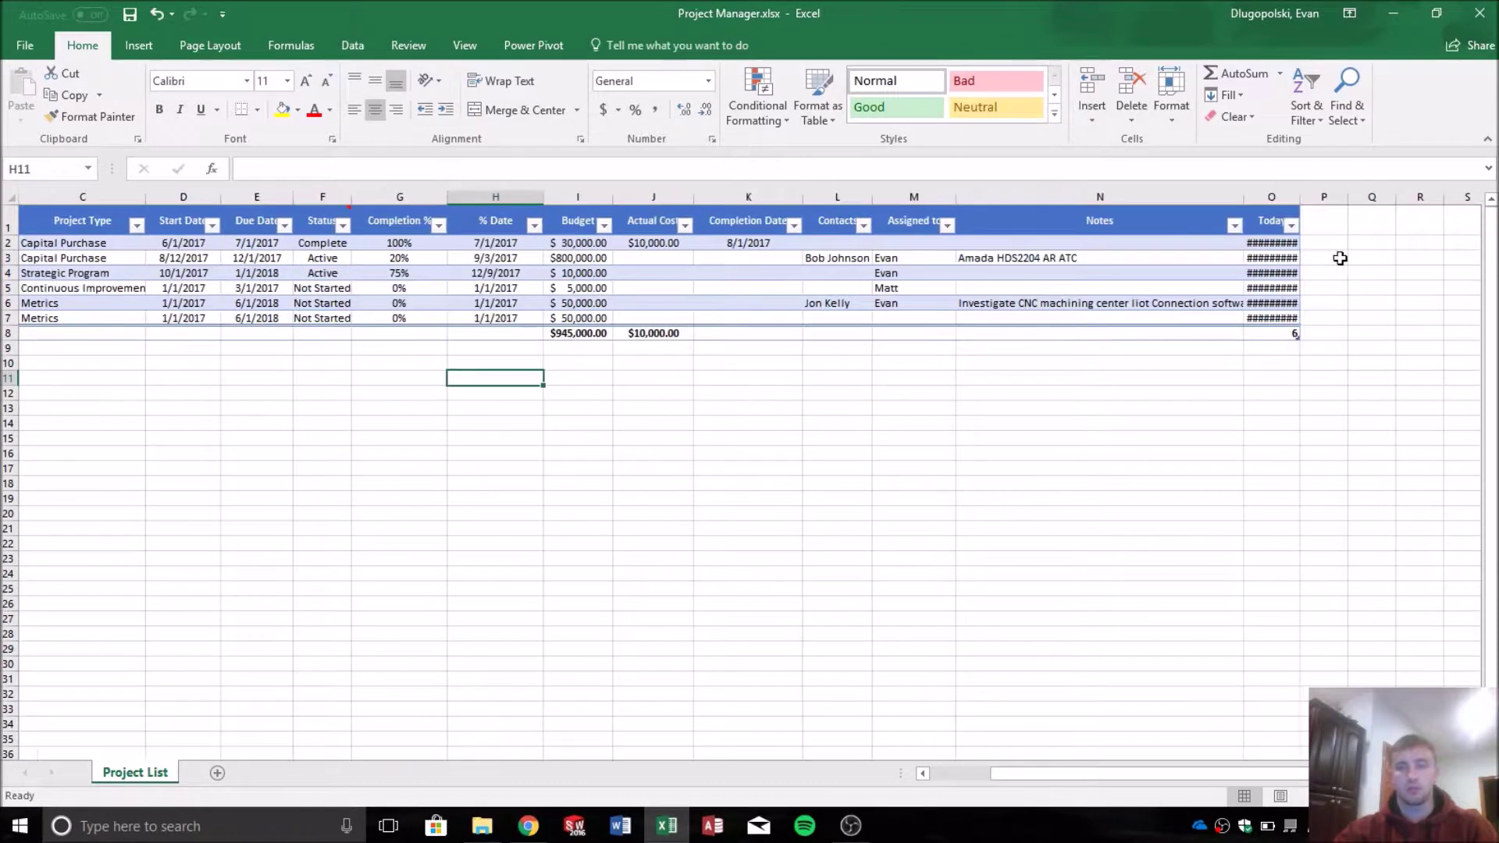
double_click(1305, 193)
Check the =TODAY() formula in O2 and O3, then view the % Date formula in H2.
left_click(1280, 243)
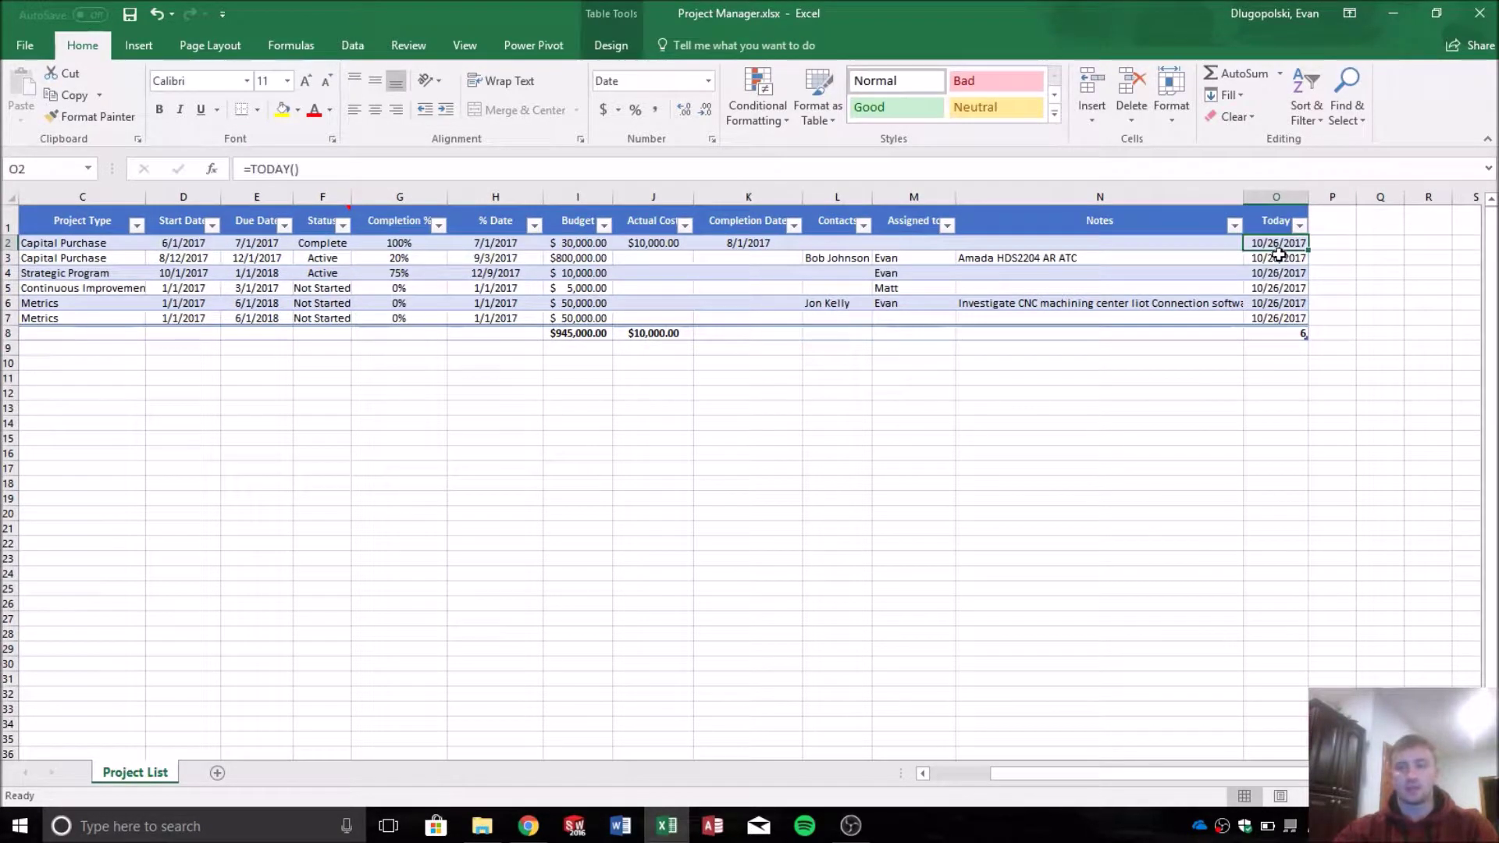
left_click(1280, 257)
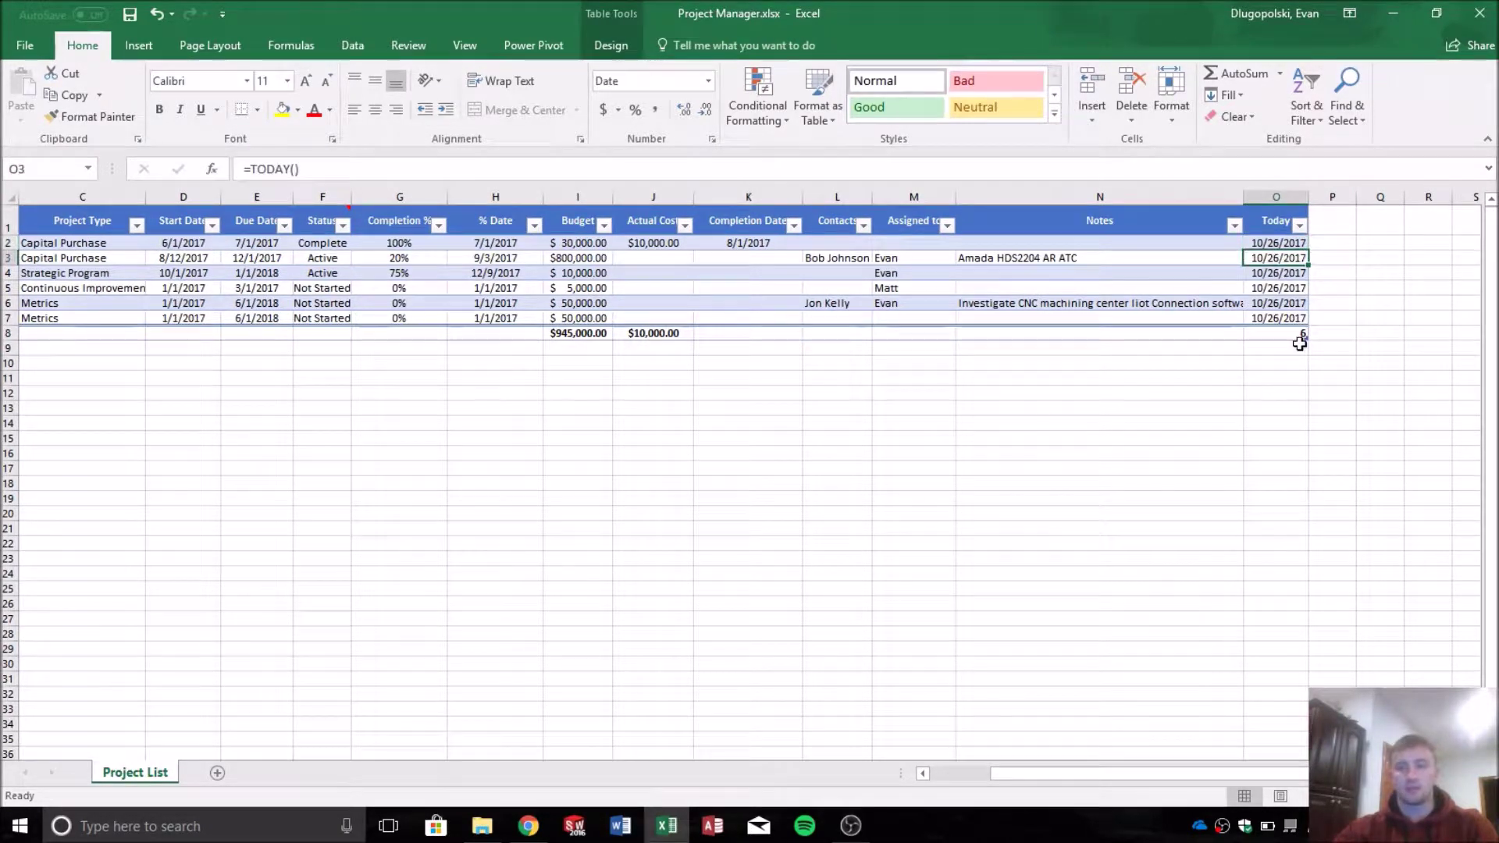
left_click(325, 169)
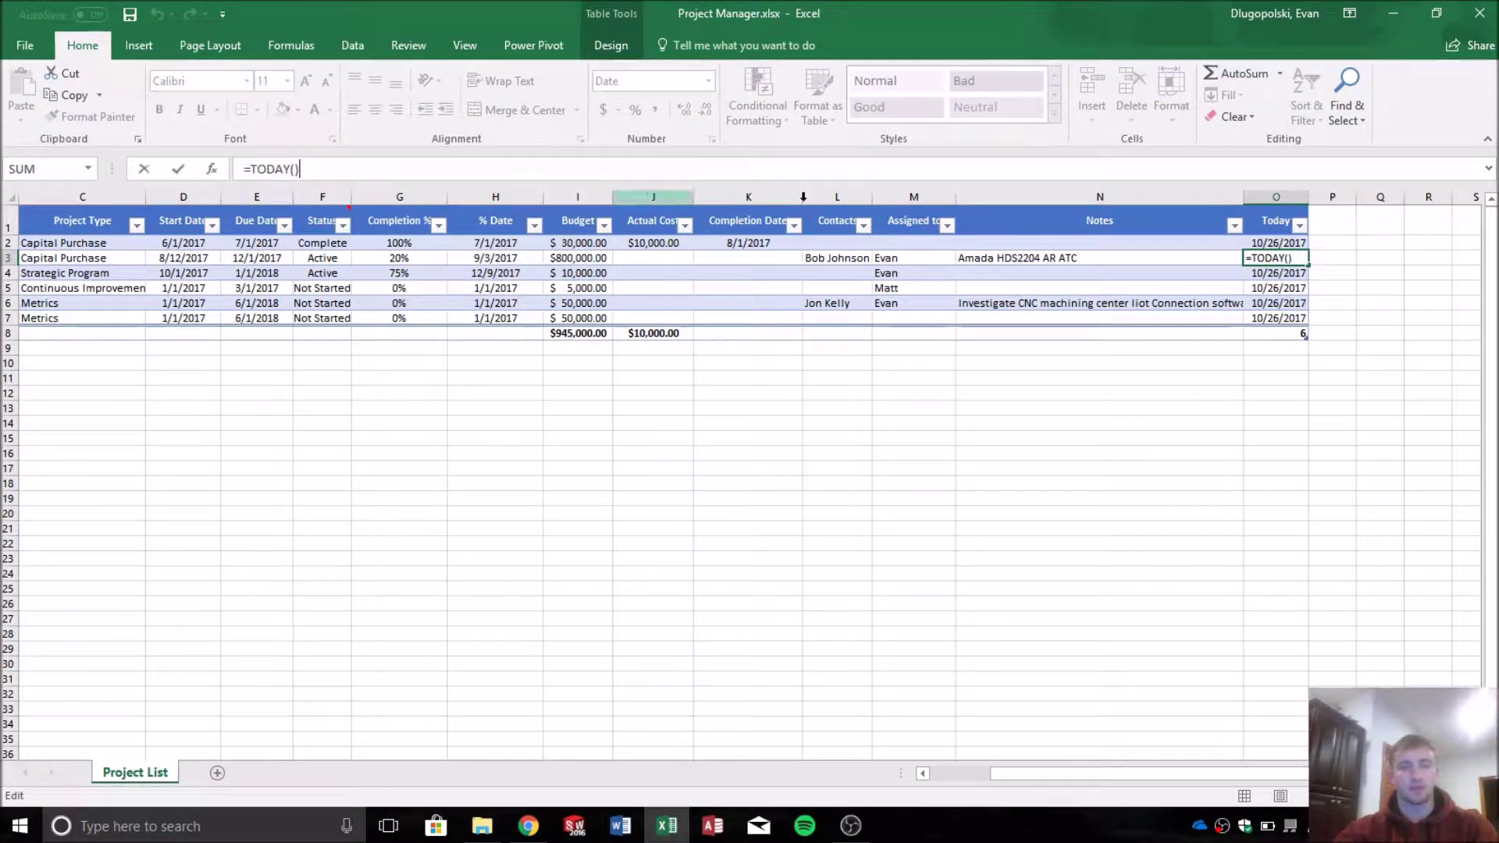
key("Escape")
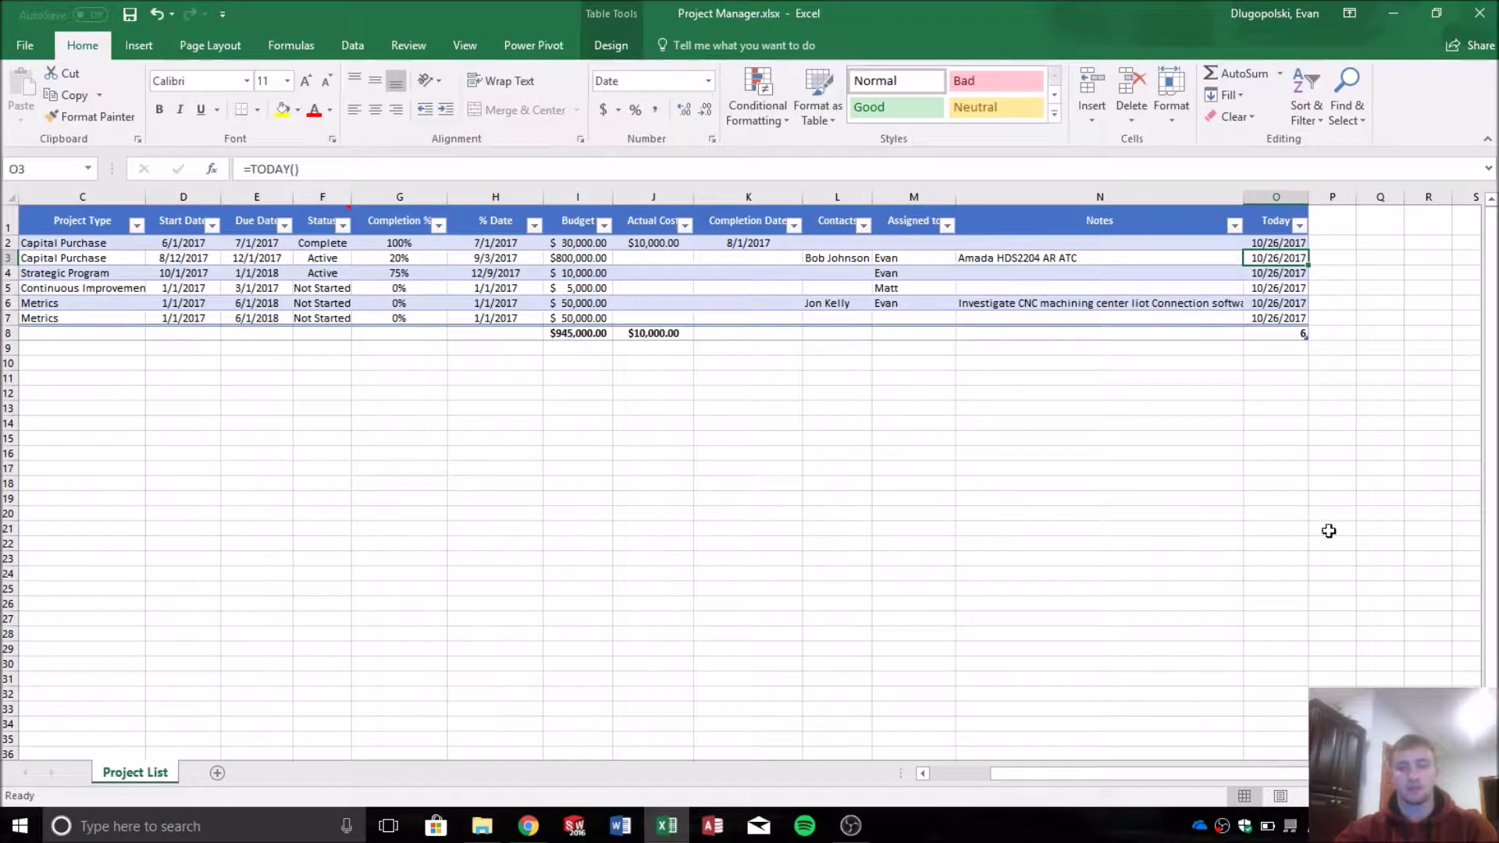
left_click(1268, 243)
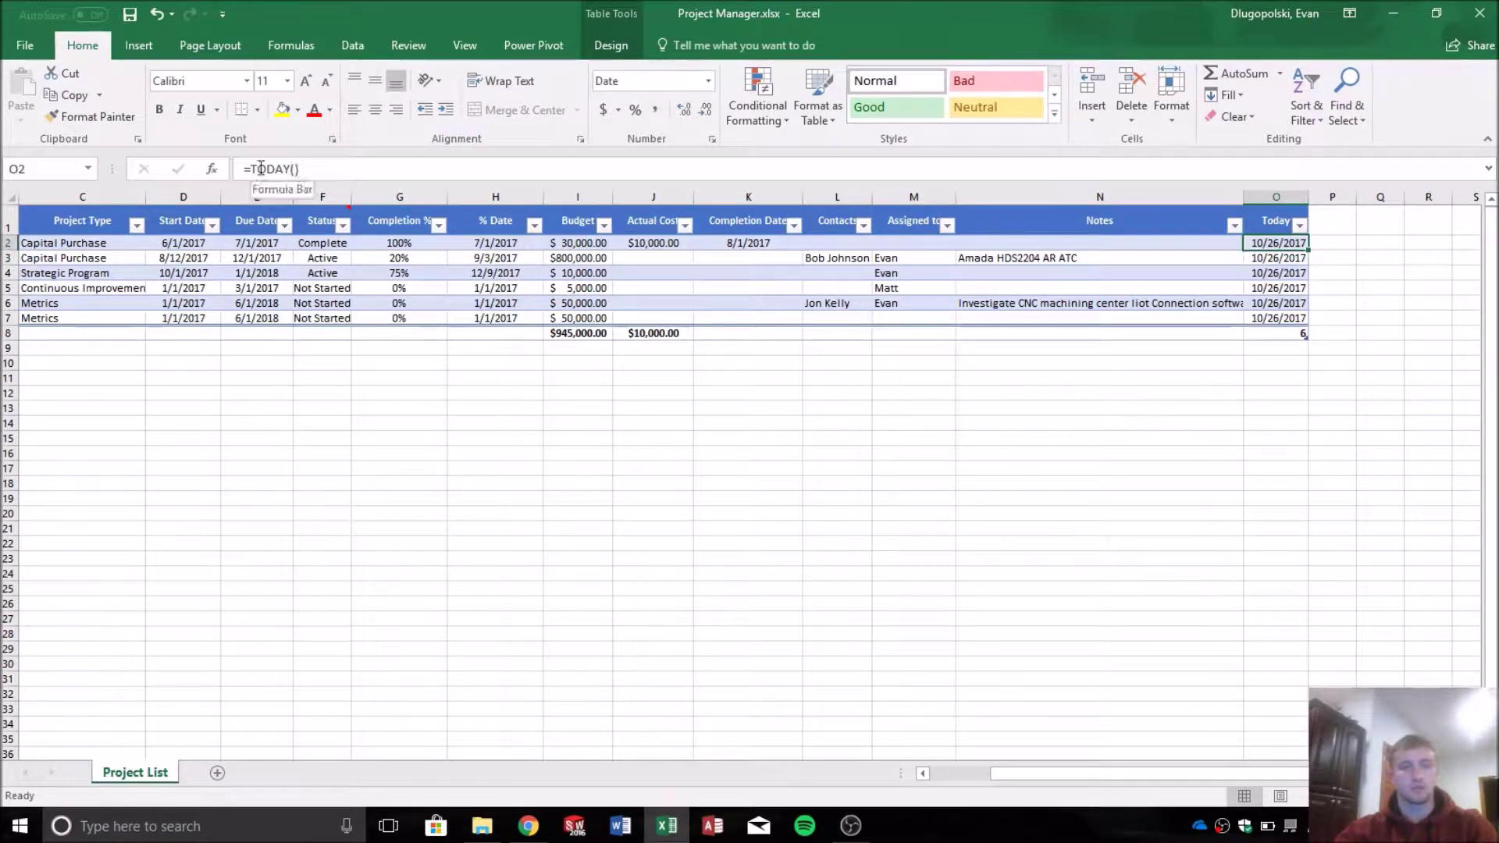
left_click_drag(1172, 770, 1084, 785)
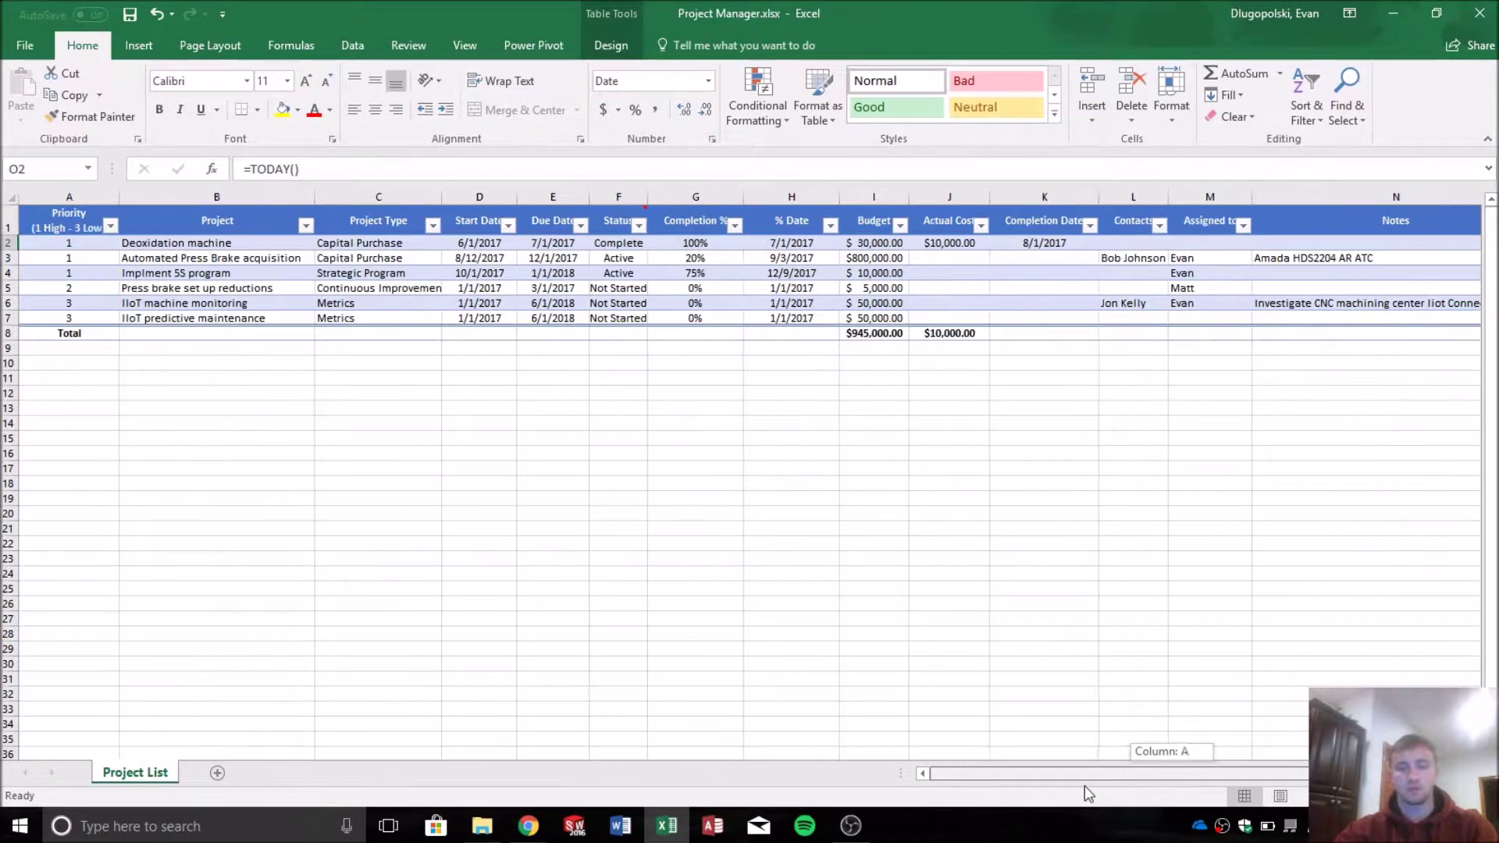
left_click(790, 244)
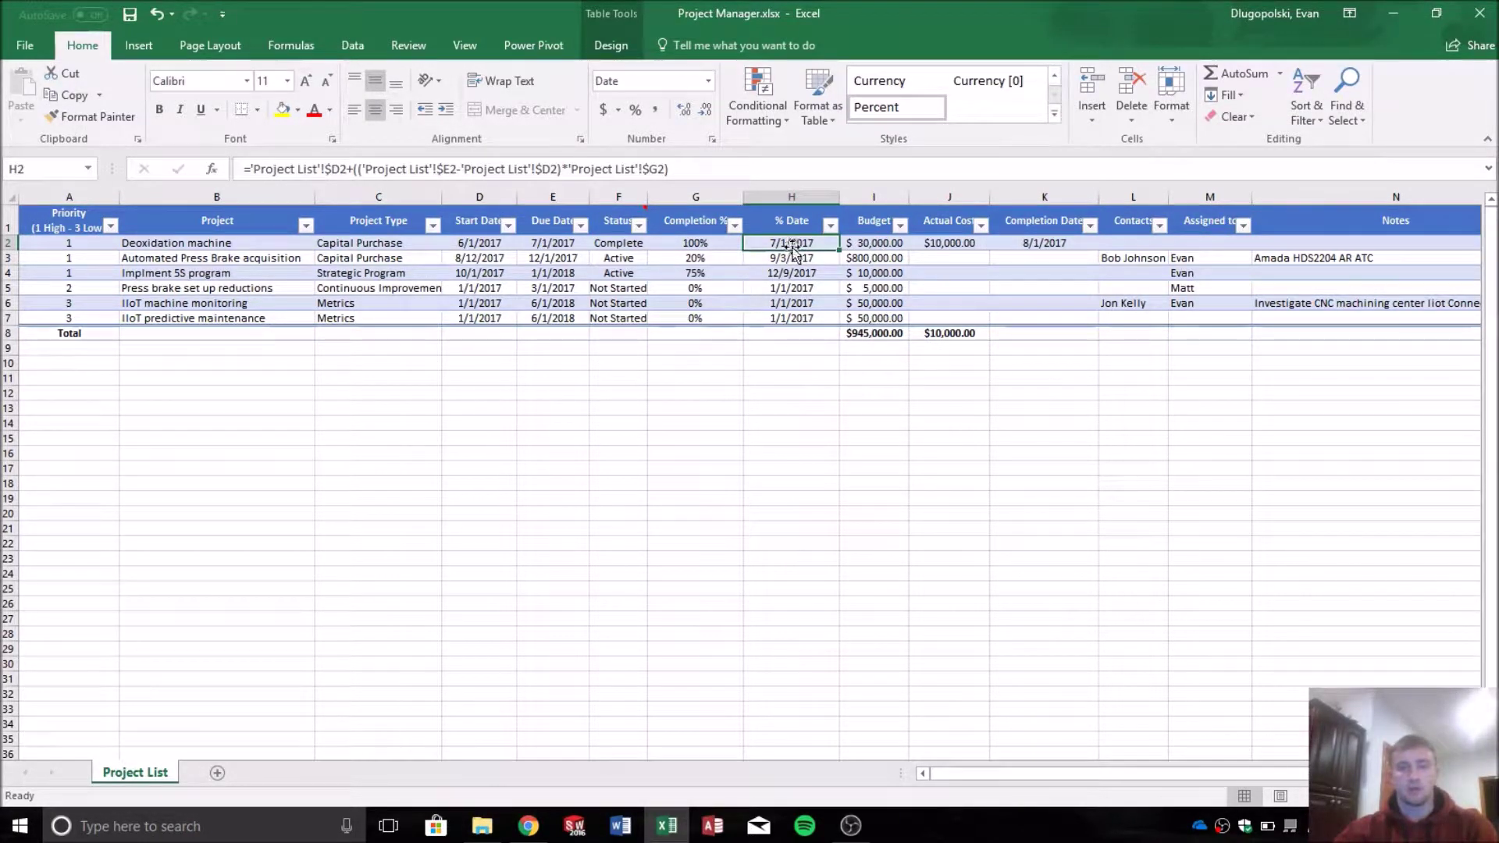
left_click(793, 256)
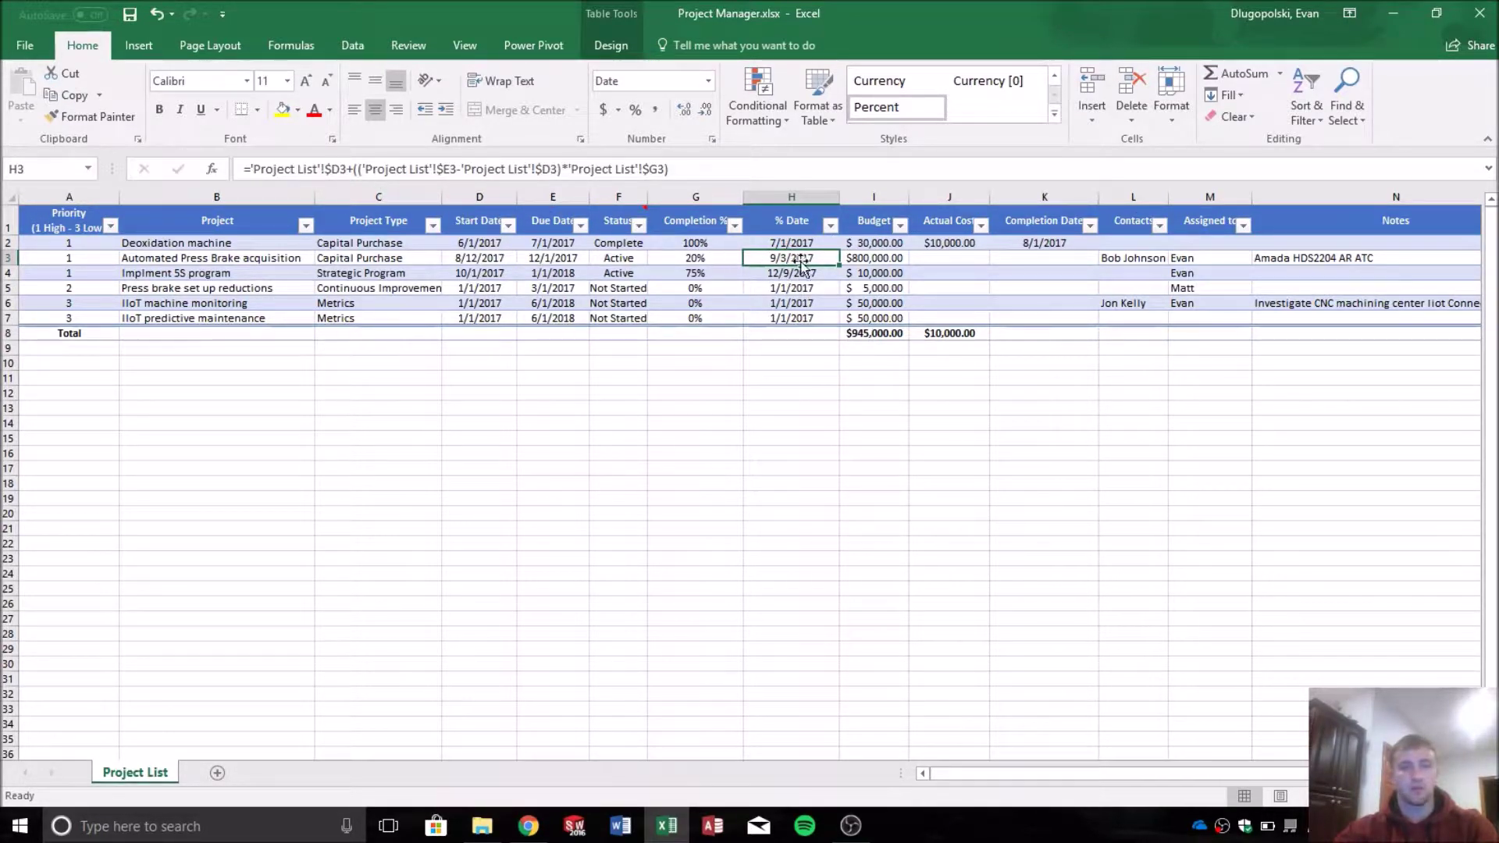
left_click(802, 243)
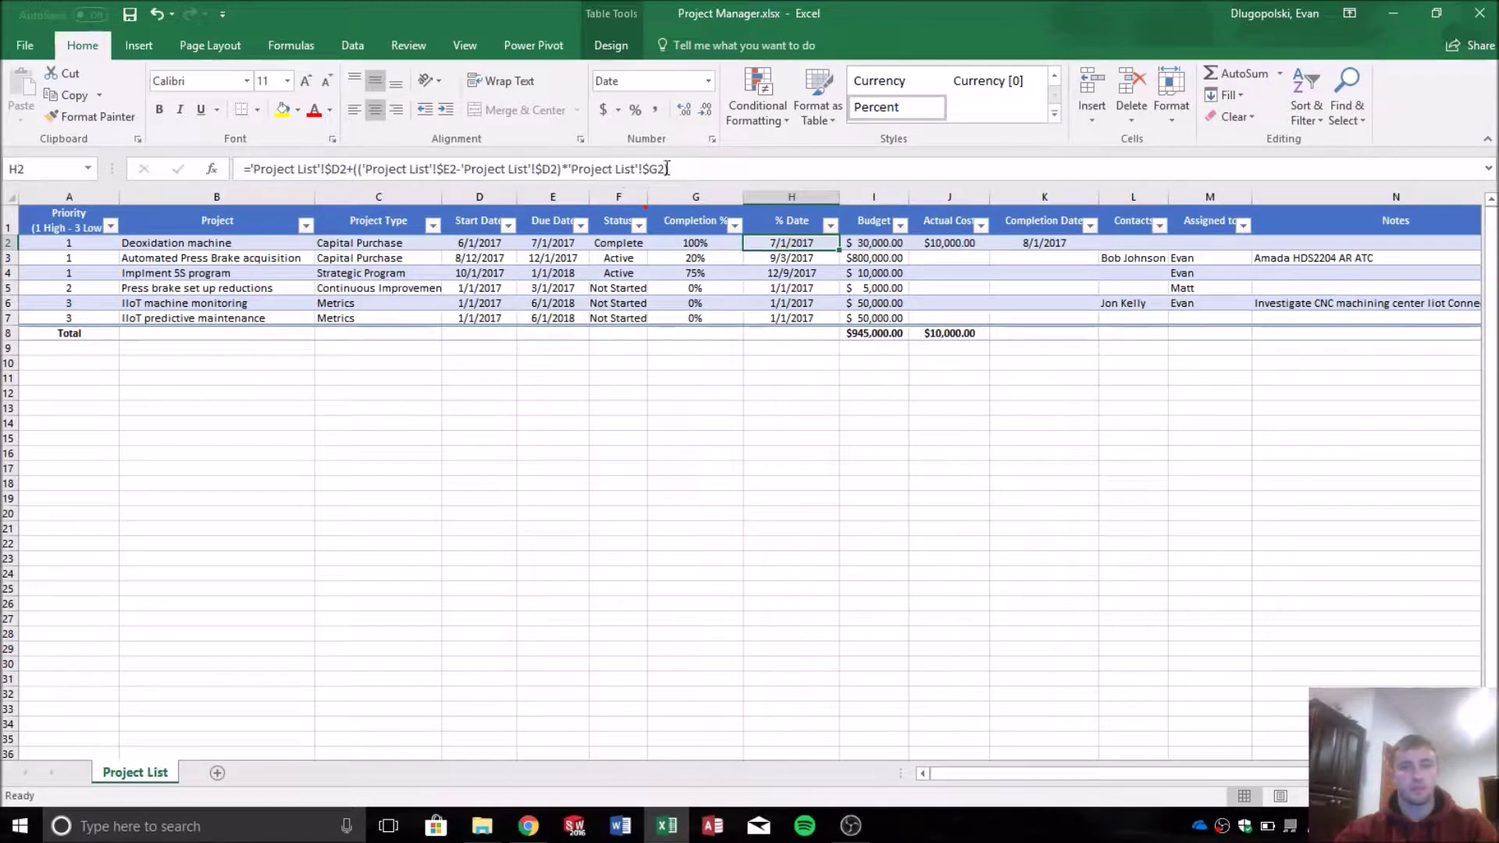
left_click_drag(668, 169, 570, 169)
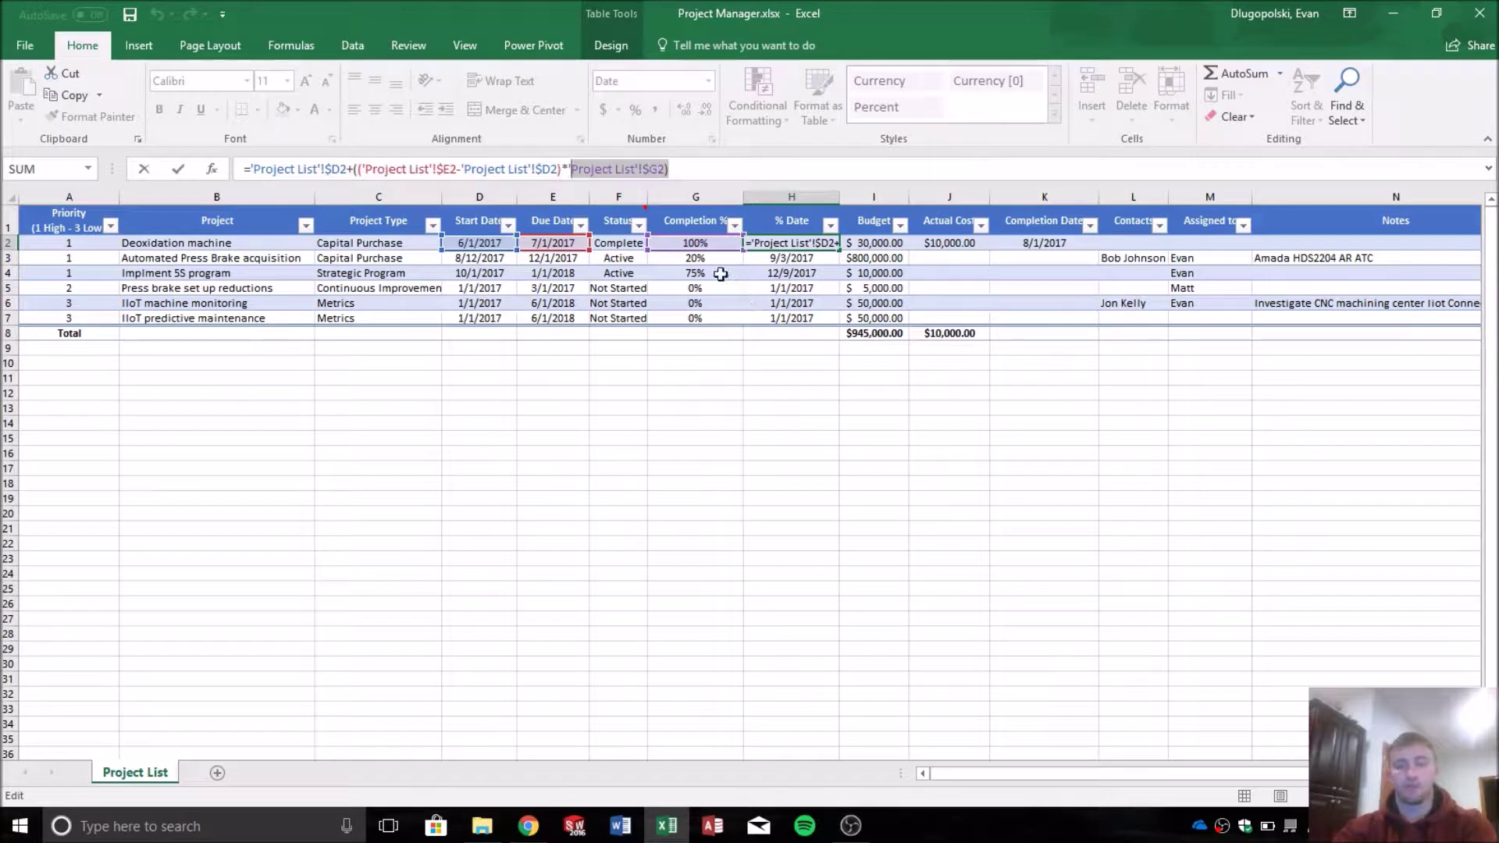
Replace H2's sheet references with [@[Completion %]], [@[Start Date]] and [@[Due Date]].
key("BackSpace")
left_click(698, 245)
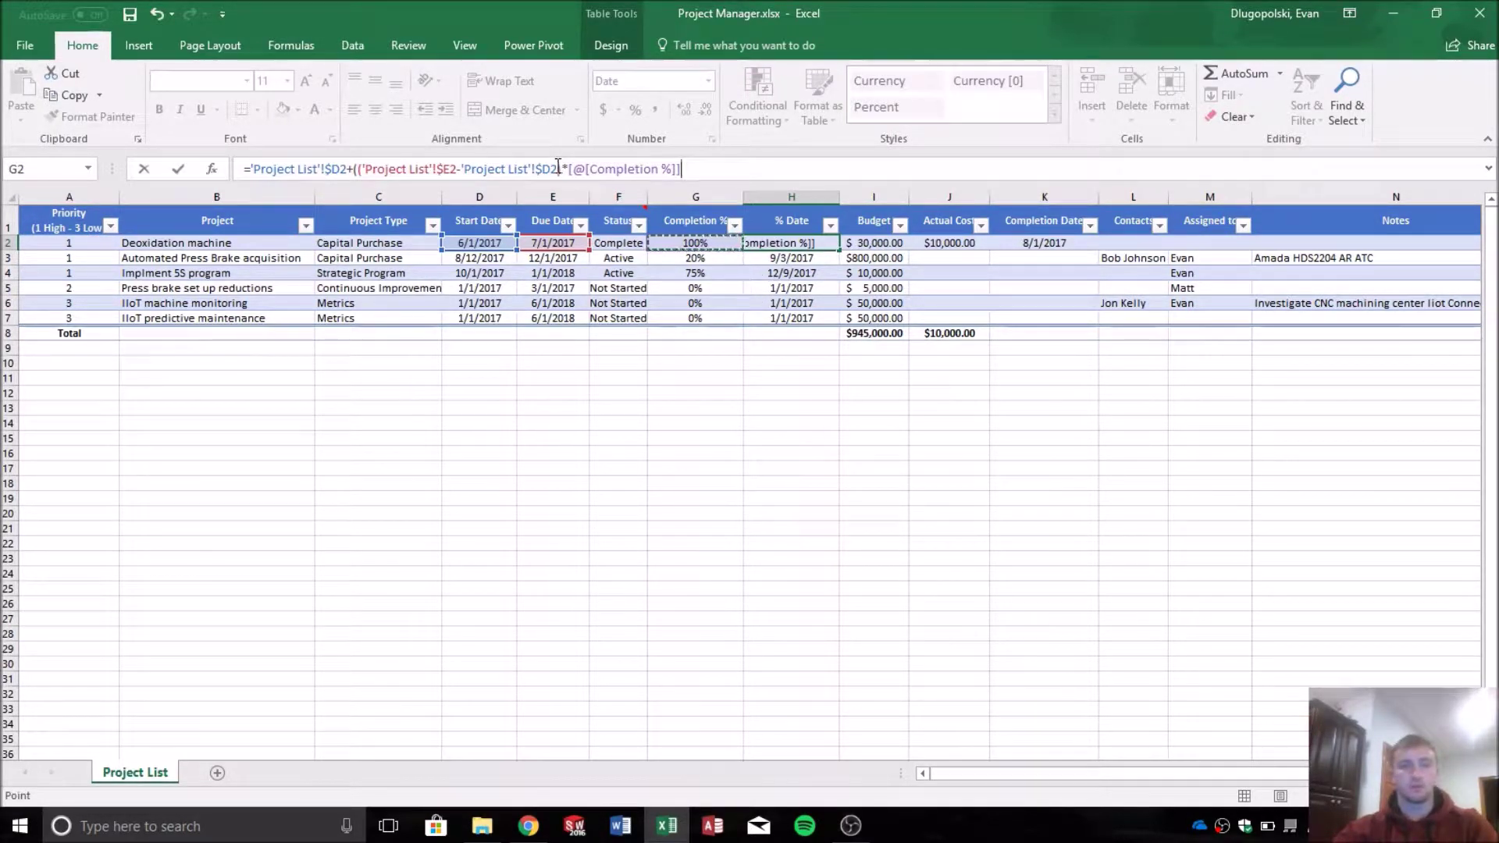
left_click_drag(558, 167, 459, 167)
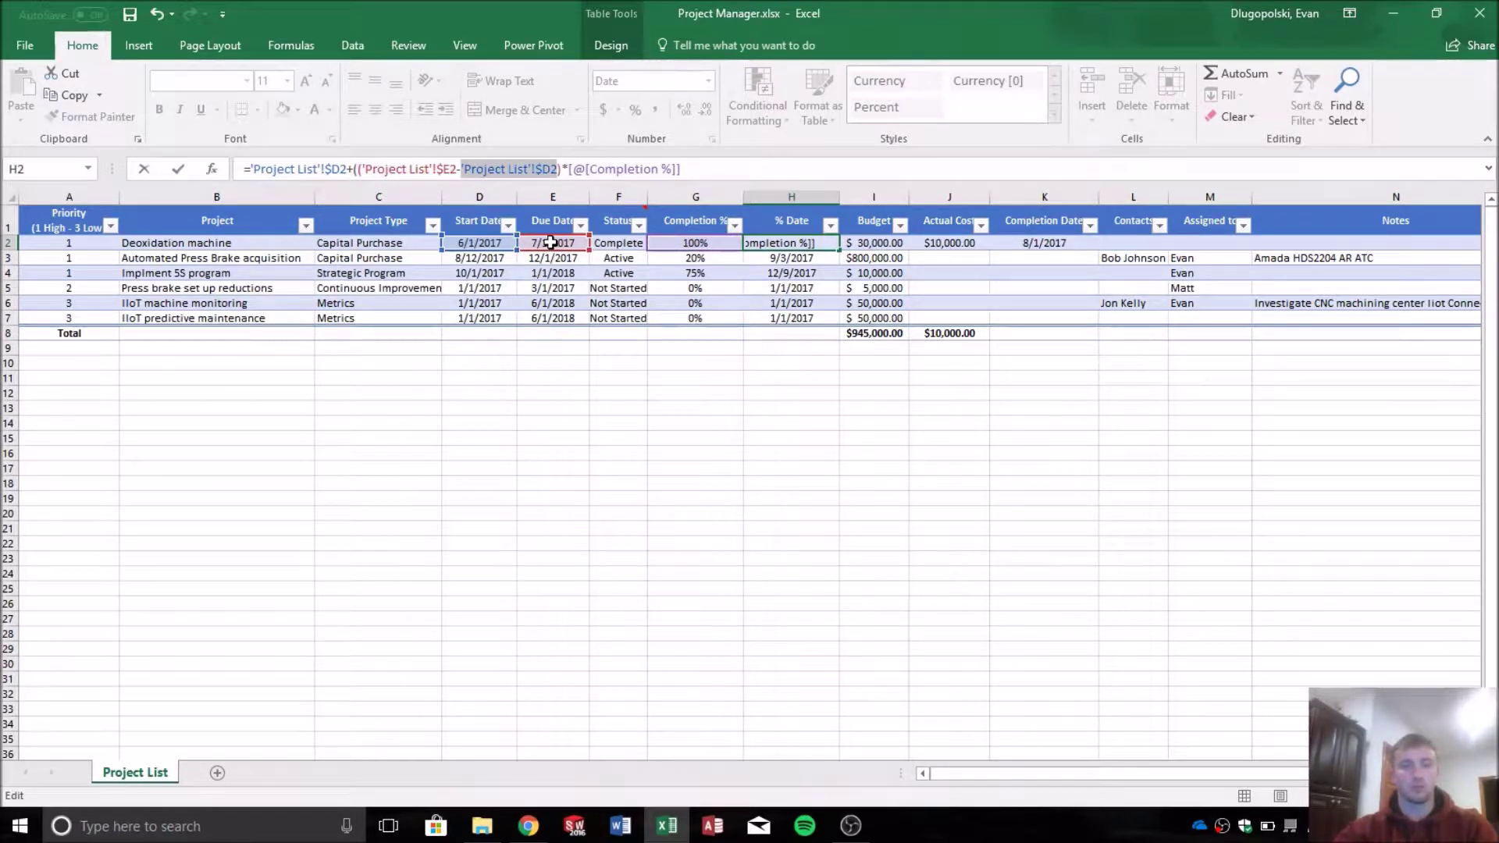
left_click(484, 241)
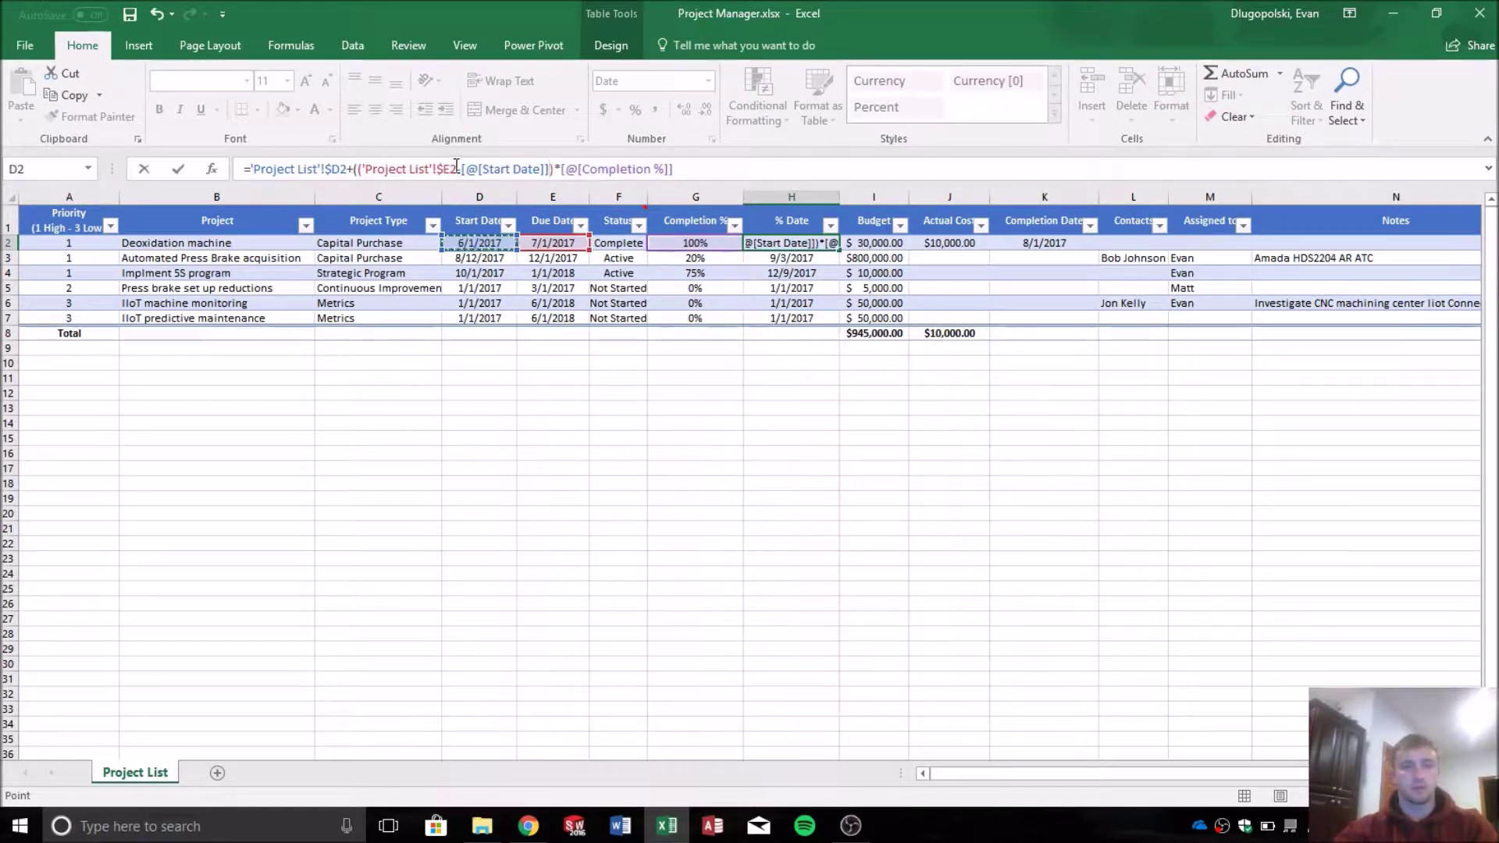
left_click_drag(459, 168, 362, 168)
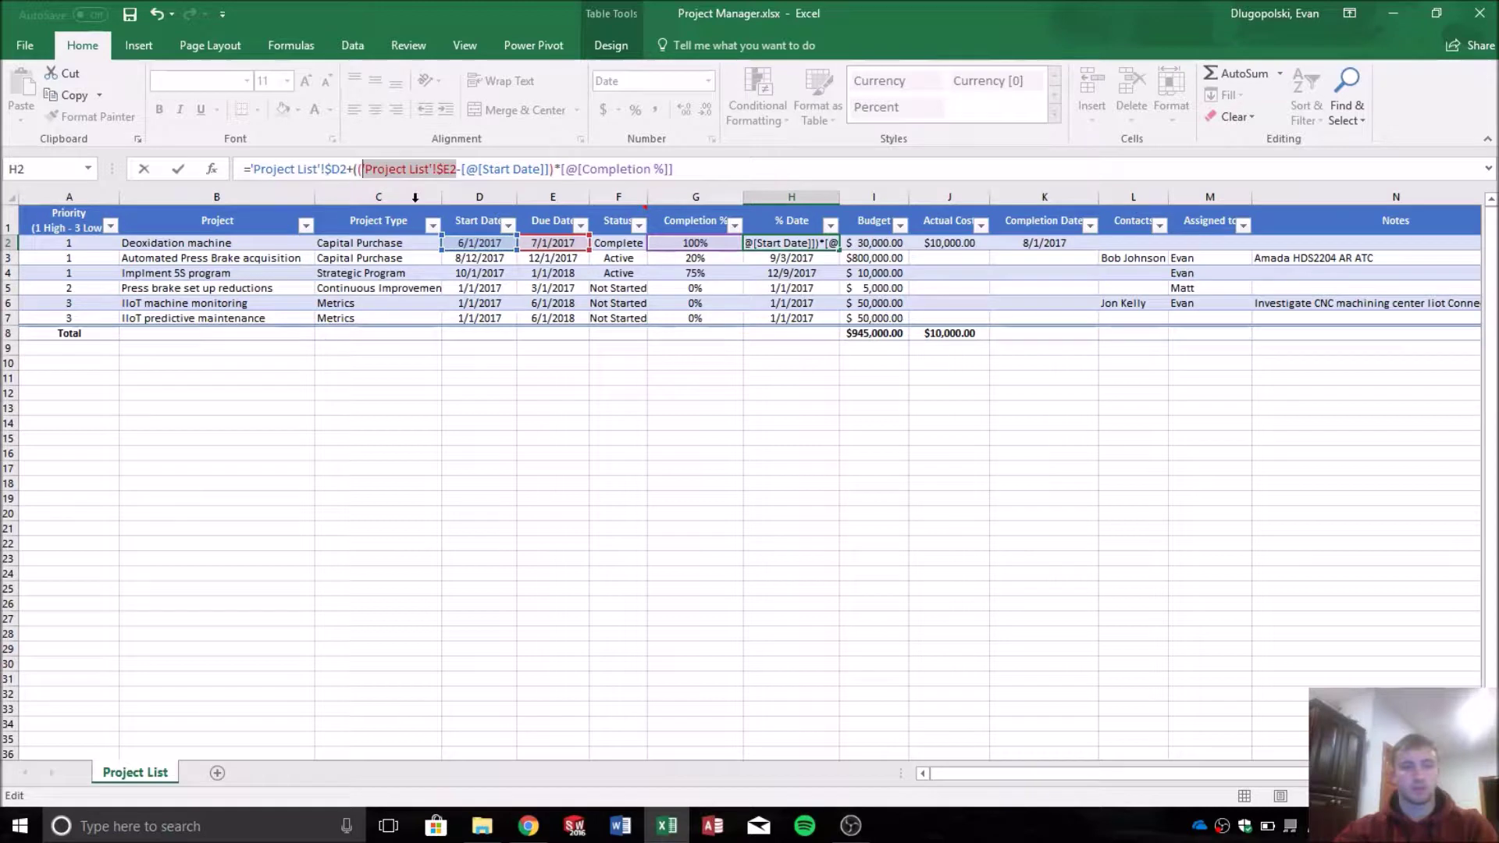
left_click(548, 242)
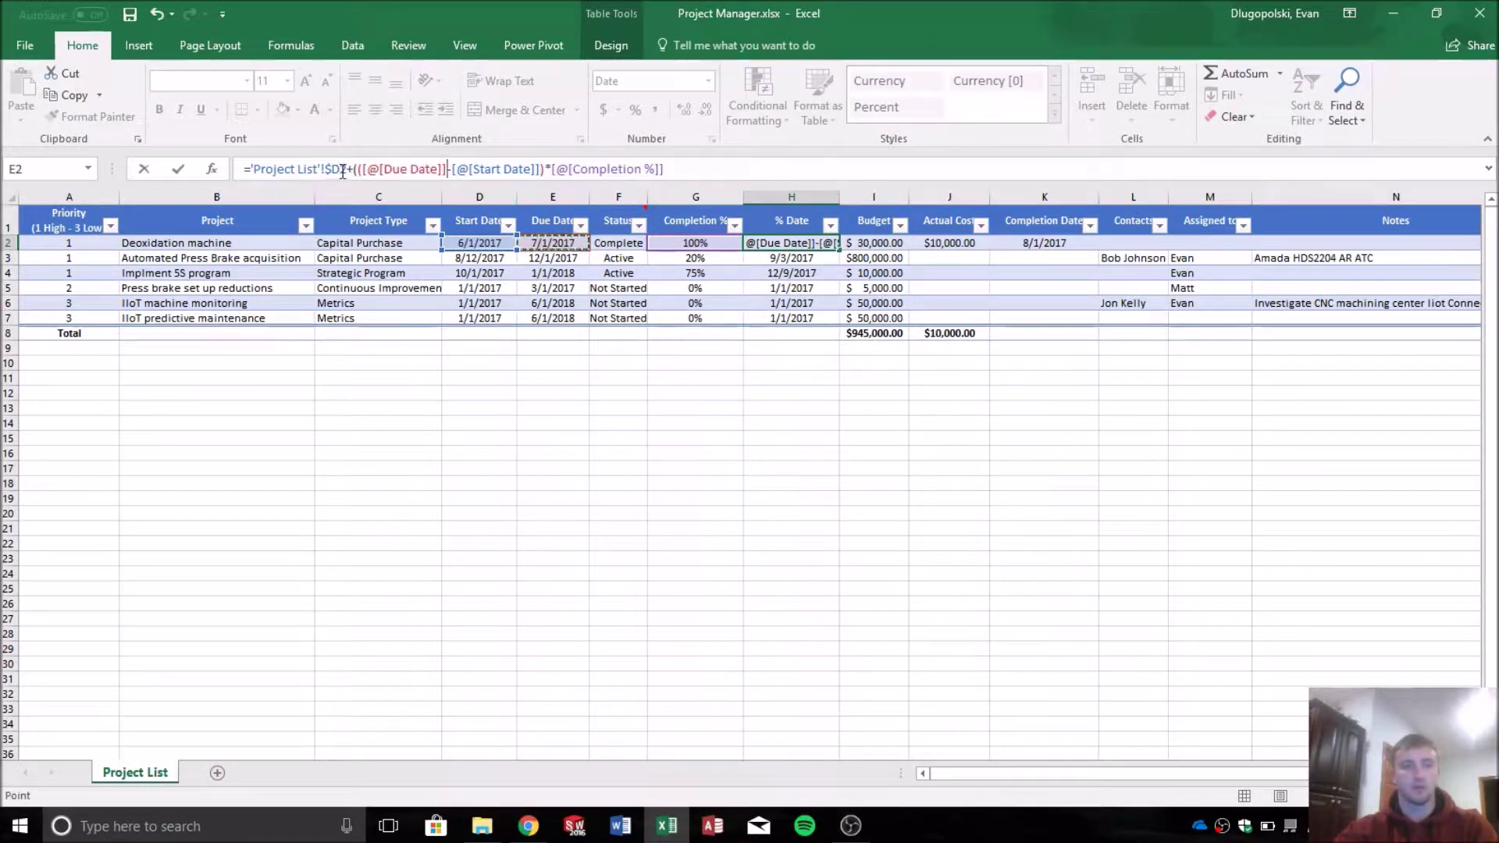
left_click_drag(347, 169, 250, 168)
left_click(475, 243)
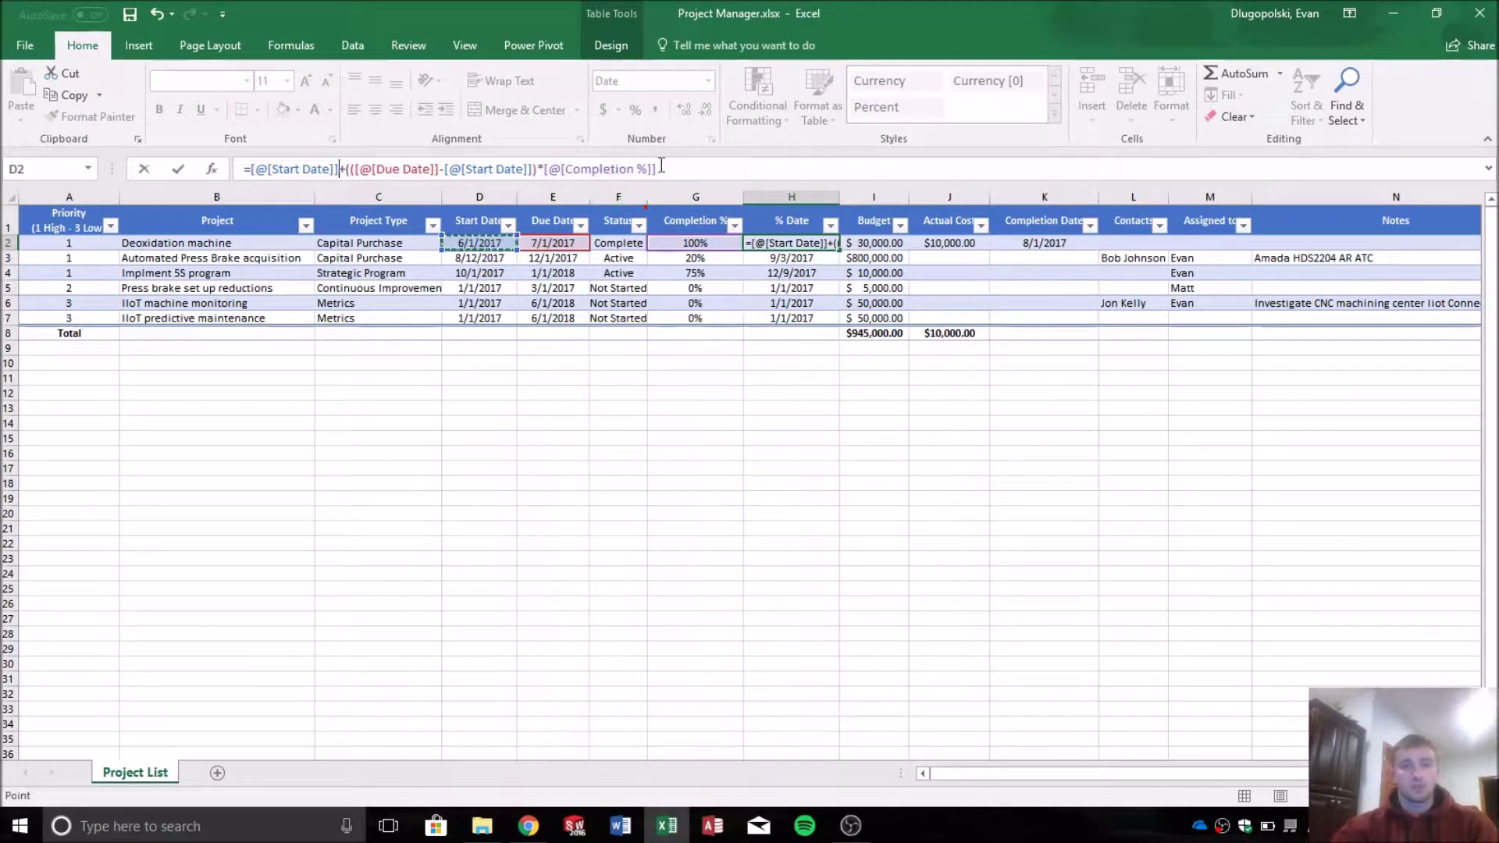
Add the missing opening and closing parentheses and commit the % Date formula.
left_click(344, 169)
type("(")
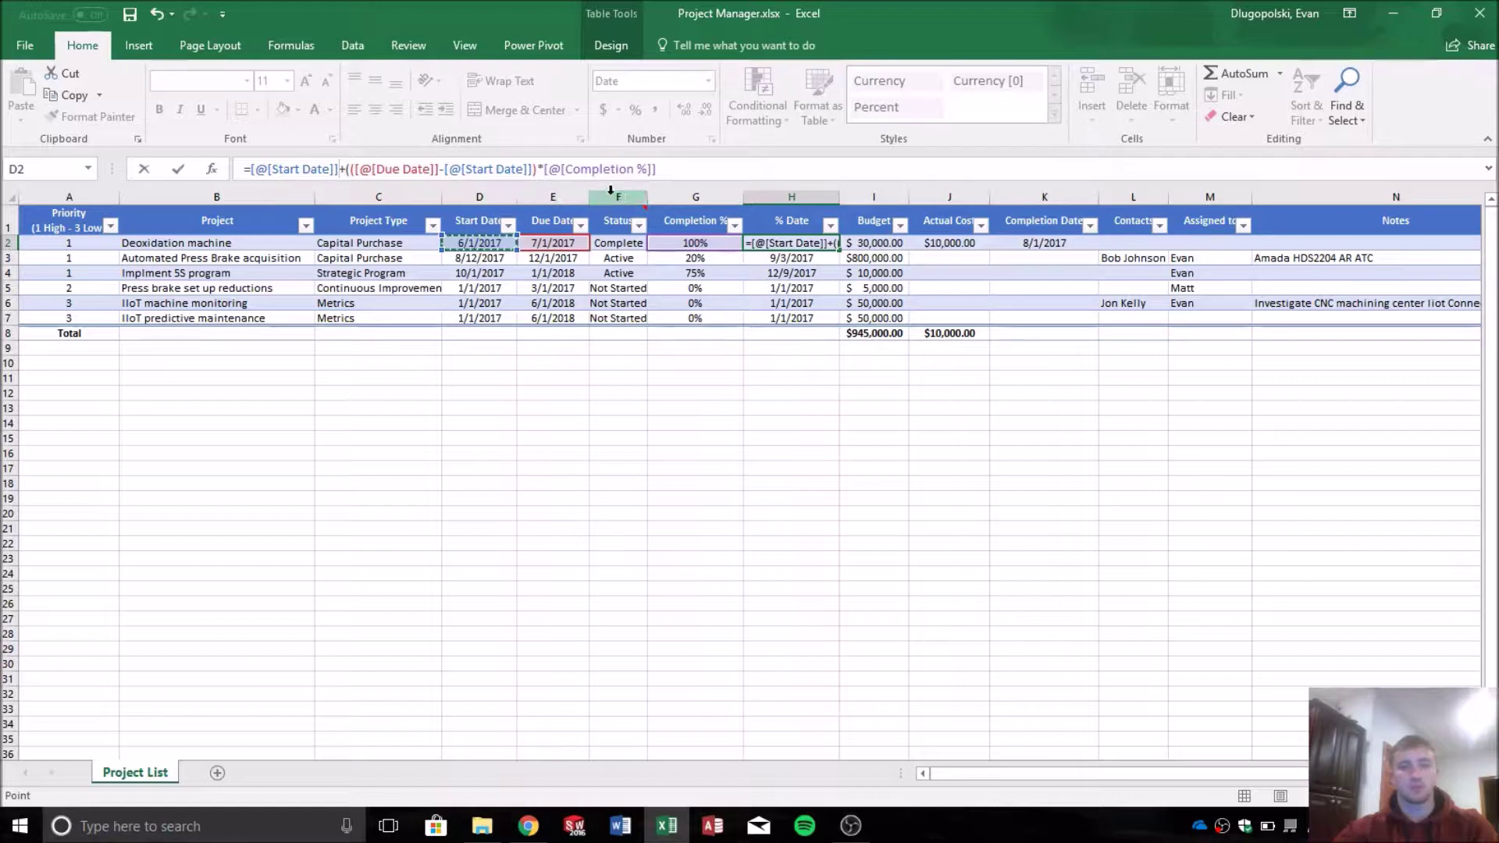
key("Return")
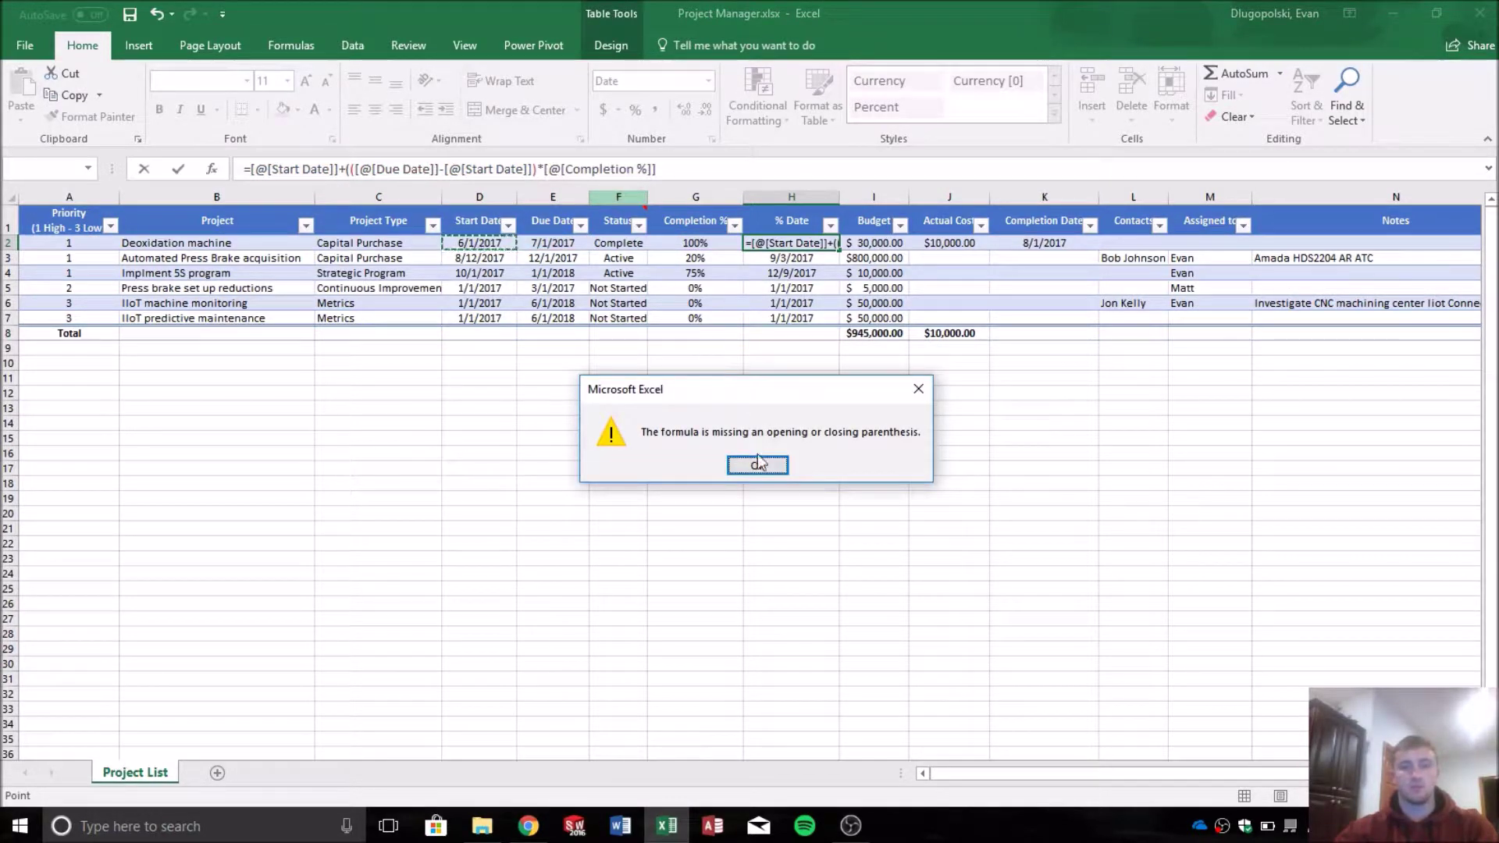
left_click(758, 465)
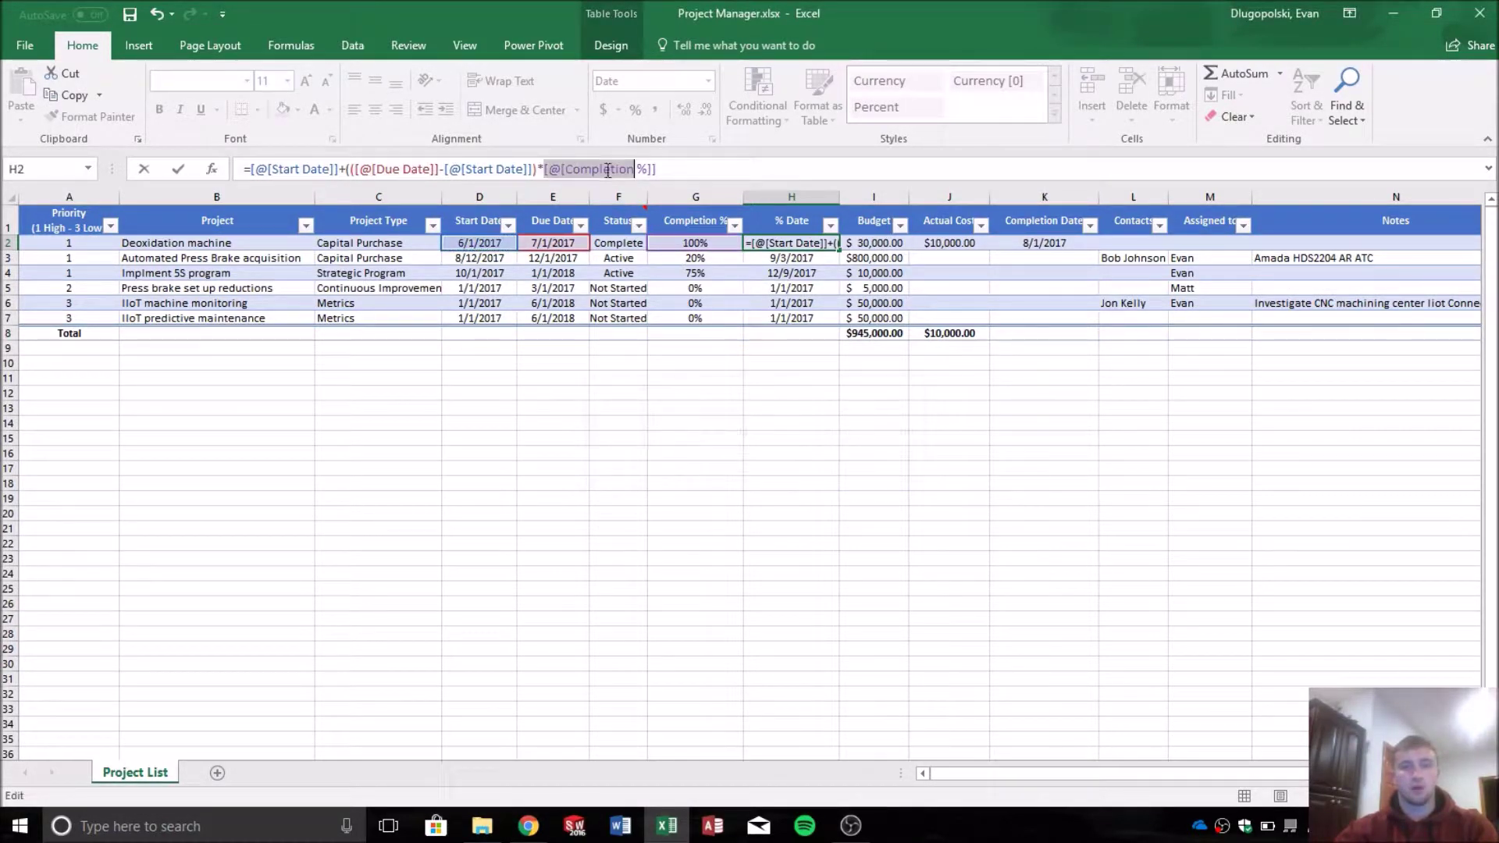
left_click(535, 169)
type(")")
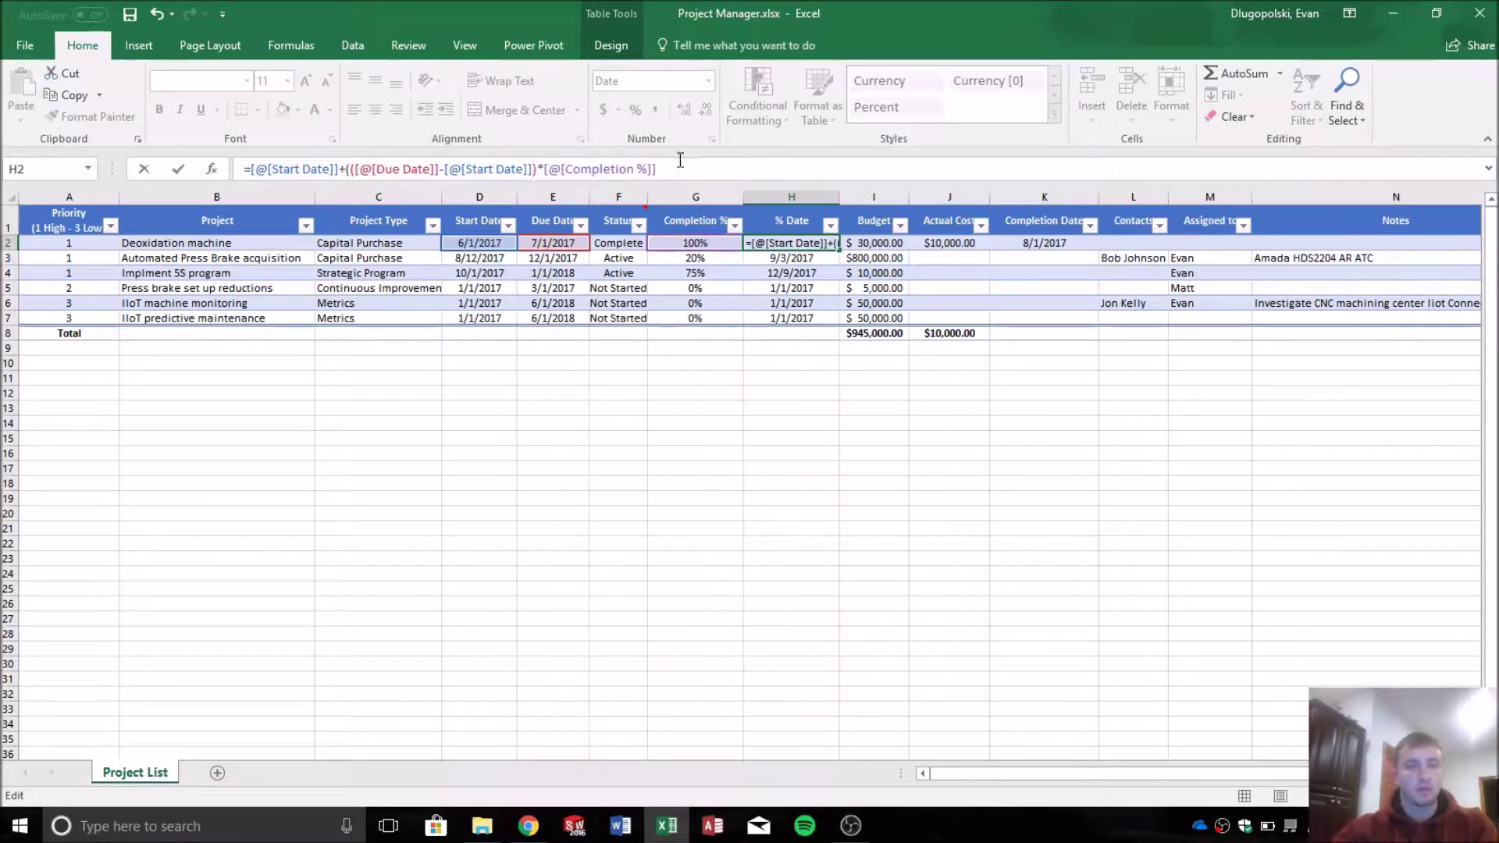
key("Return")
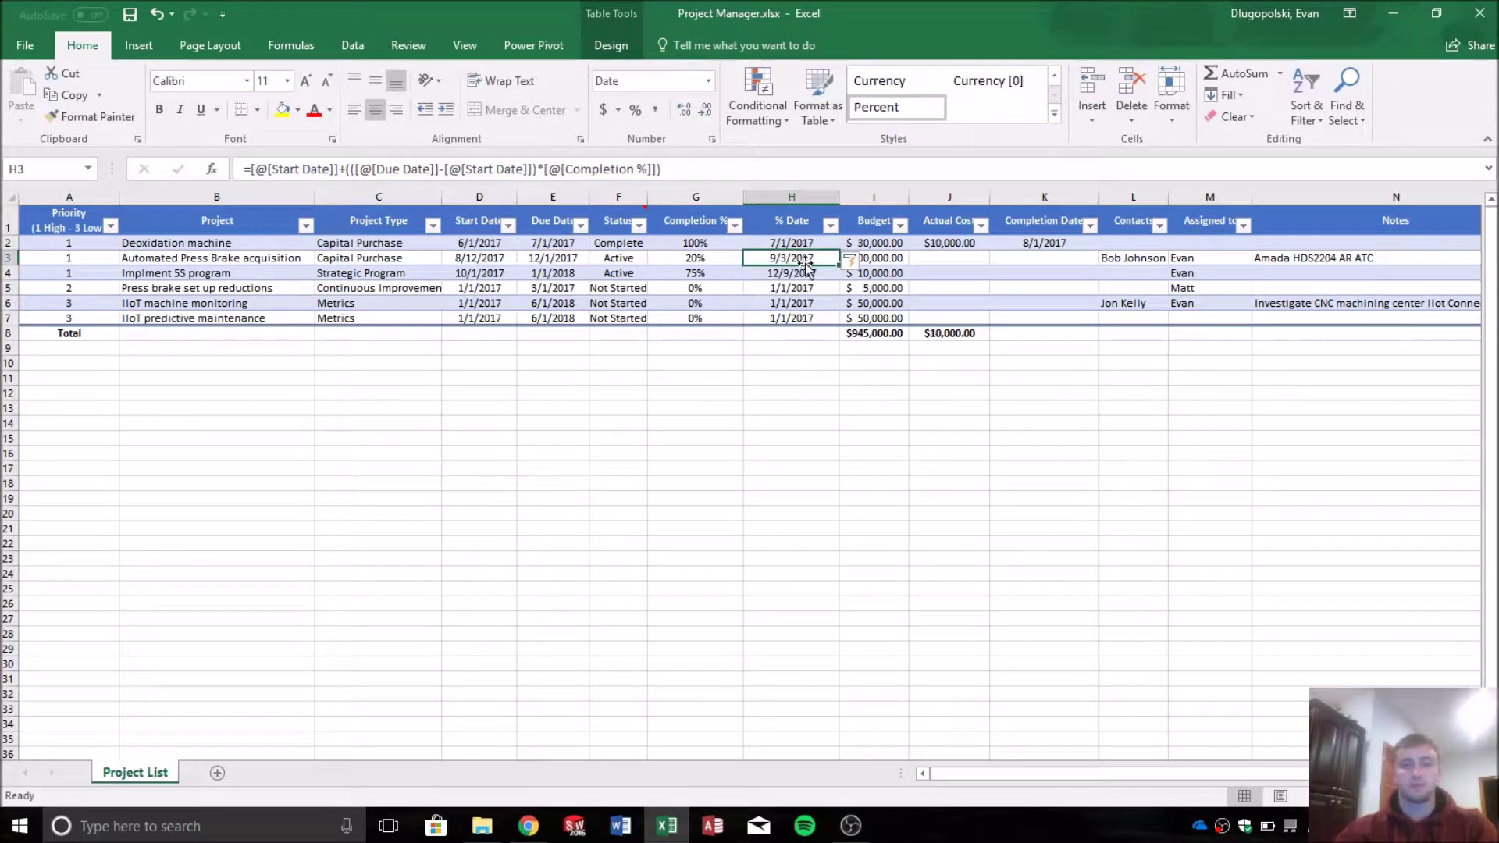
Insert a PivotTable from Table1 on a new worksheet, Sheet4.
left_click(809, 241)
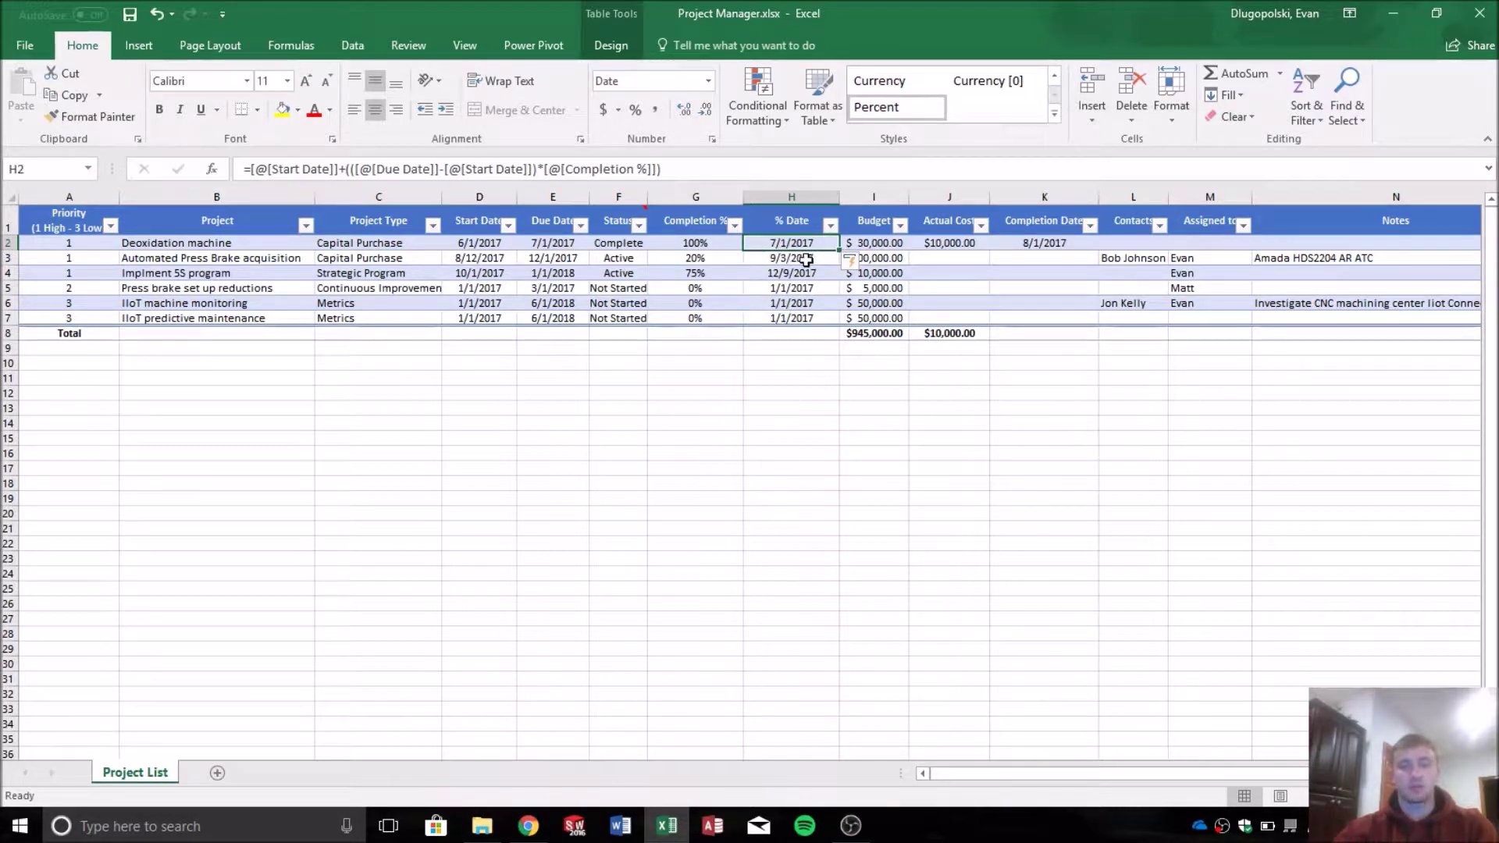
left_click(600, 290)
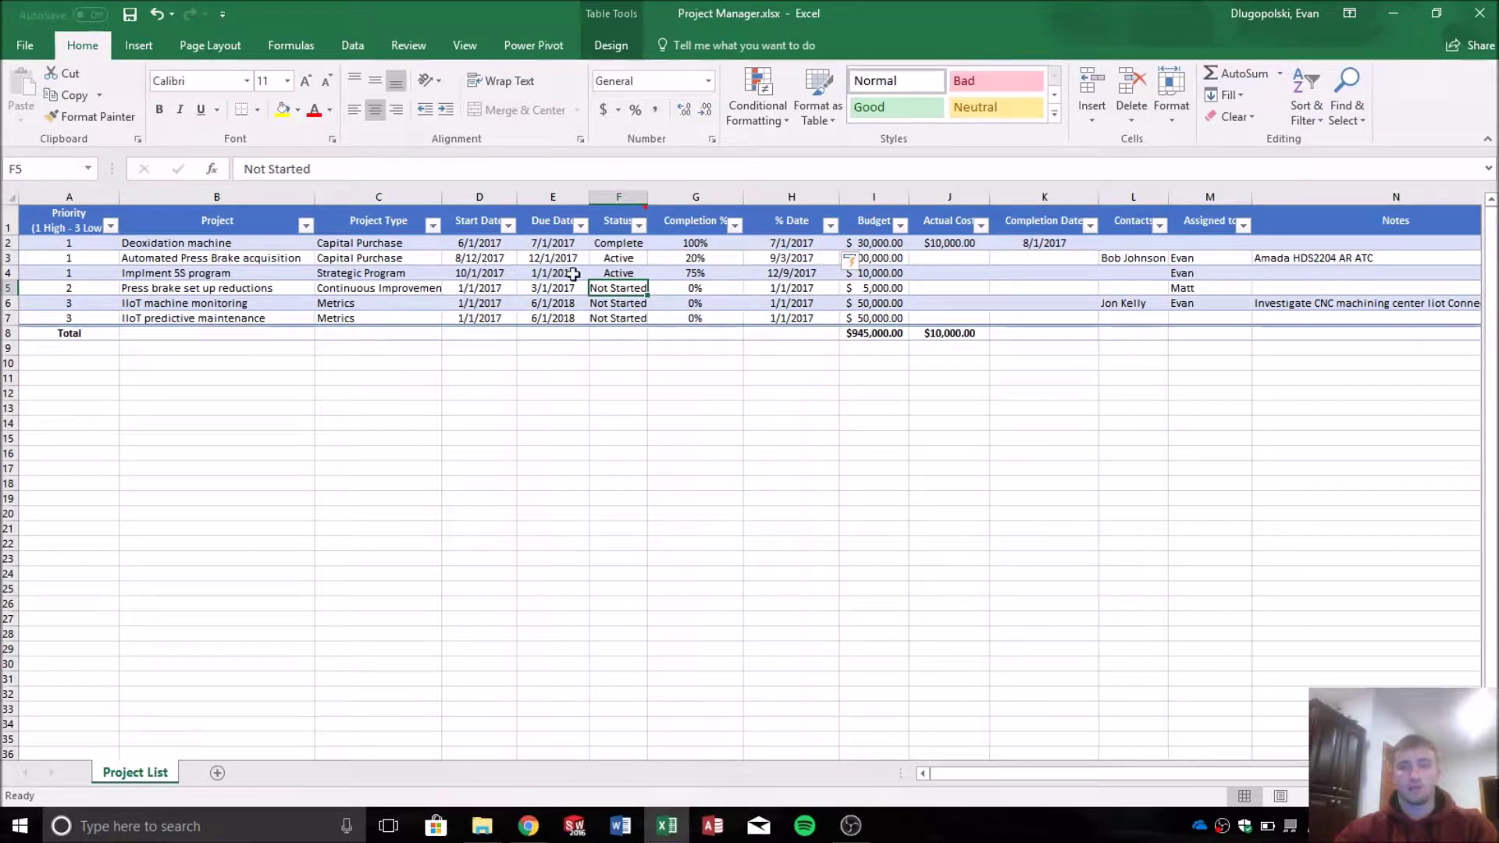
left_click(139, 46)
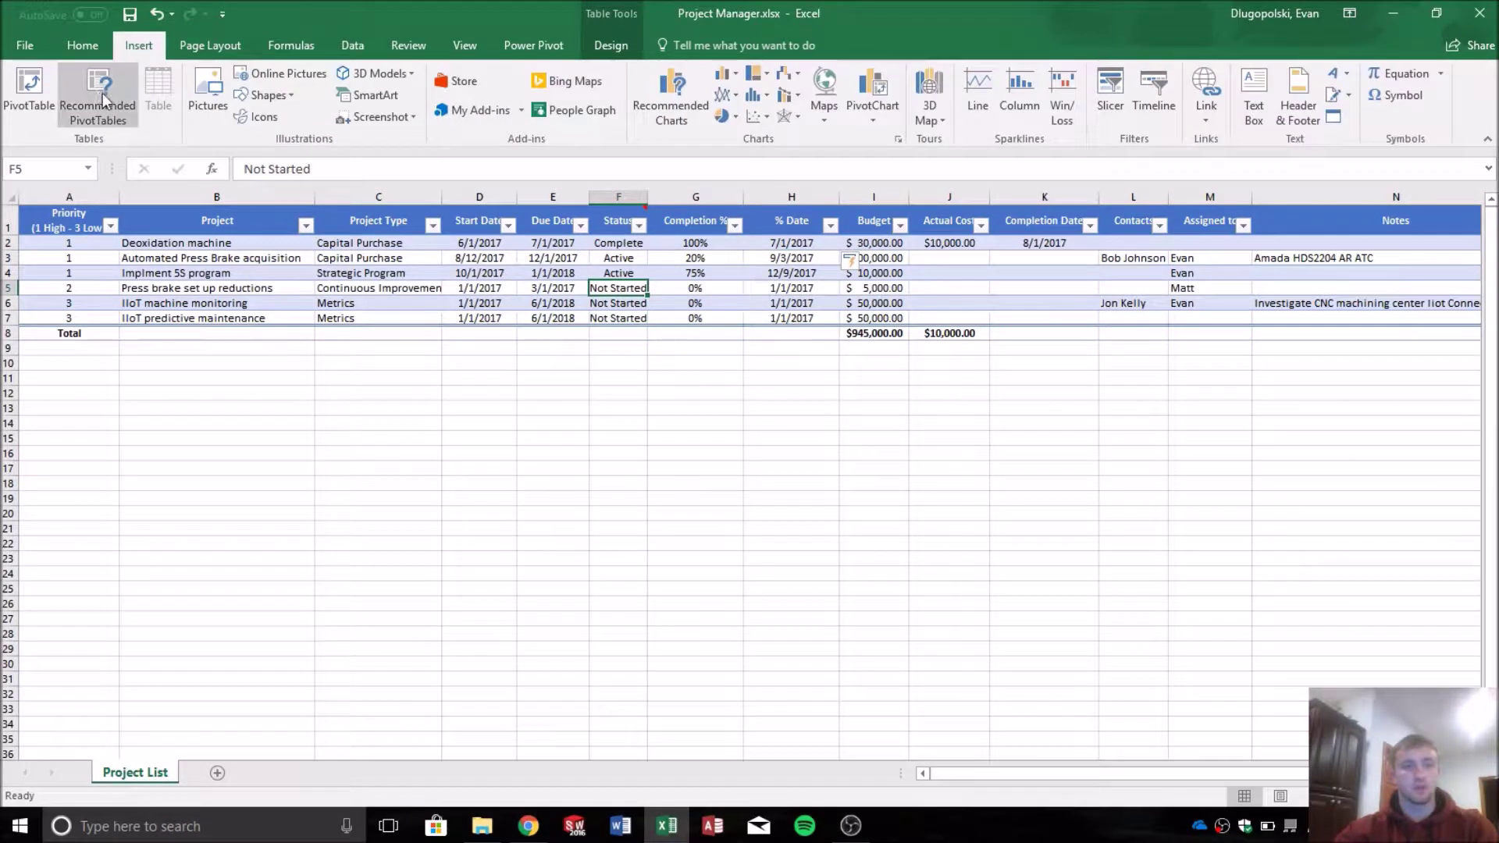
left_click(31, 90)
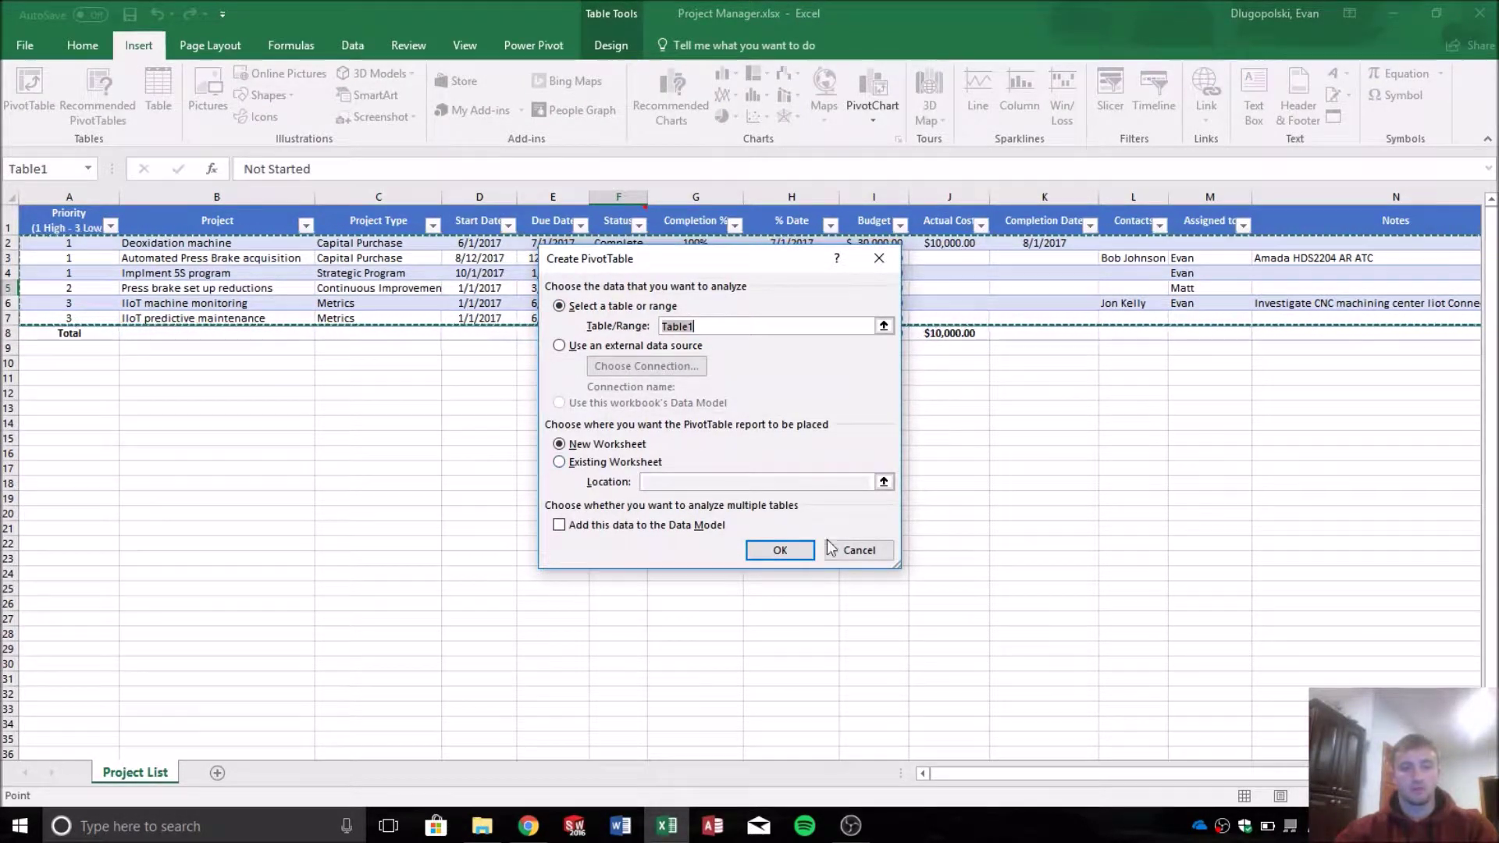
left_click(780, 551)
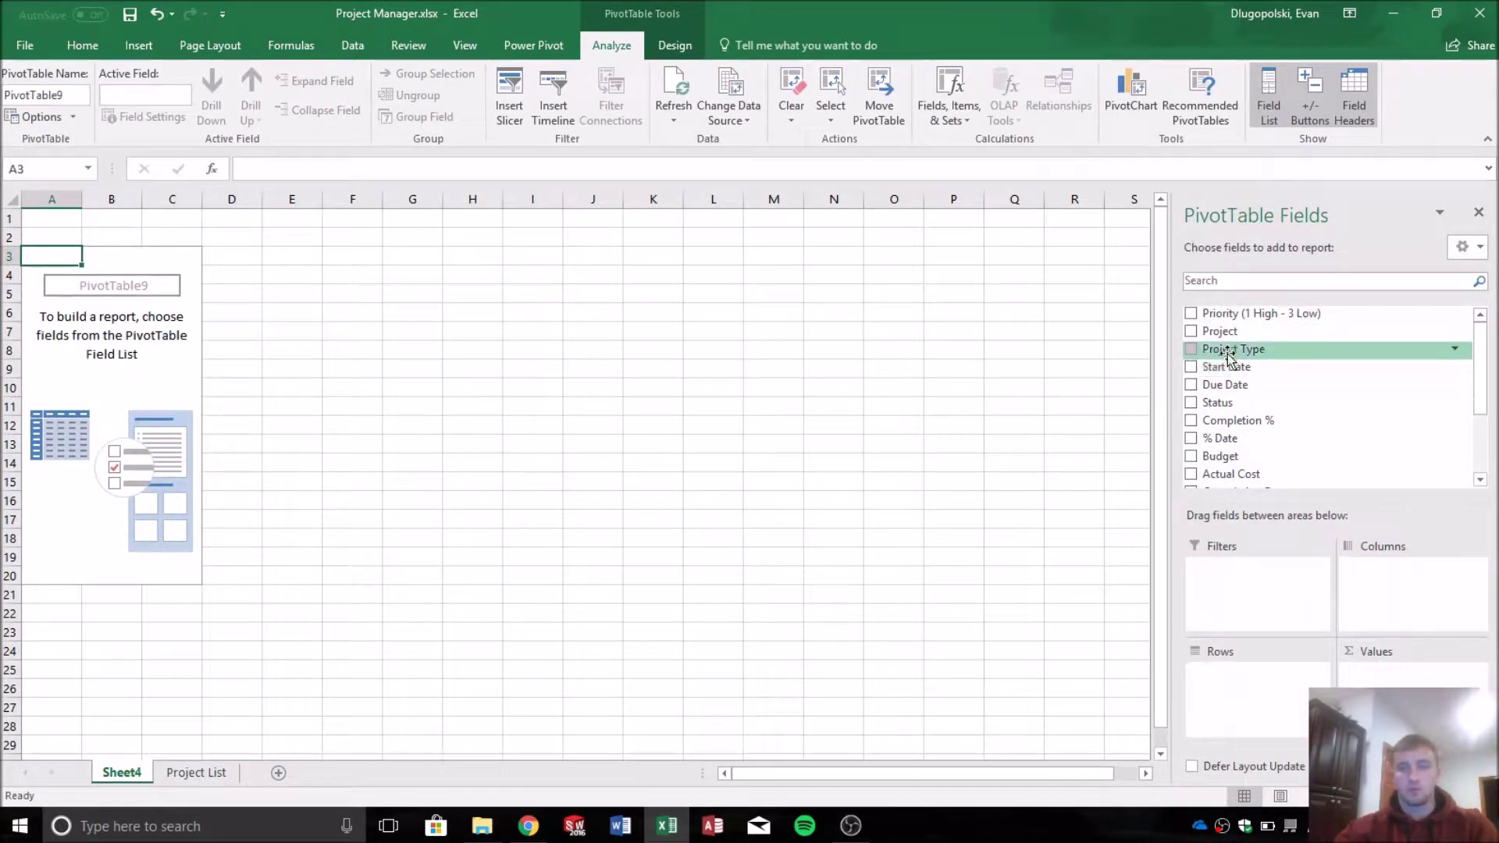
Put Project in Rows and Due Date, % Date and Start Date in Values.
left_click_drag(1217, 333, 1262, 667)
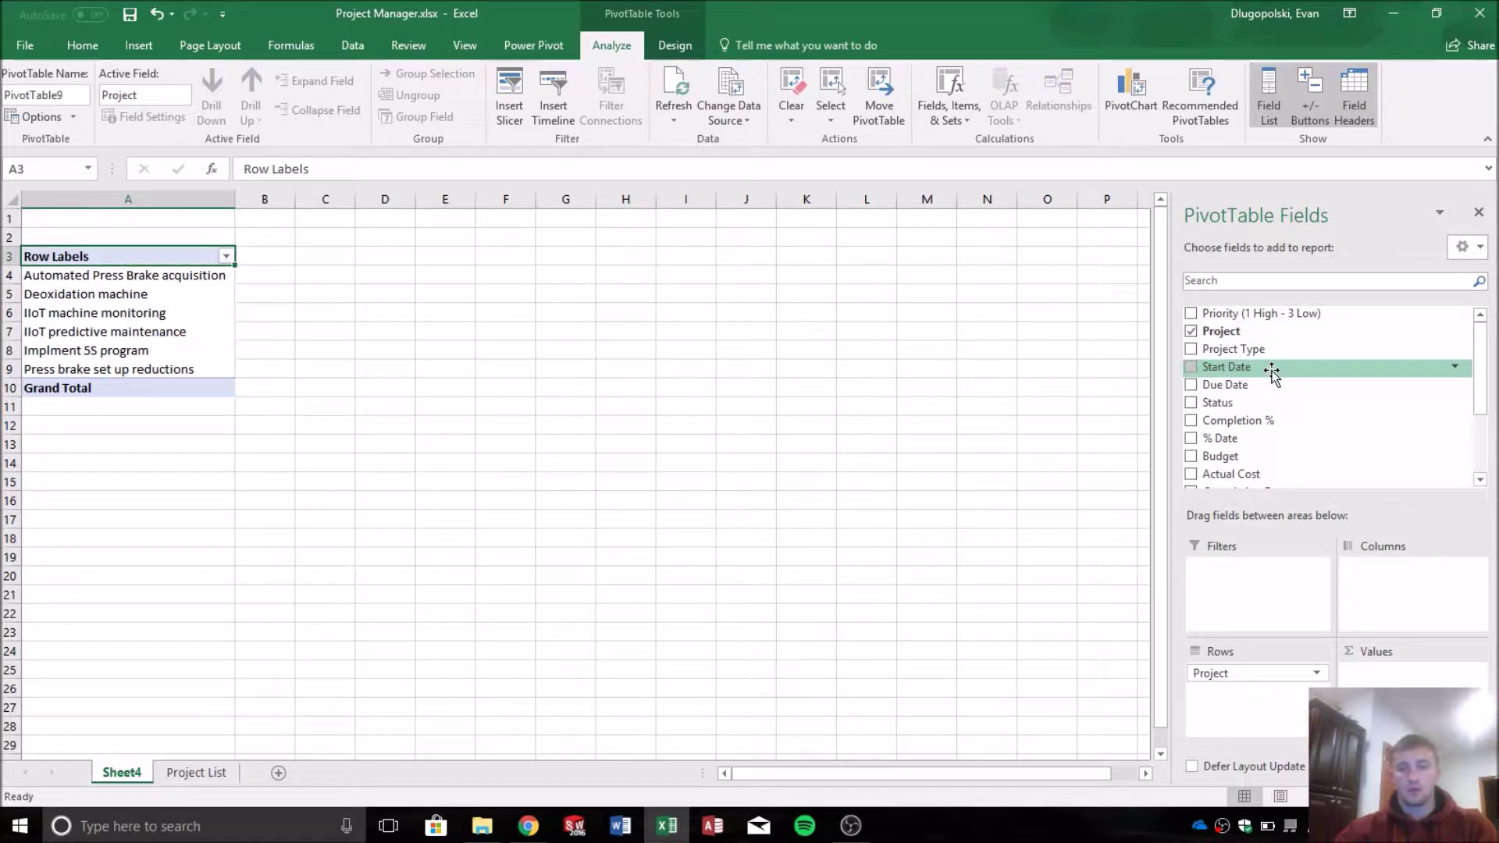
left_click_drag(1272, 385, 1372, 687)
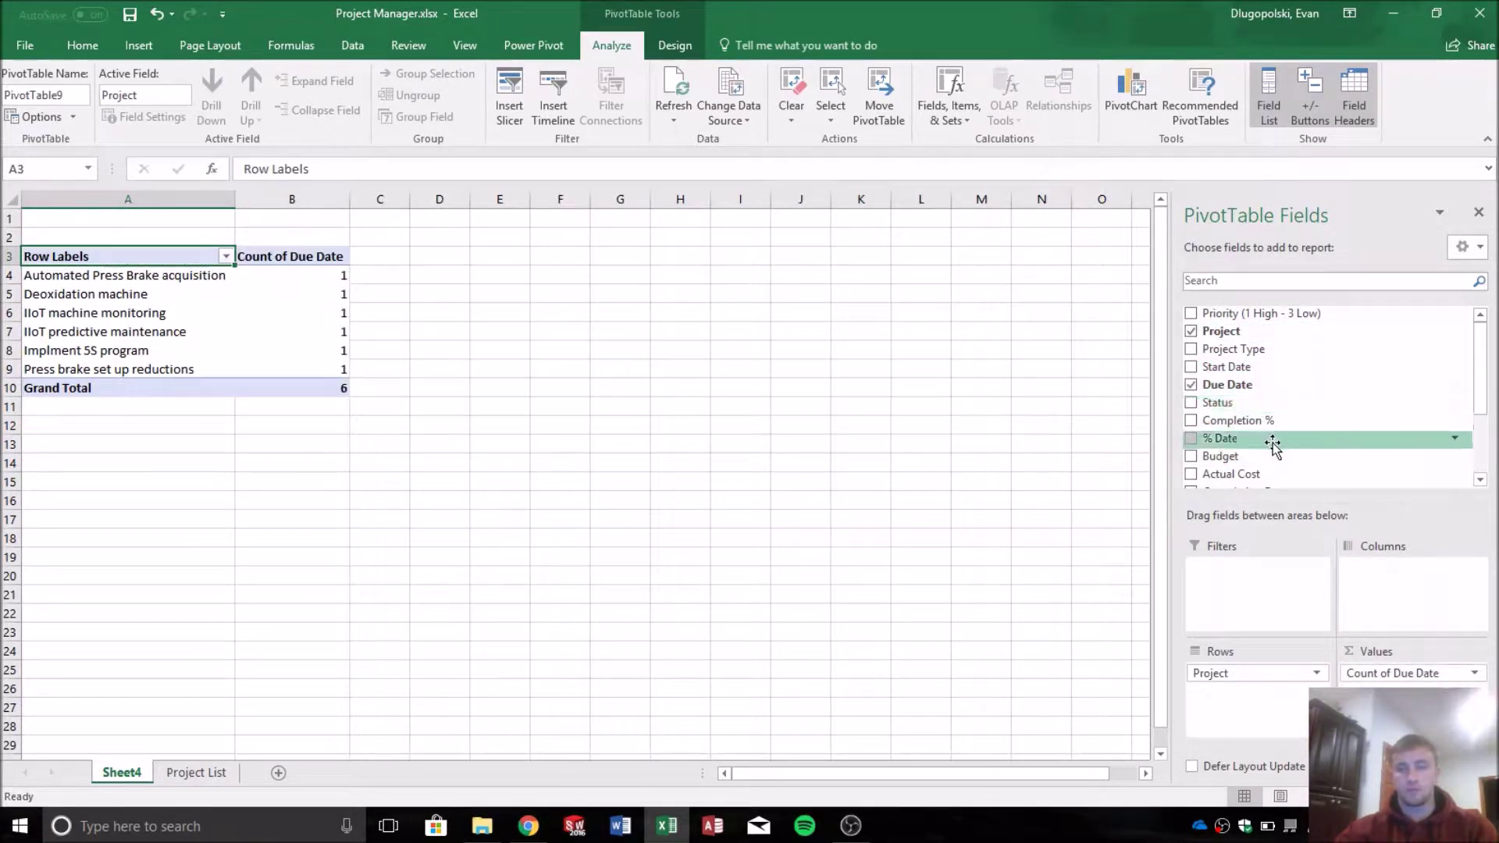
left_click_drag(1265, 435, 1371, 684)
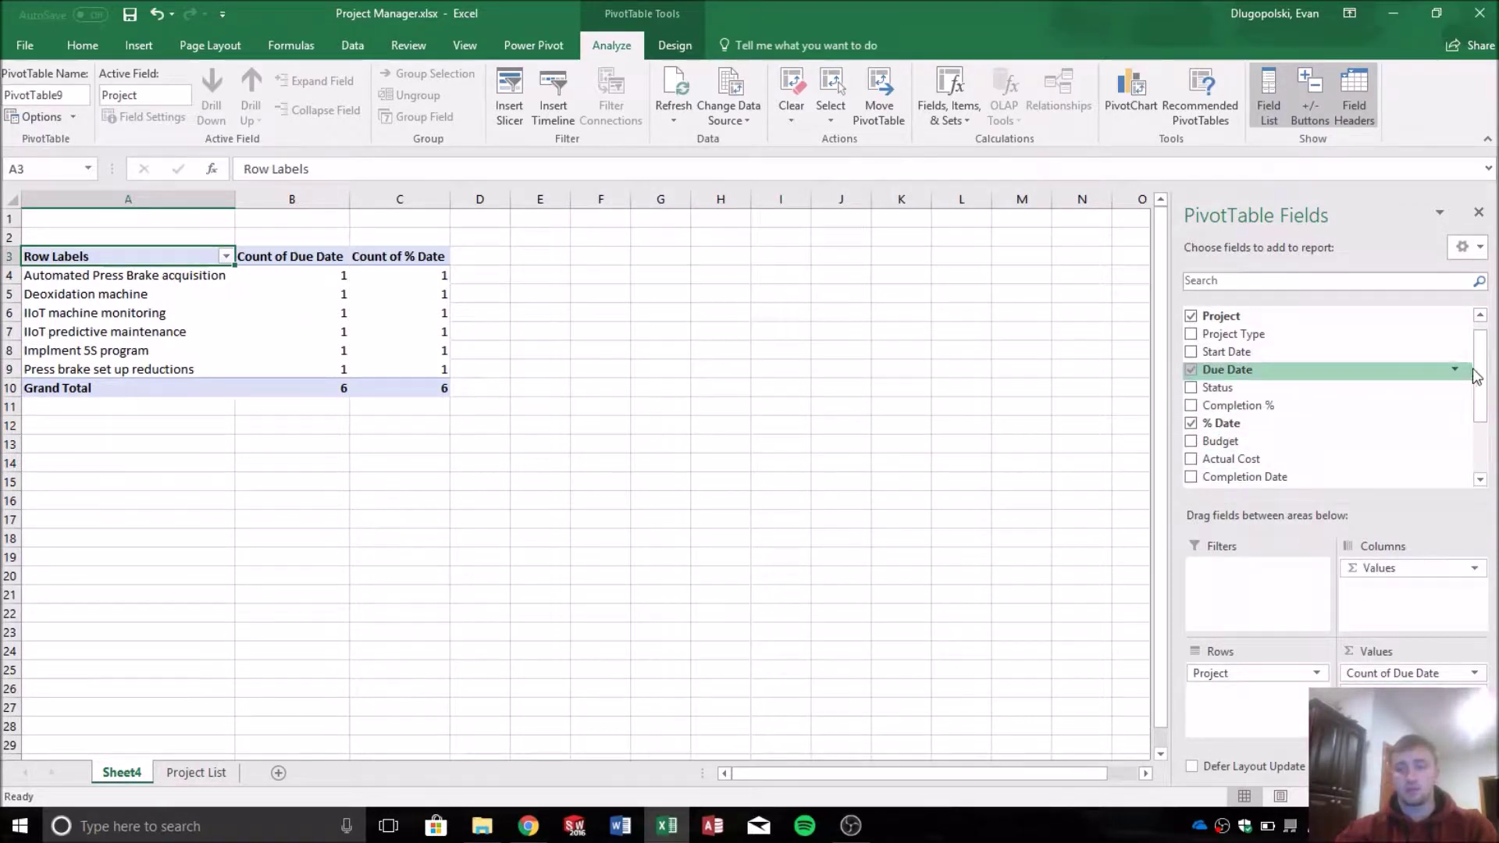
scroll(1439, 371, "down", 1)
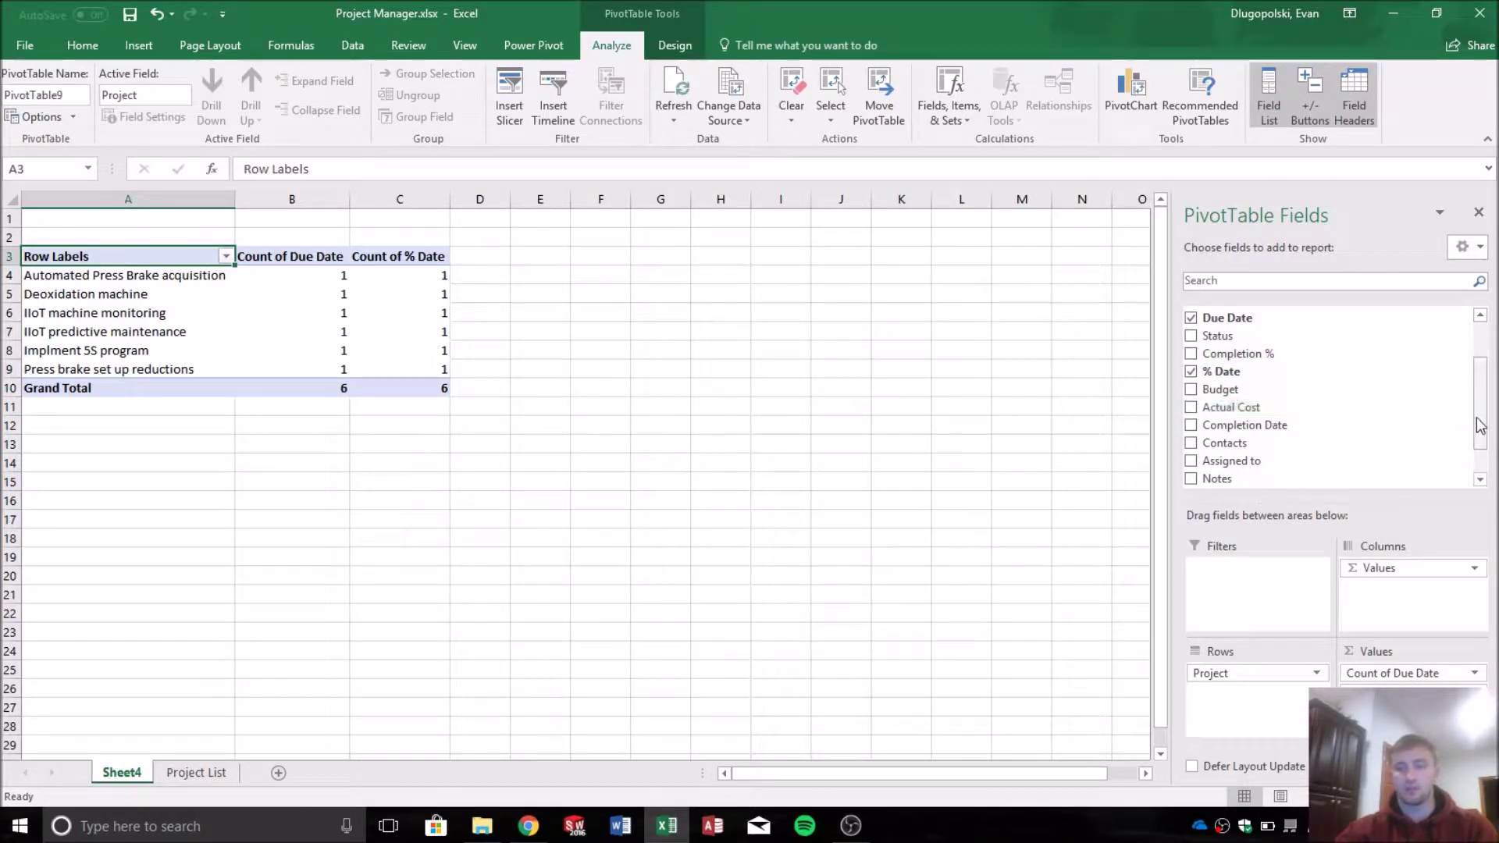
left_click_drag(1479, 425, 1480, 411)
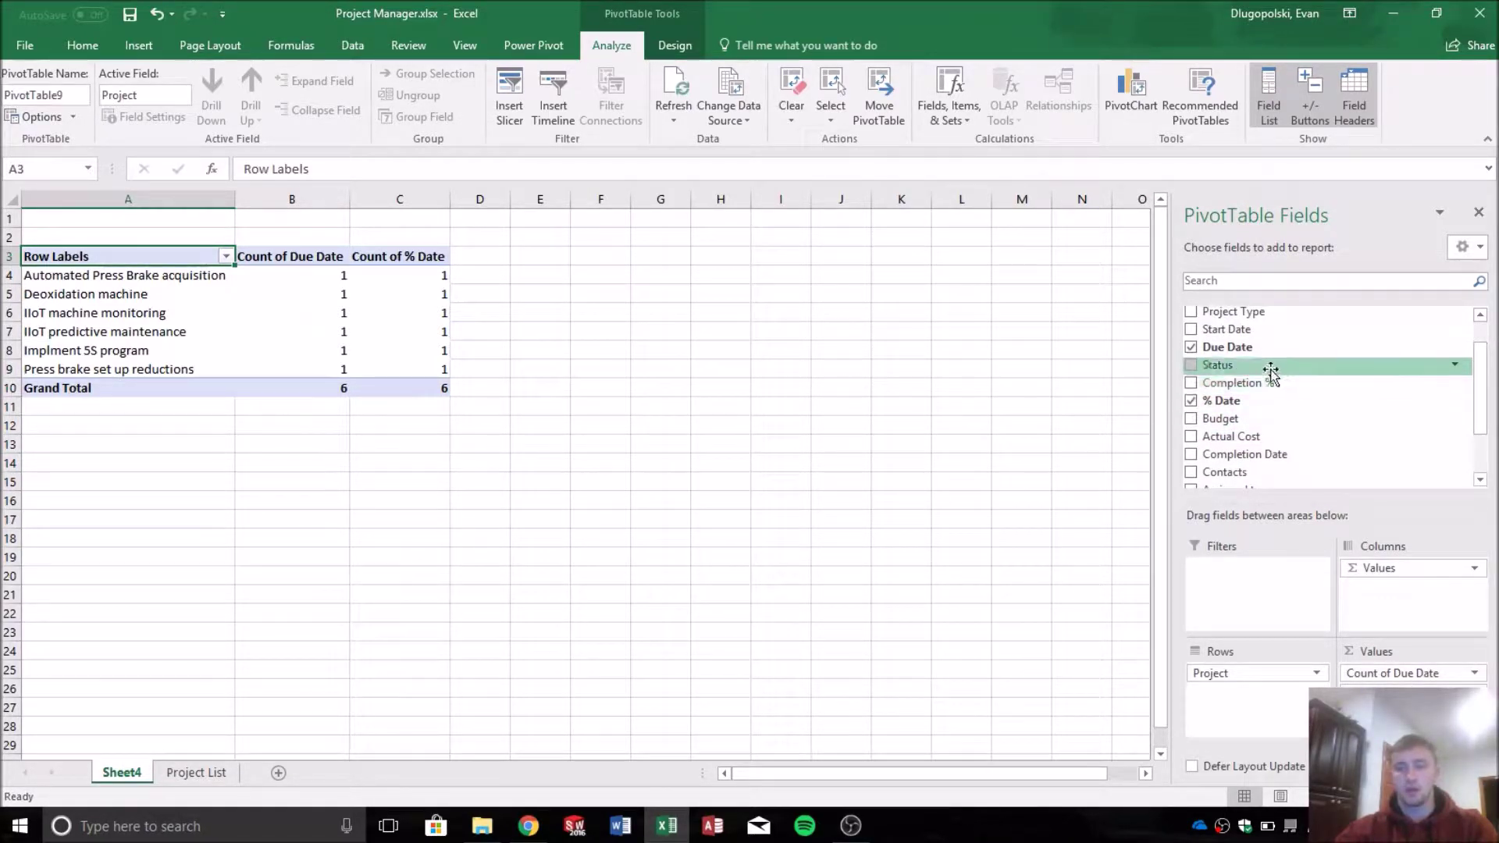
left_click_drag(1244, 331, 1405, 698)
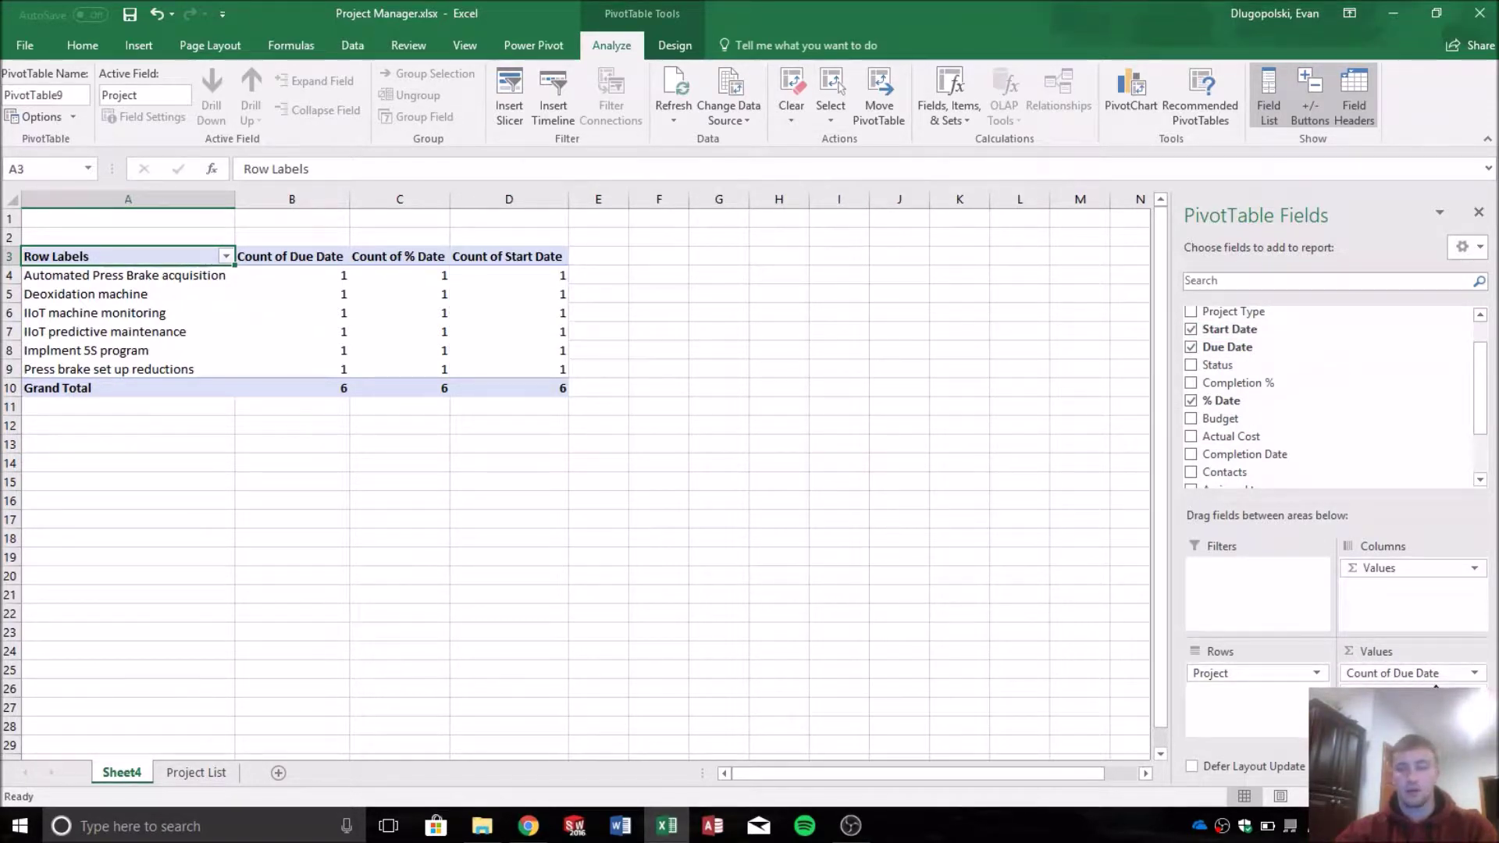
left_click(1474, 673)
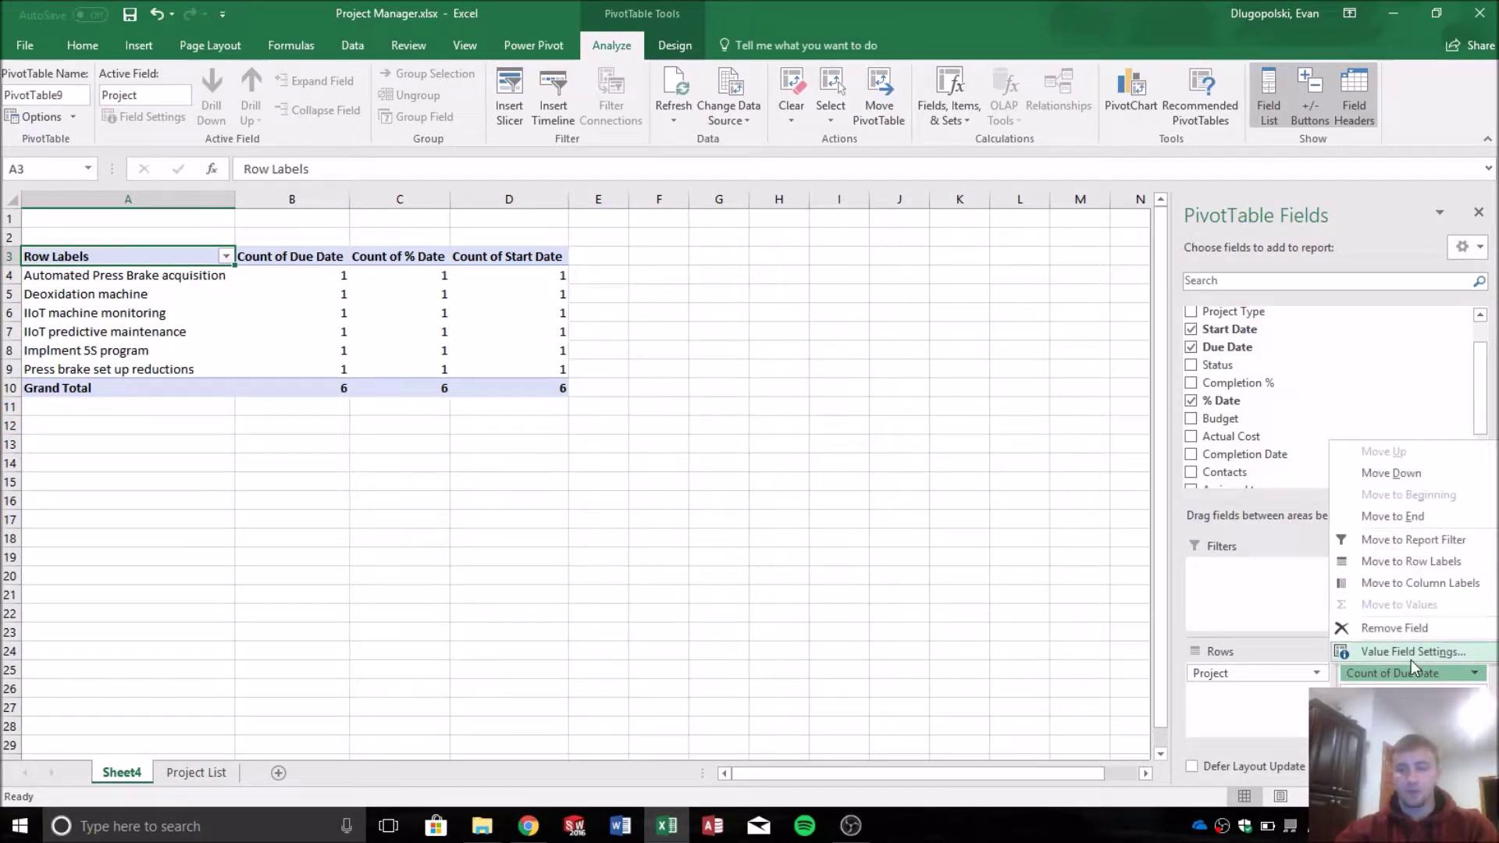
Change the Due Date value field from Count to Sum.
left_click(325, 278)
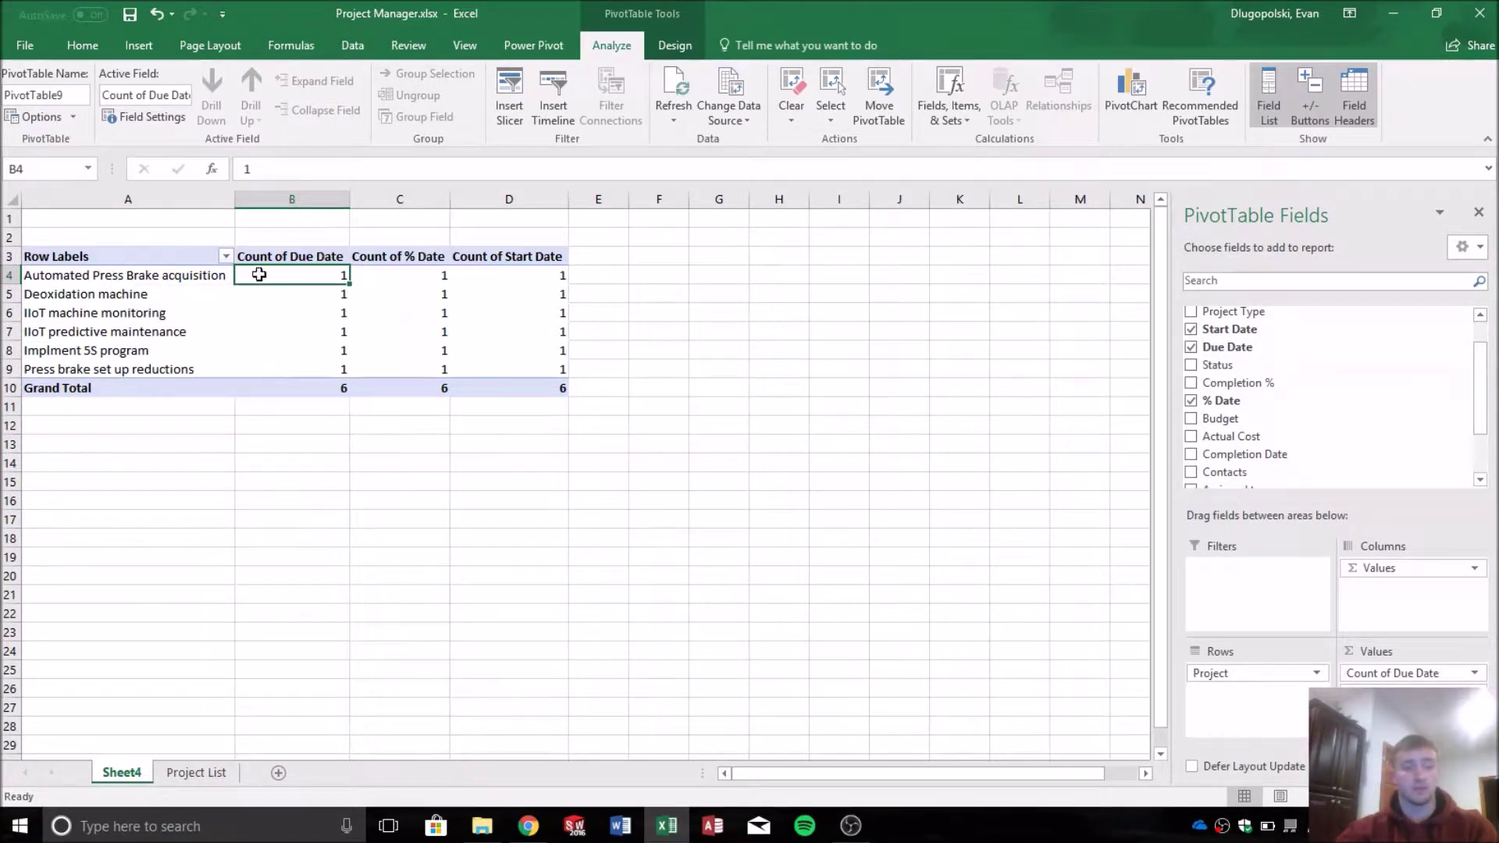
left_click(1448, 676)
left_click(1378, 652)
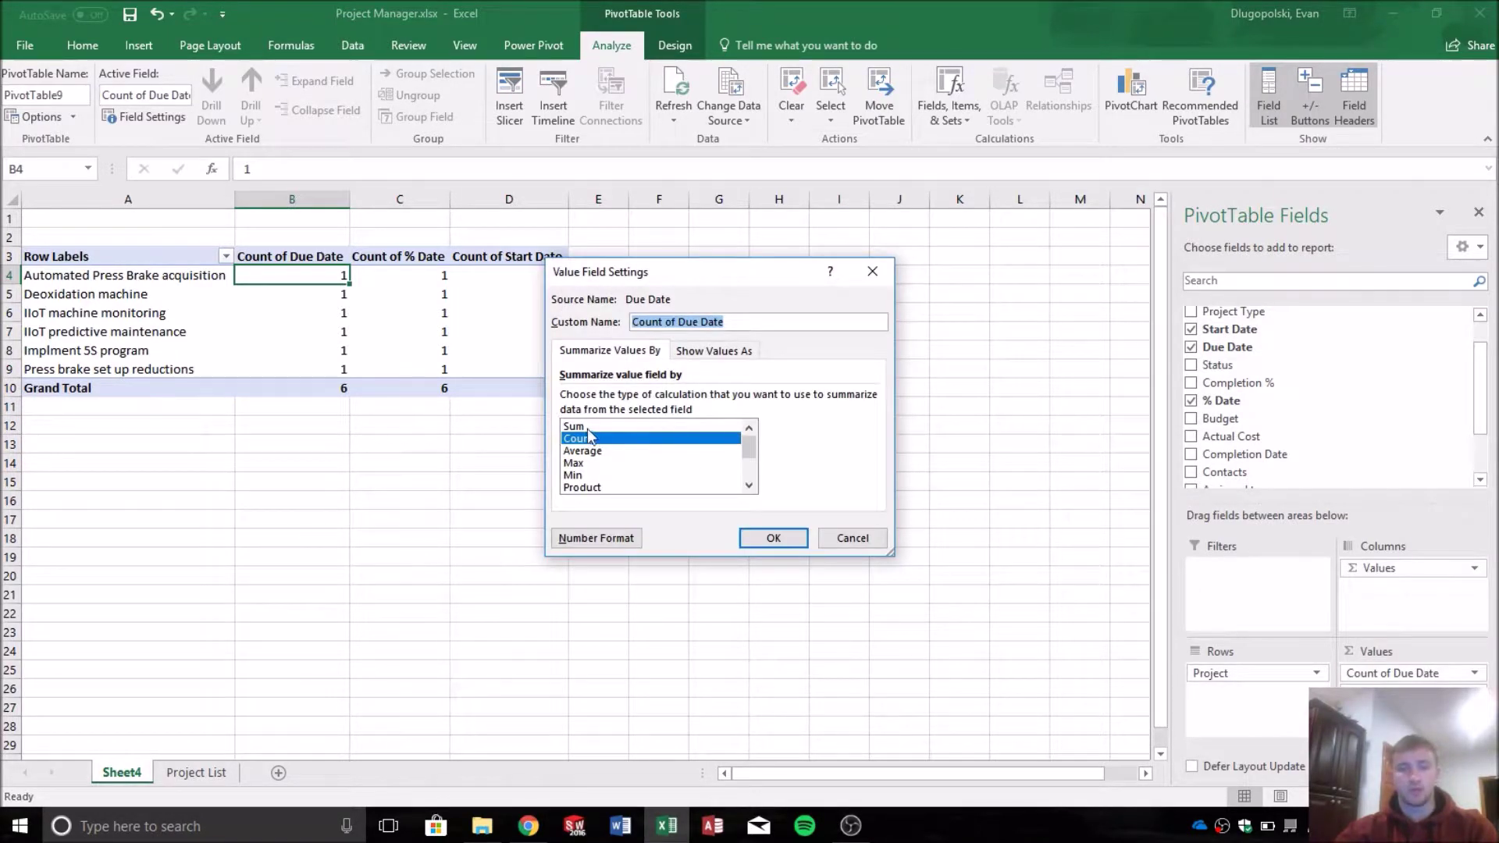
left_click(581, 427)
left_click(592, 451)
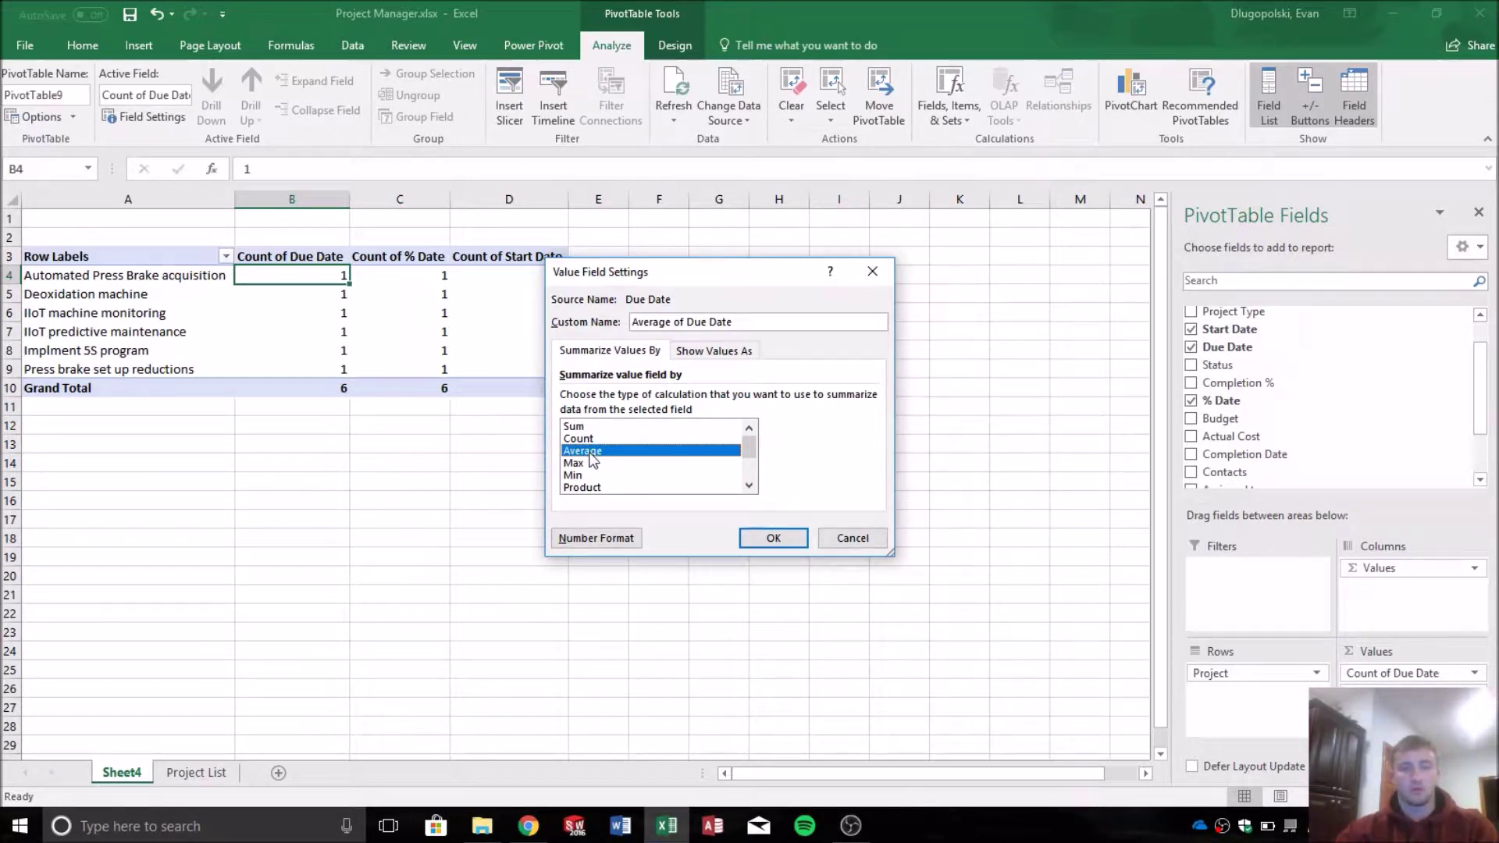
left_click(584, 439)
left_click(589, 455)
left_click(603, 428)
left_click(771, 538)
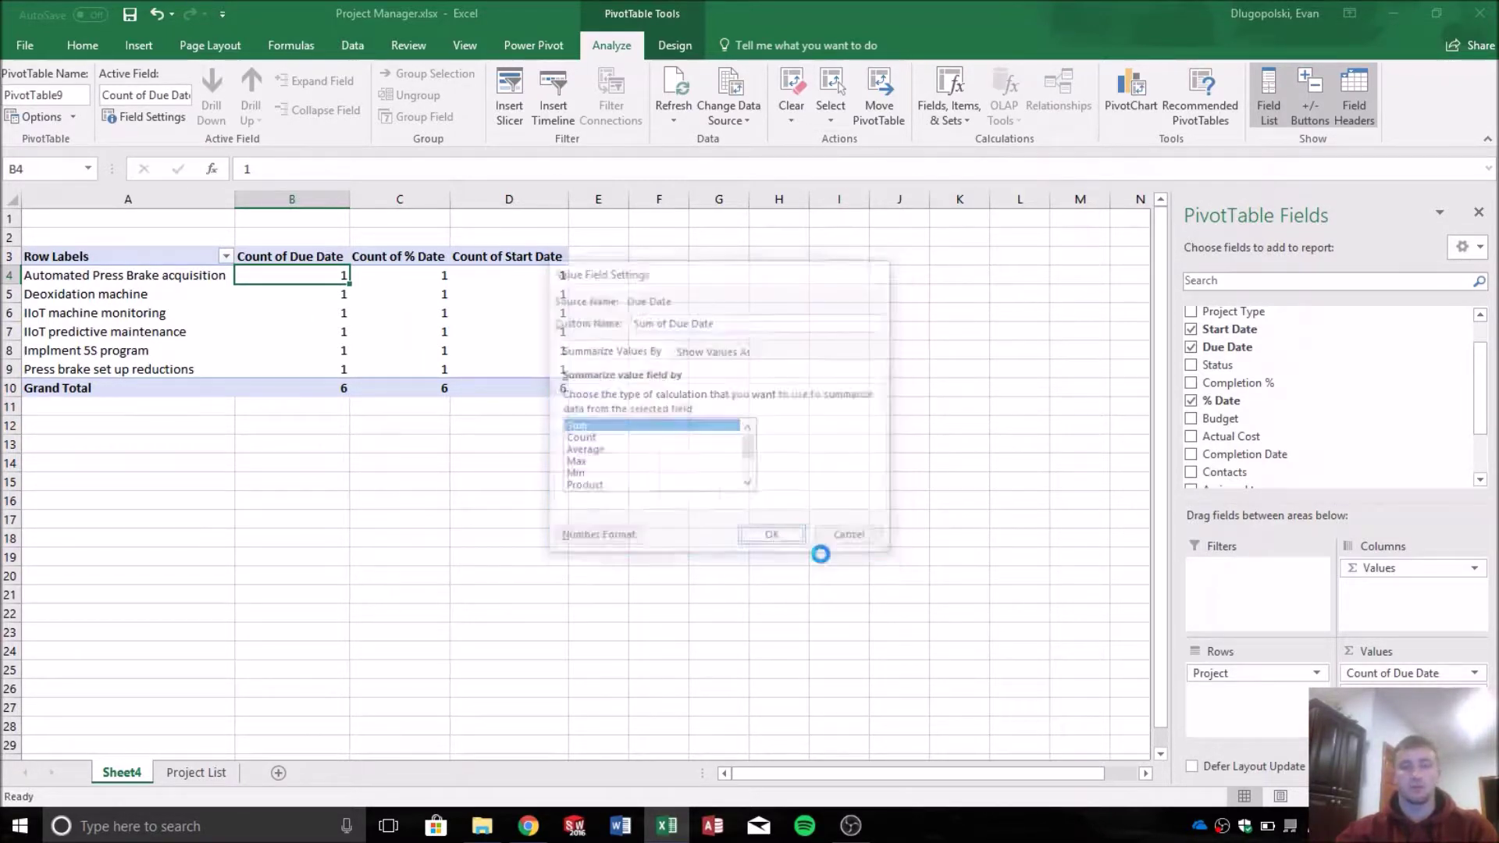
Summarize the % Date and Start Date value fields as Sum too.
left_click(1404, 673)
left_click(1404, 673)
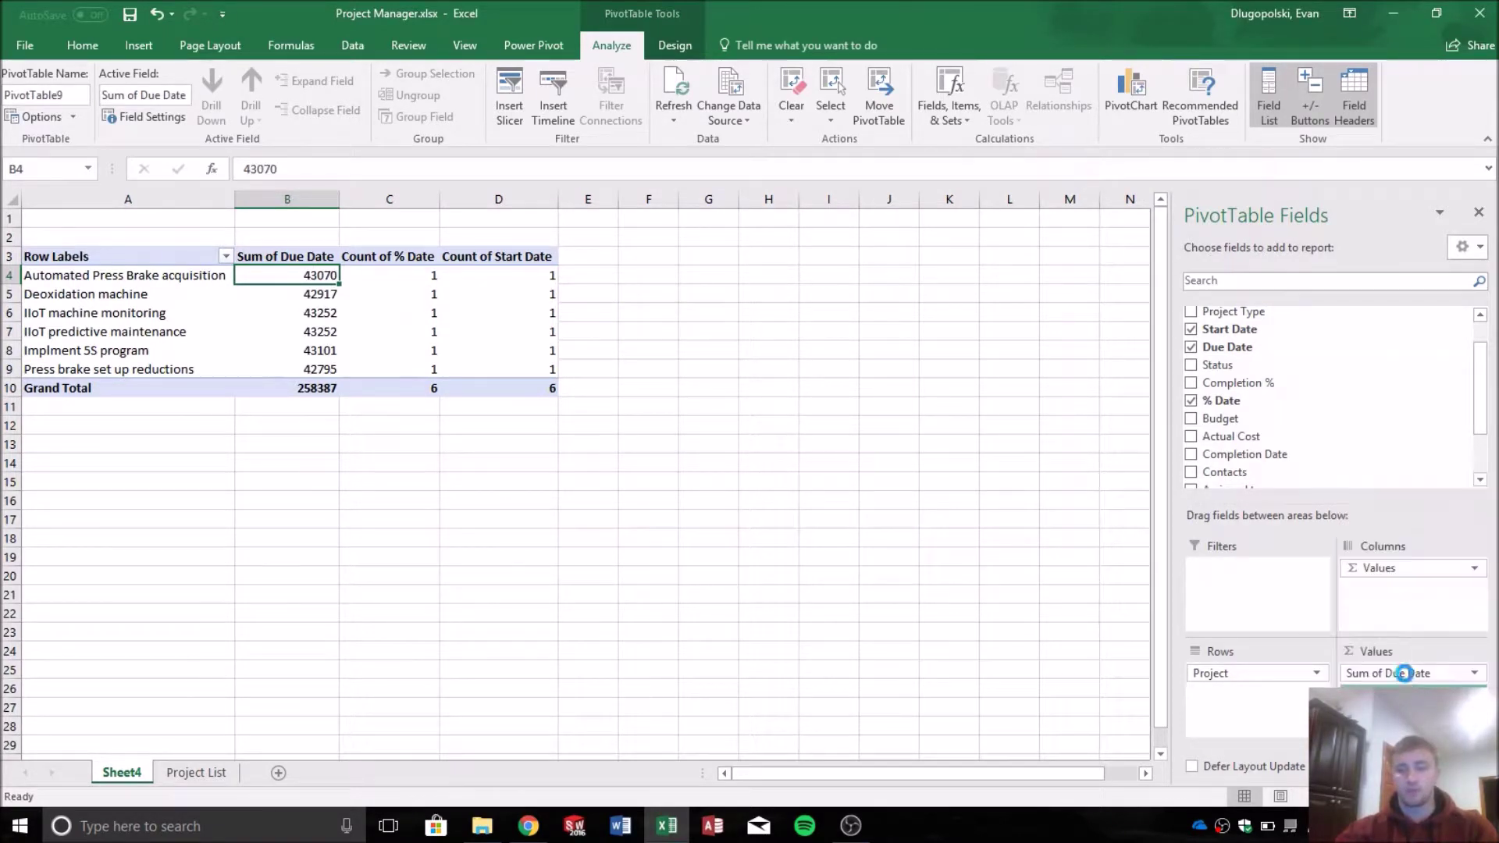
left_click(578, 426)
left_click(772, 538)
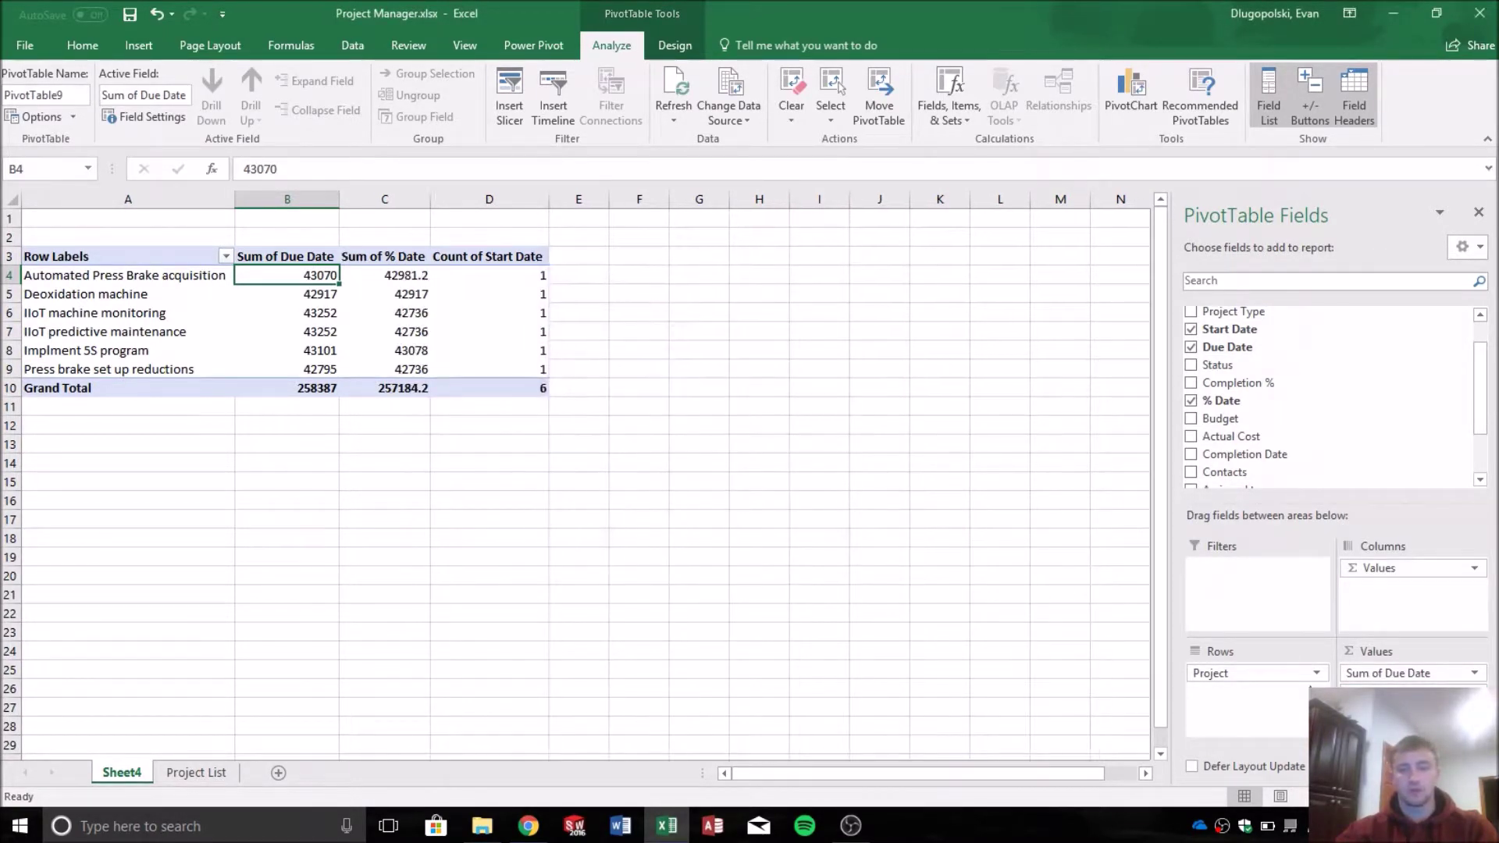
left_click(1389, 690)
left_click(1397, 677)
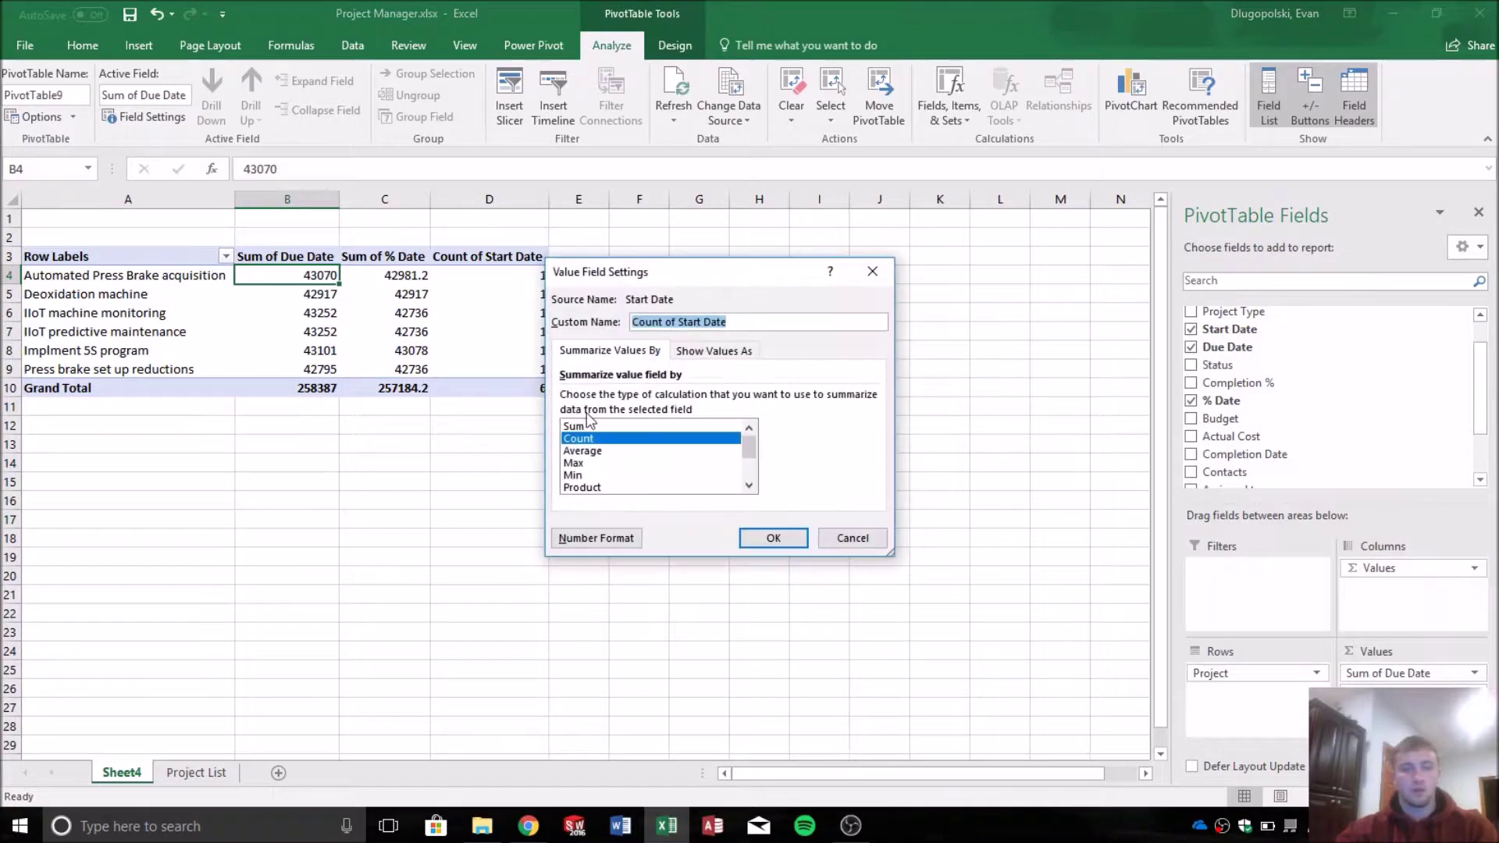
left_click(582, 438)
left_click(576, 426)
left_click(771, 538)
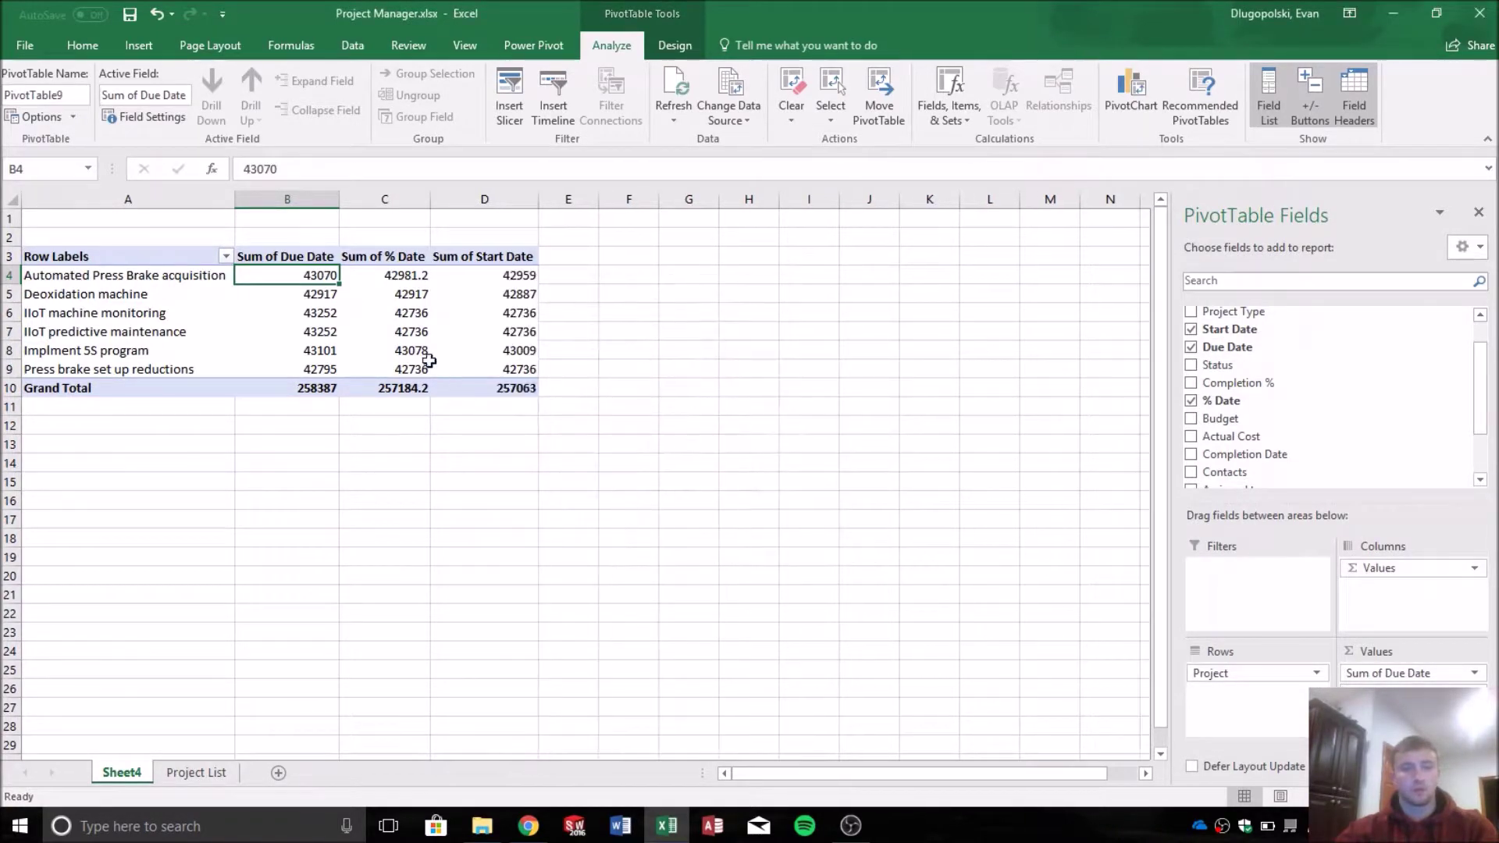
Select the summed project date values in B4:D9.
left_click(472, 320)
left_click_drag(325, 273, 523, 373)
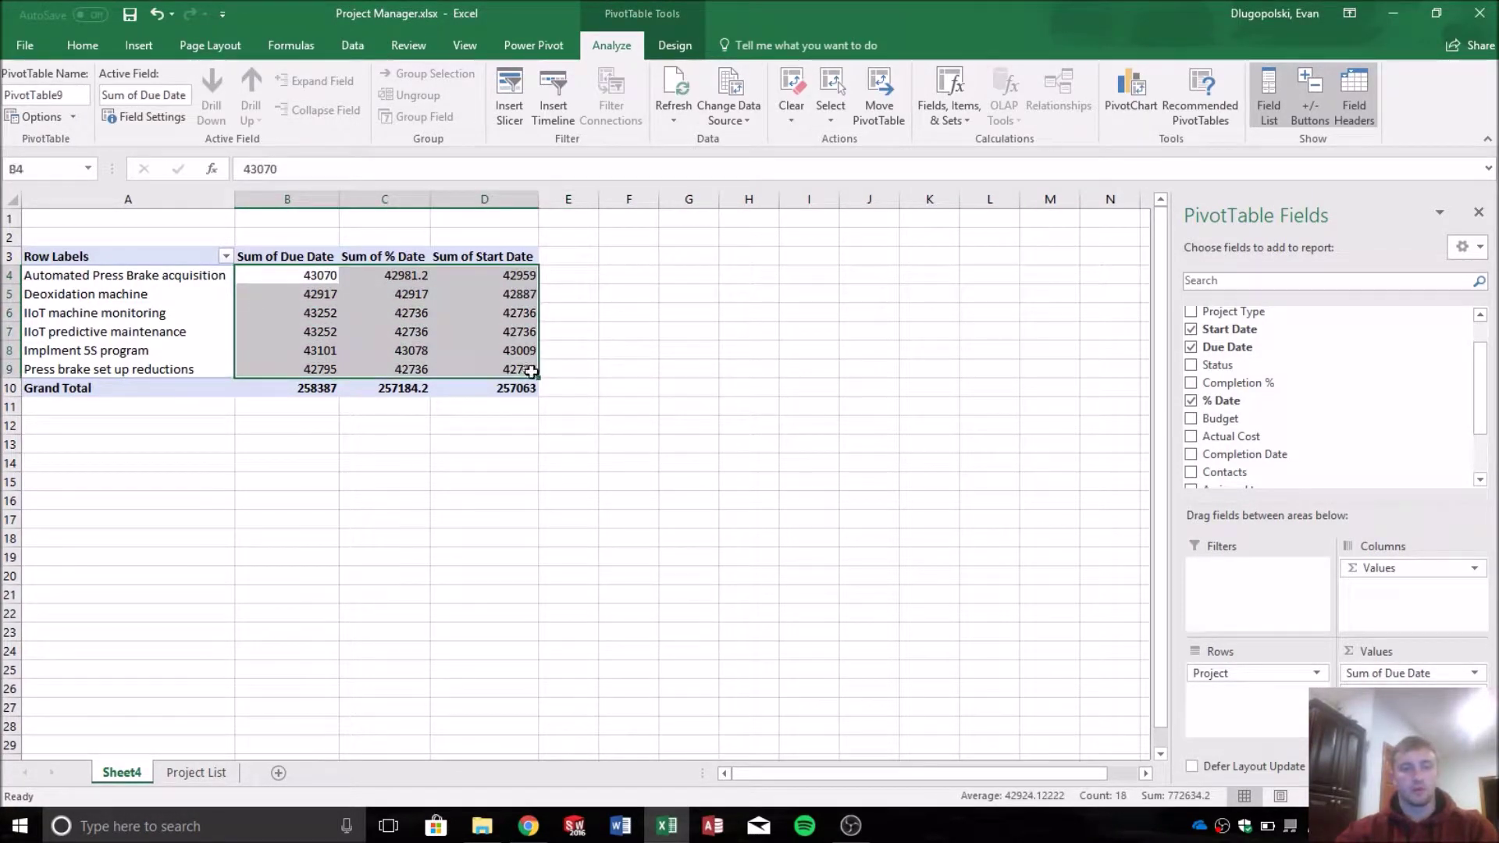
left_click(628, 405)
left_click_drag(321, 275, 500, 373)
left_click_drag(319, 273, 513, 380)
left_click_drag(311, 274, 511, 357)
left_click(1434, 679)
left_click(1417, 651)
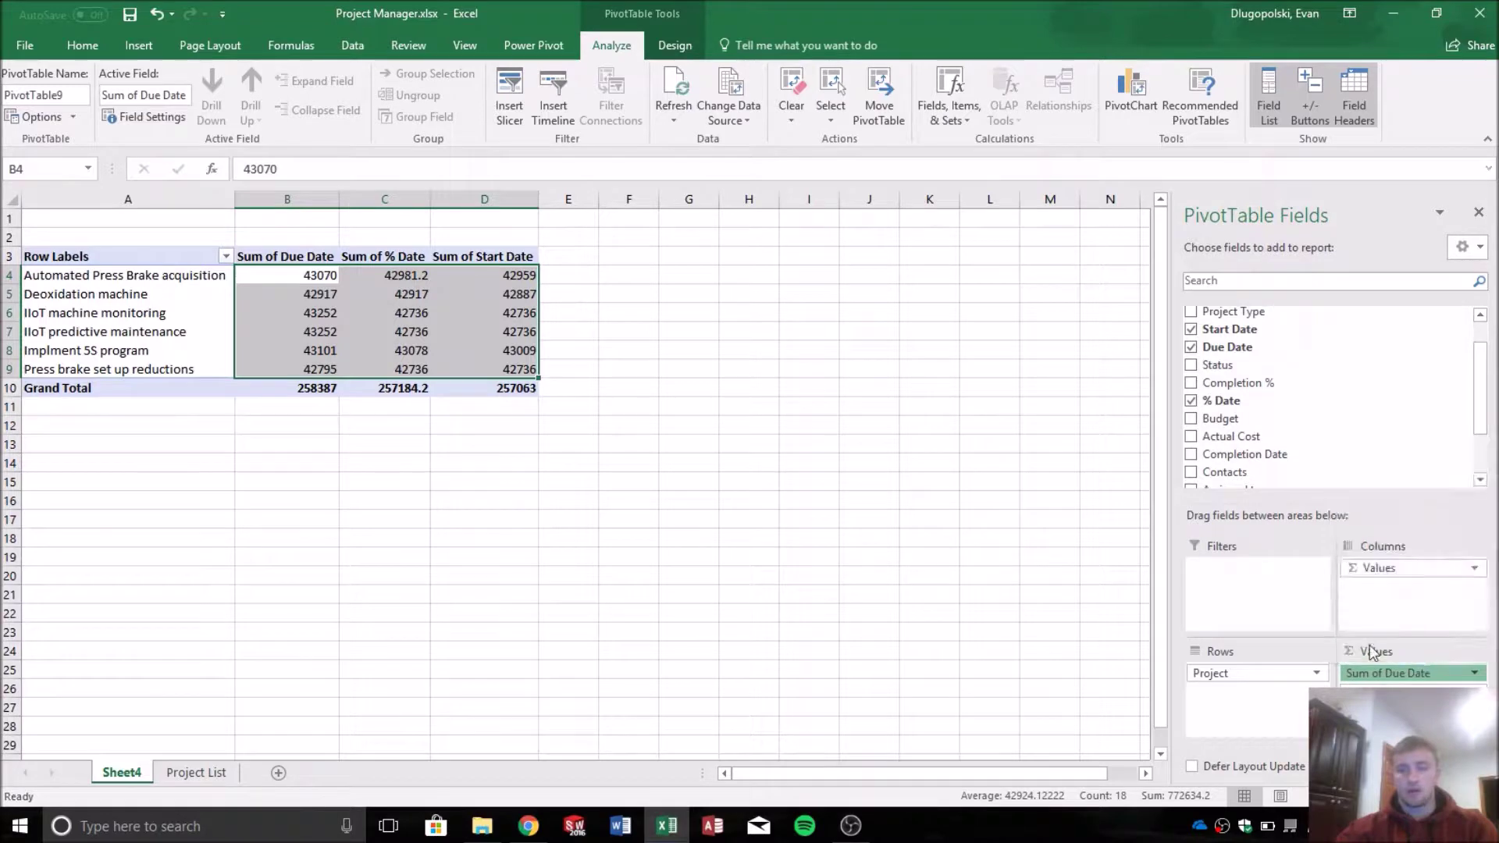
Give the Sum of Due Date values a Date number format.
left_click(593, 538)
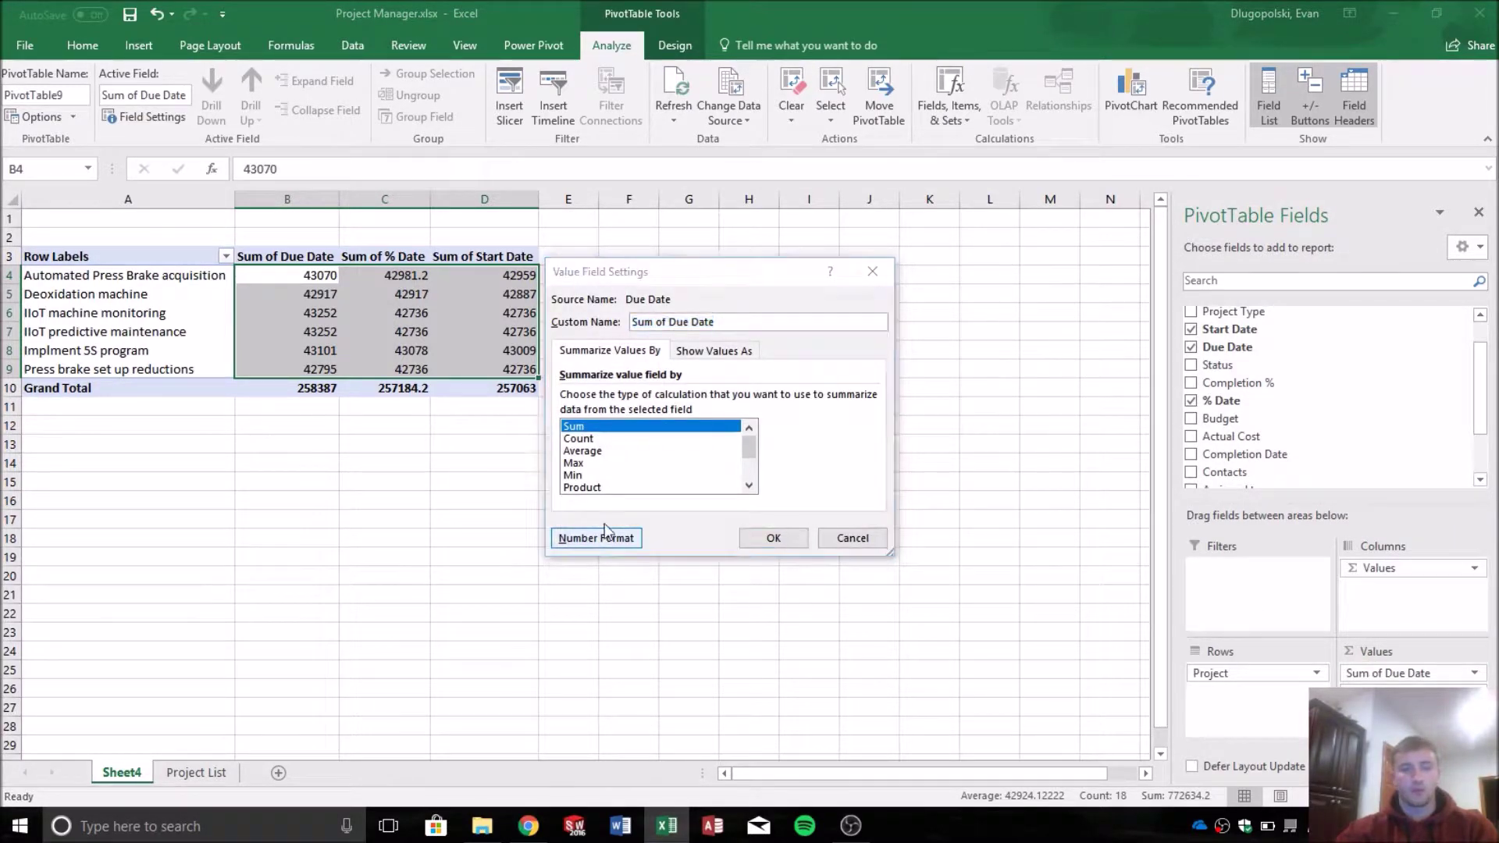
left_click(512, 289)
left_click(522, 327)
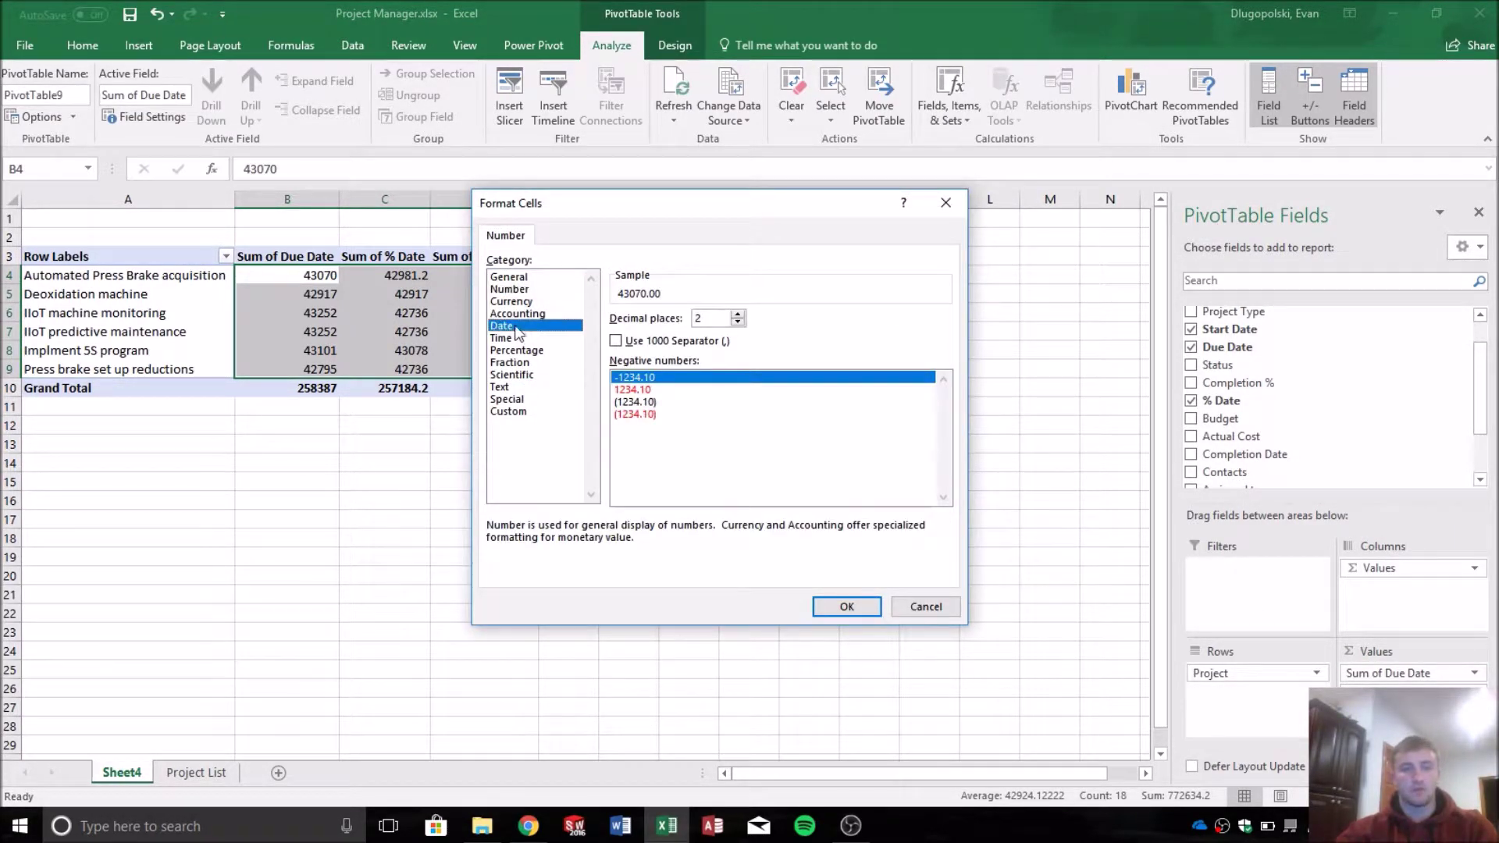
left_click(848, 607)
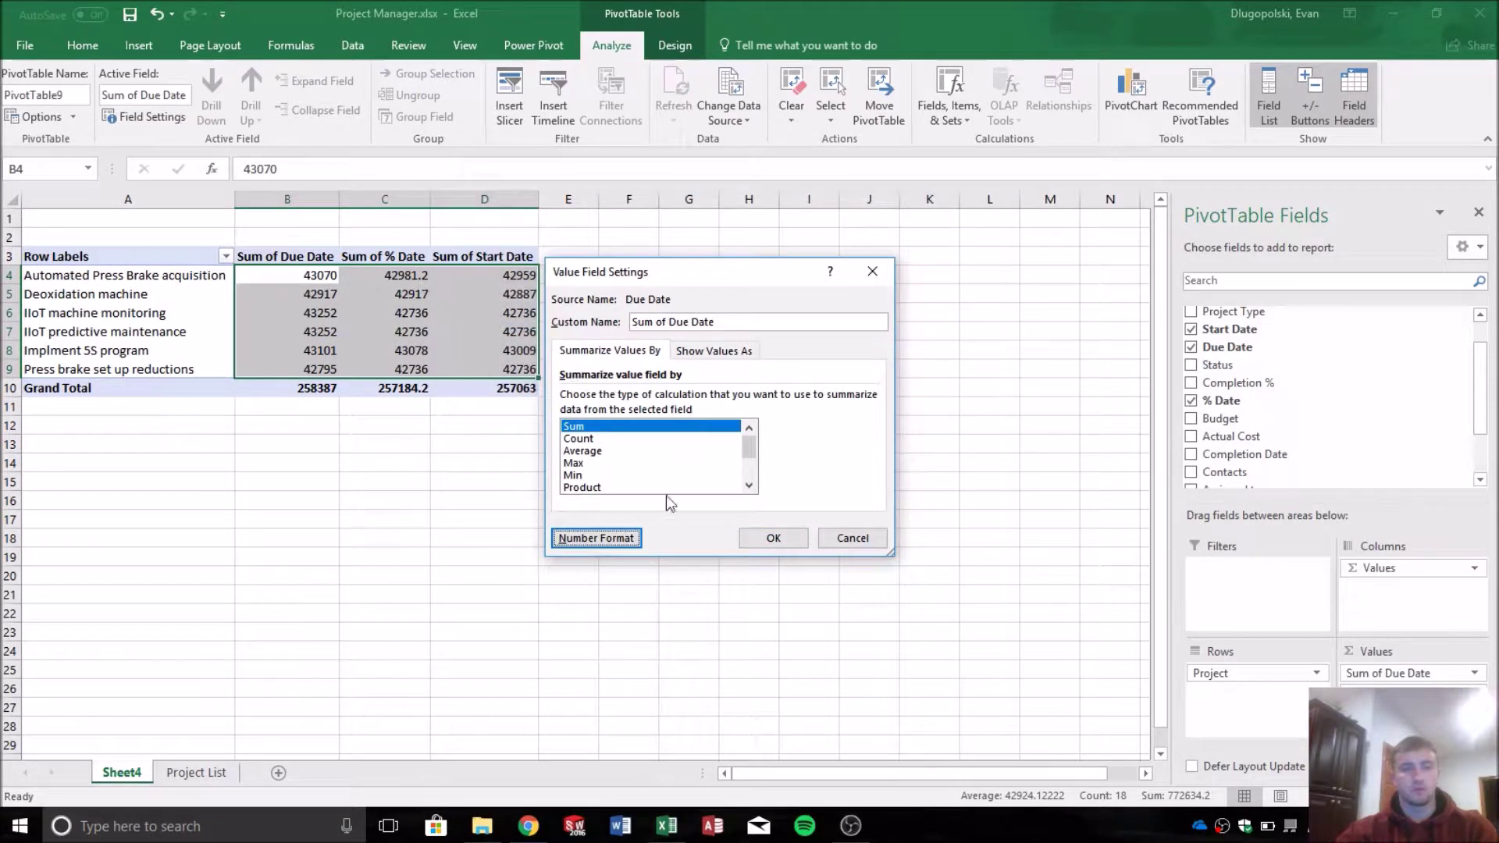
left_click(769, 538)
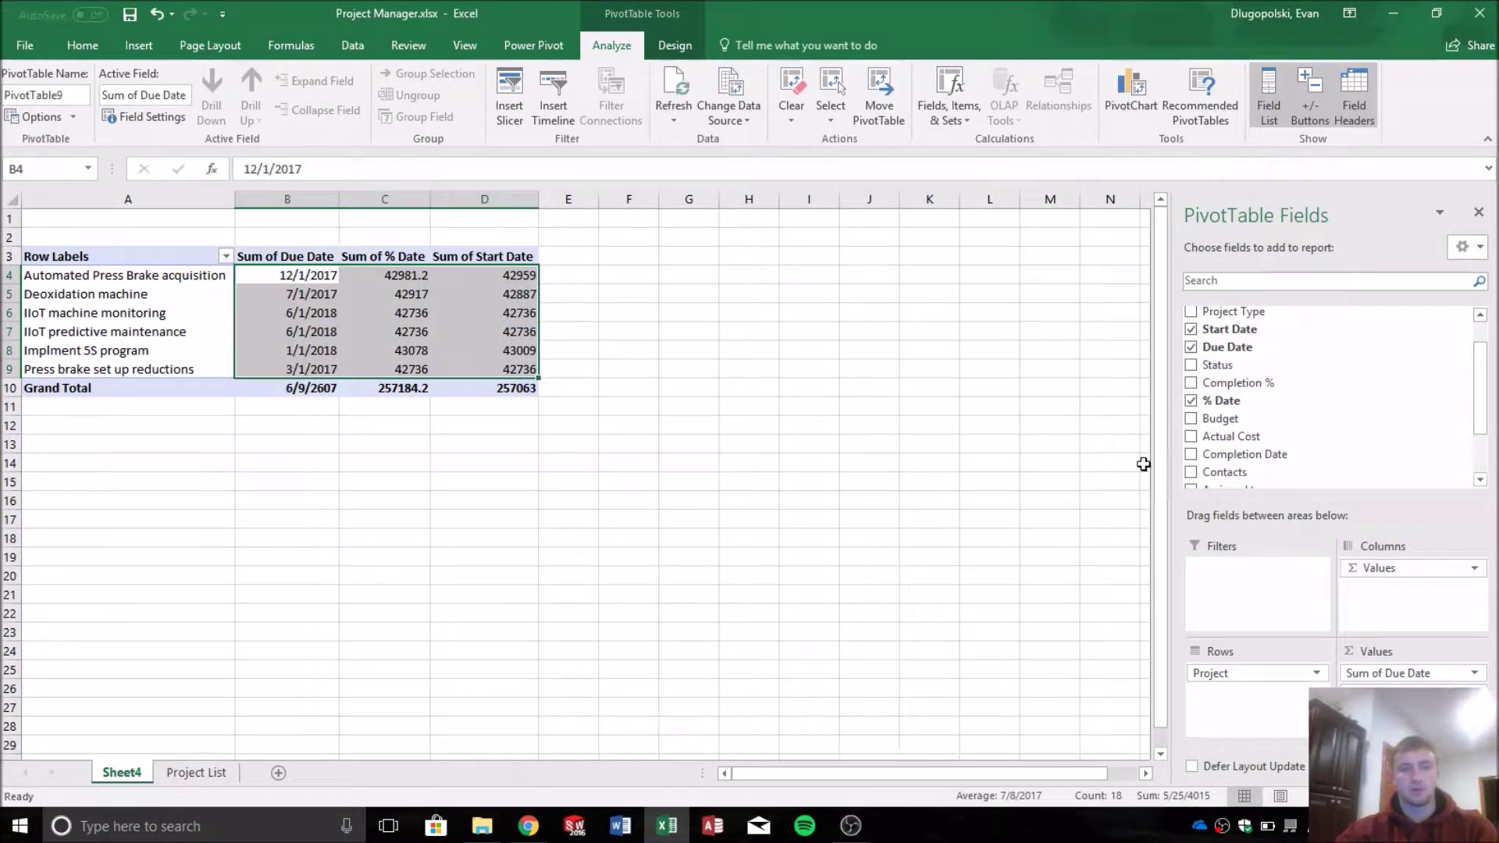
Give the Sum of % Date values a Date number format.
left_click(1405, 691)
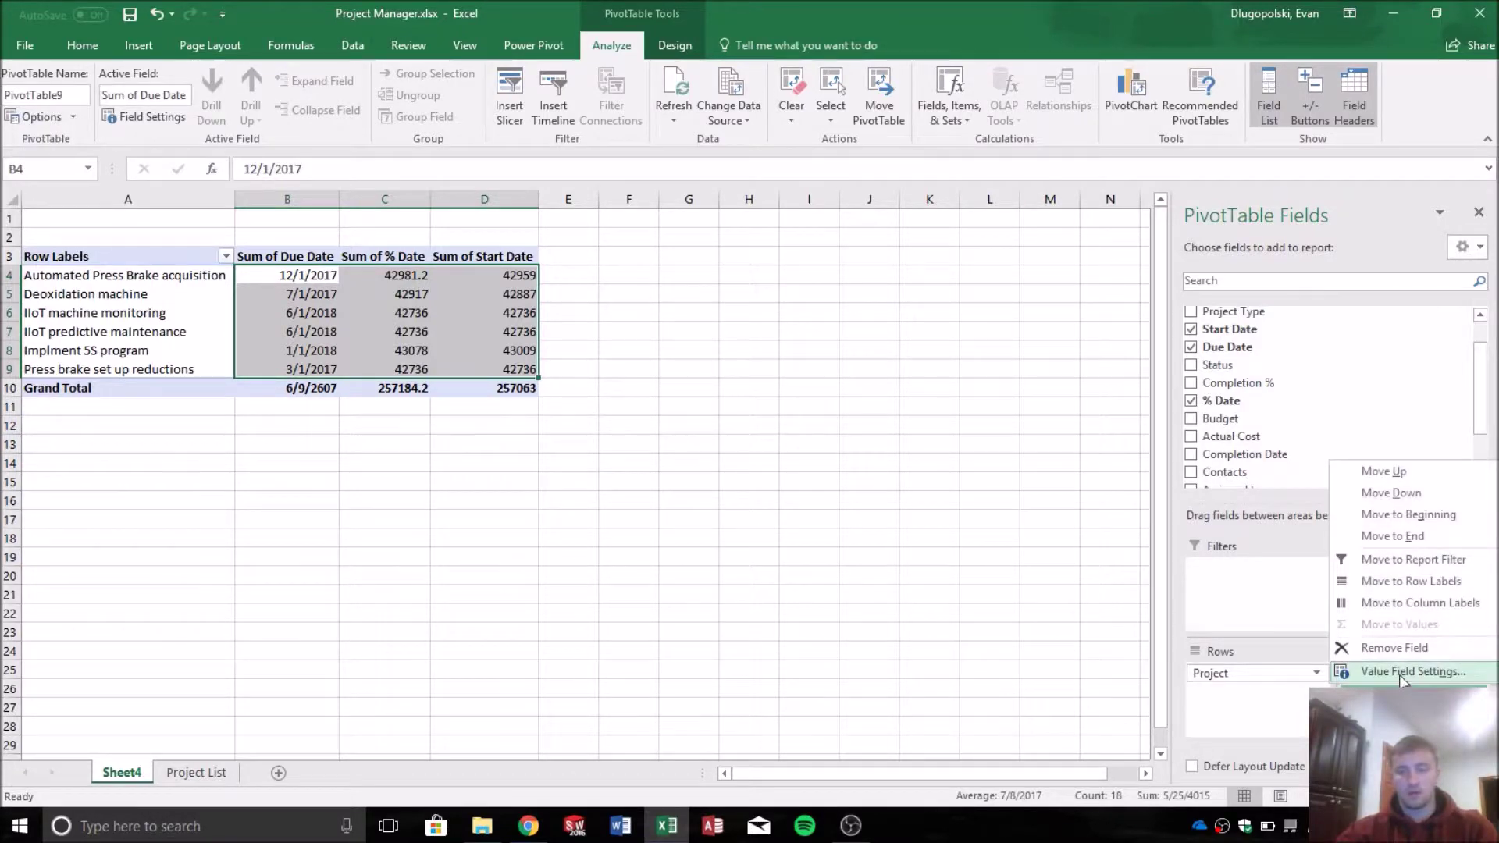
left_click(1401, 675)
left_click(595, 538)
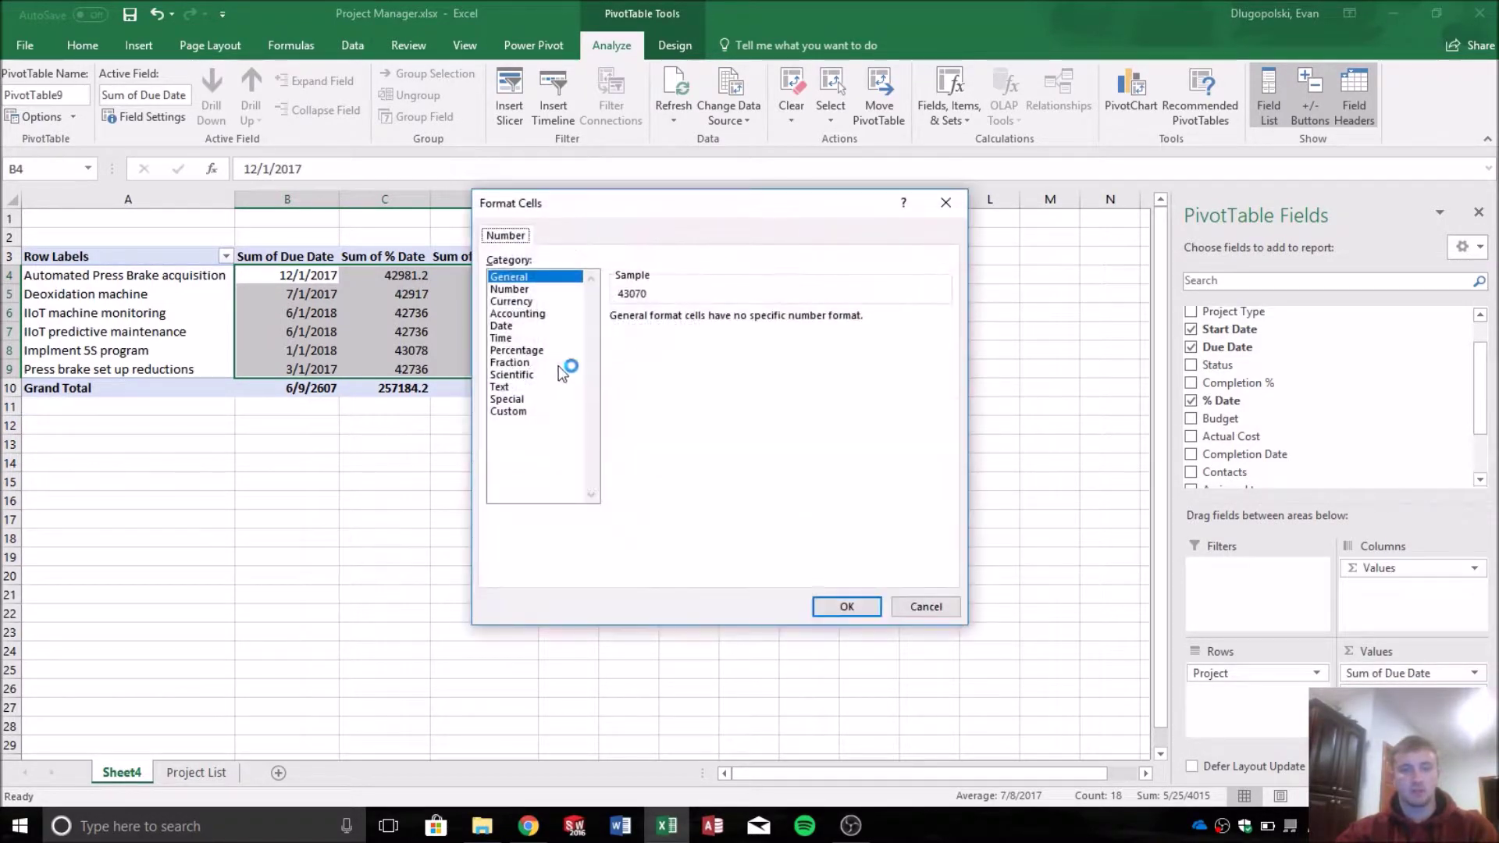
left_click(504, 325)
left_click(851, 606)
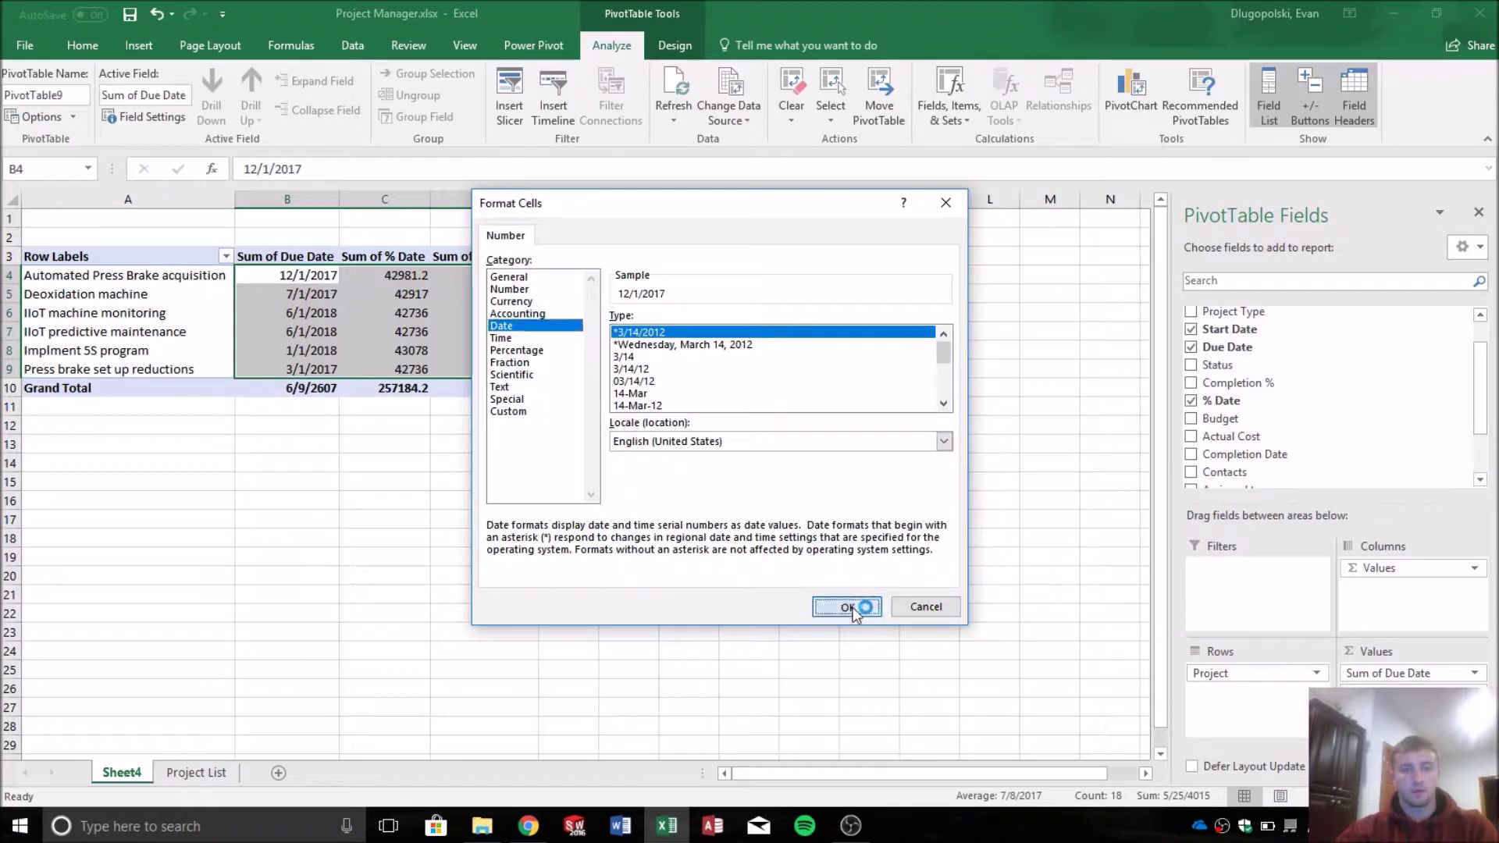
left_click(773, 537)
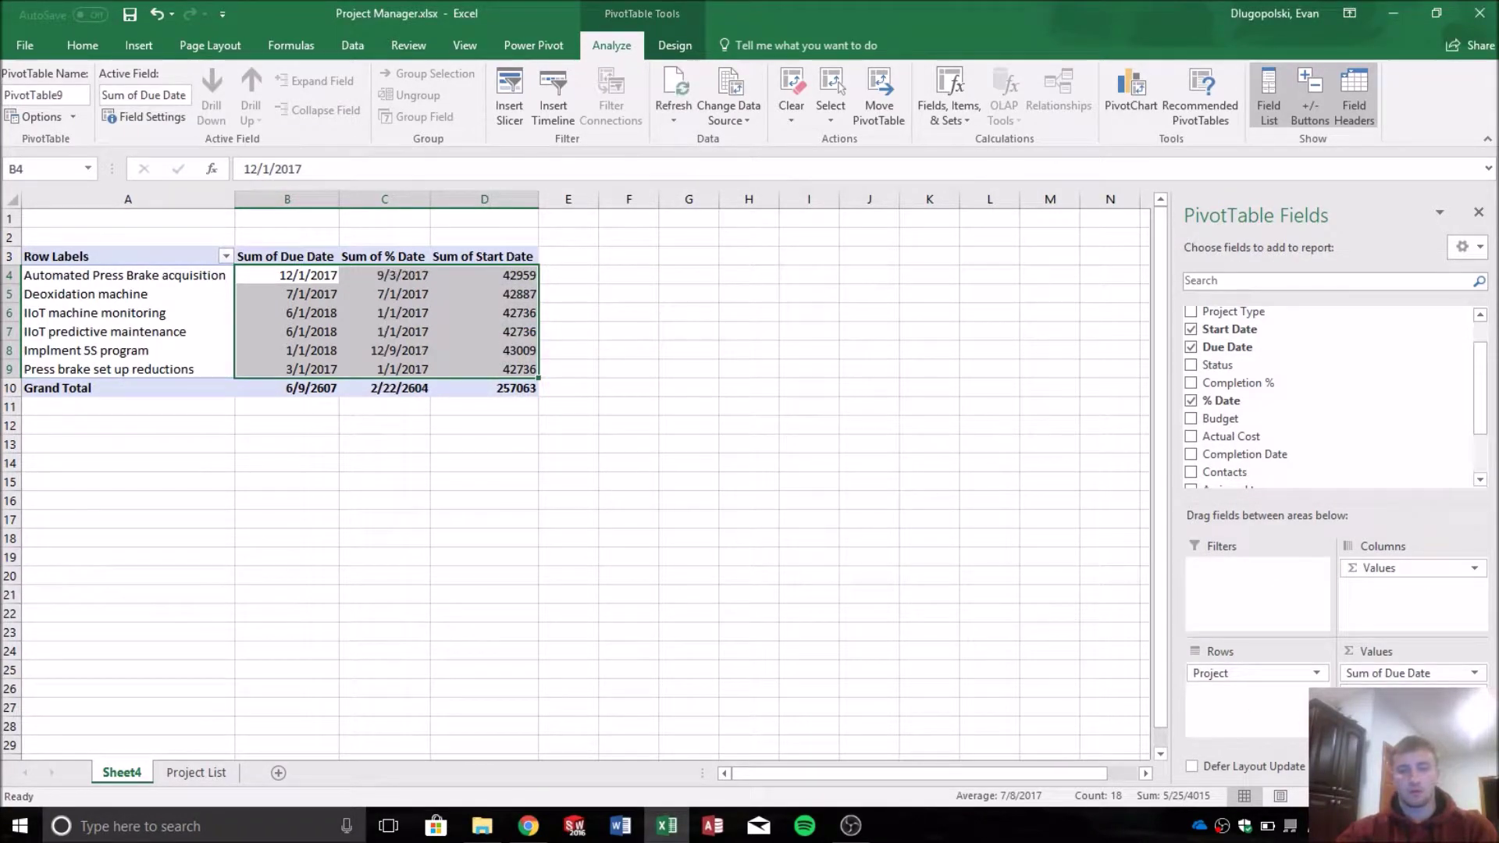
Give the Sum of Start Date values a Date number format.
left_click(1405, 692)
left_click(1381, 682)
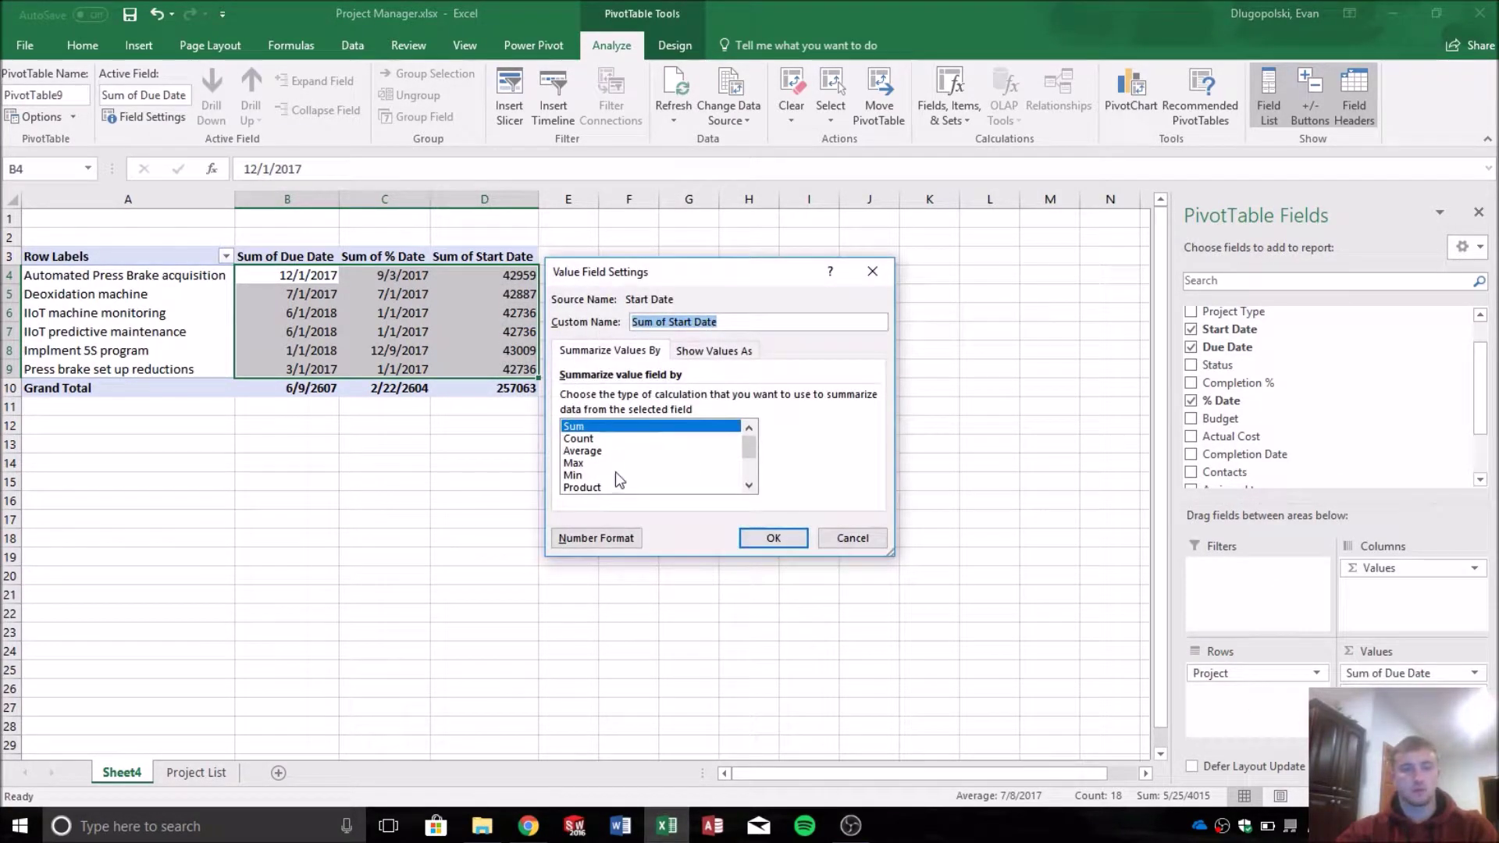
left_click(596, 538)
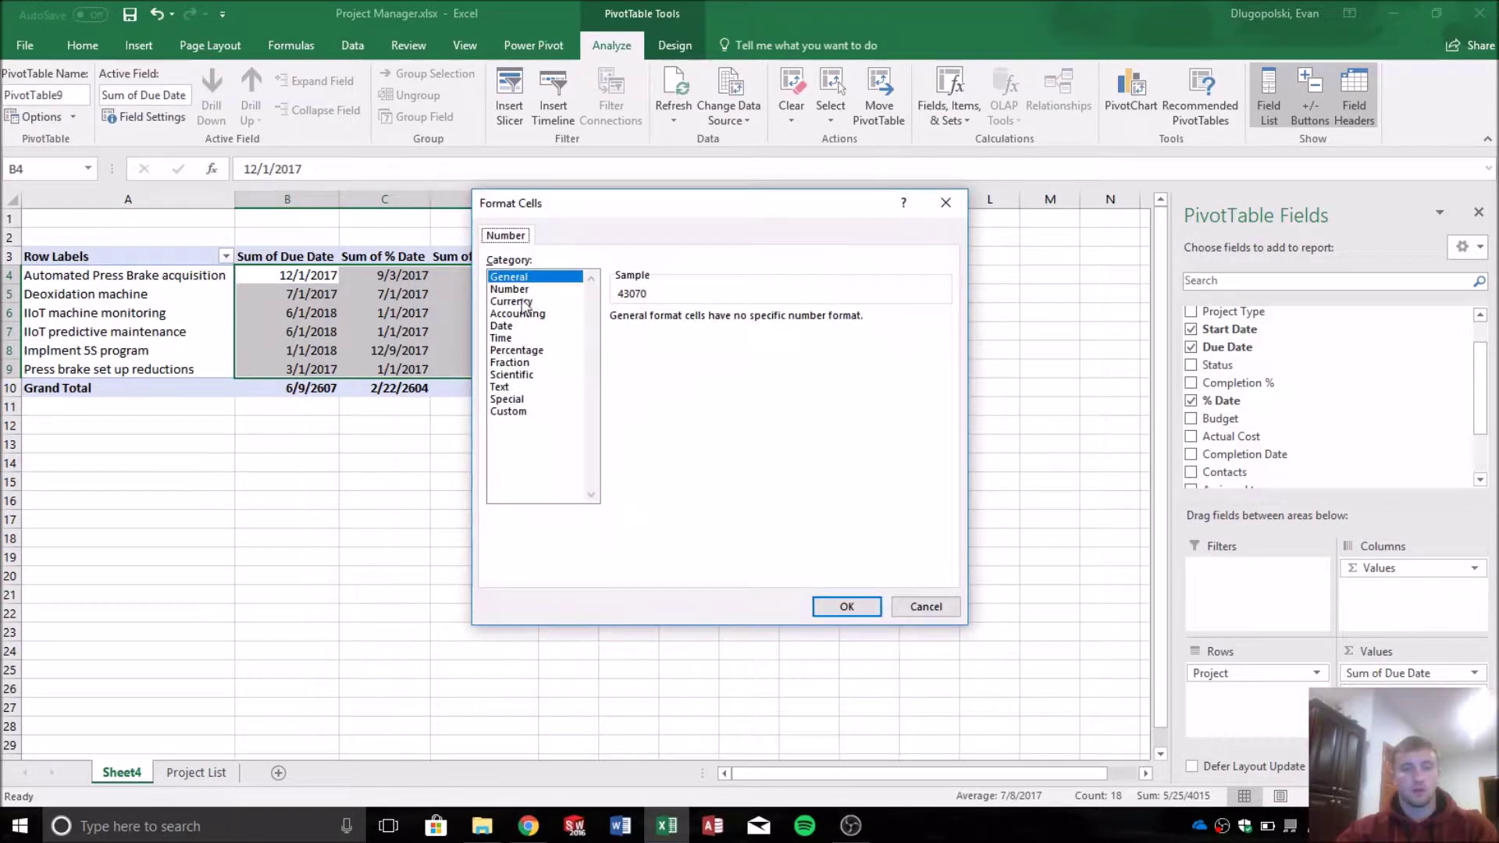
left_click(528, 326)
left_click(847, 607)
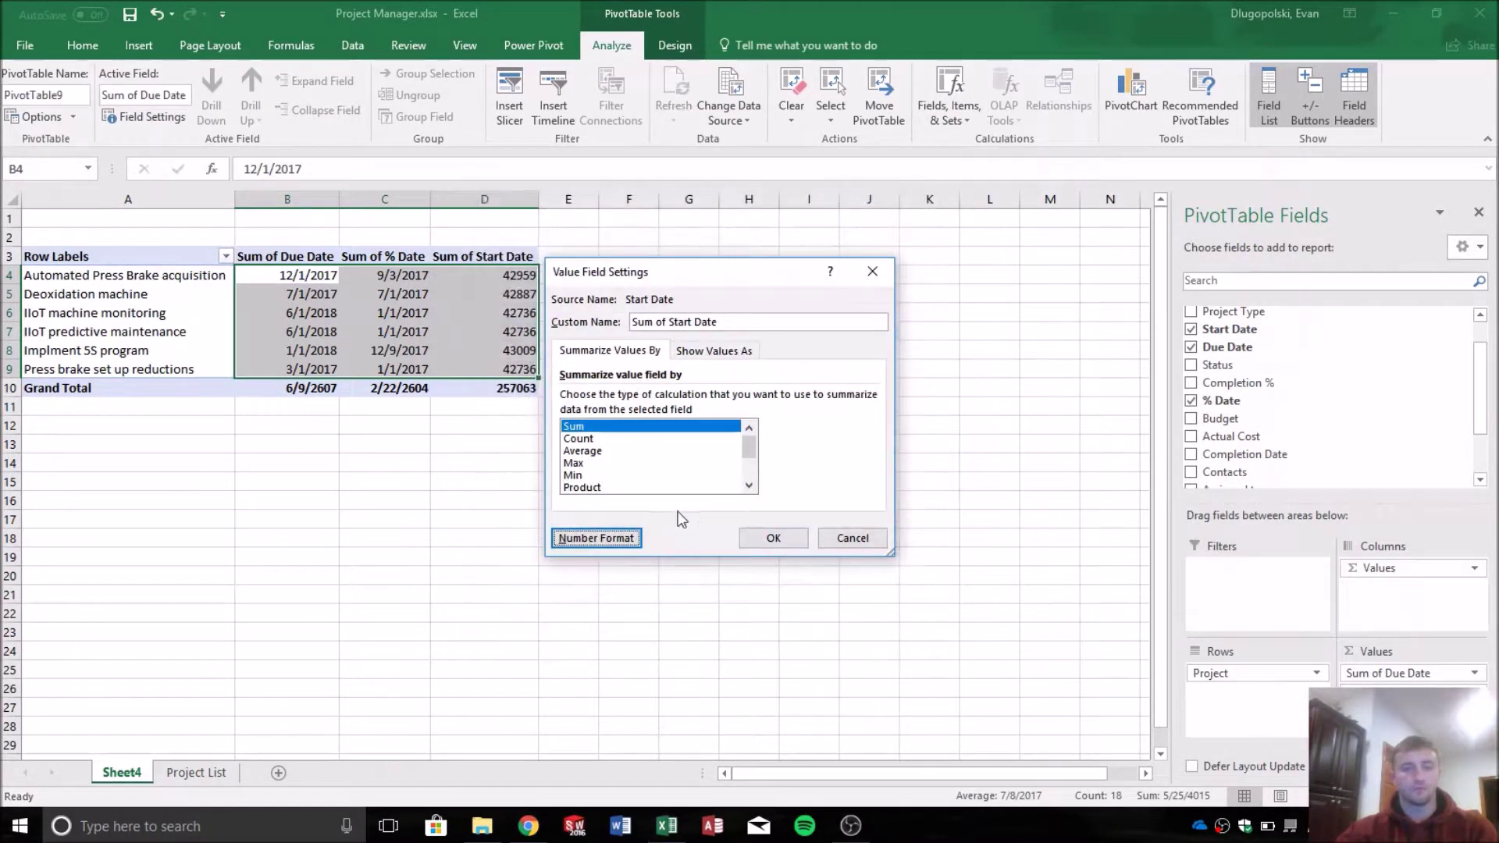
left_click(776, 540)
left_click(617, 429)
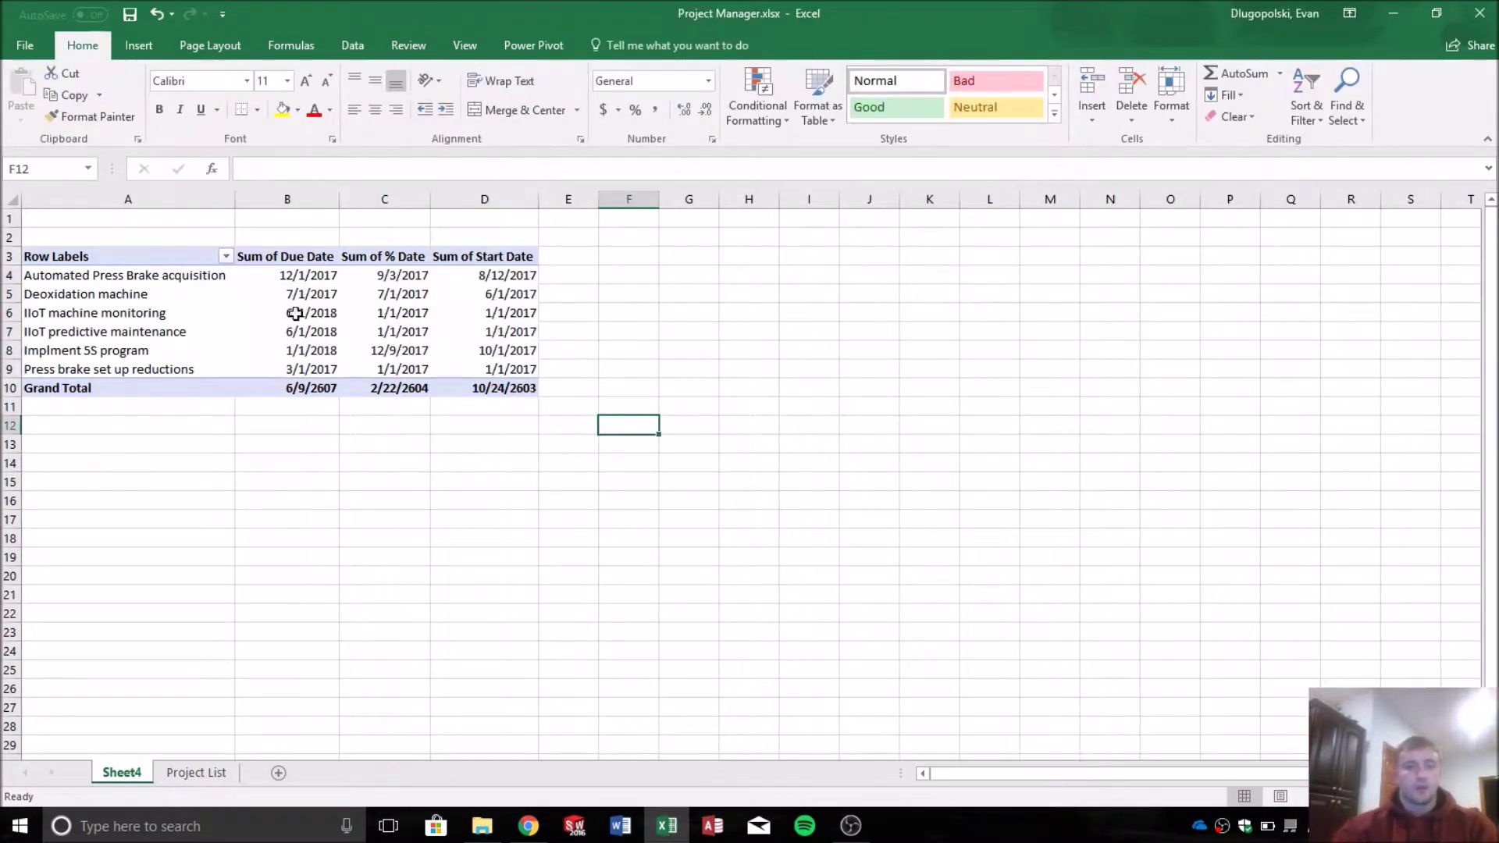
left_click_drag(159, 274, 482, 277)
left_click(483, 277)
left_click_drag(208, 275, 484, 277)
left_click(484, 312)
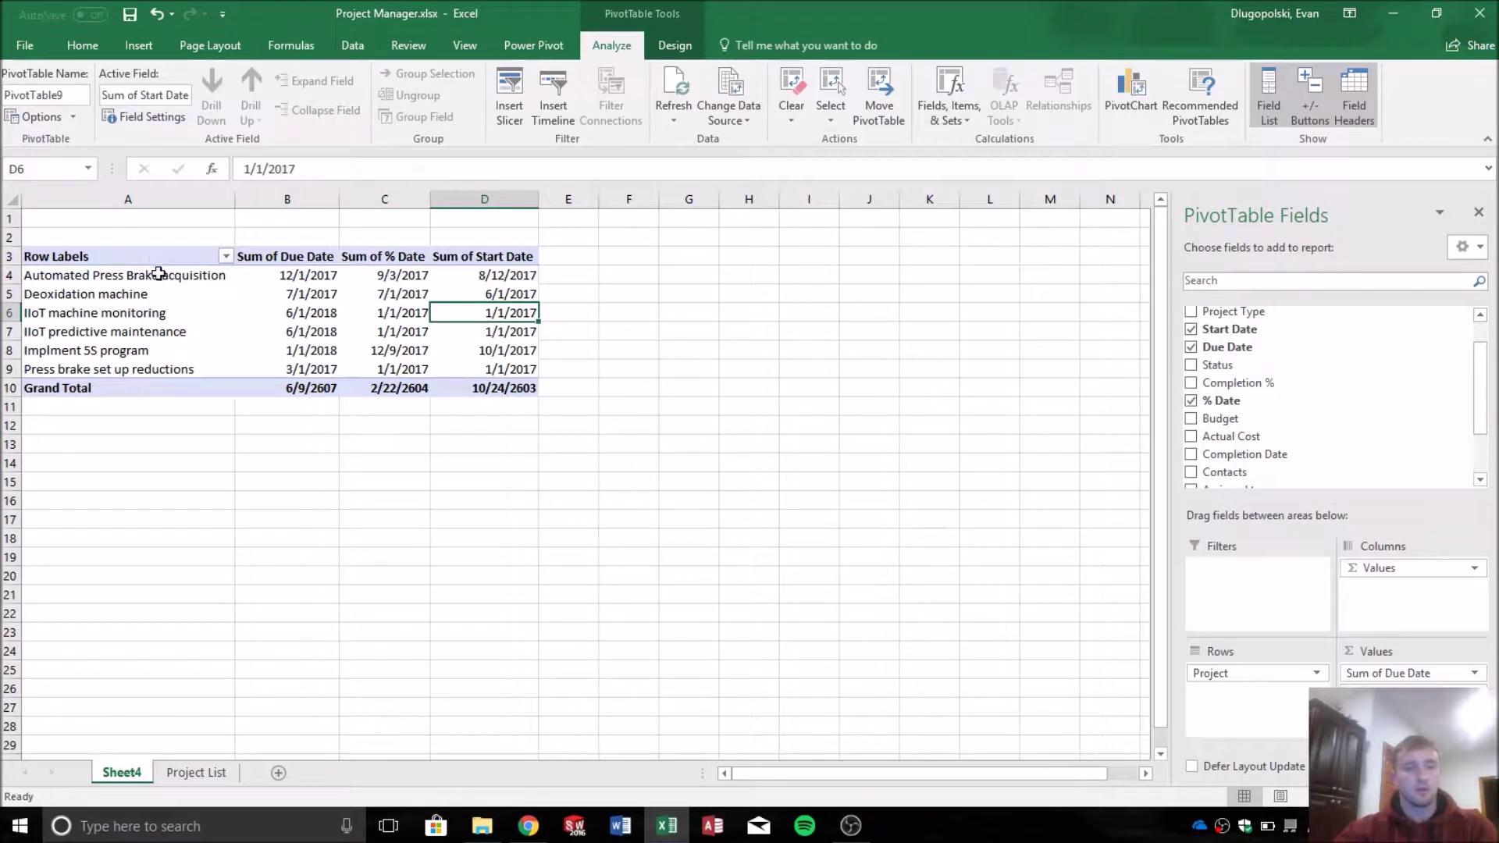
left_click_drag(182, 274, 492, 275)
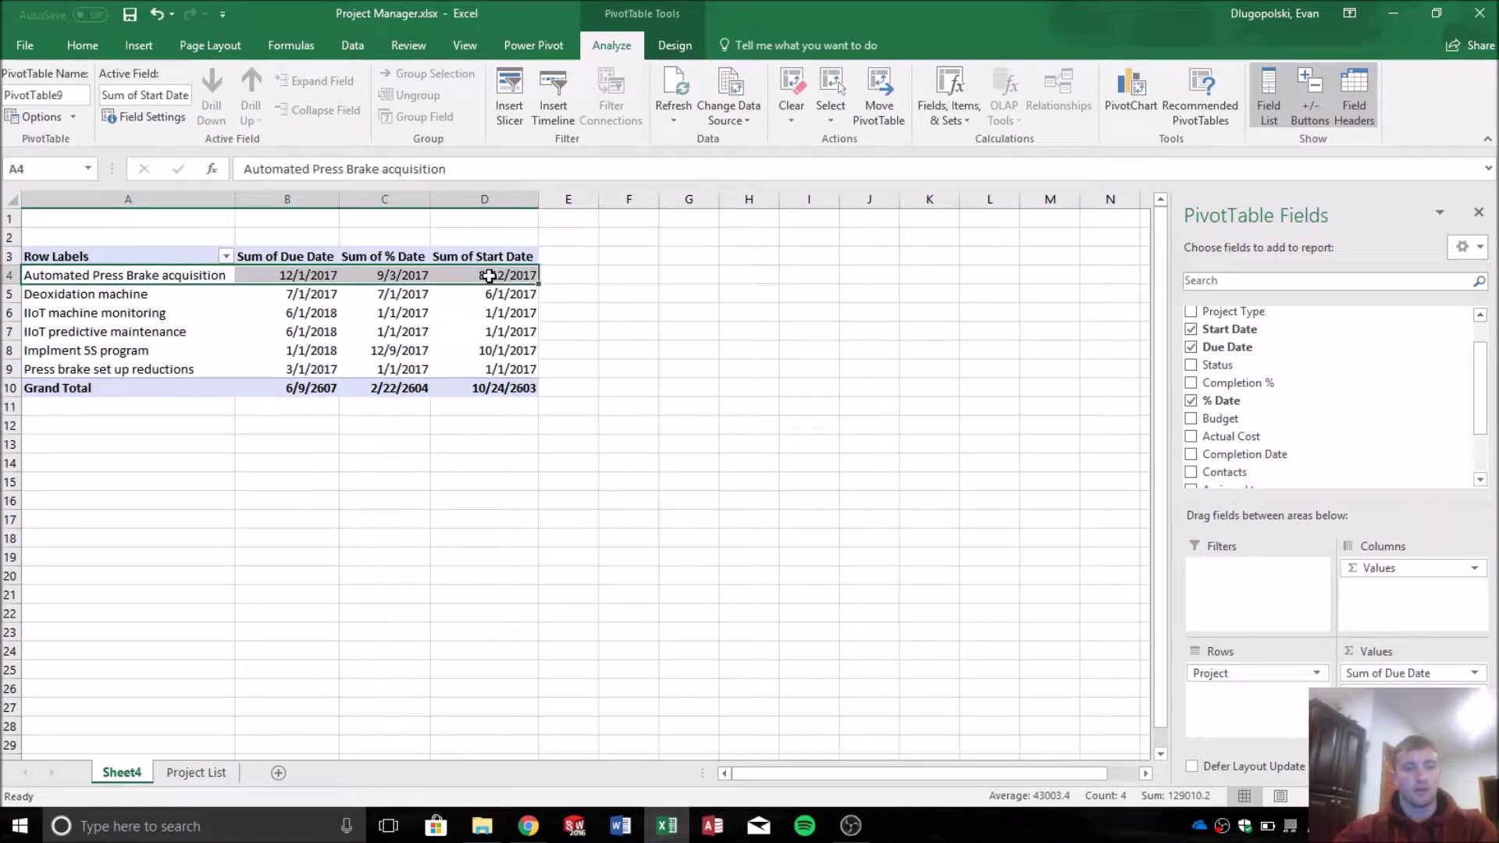
left_click(164, 274)
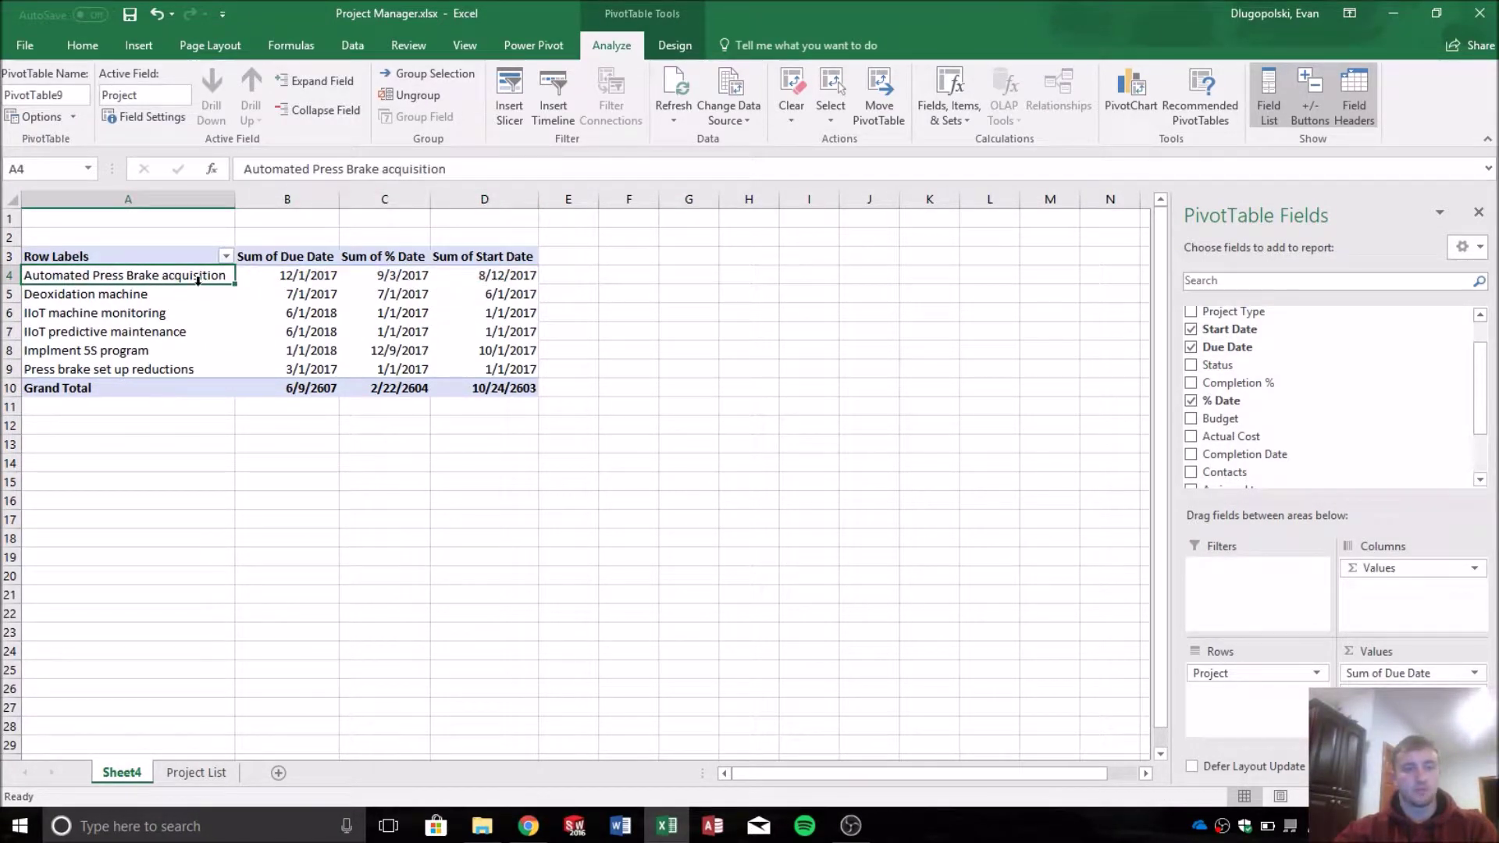
left_click(283, 277)
left_click(406, 282)
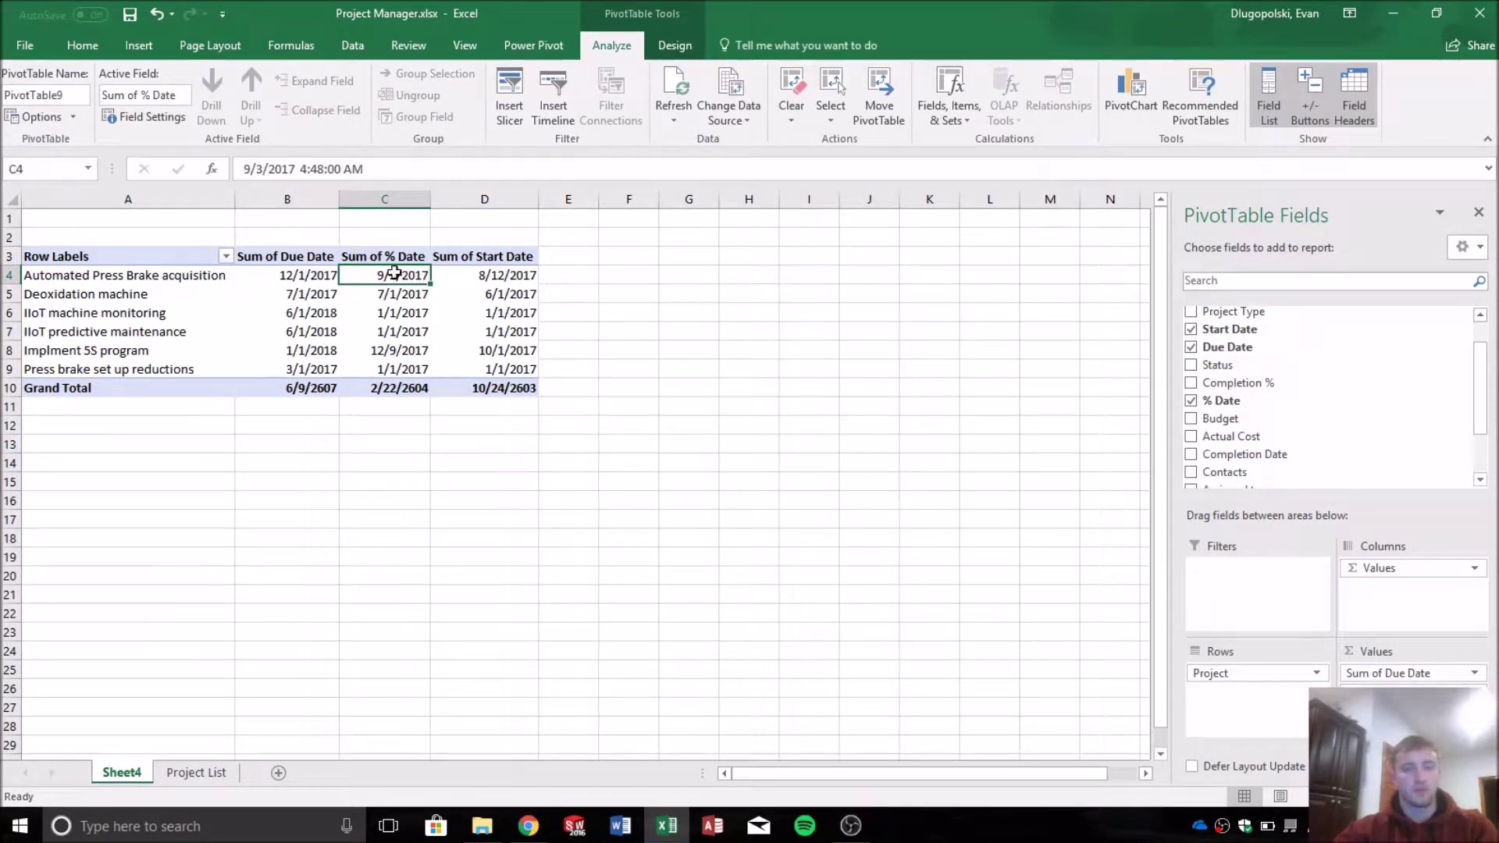
left_click(486, 275)
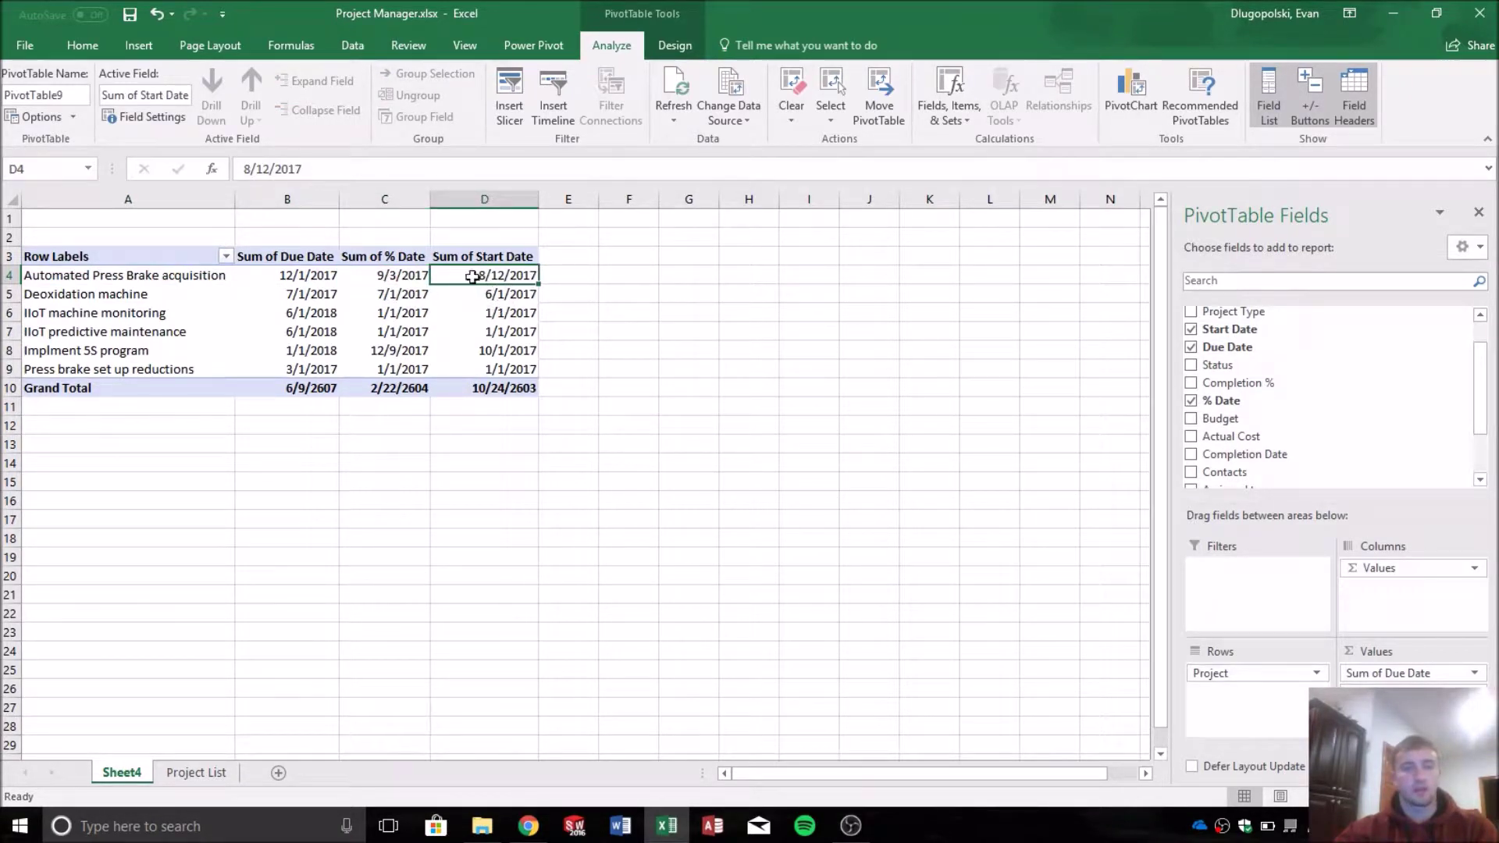
left_click(676, 47)
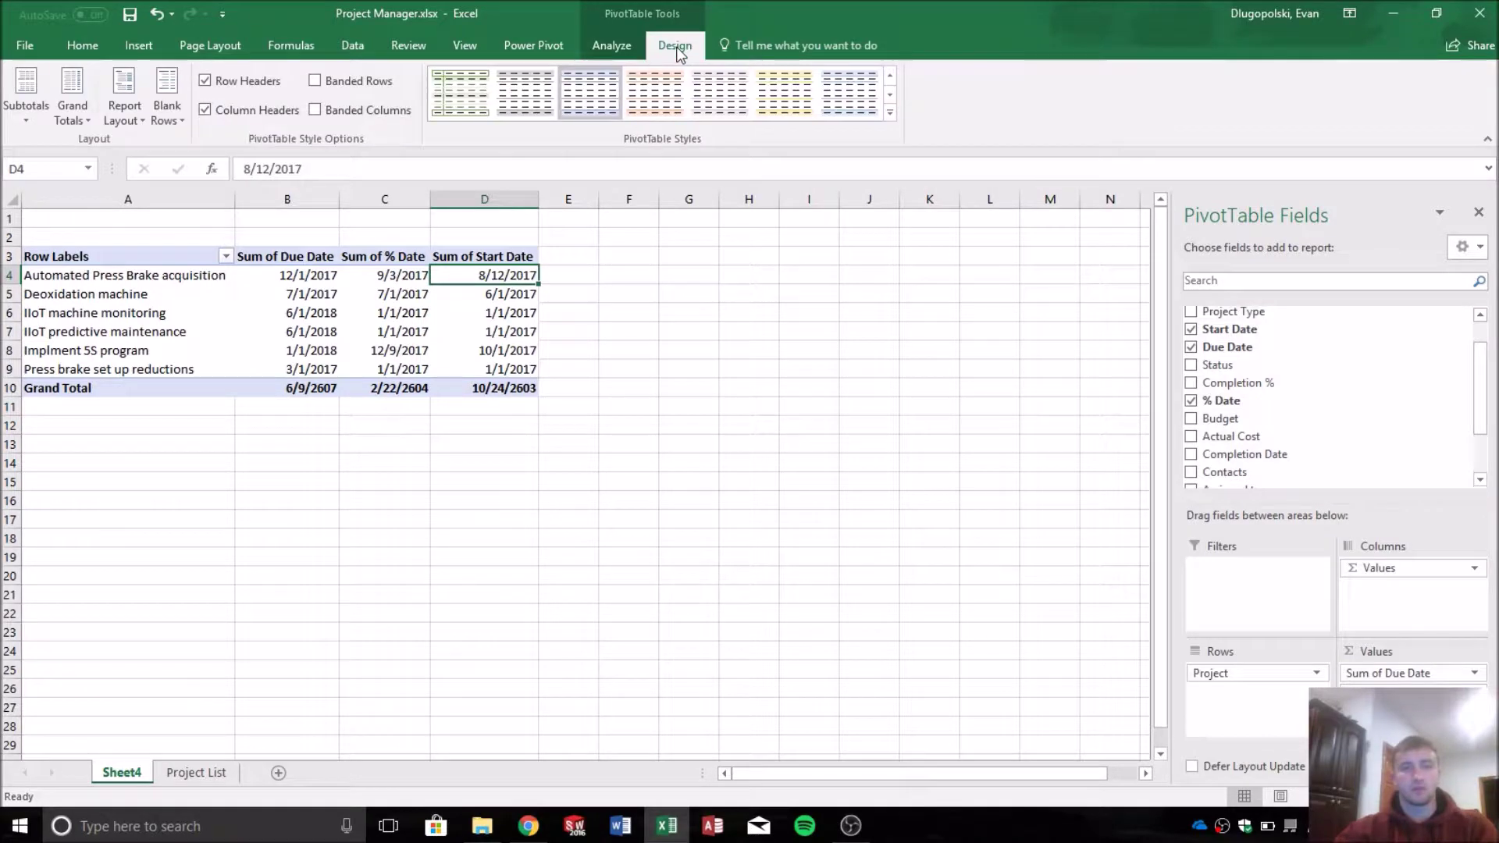
left_click(618, 46)
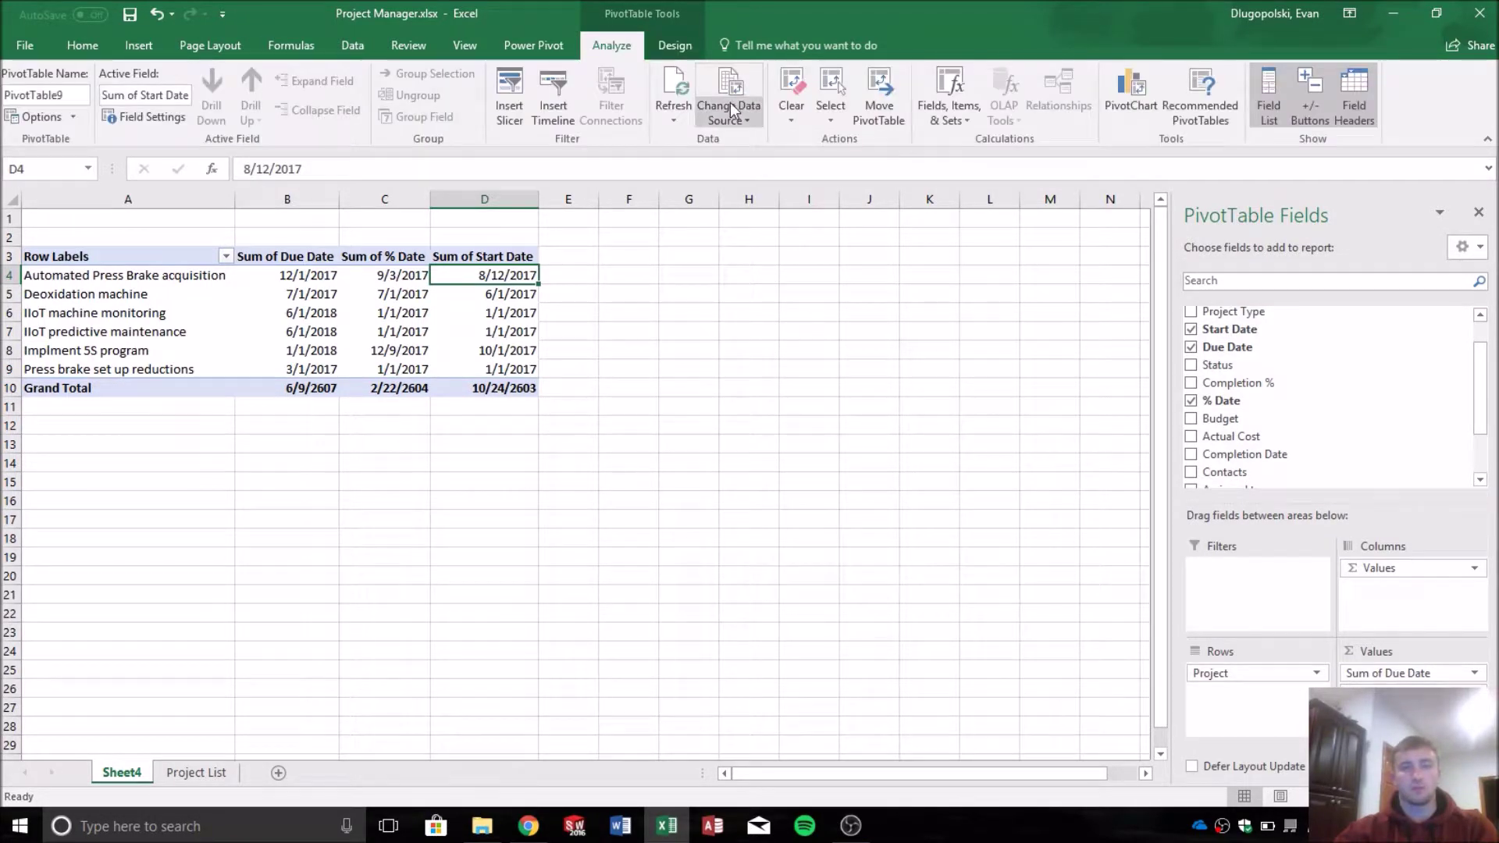
left_click(1134, 102)
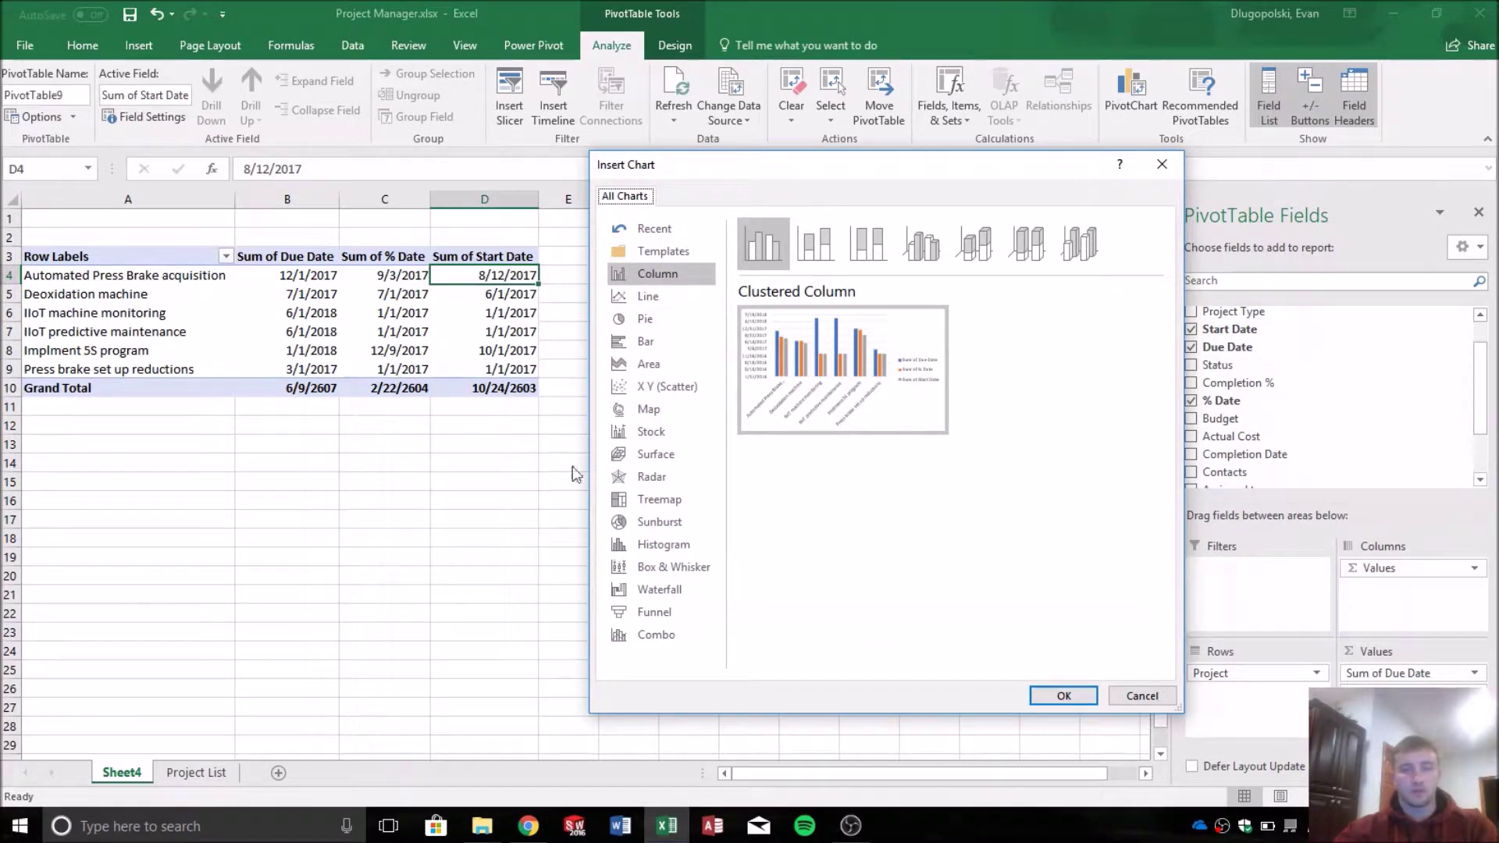
Insert a Clustered Bar PivotChart from the project dates pivot.
left_click(651, 342)
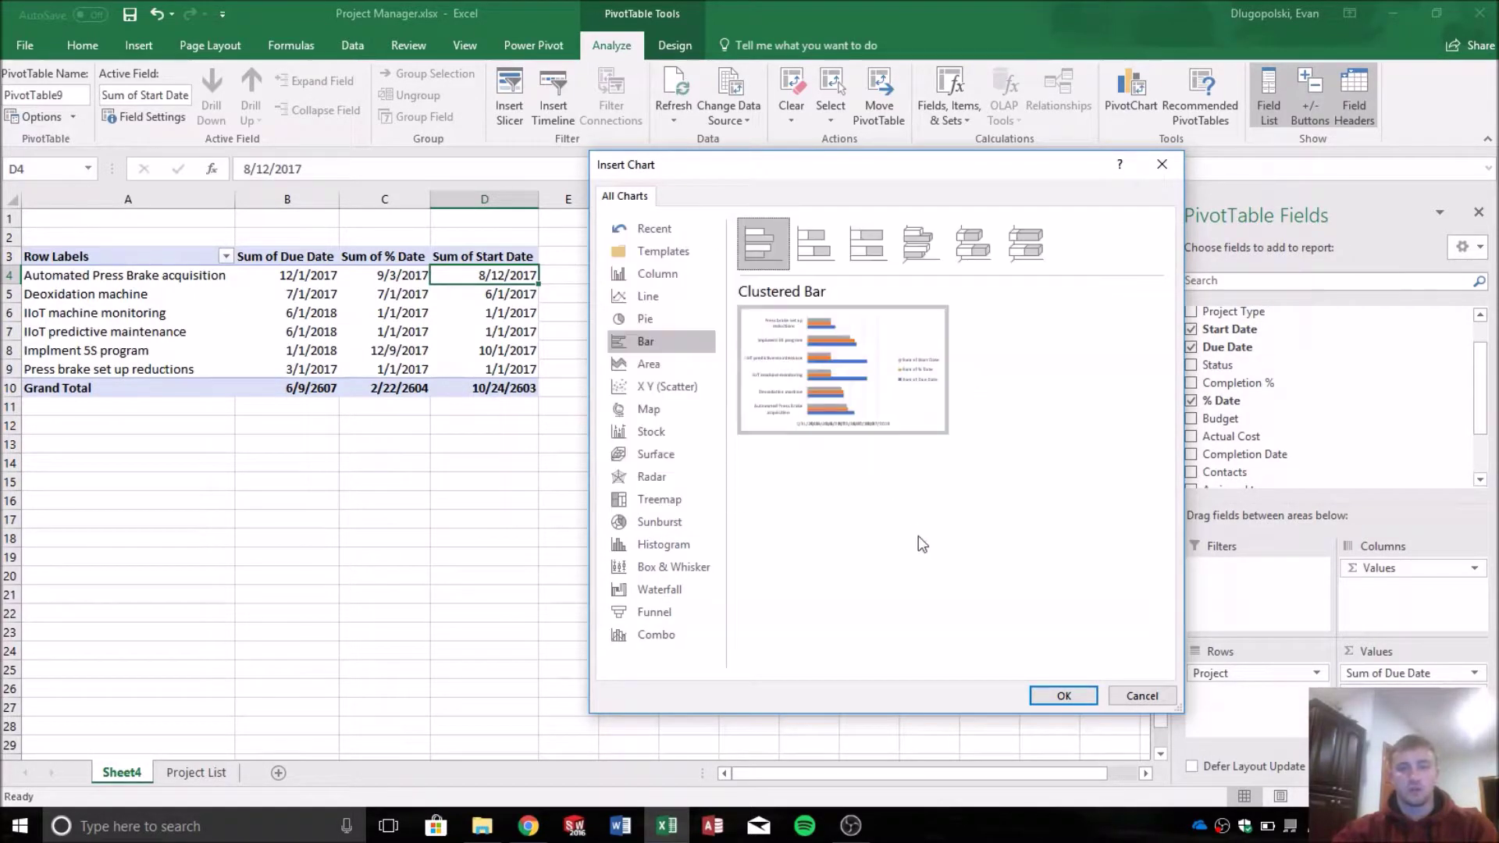
left_click(1063, 696)
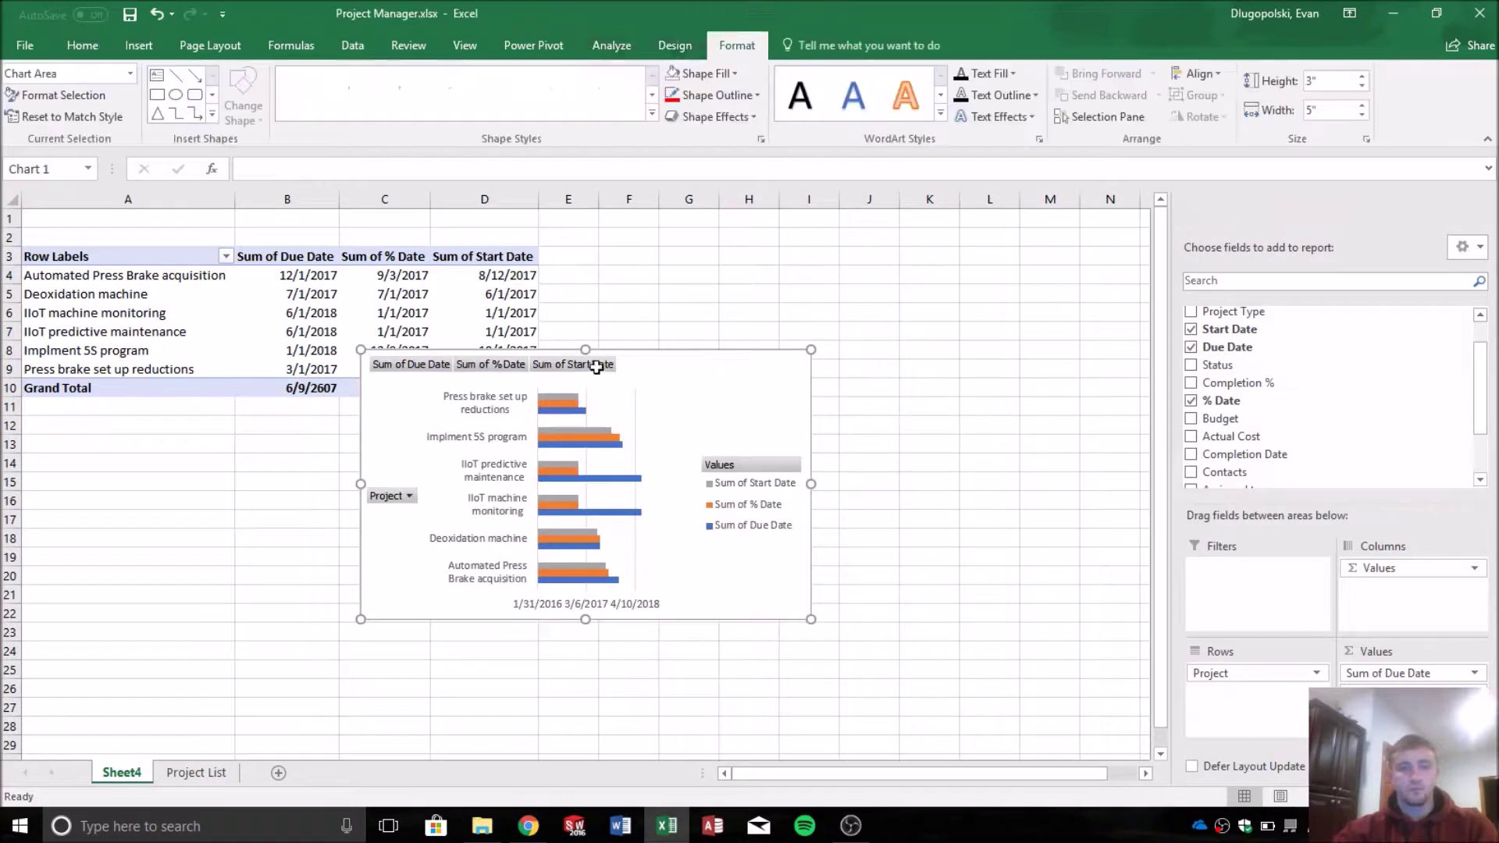
Enlarge the chart to about 7.49 by 4.21 inches just below the pivot headers.
left_click_drag(754, 398, 764, 297)
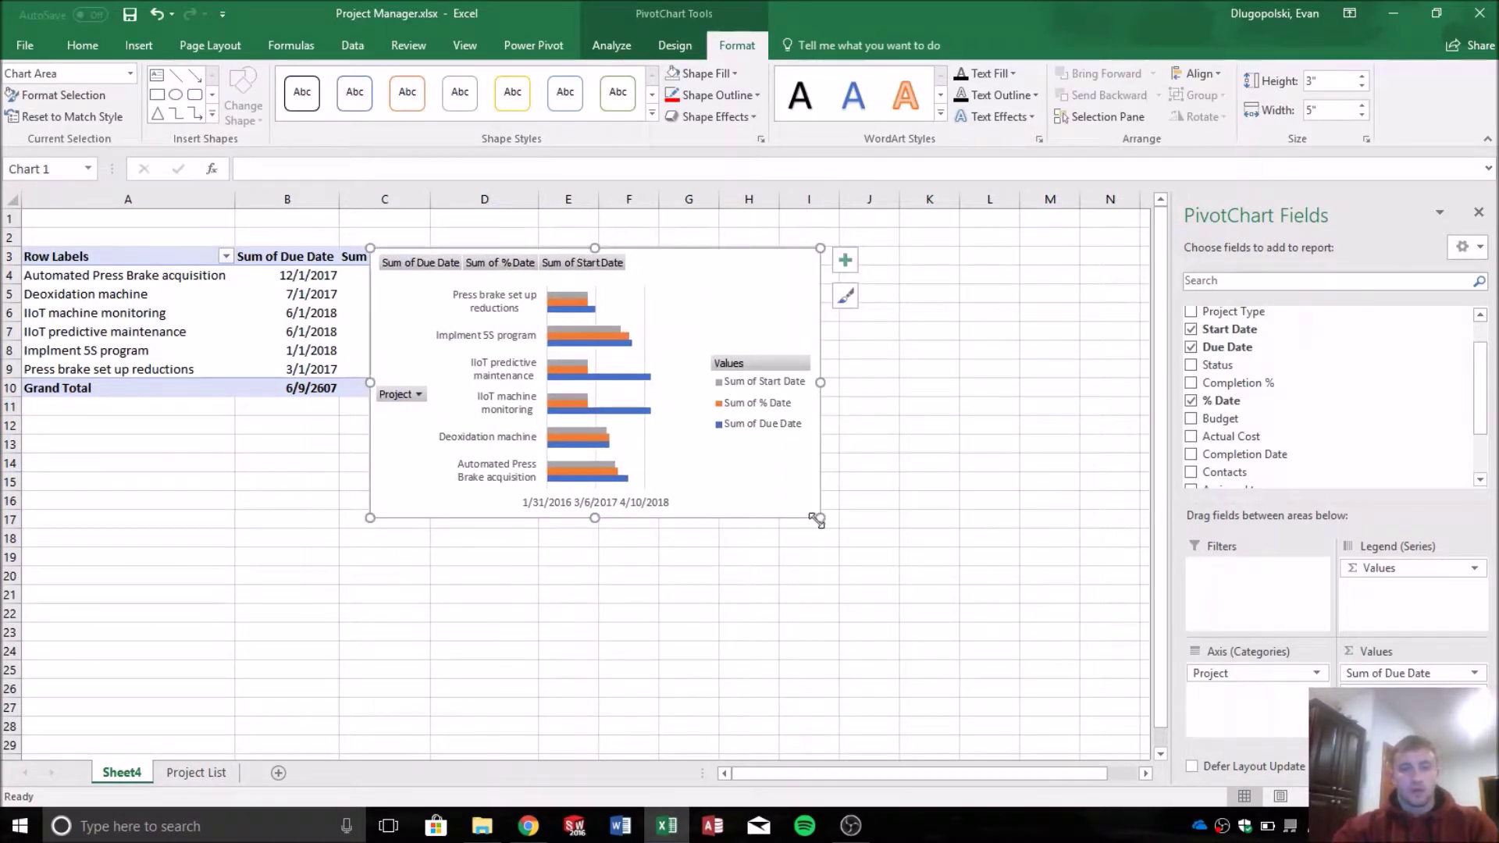
left_click_drag(818, 519, 1041, 627)
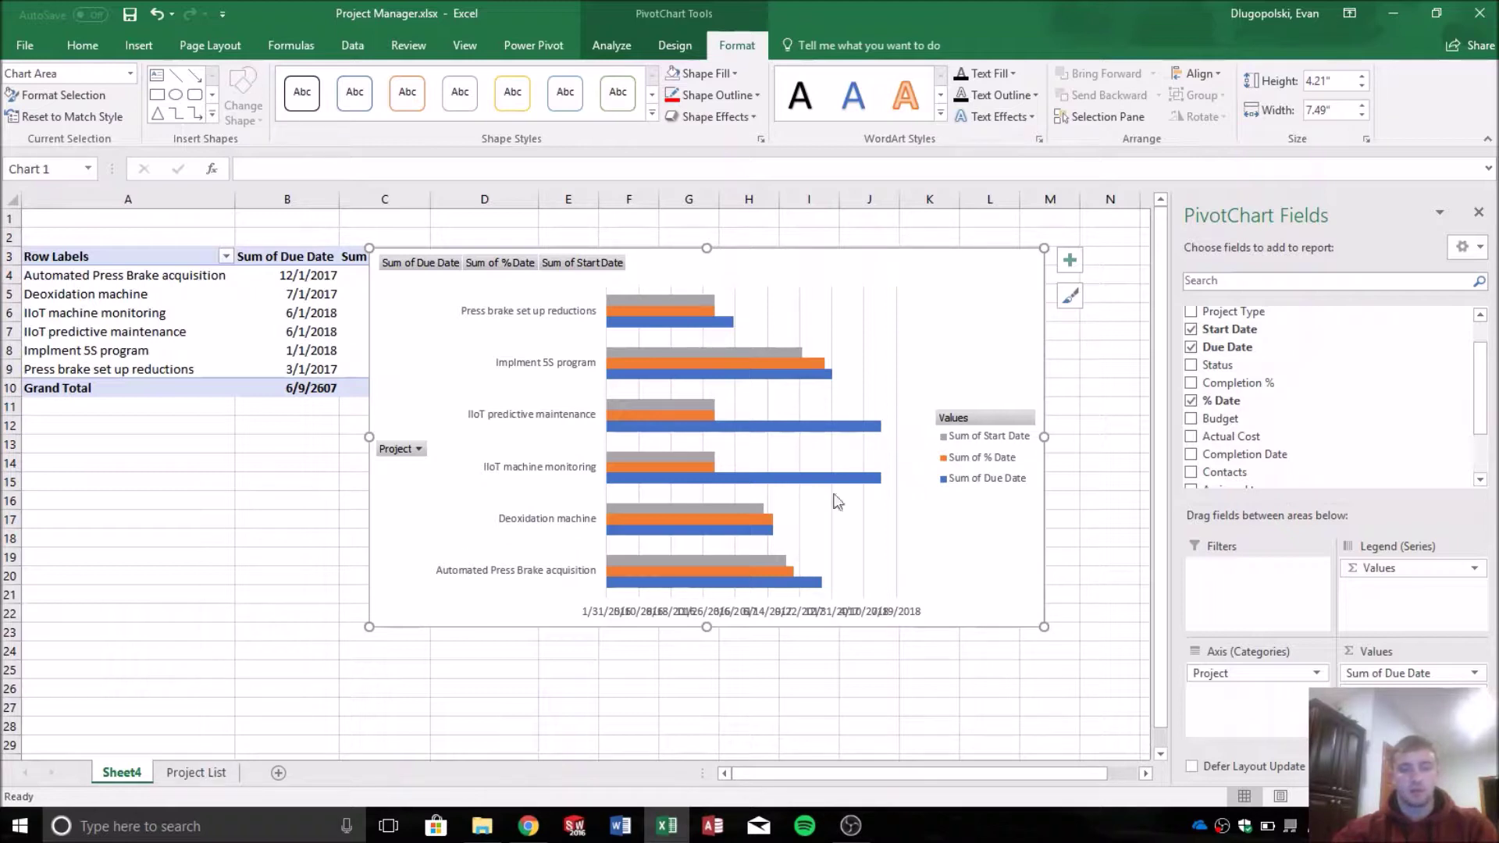
left_click_drag(970, 320, 879, 384)
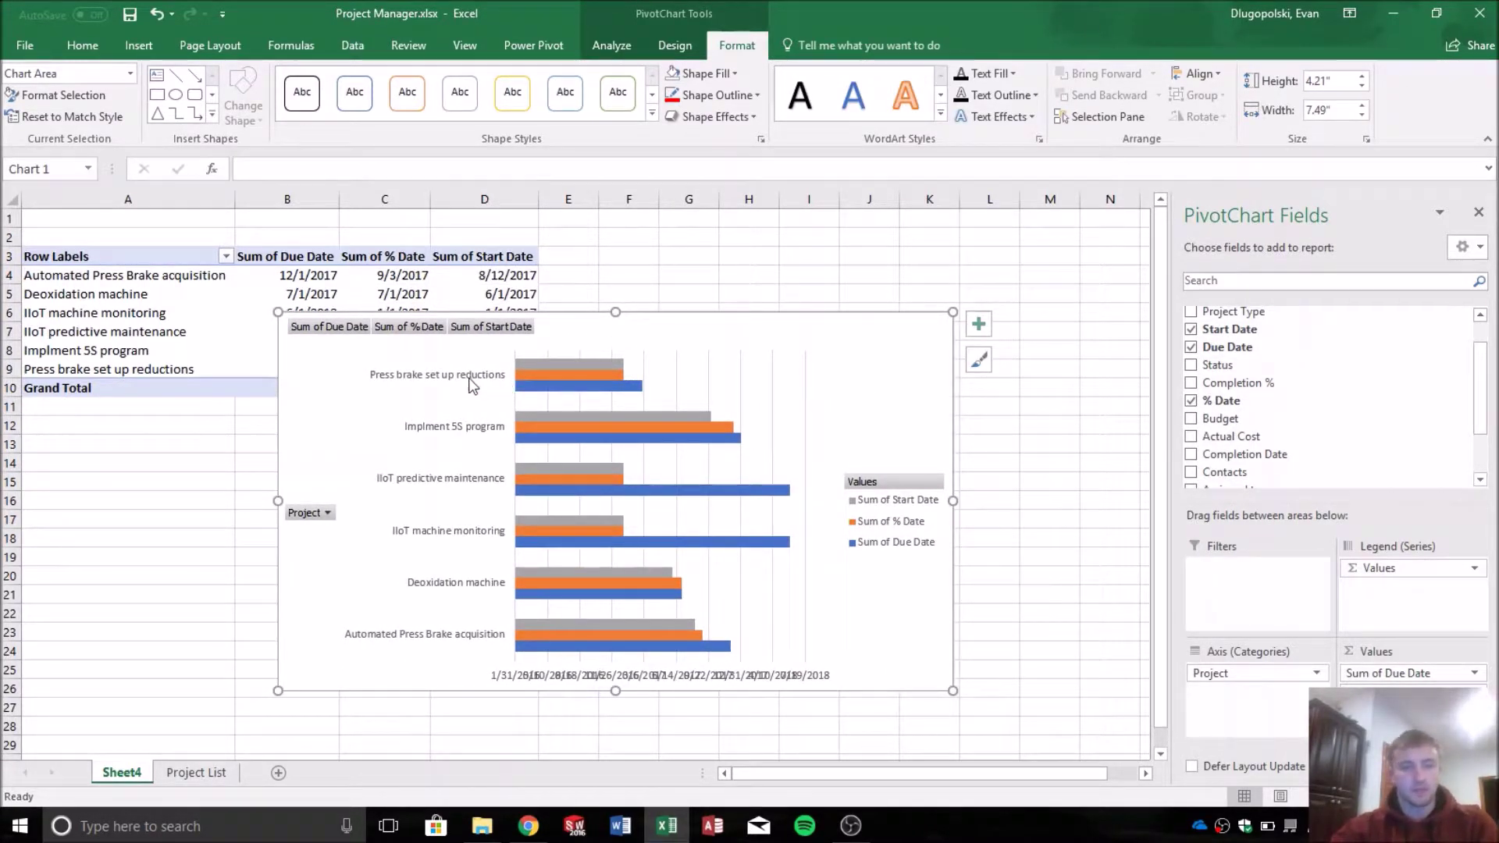
Inspect the project axis and the Start Date, % Date and Due Date series.
left_click(527, 362)
left_click(545, 364)
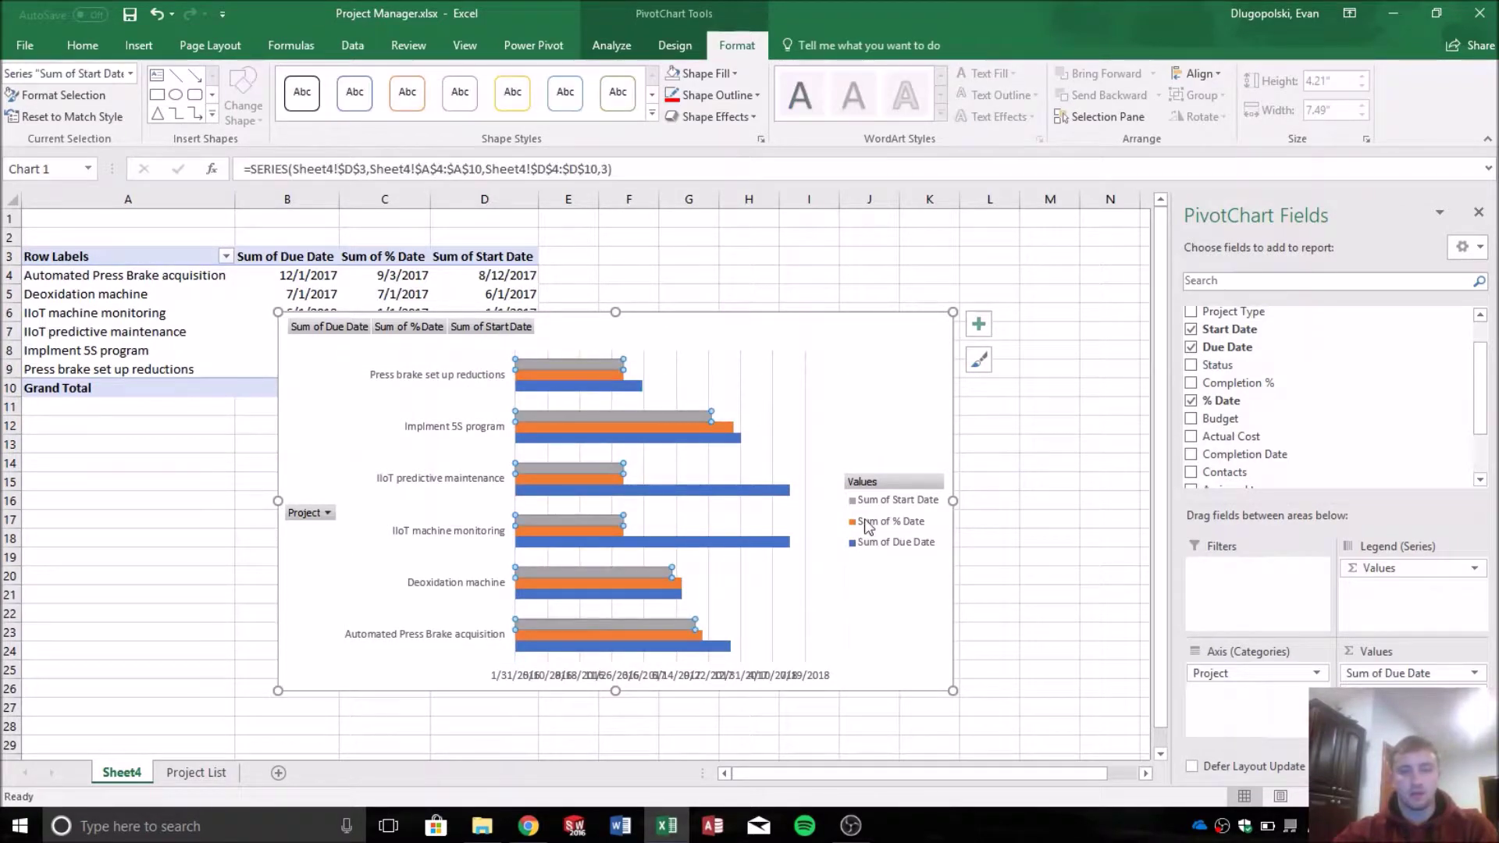
left_click(610, 378)
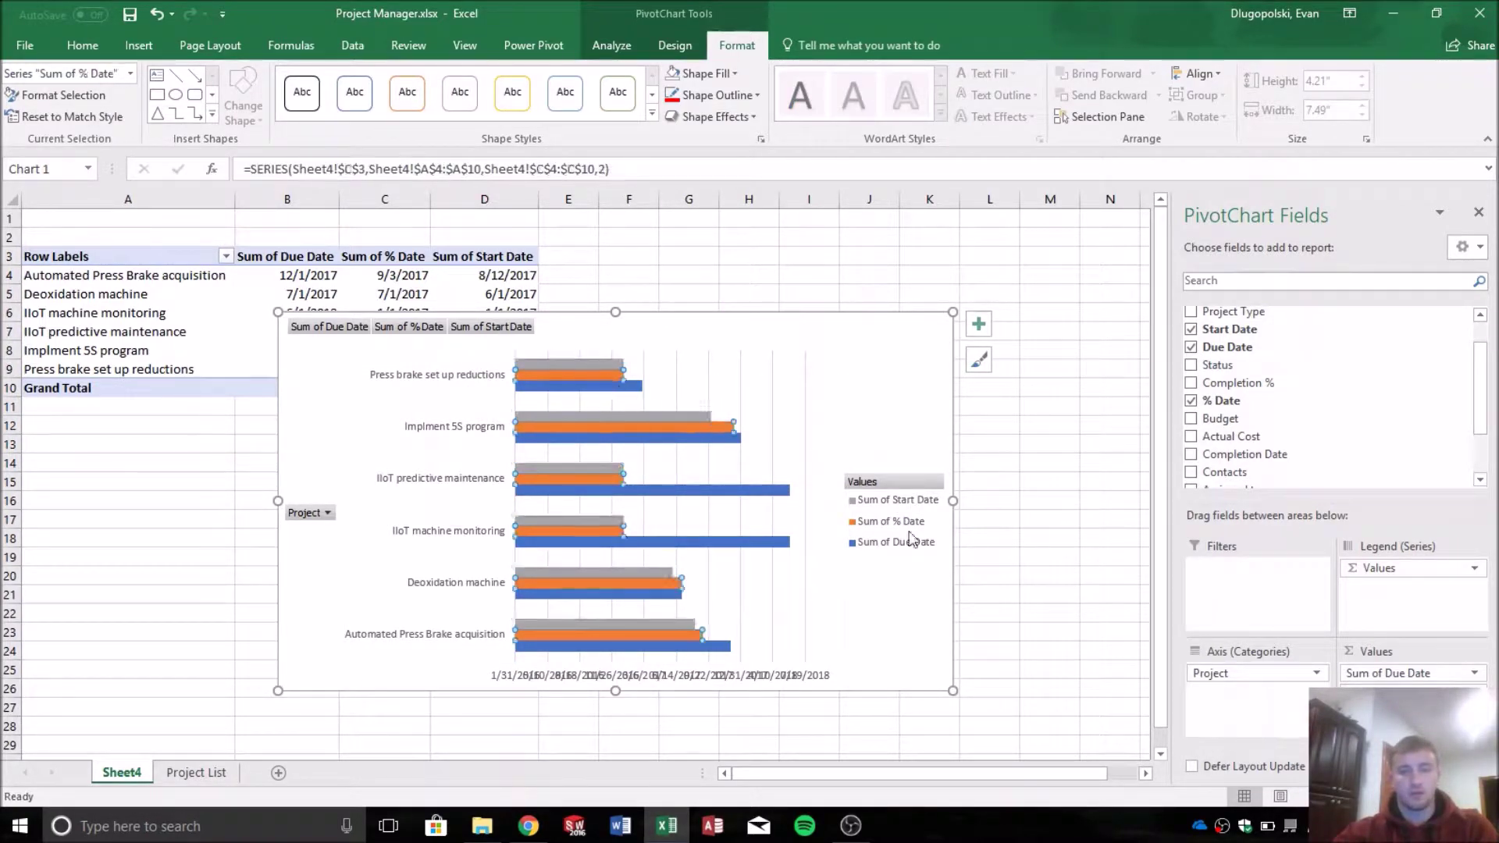
left_click(606, 385)
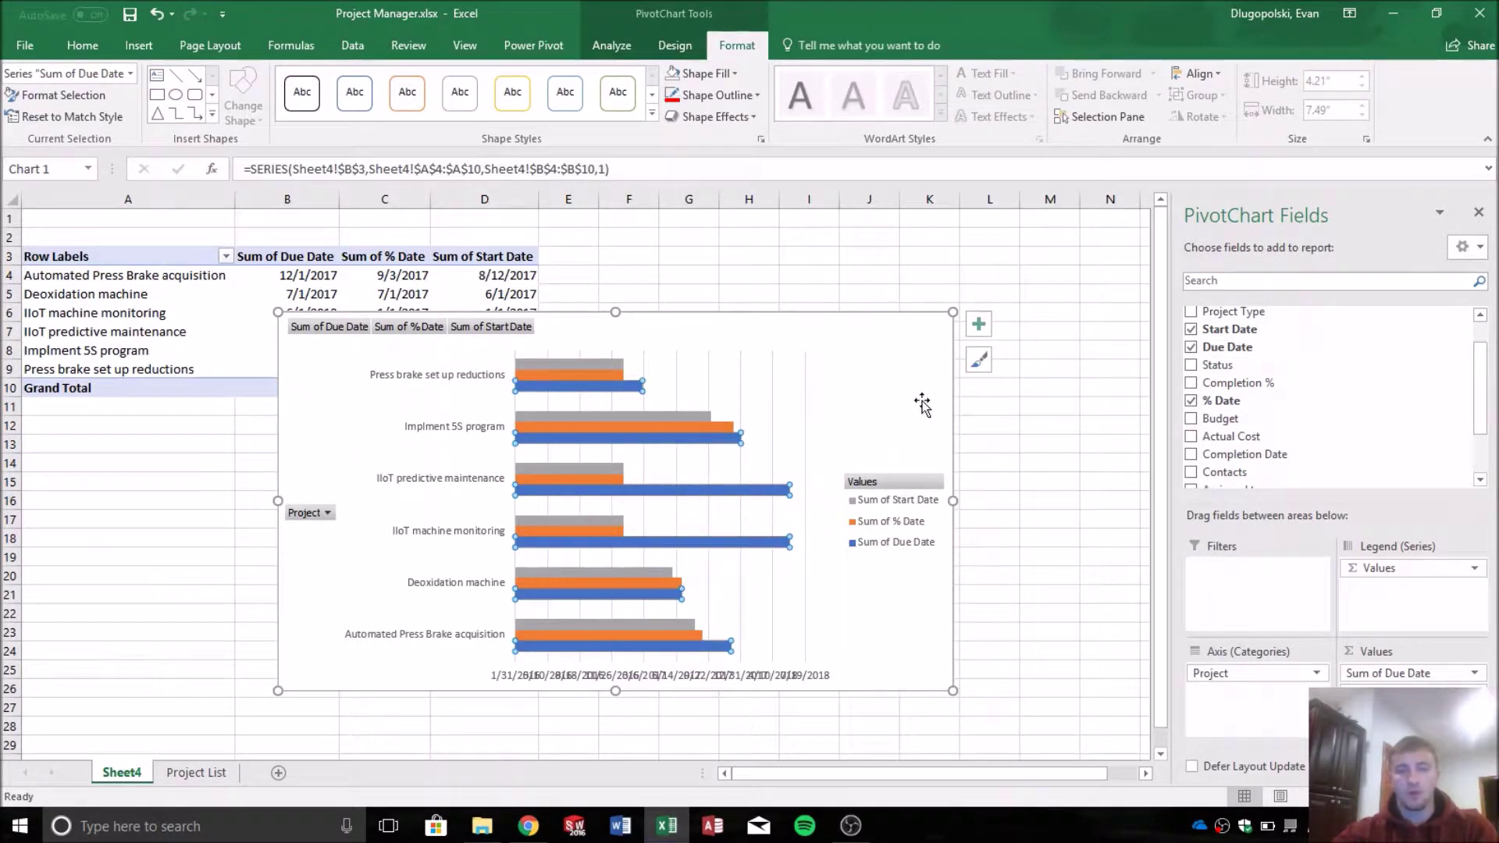
left_click(675, 419)
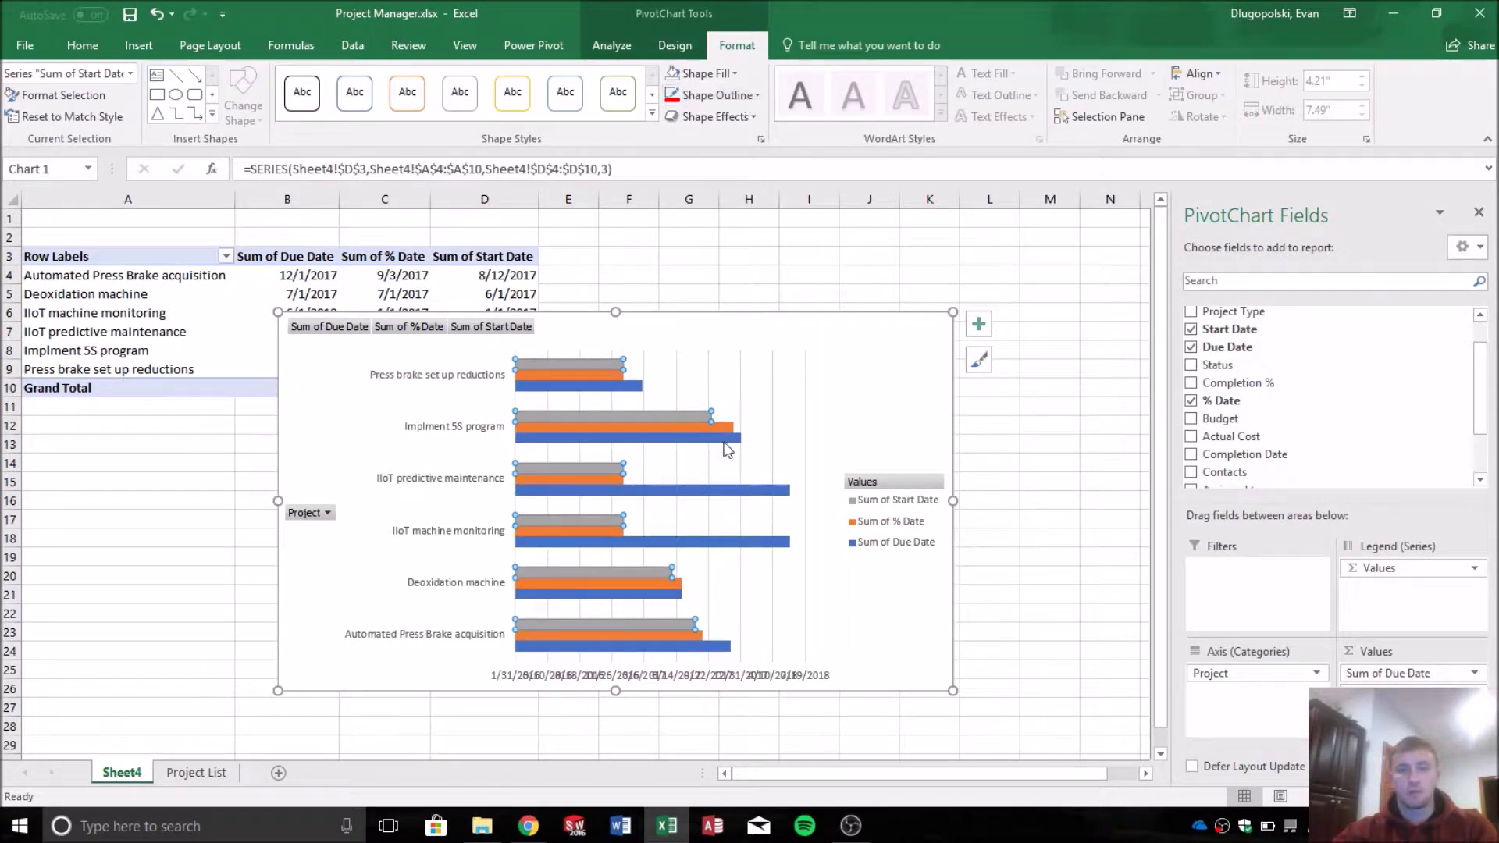
left_click(693, 51)
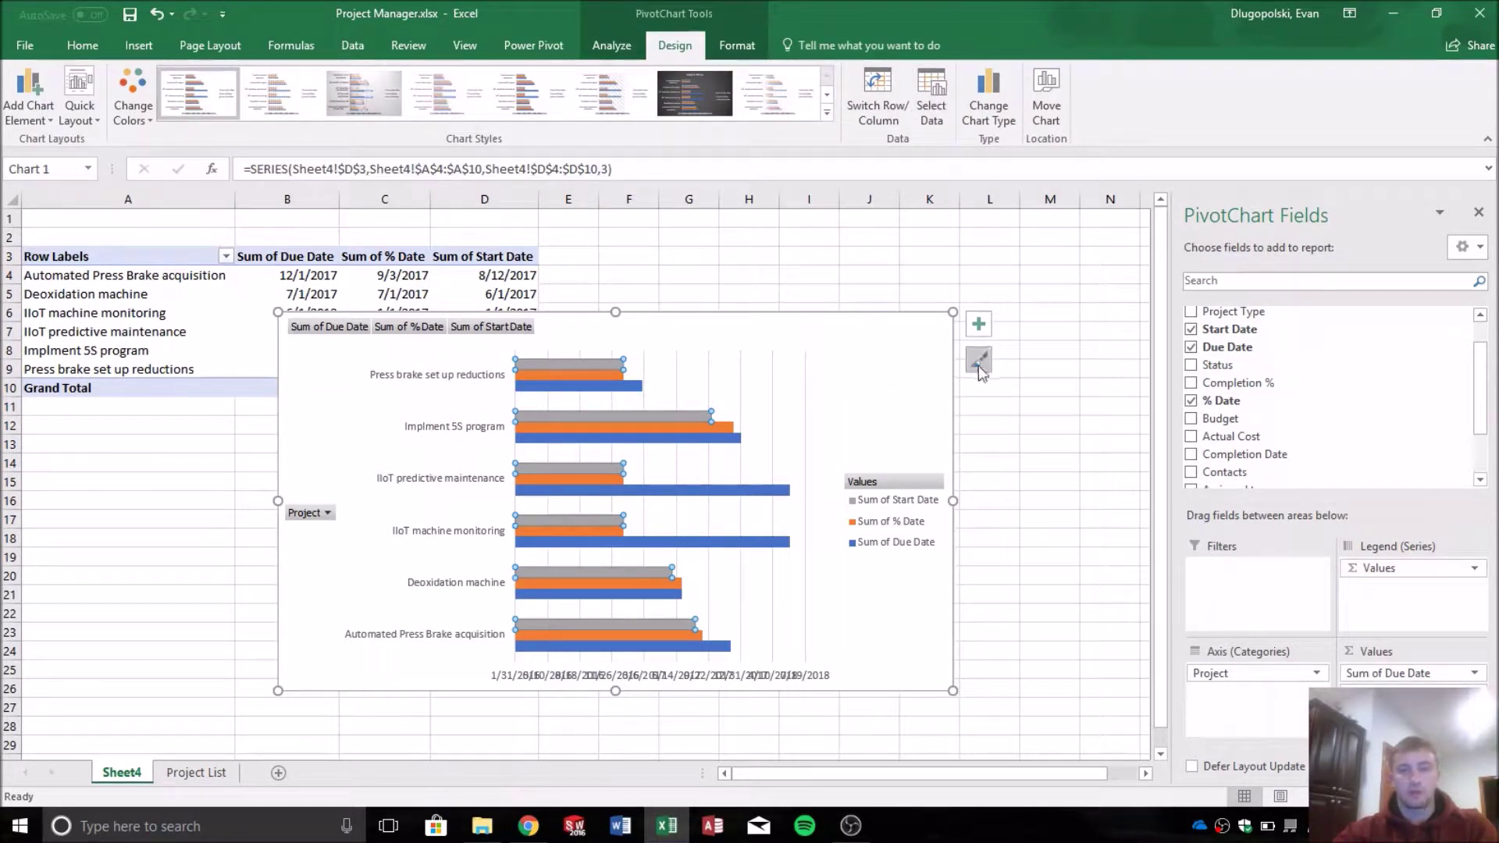
right_click(910, 354)
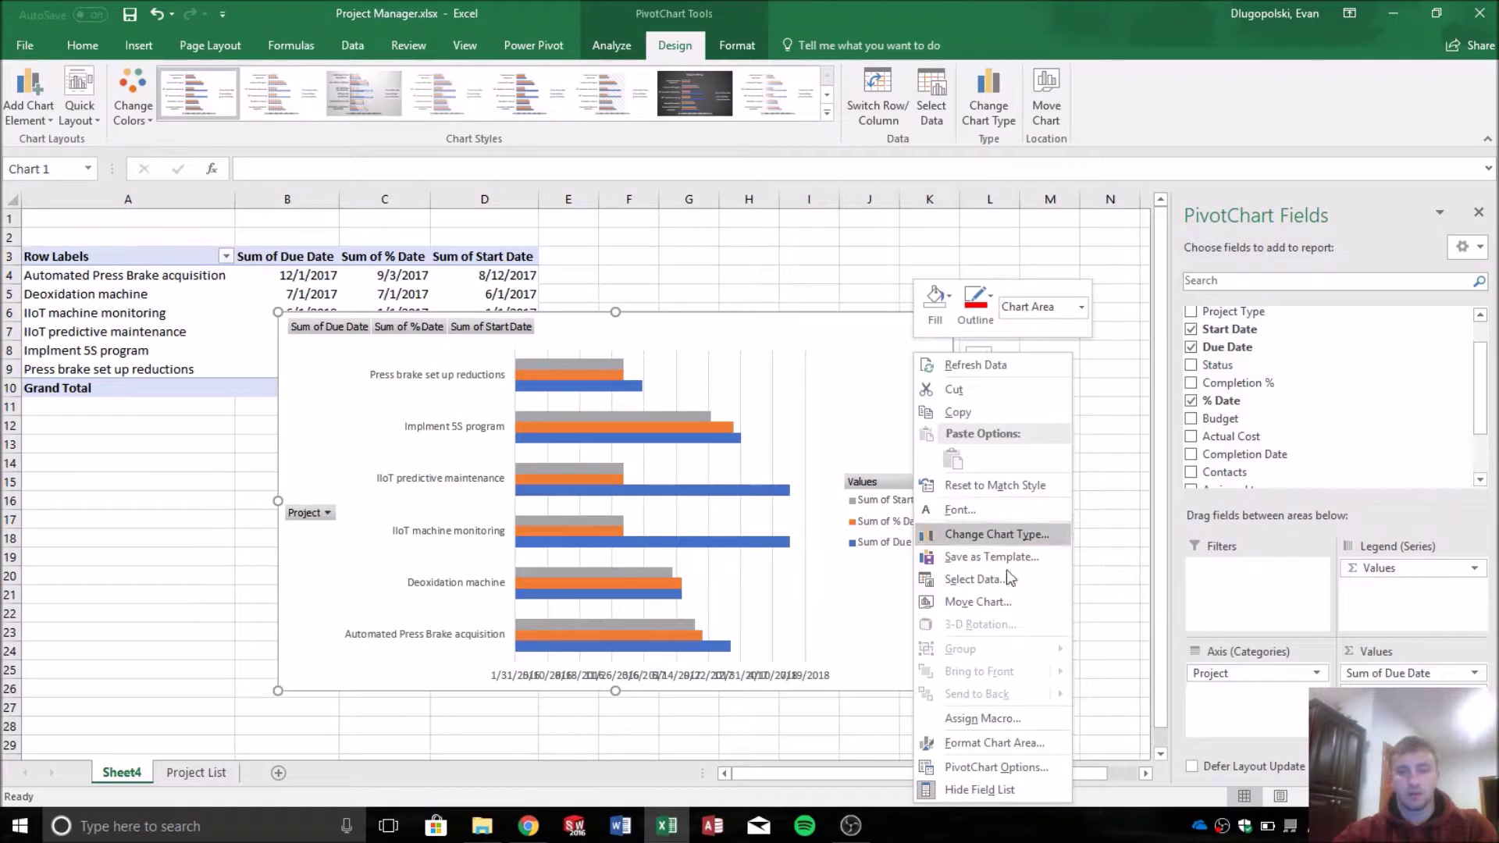
Close the field list and set the Sum of Start Date series overlap to 100%.
left_click(988, 743)
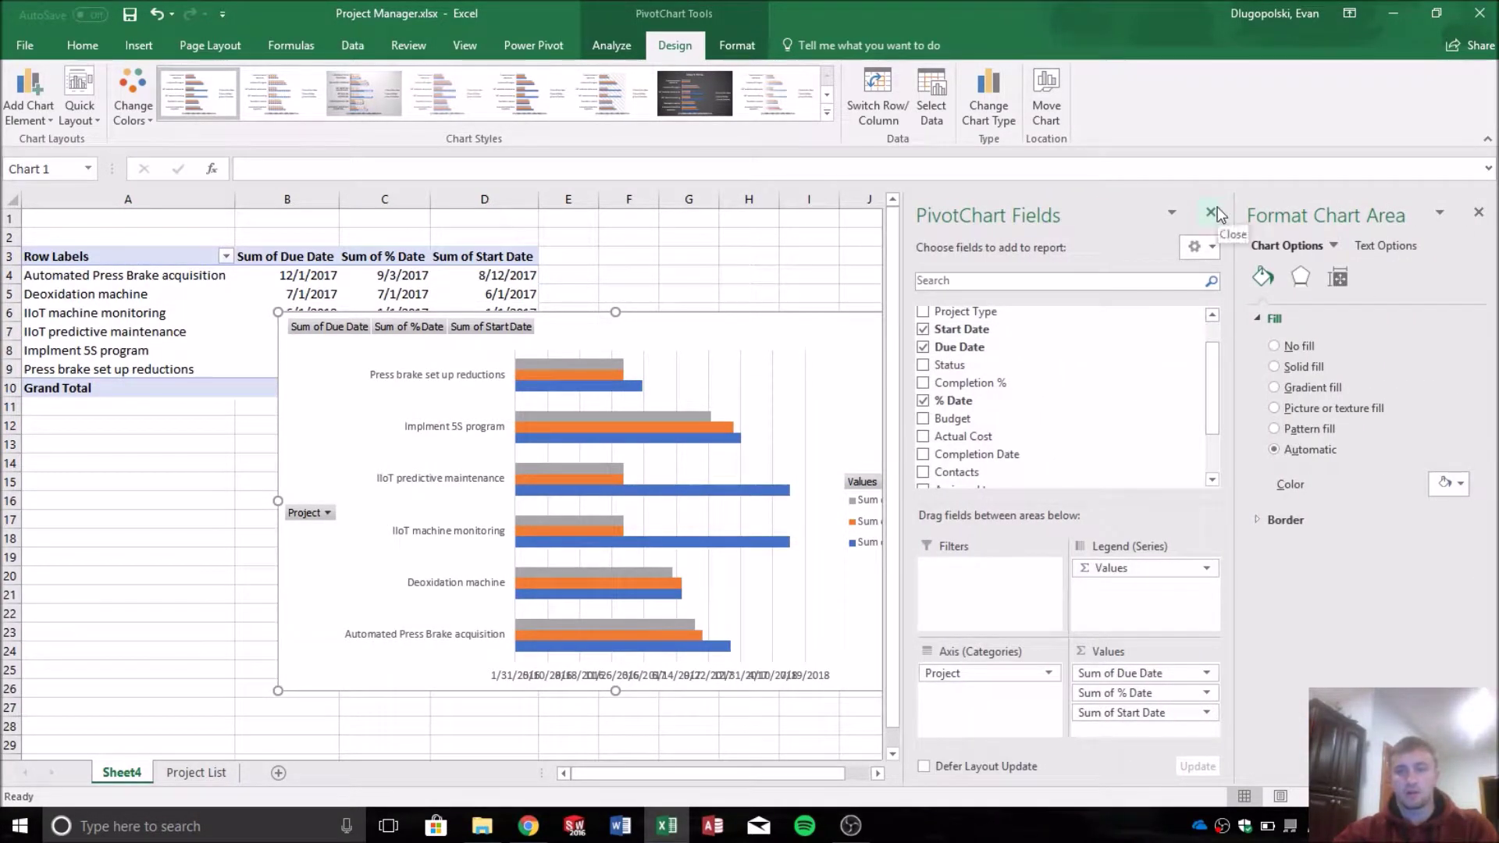
left_click(1212, 212)
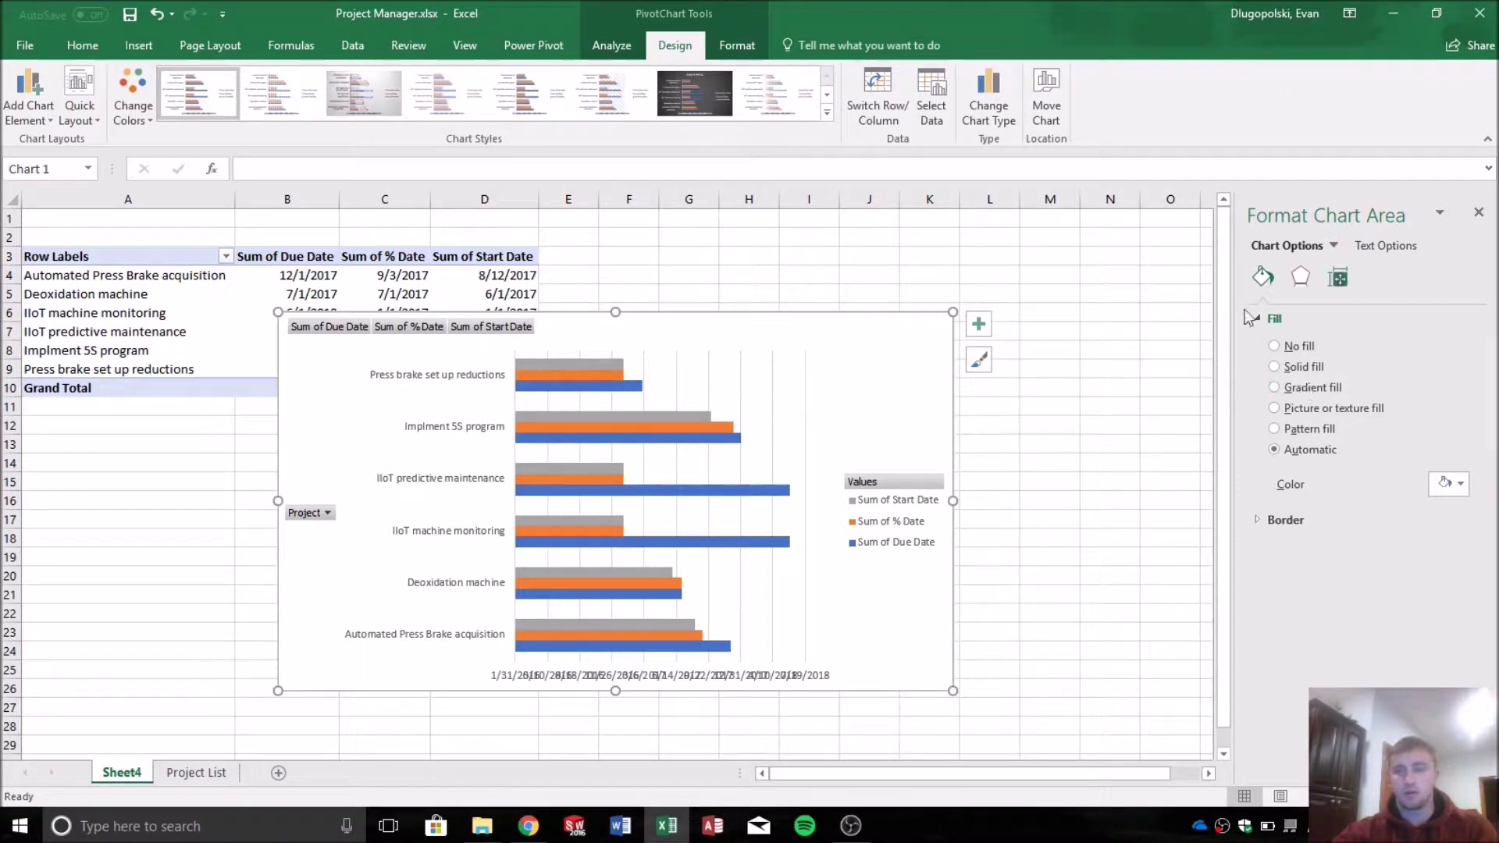
left_click(1338, 279)
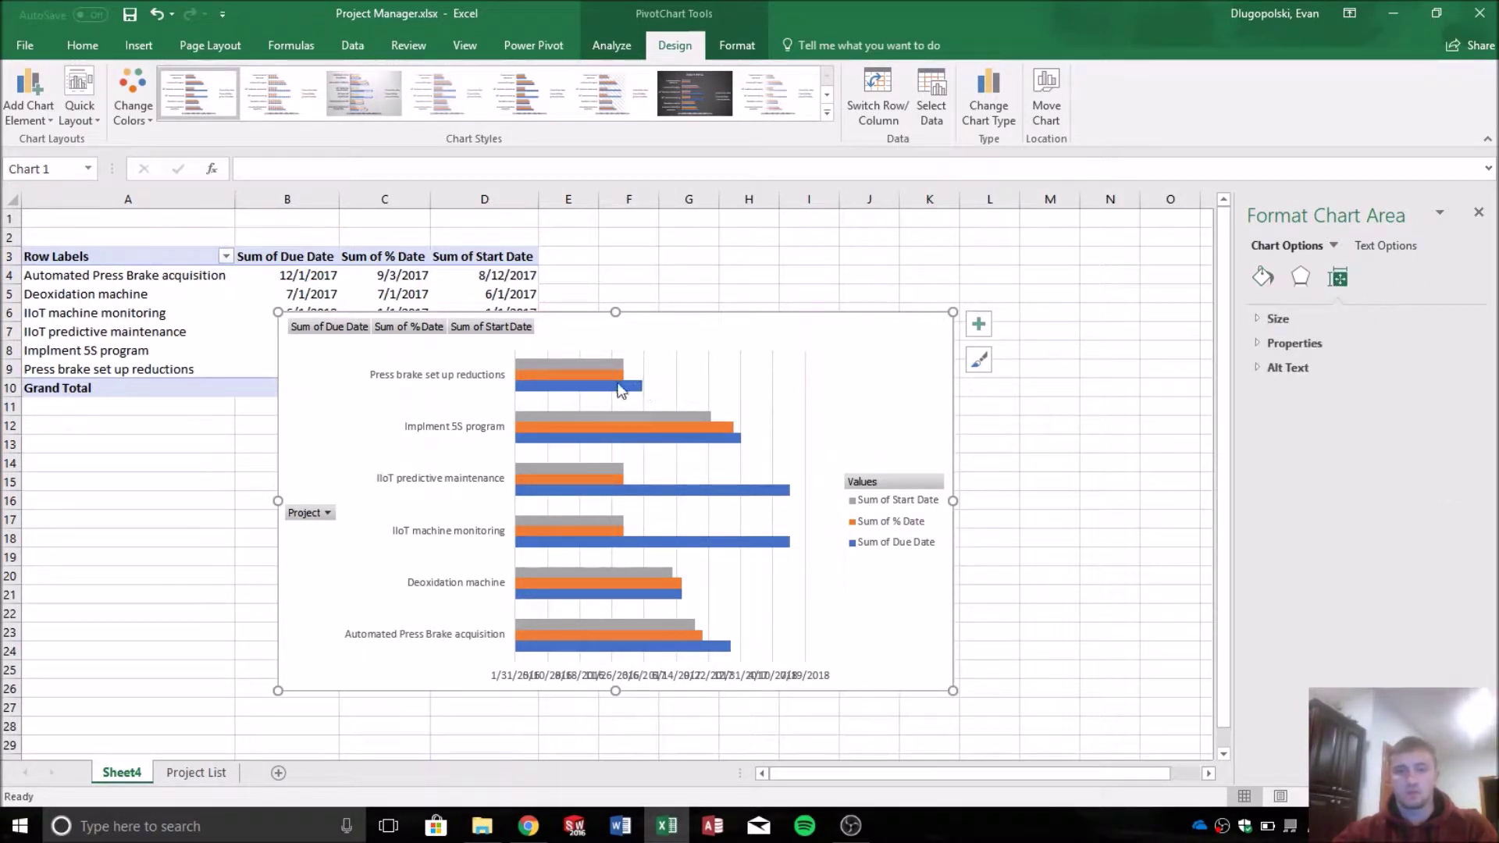
left_click(690, 416)
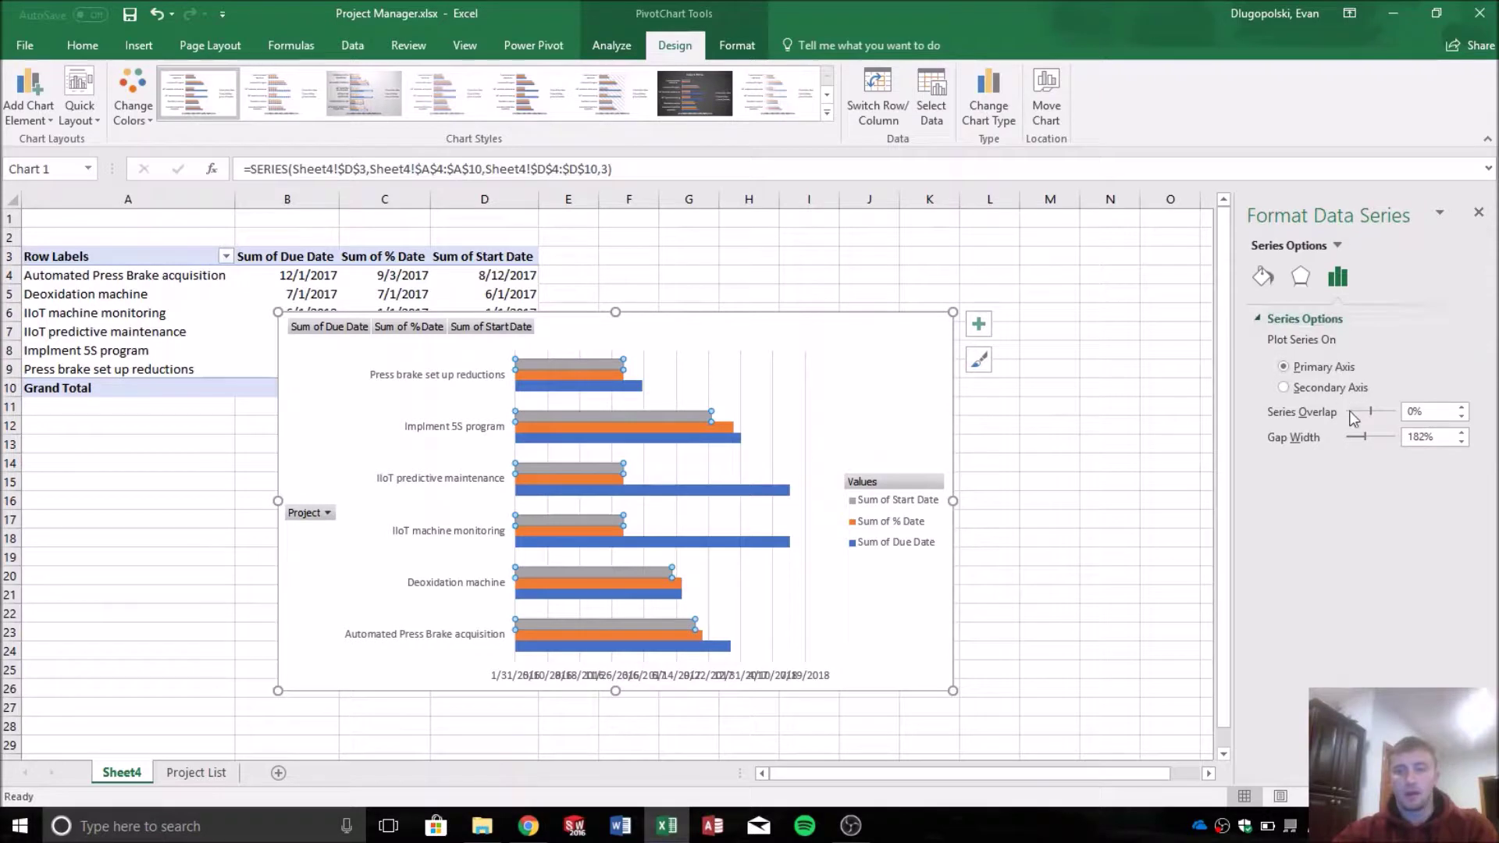
left_click_drag(1374, 416, 1405, 426)
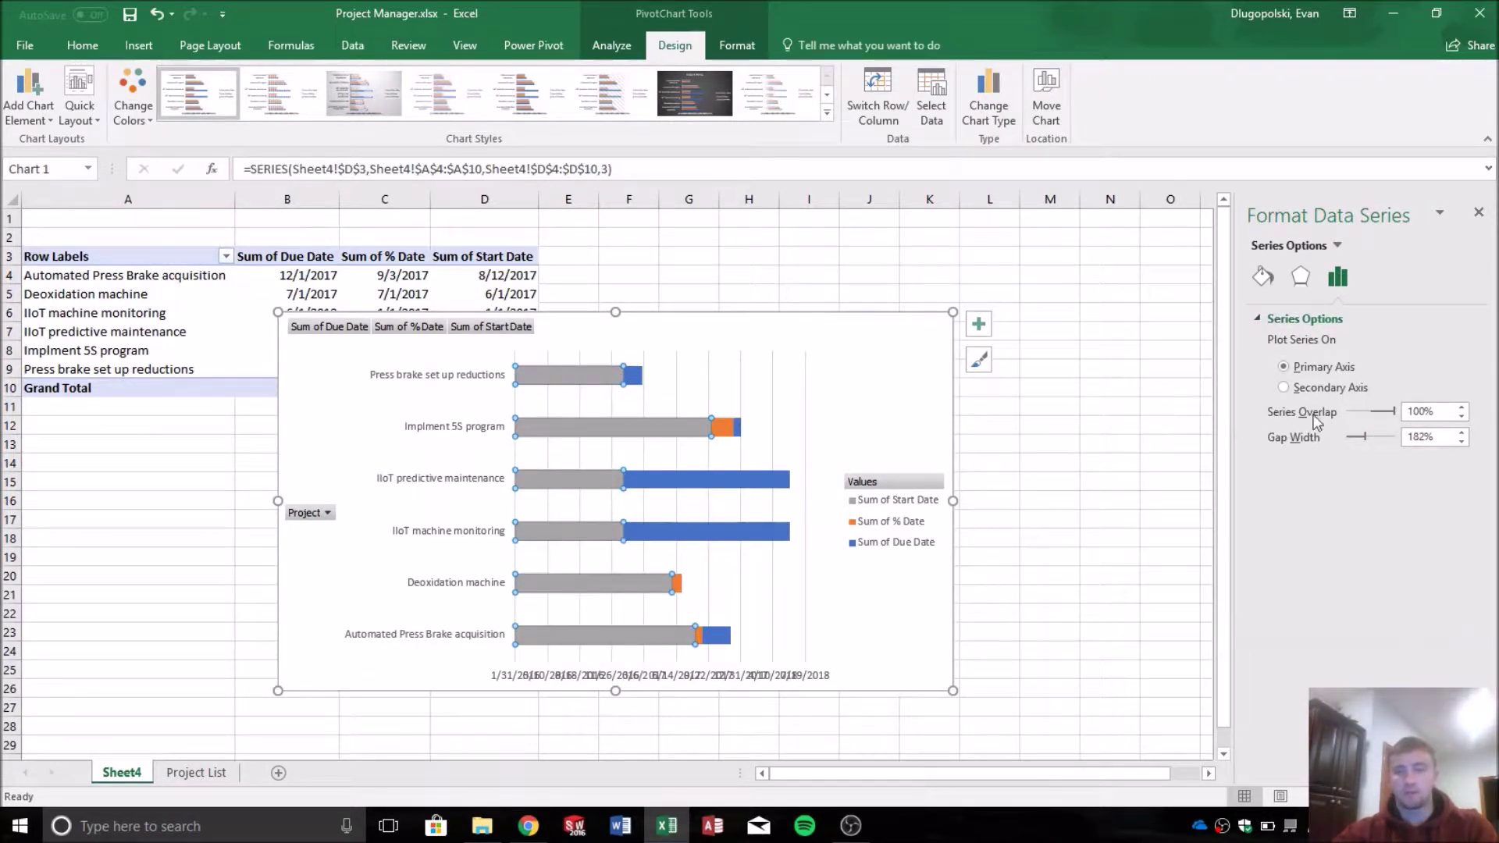
left_click(922, 390)
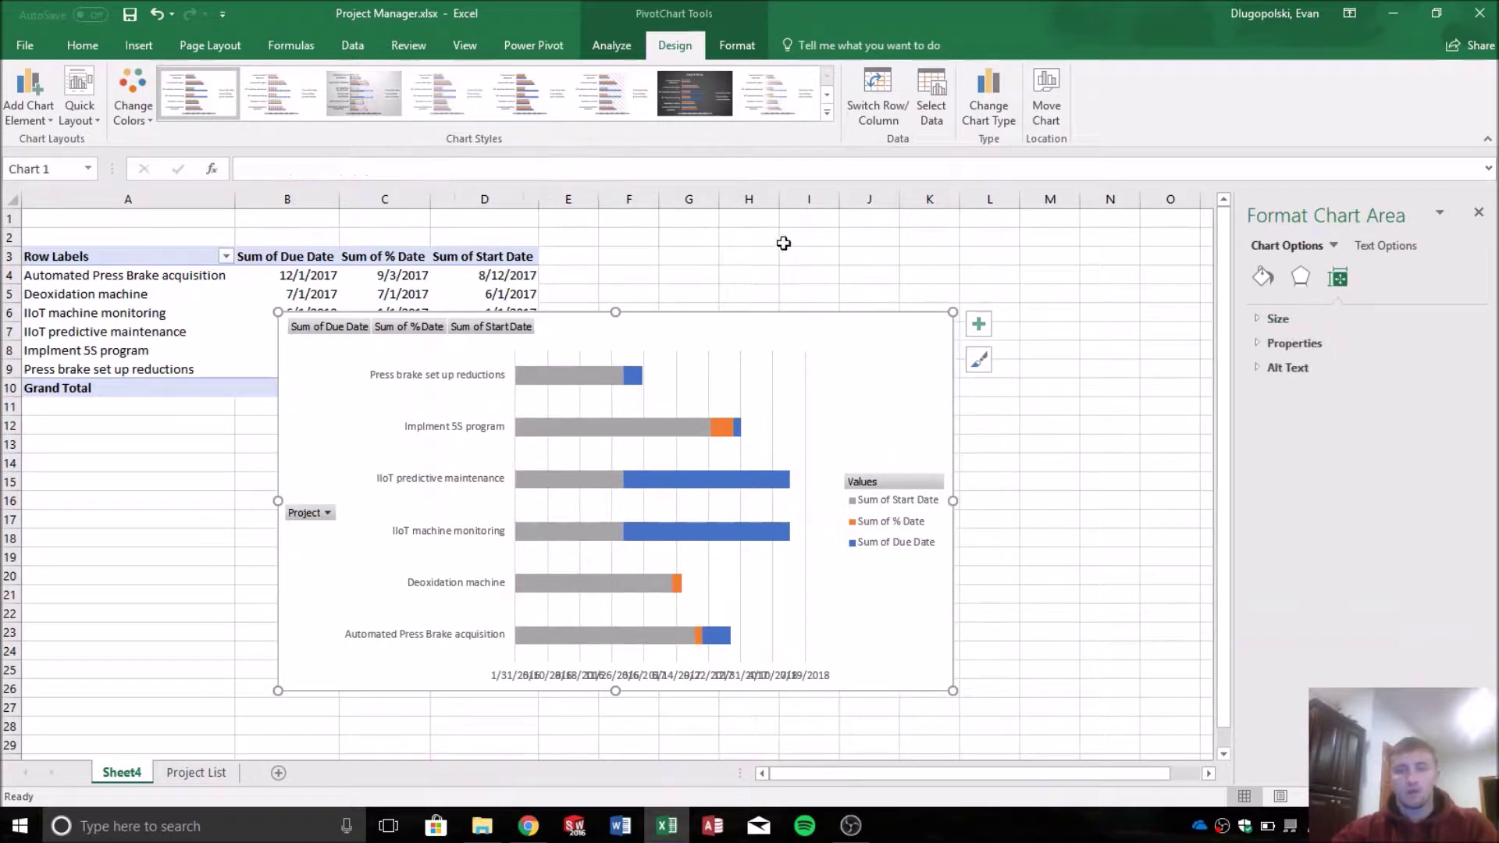
Reorder the Values fields to Sum of Due Date, Sum of % Date, Sum of Start Date.
left_click(612, 46)
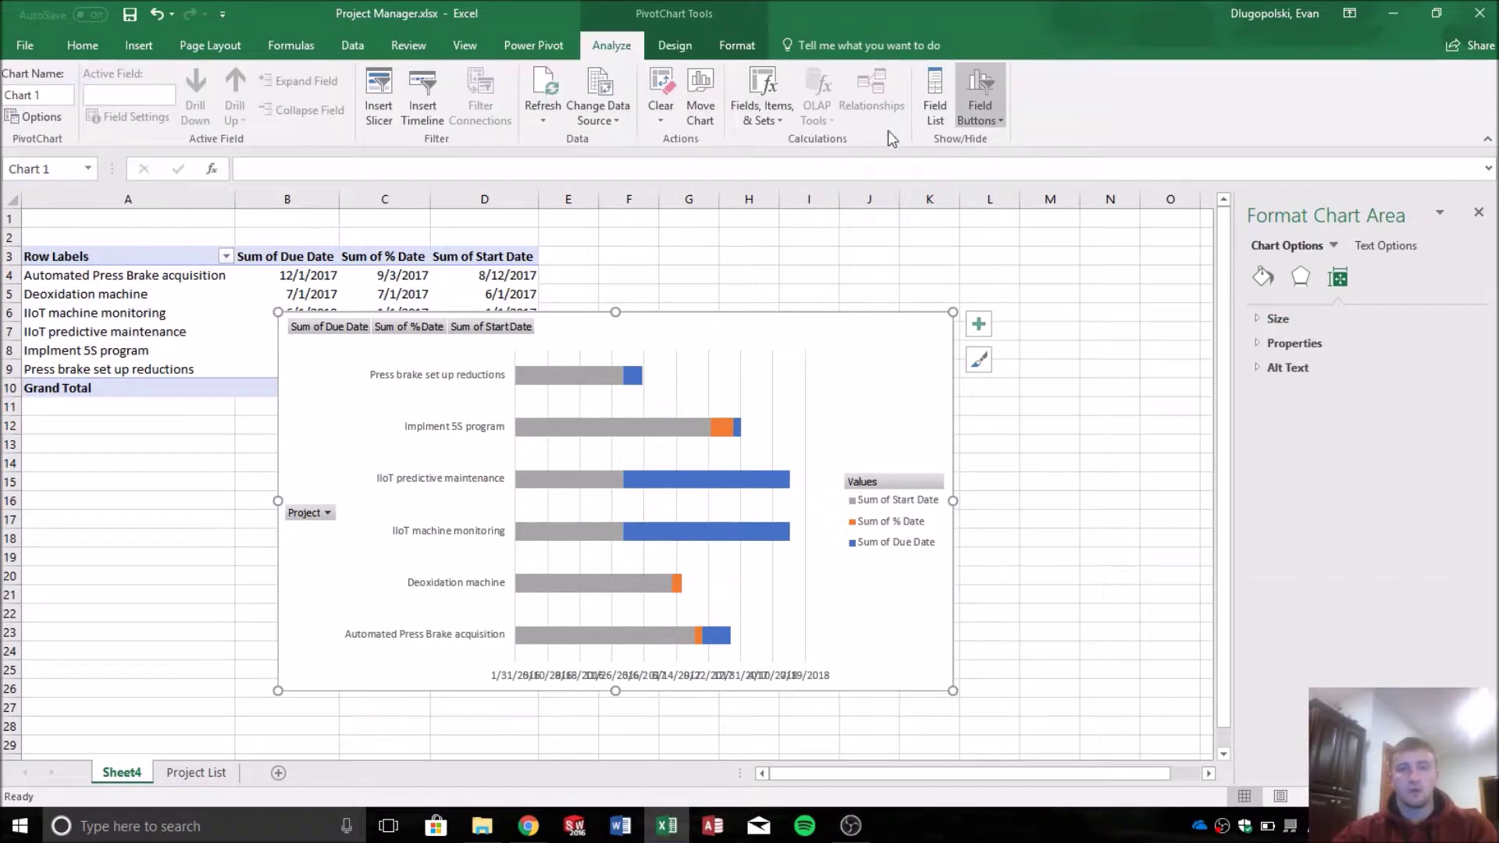
left_click(934, 123)
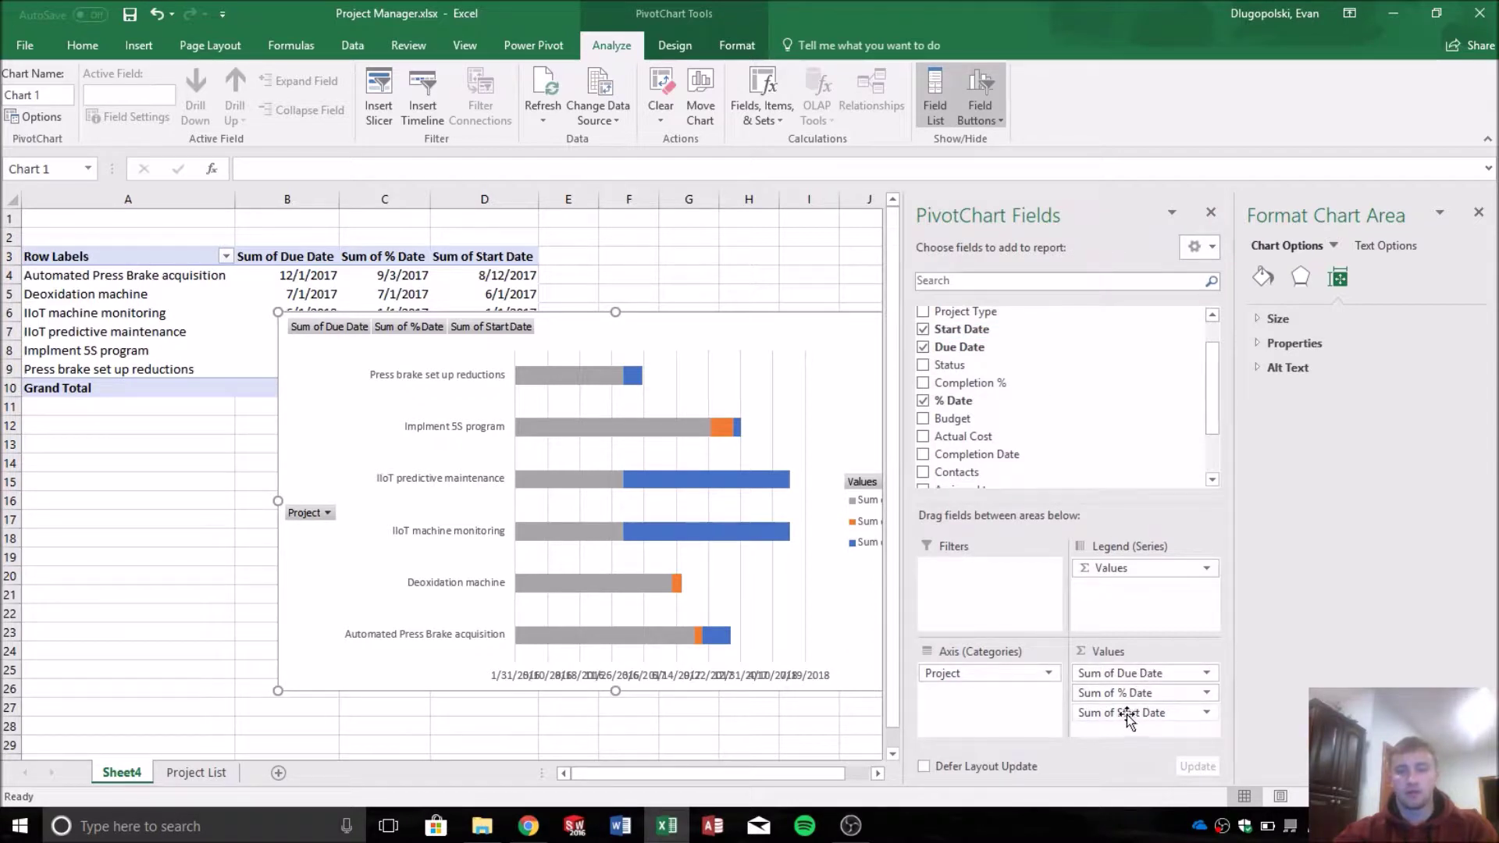
mouse_move(1126, 714)
left_mouse_down()
mouse_move(1127, 693)
mouse_move(1123, 706)
left_mouse_up()
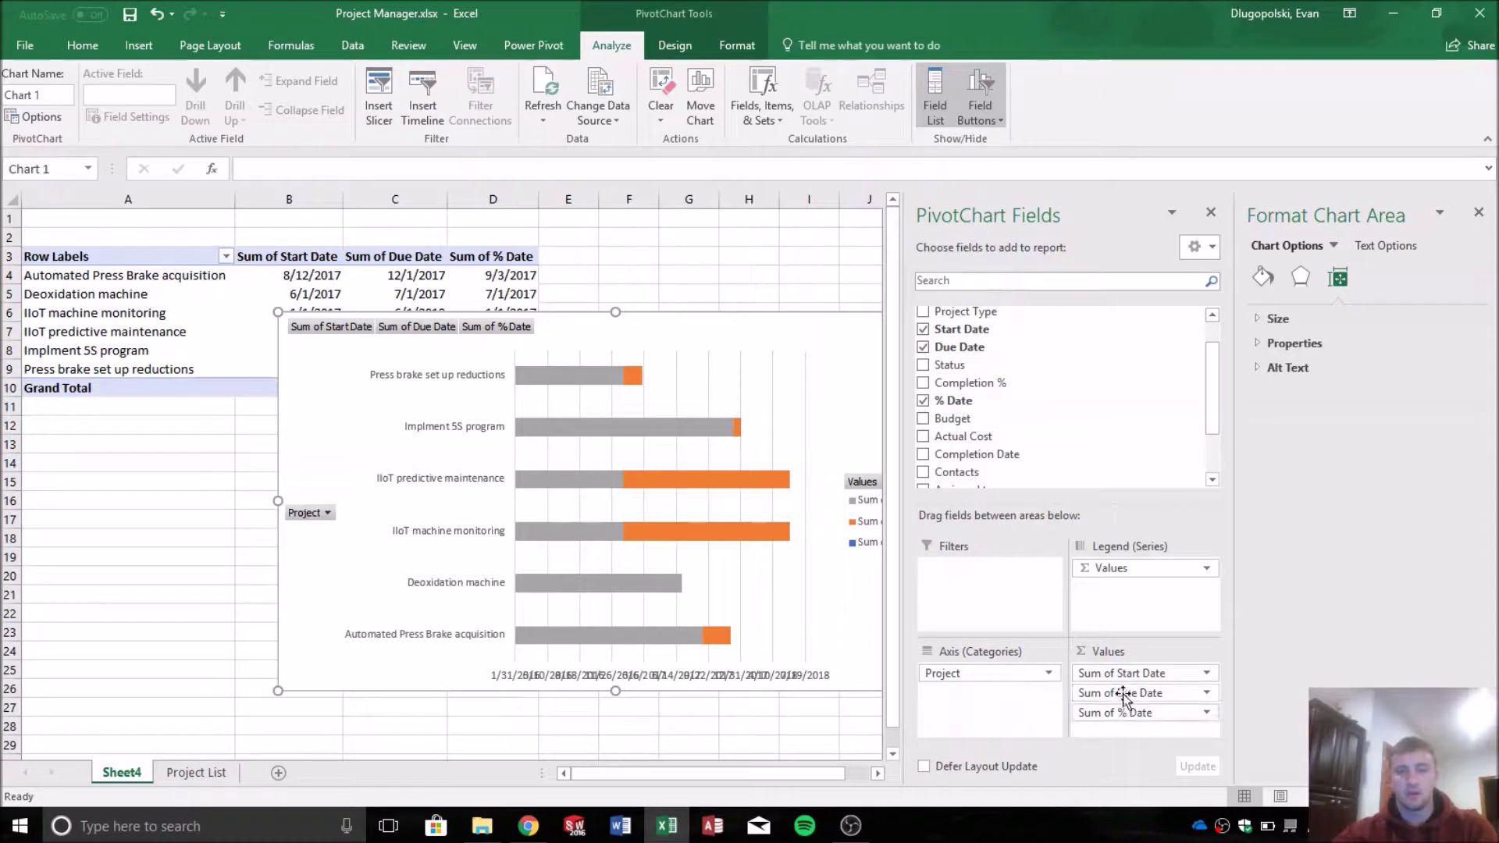
left_click_drag(1123, 711, 1126, 675)
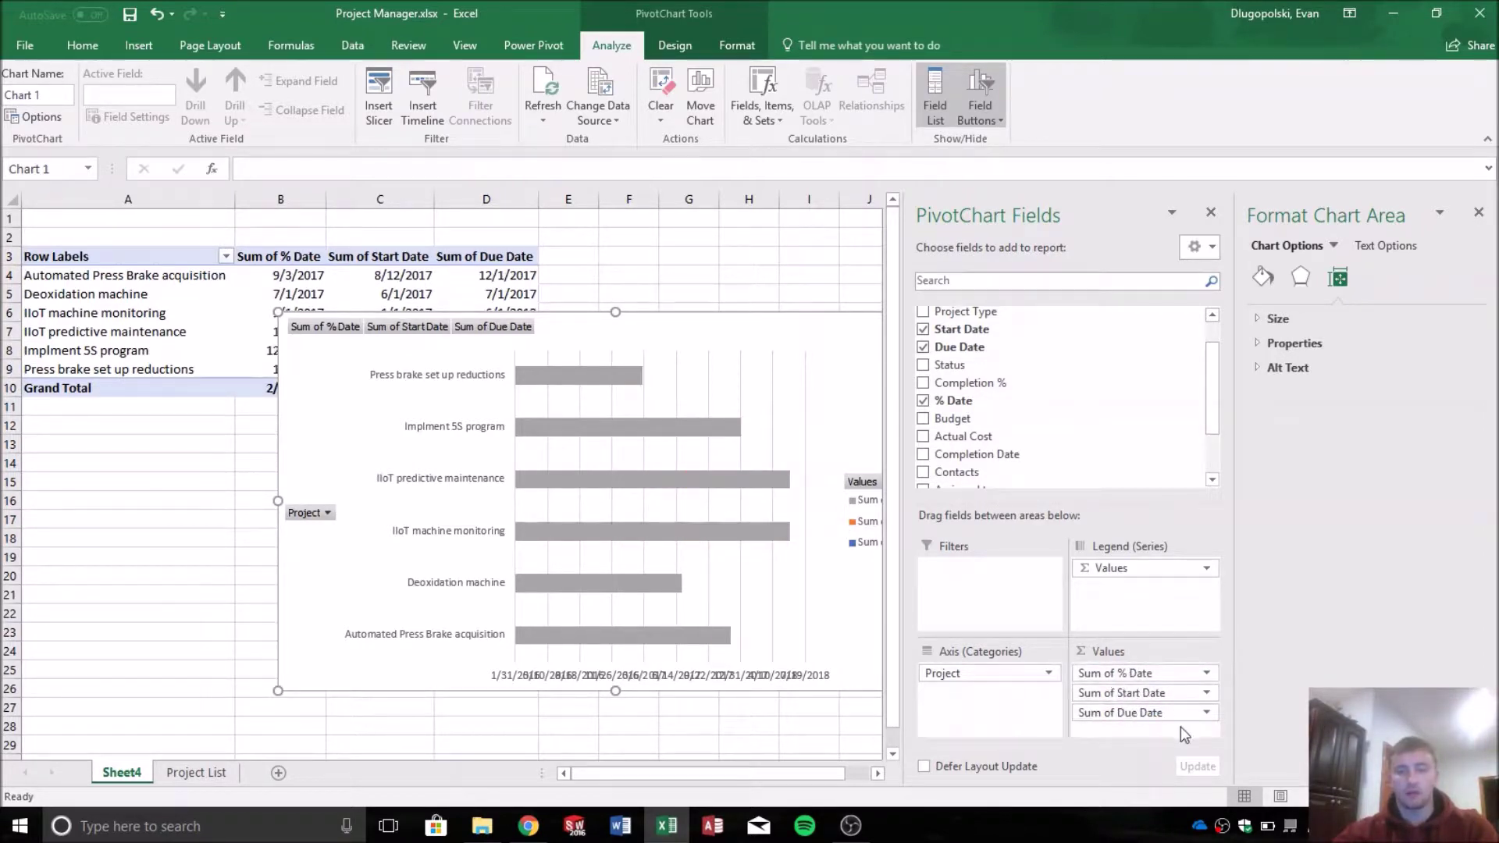
mouse_move(1145, 697)
left_mouse_down()
mouse_move(1141, 741)
mouse_move(1142, 668)
left_mouse_up()
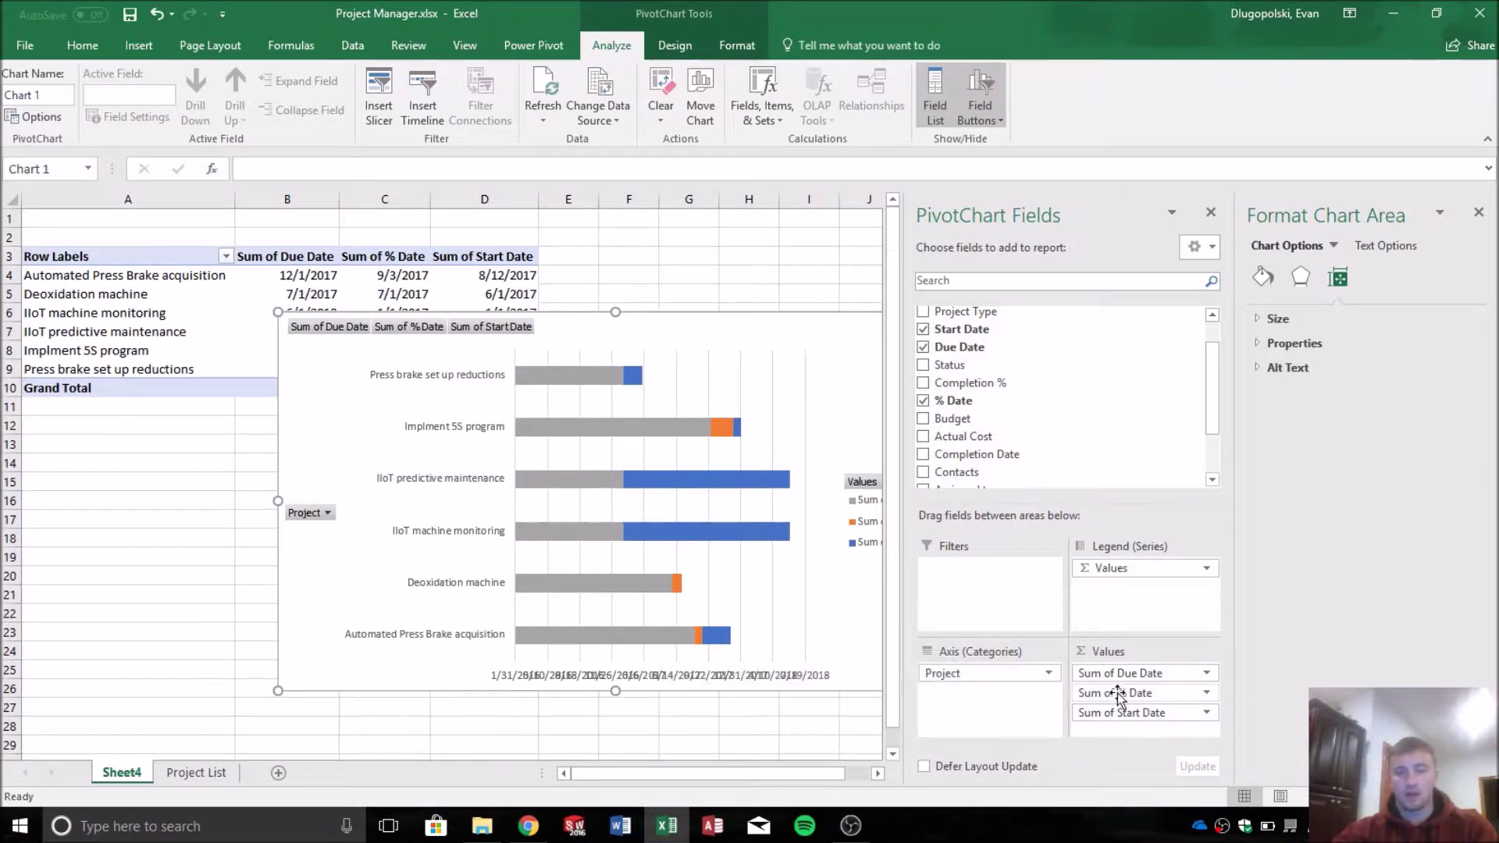
mouse_move(701, 638)
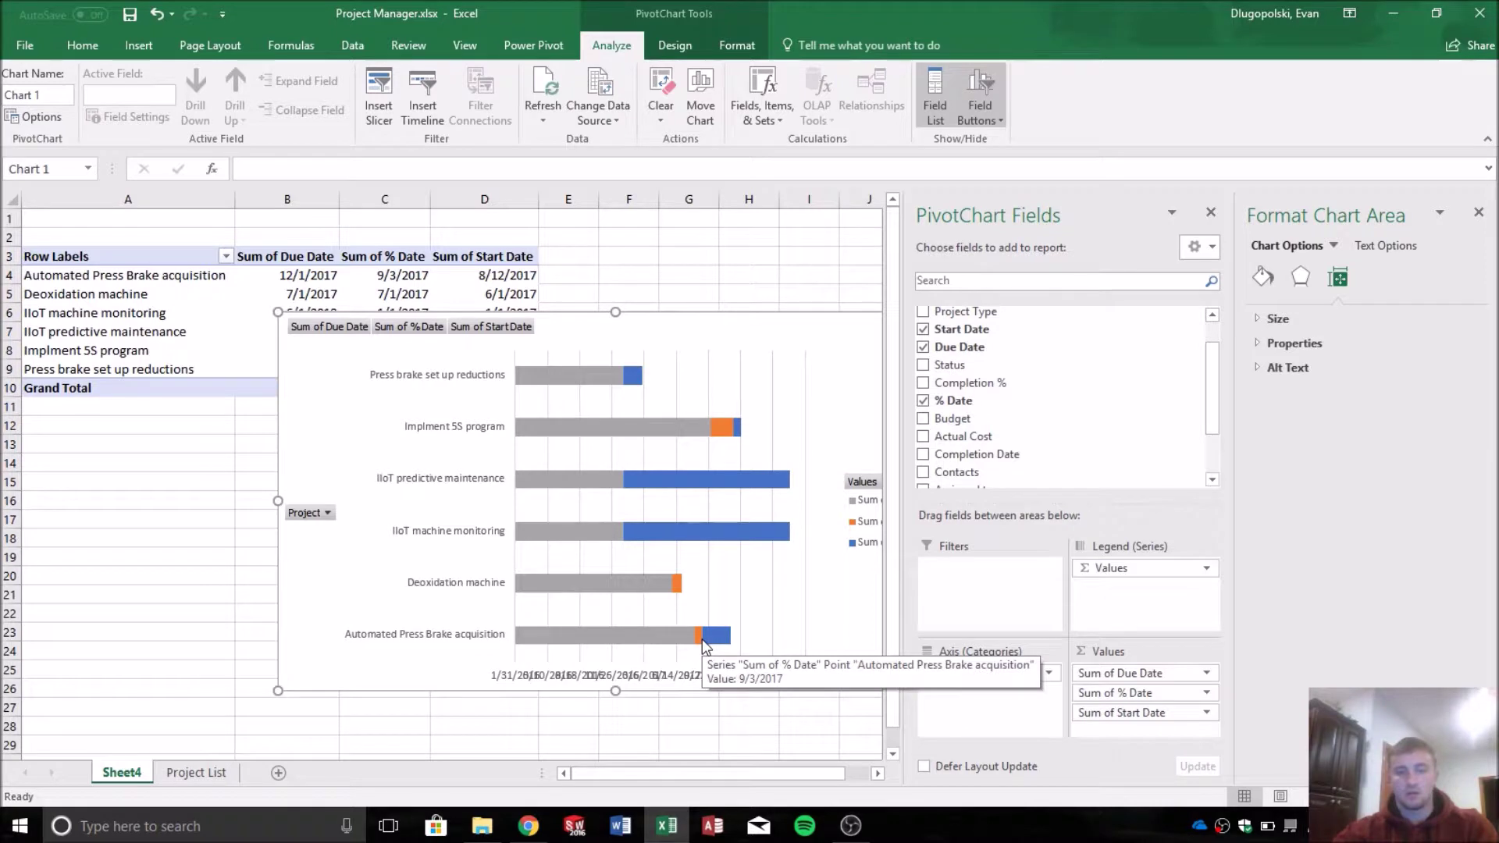
left_click(1104, 673)
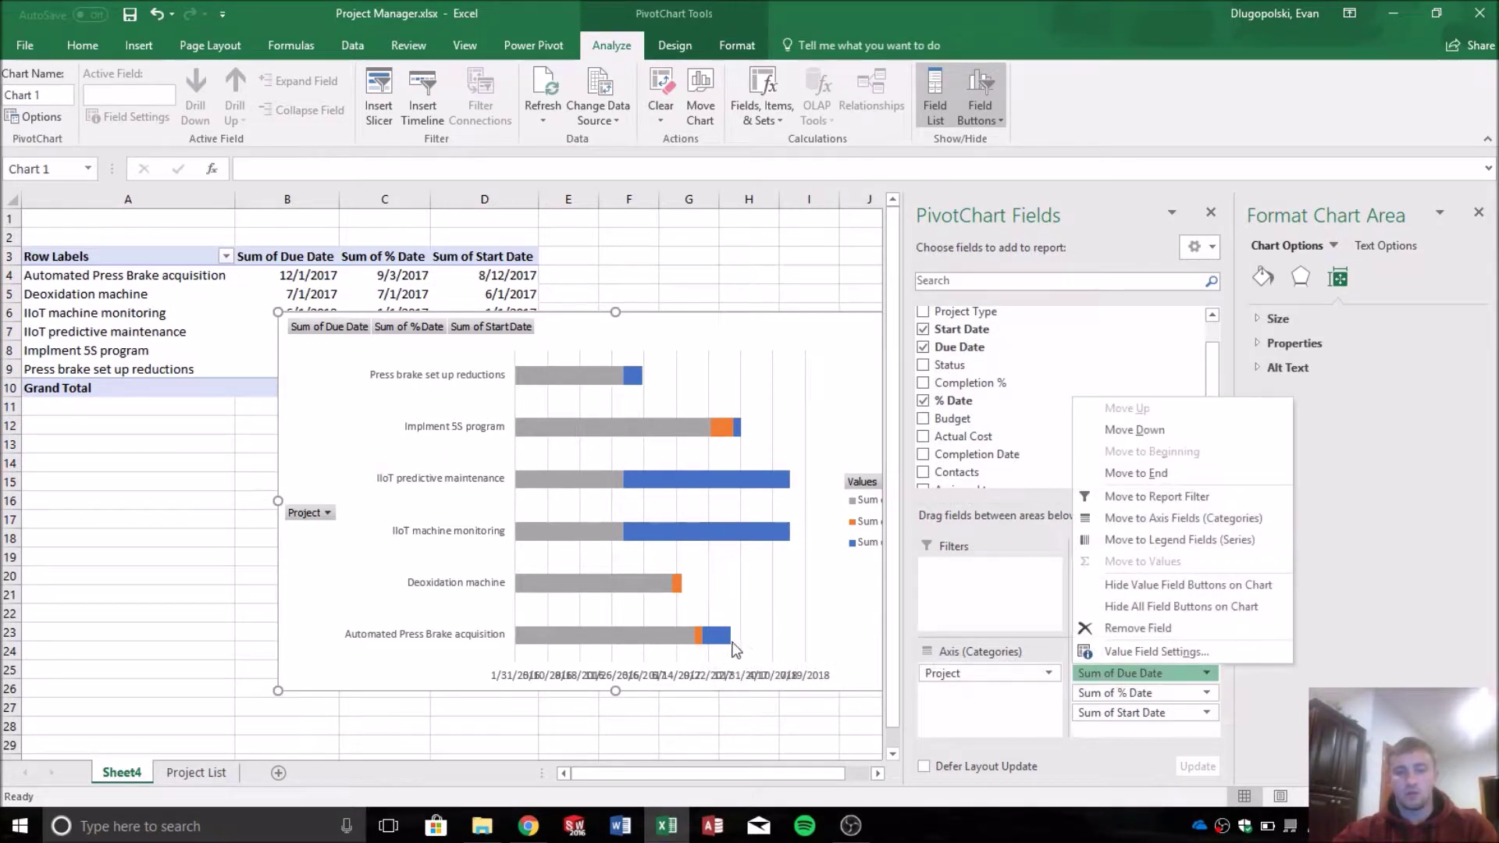
left_click(1050, 693)
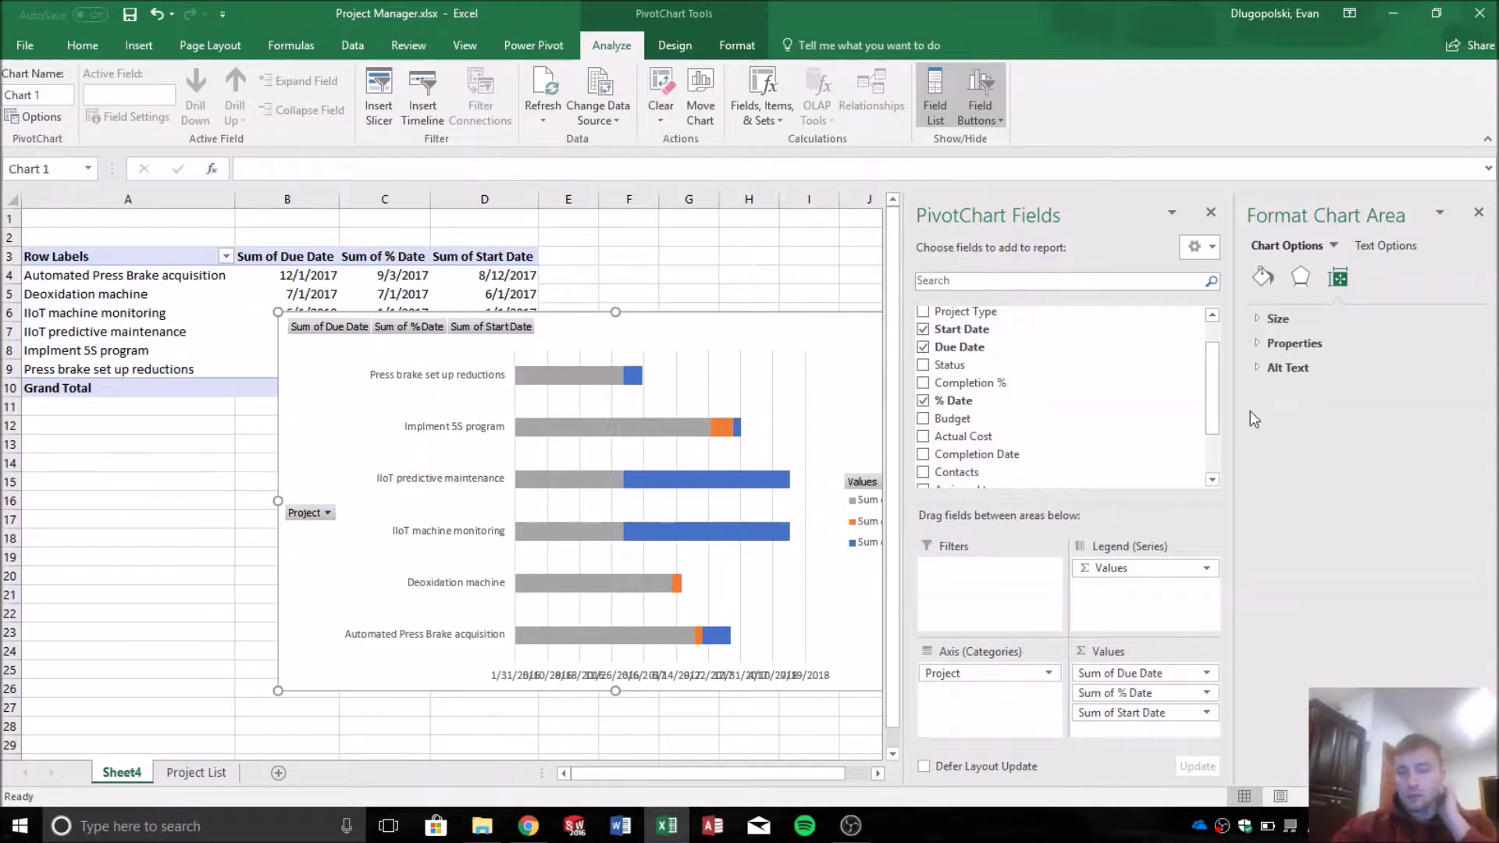
Close the field list and give the Start Date bars a white solid fill to hide them.
left_click(1211, 213)
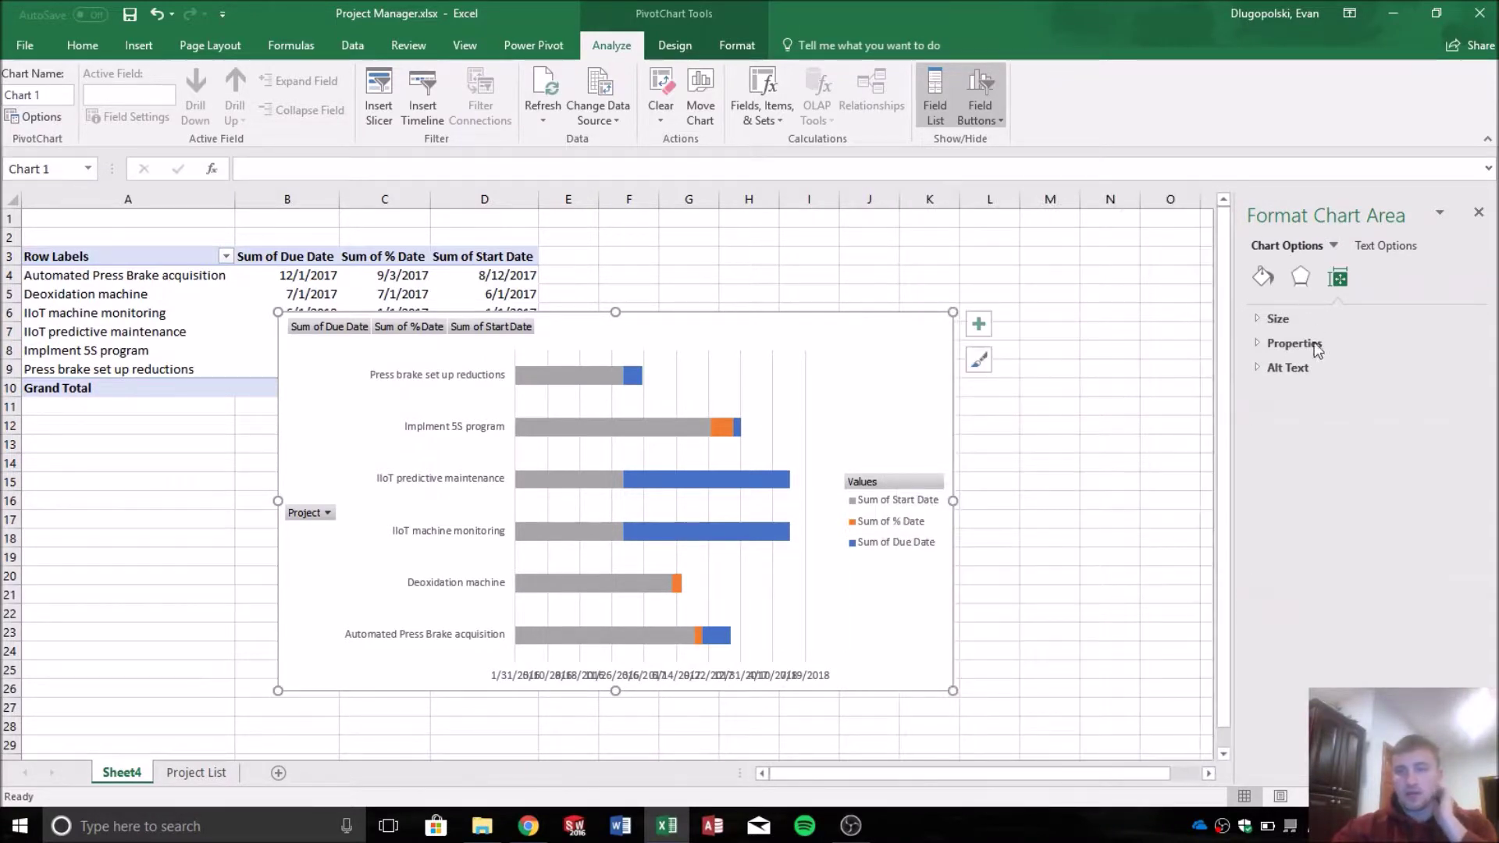
left_click(577, 376)
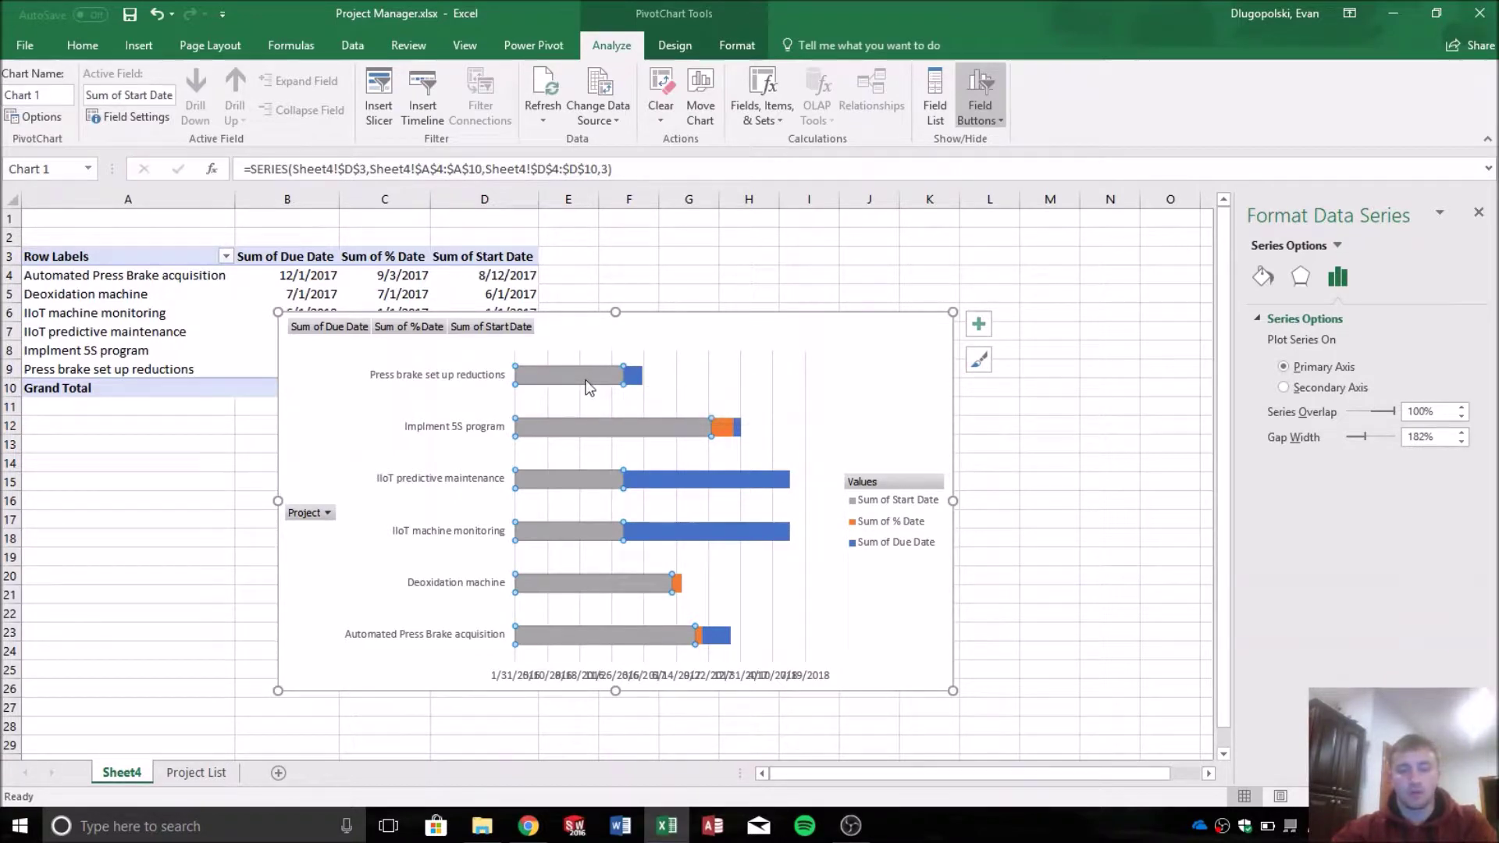
left_click(1264, 278)
left_click(1274, 319)
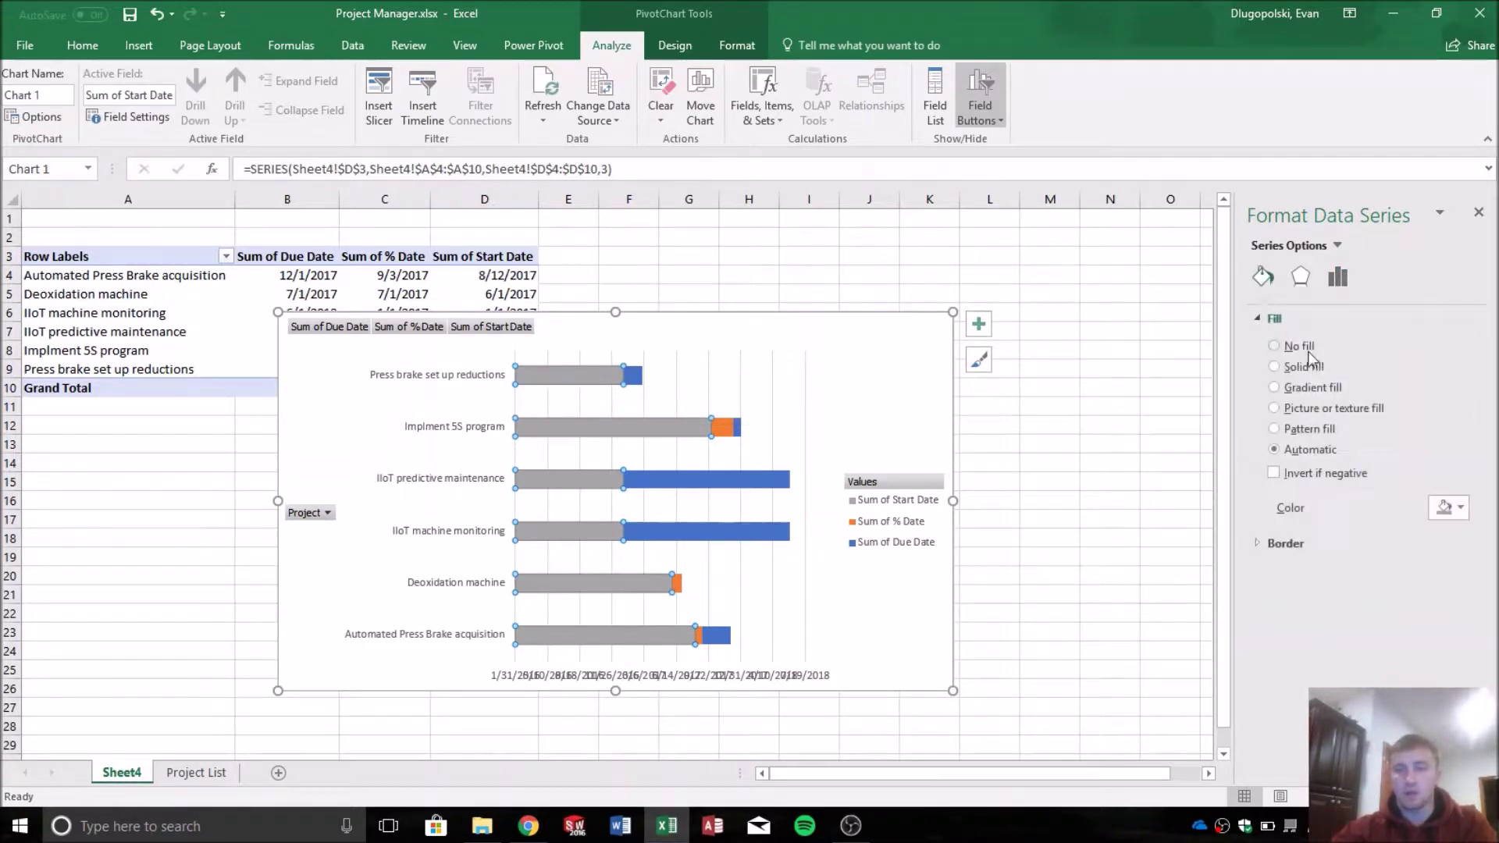
left_click(1275, 367)
left_click(1459, 508)
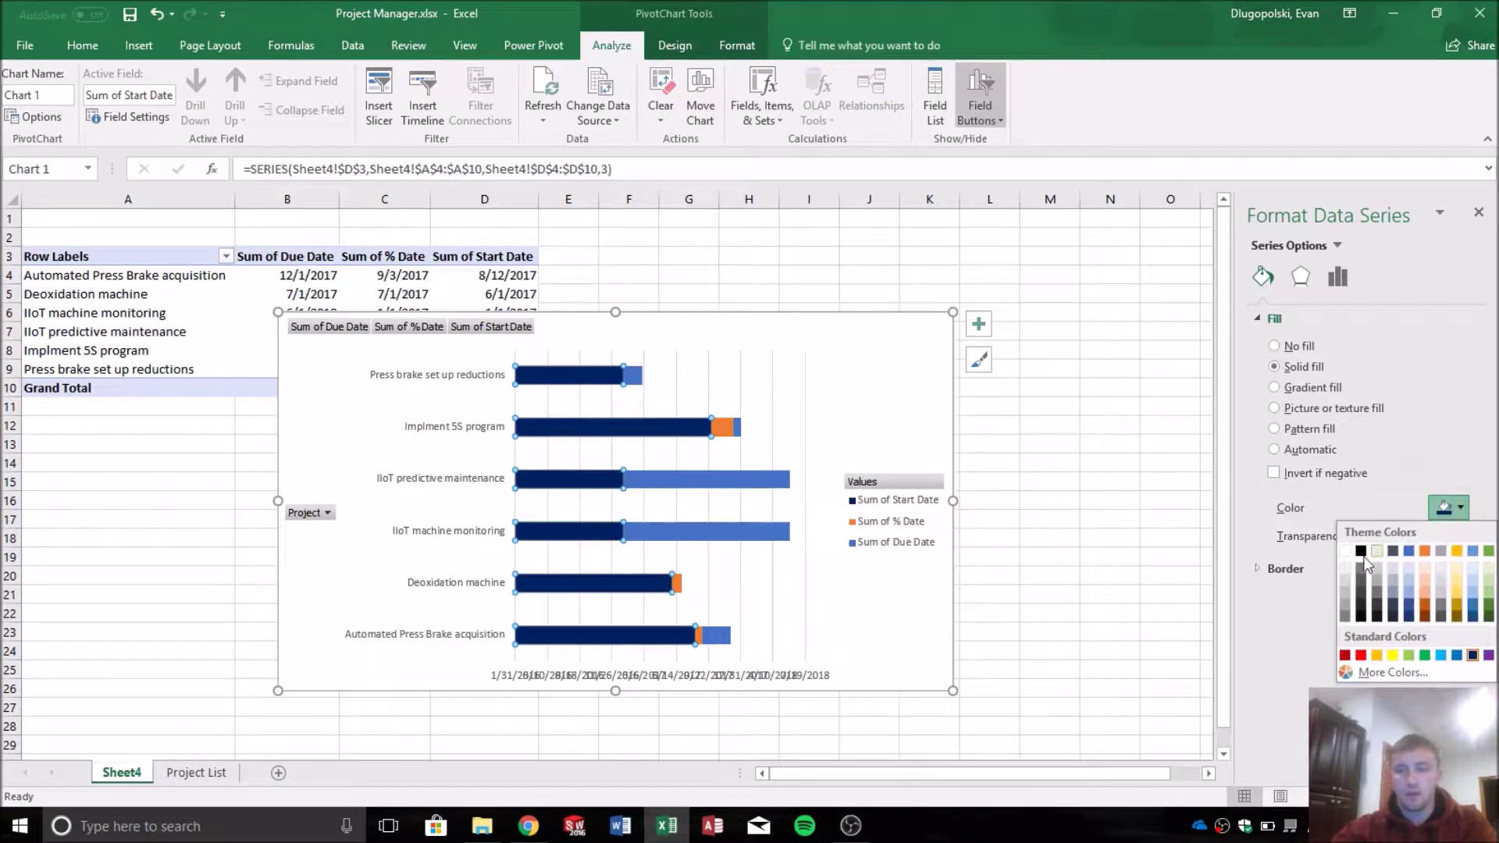
key("Escape")
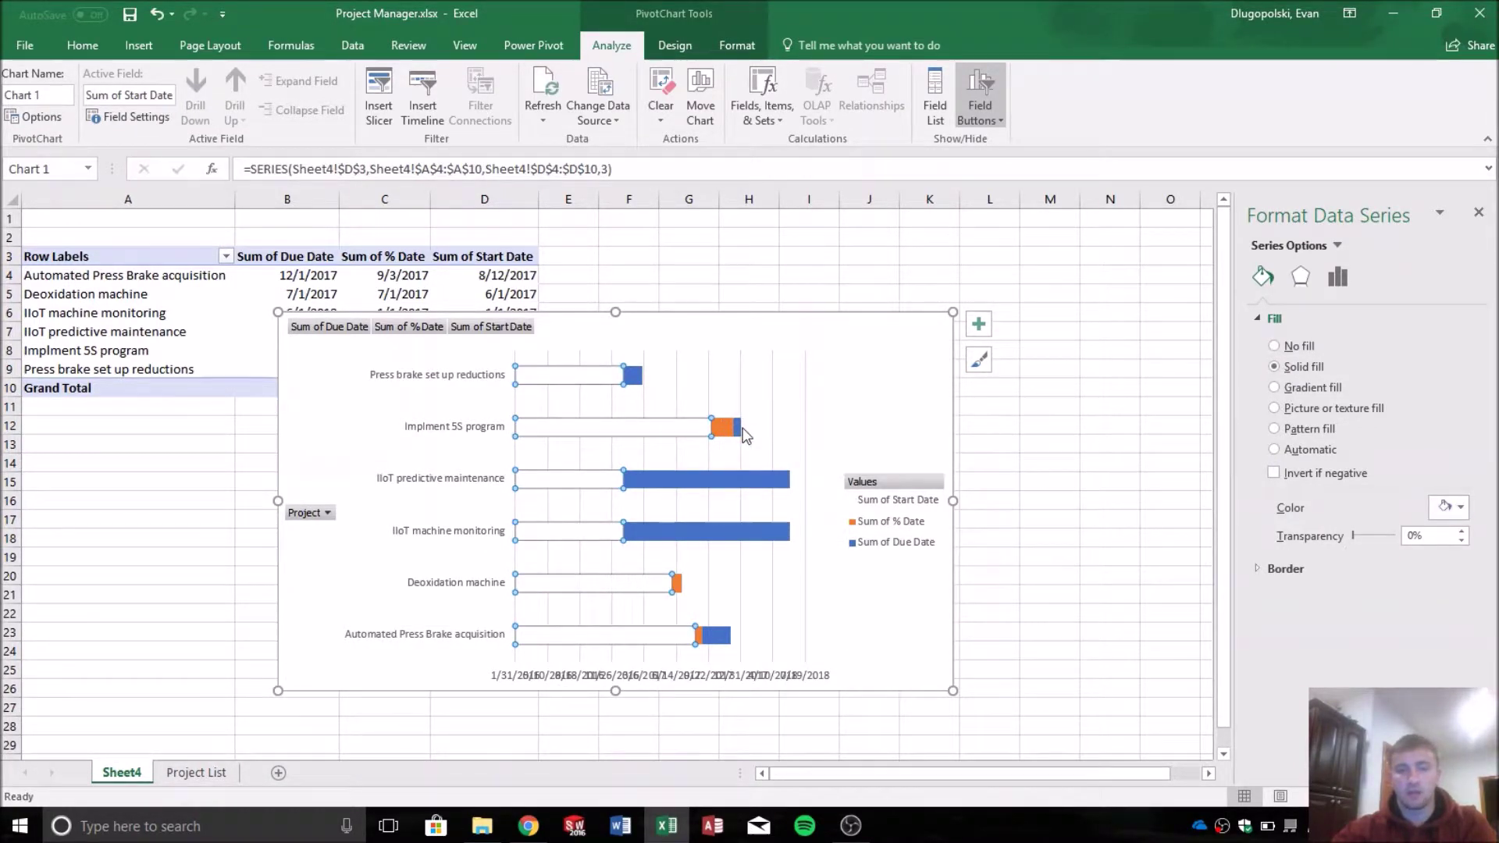
left_click(921, 398)
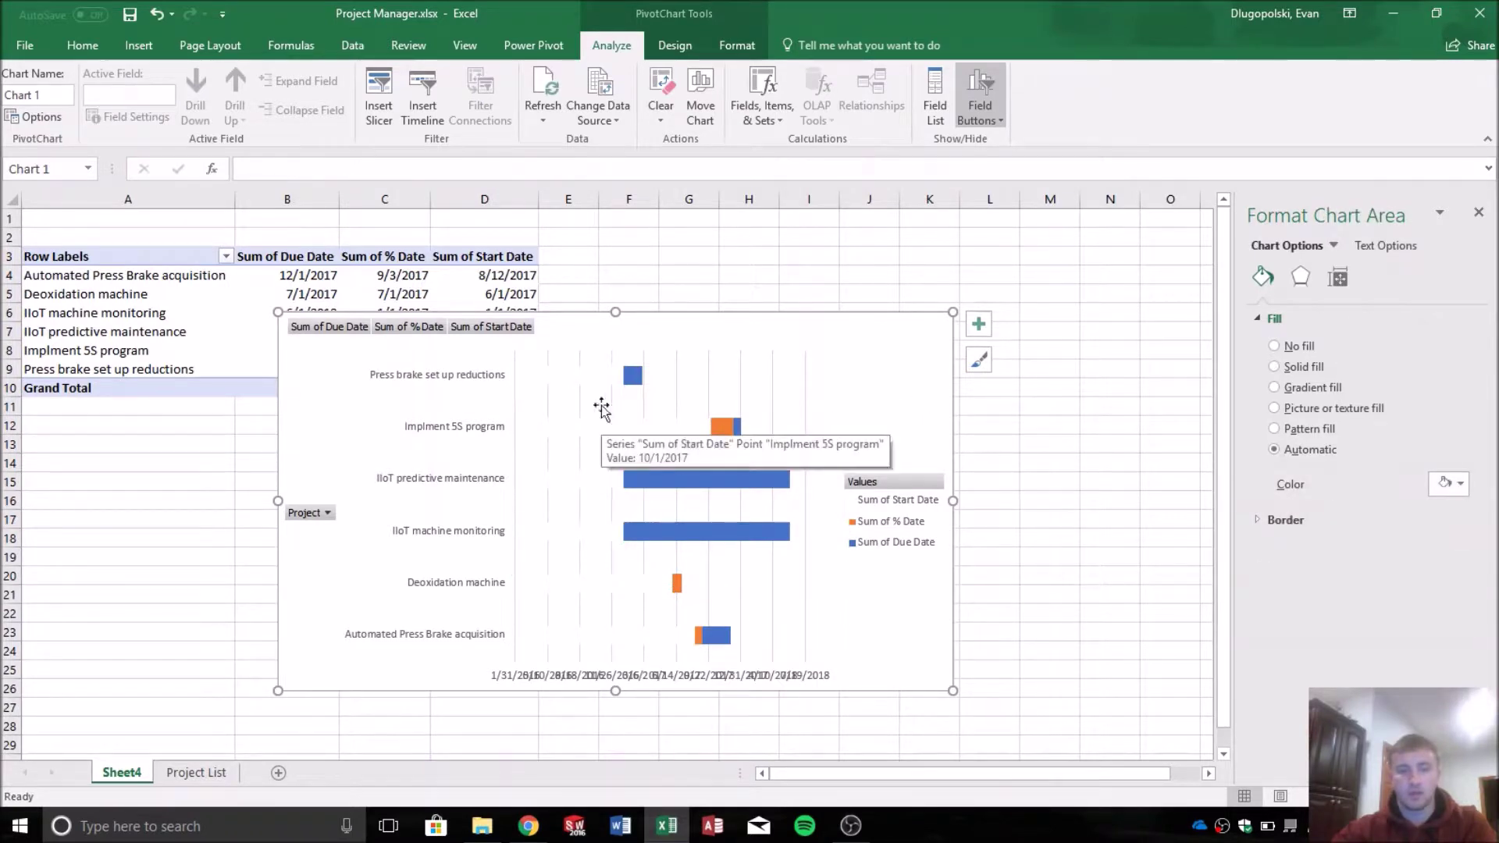
left_click(708, 366)
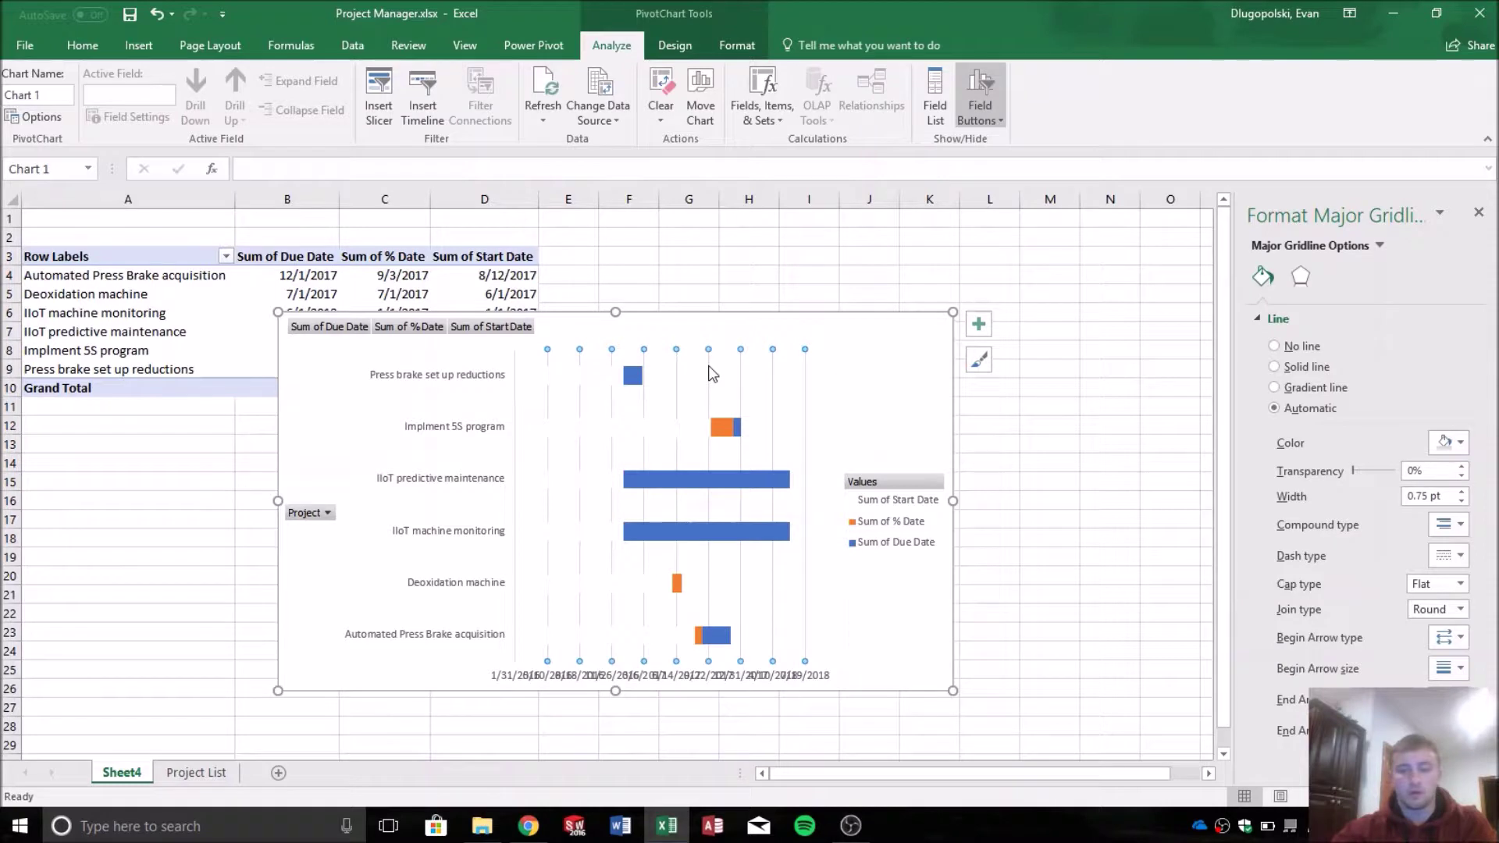
Delete the selected vertical gridlines from the Gantt chart.
key("Delete")
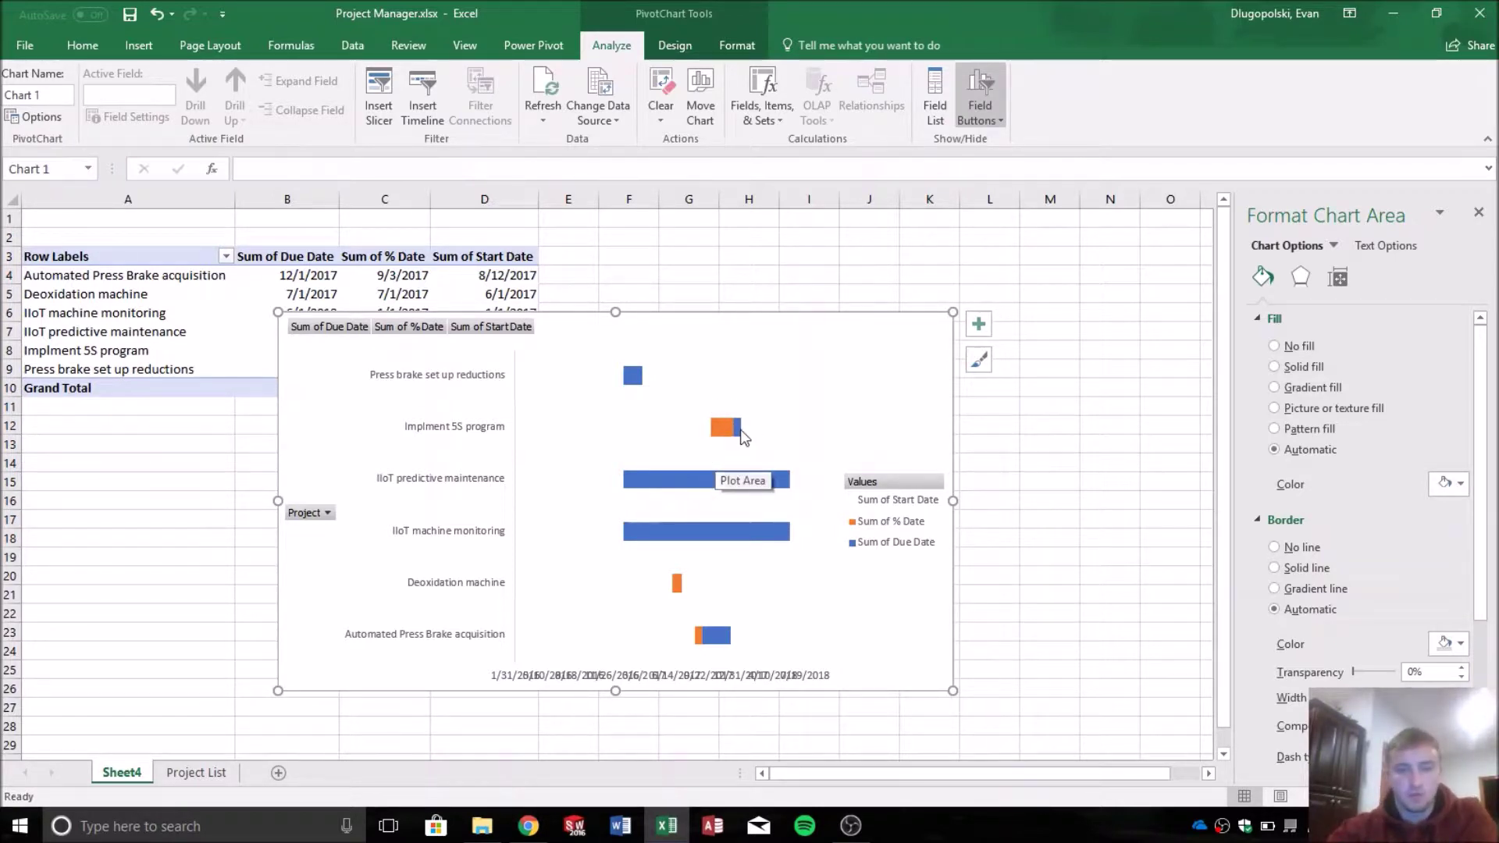
mouse_move(730, 434)
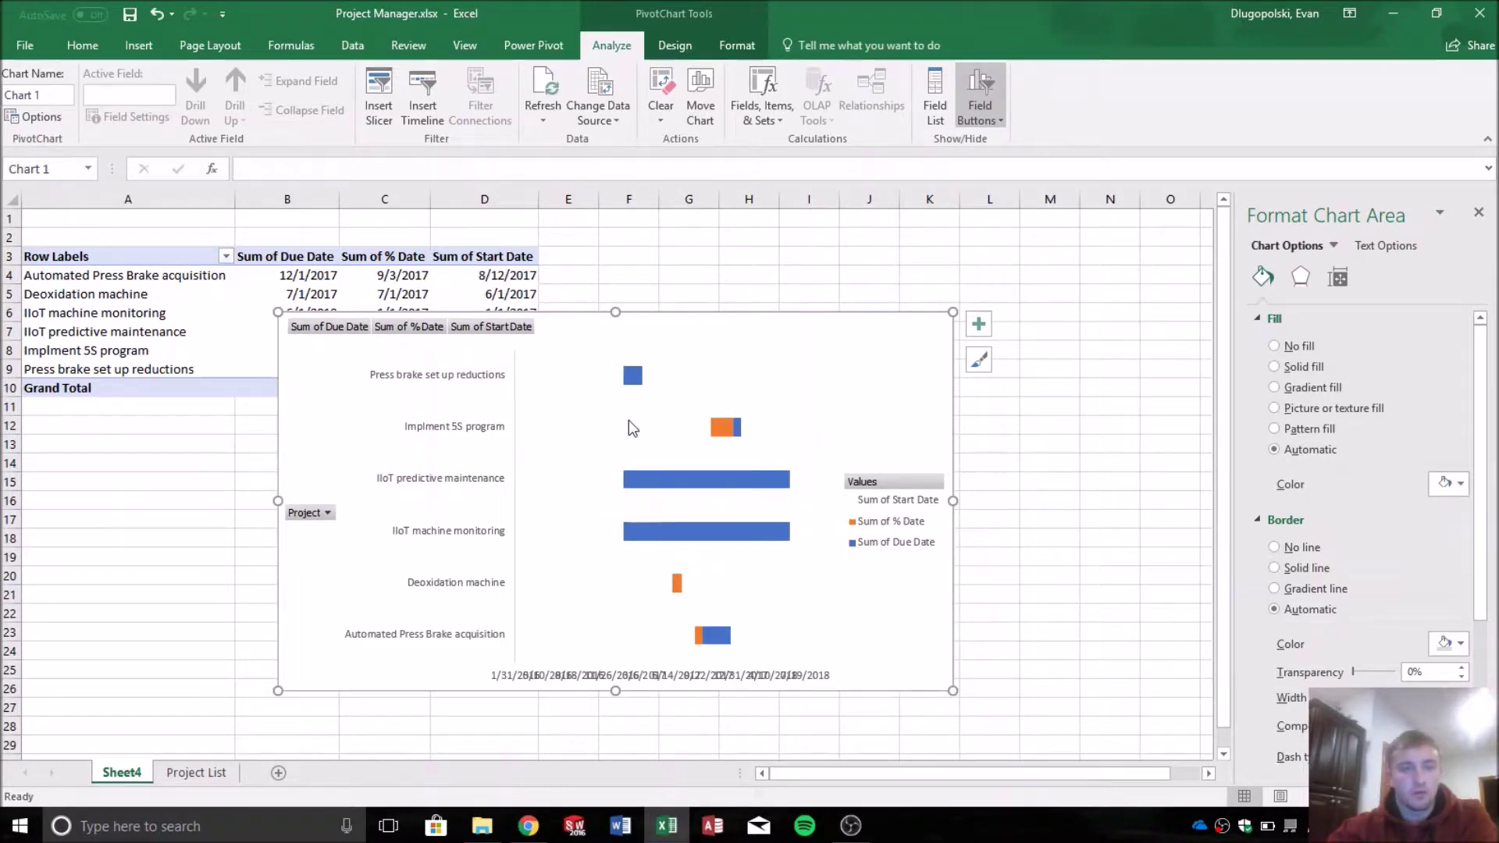
mouse_move(683, 490)
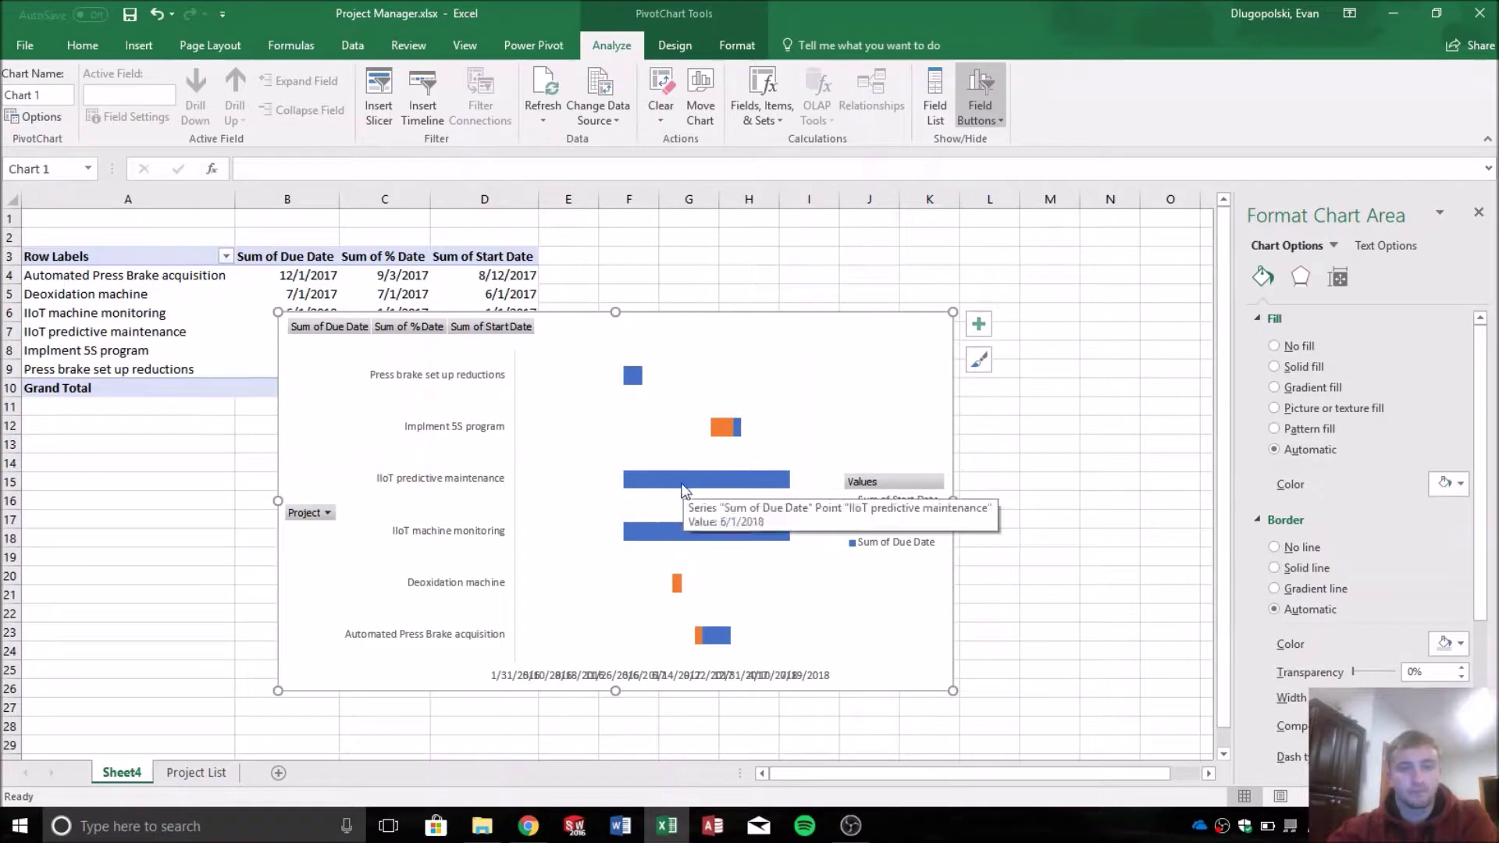
left_click(574, 676)
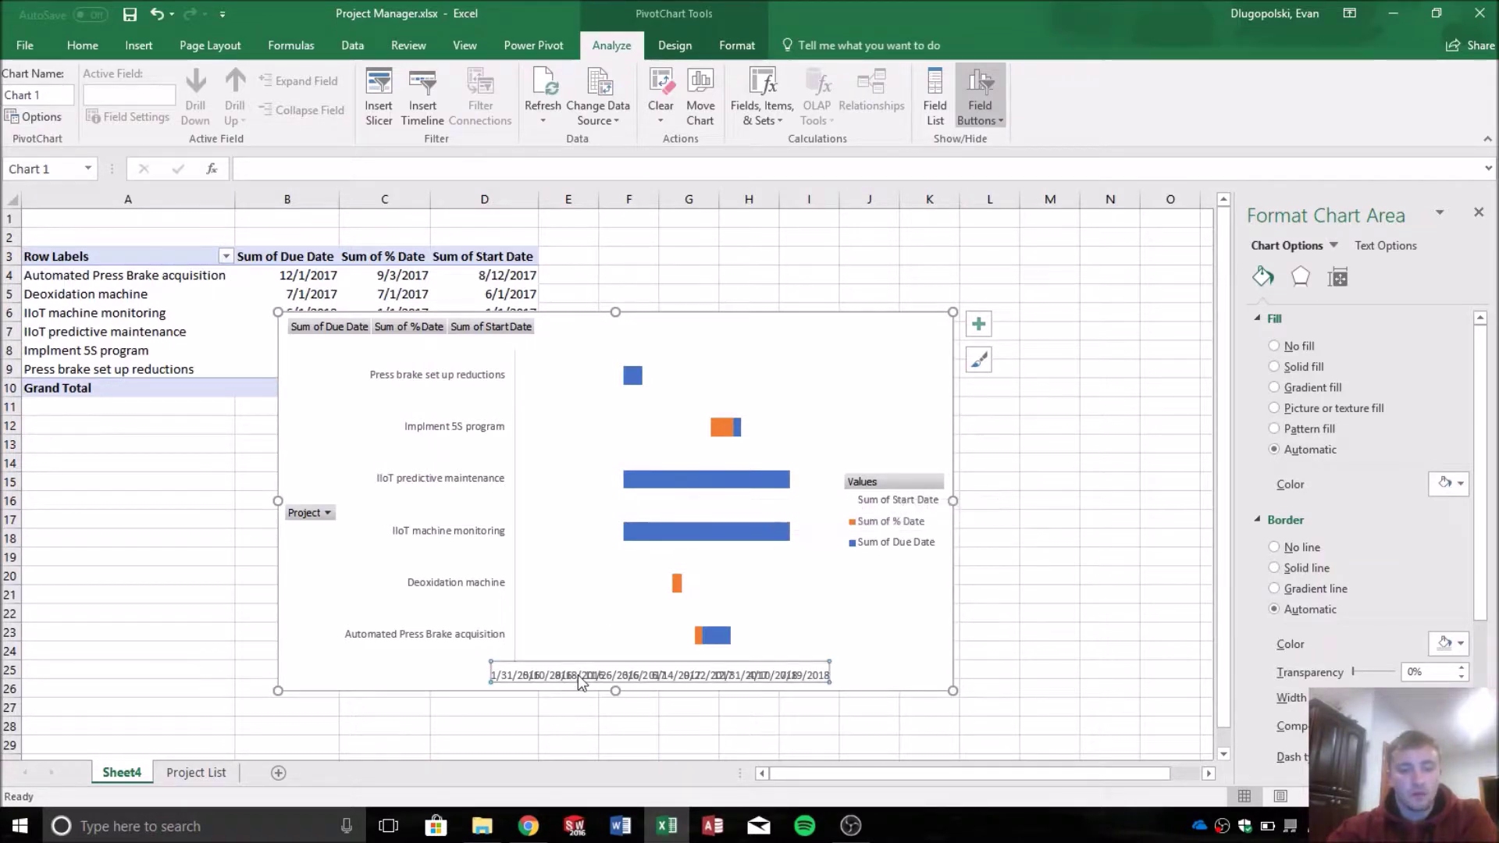
Rotate the horizontal axis dates to read upward.
left_click(82, 45)
left_click(429, 80)
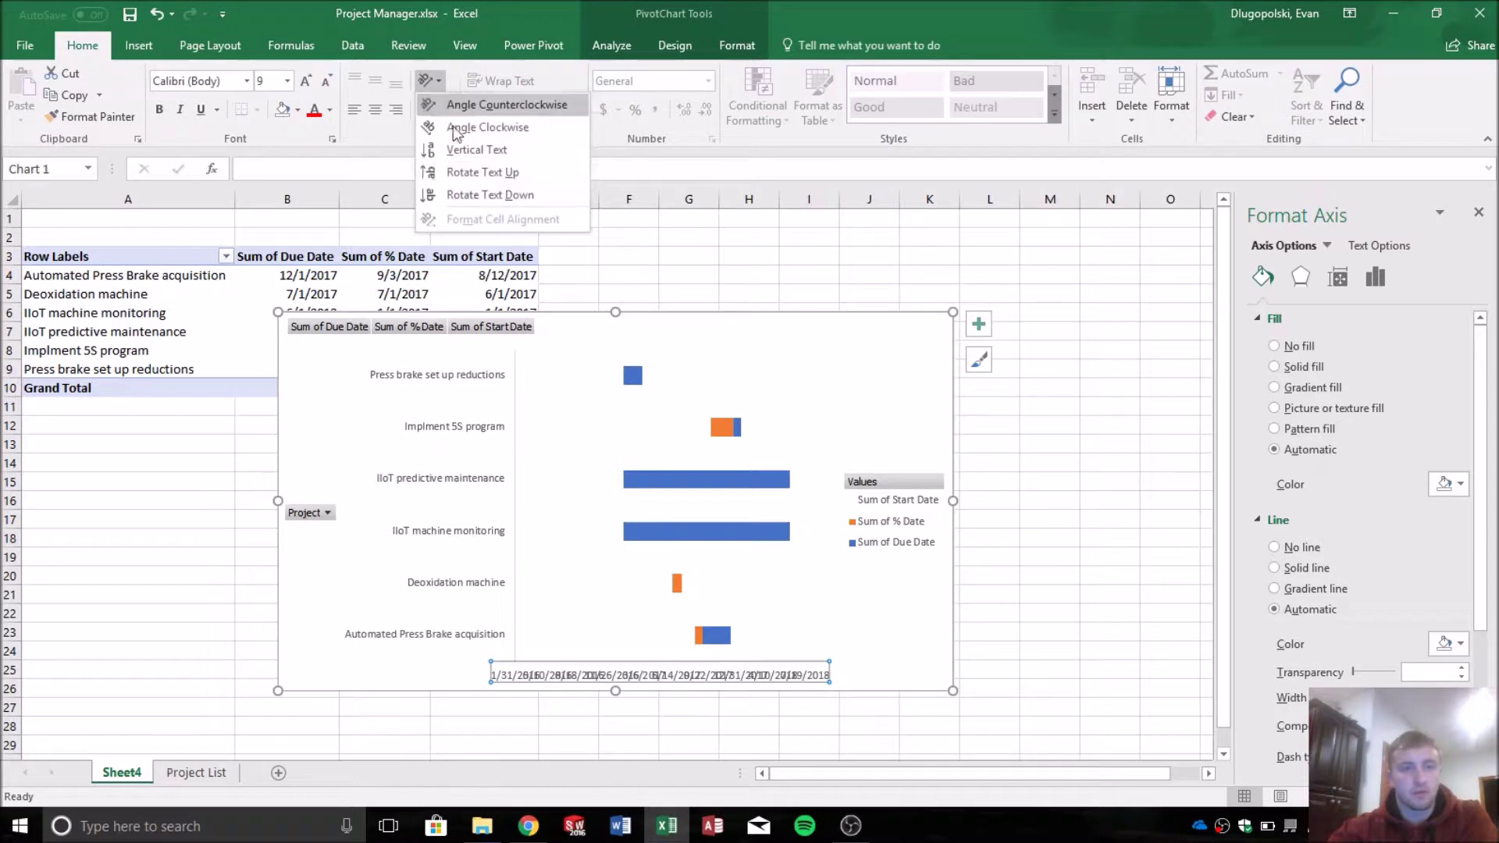
left_click(478, 174)
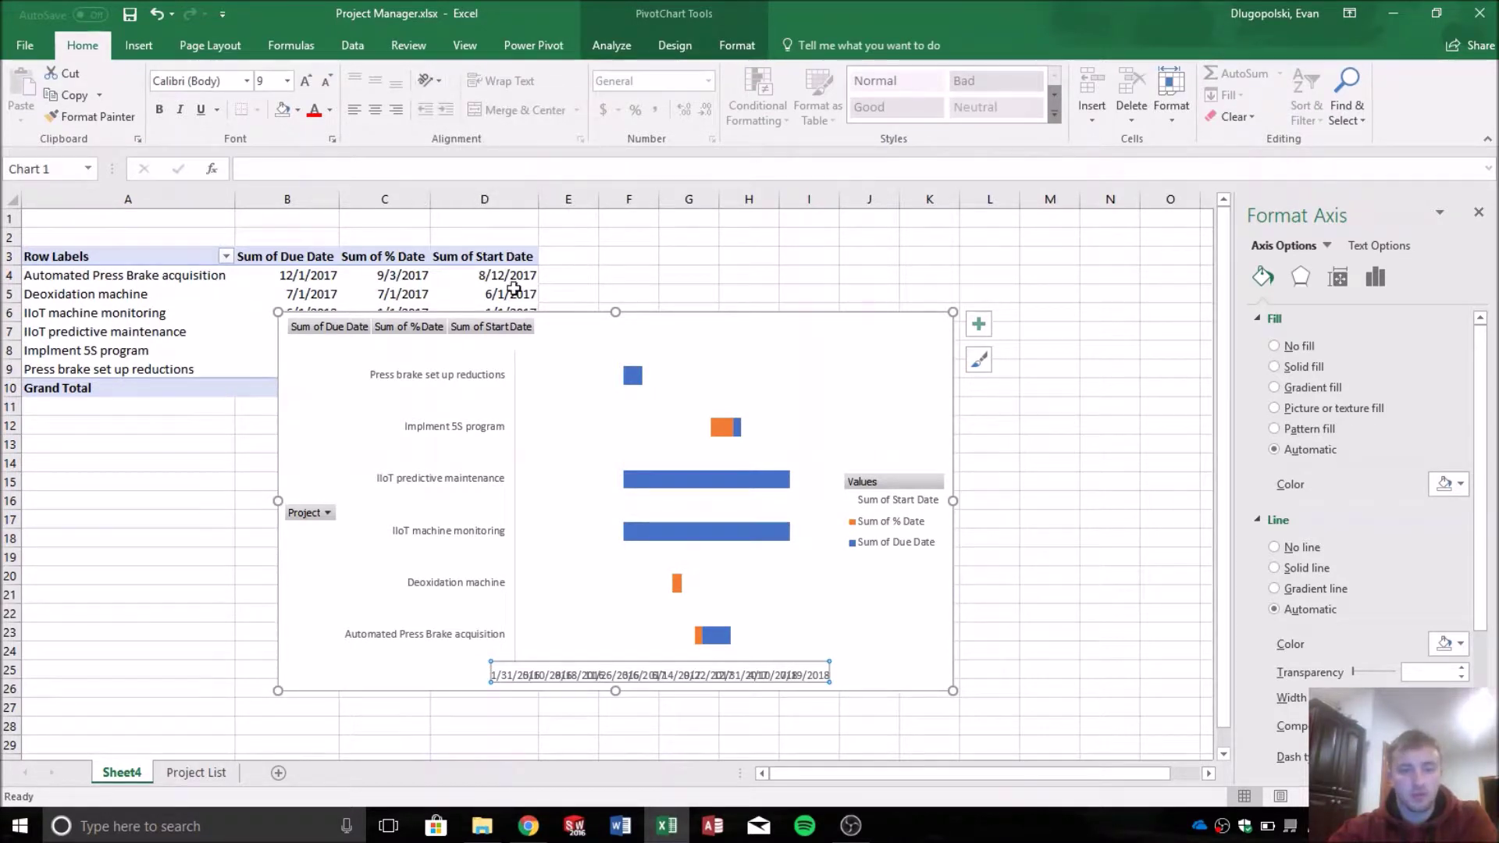
Move the chart up-left, enlarge it, and shorten the plot area so dates fit below.
left_click_drag(910, 371, 877, 309)
left_click_drag(921, 629, 1034, 728)
scroll(910, 589, "down", 3)
left_click(713, 492)
left_click(906, 498)
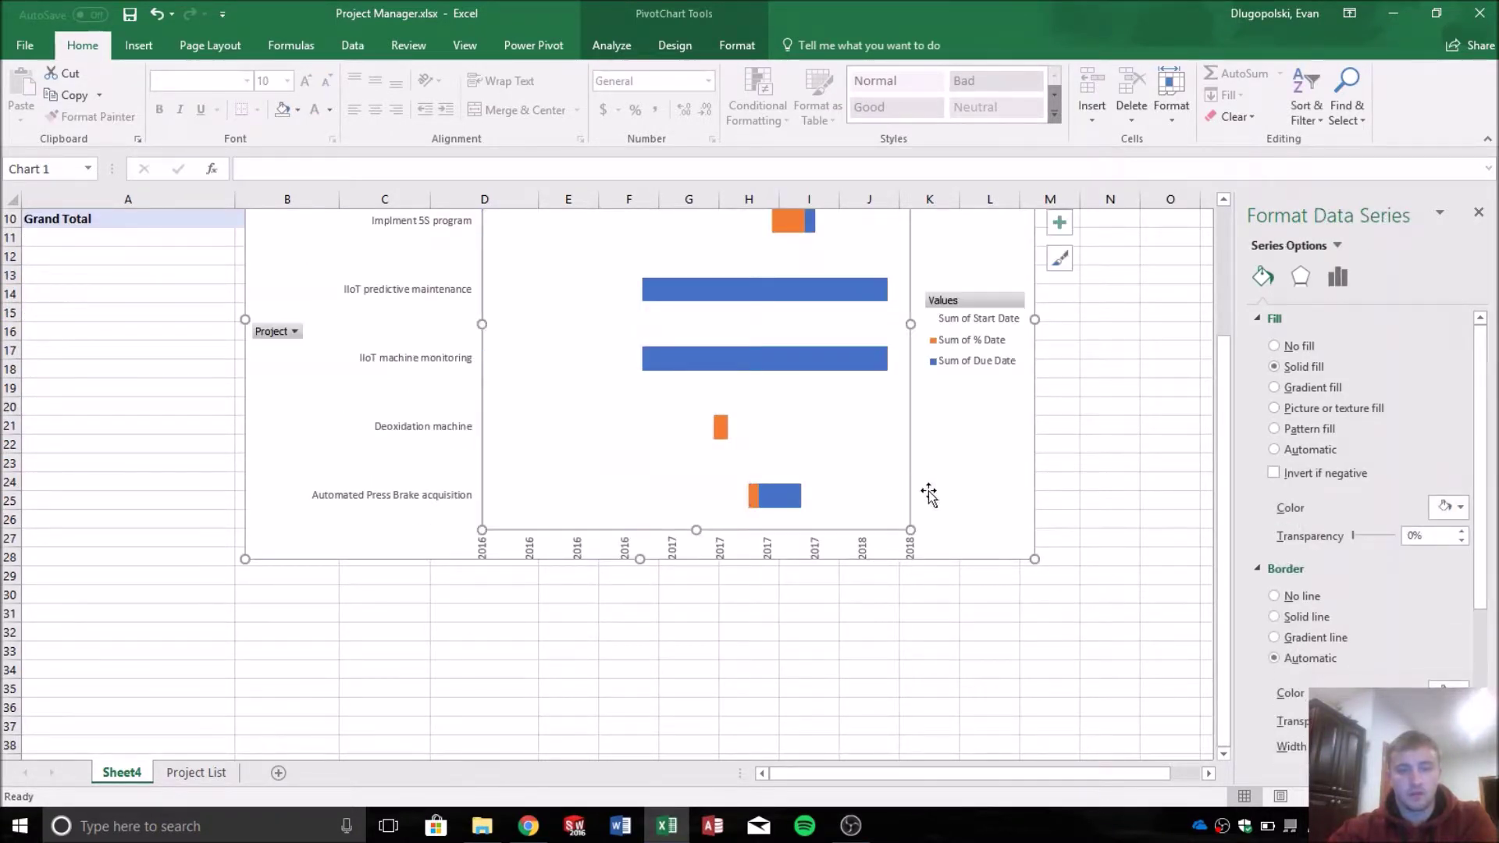
left_click_drag(699, 530, 696, 482)
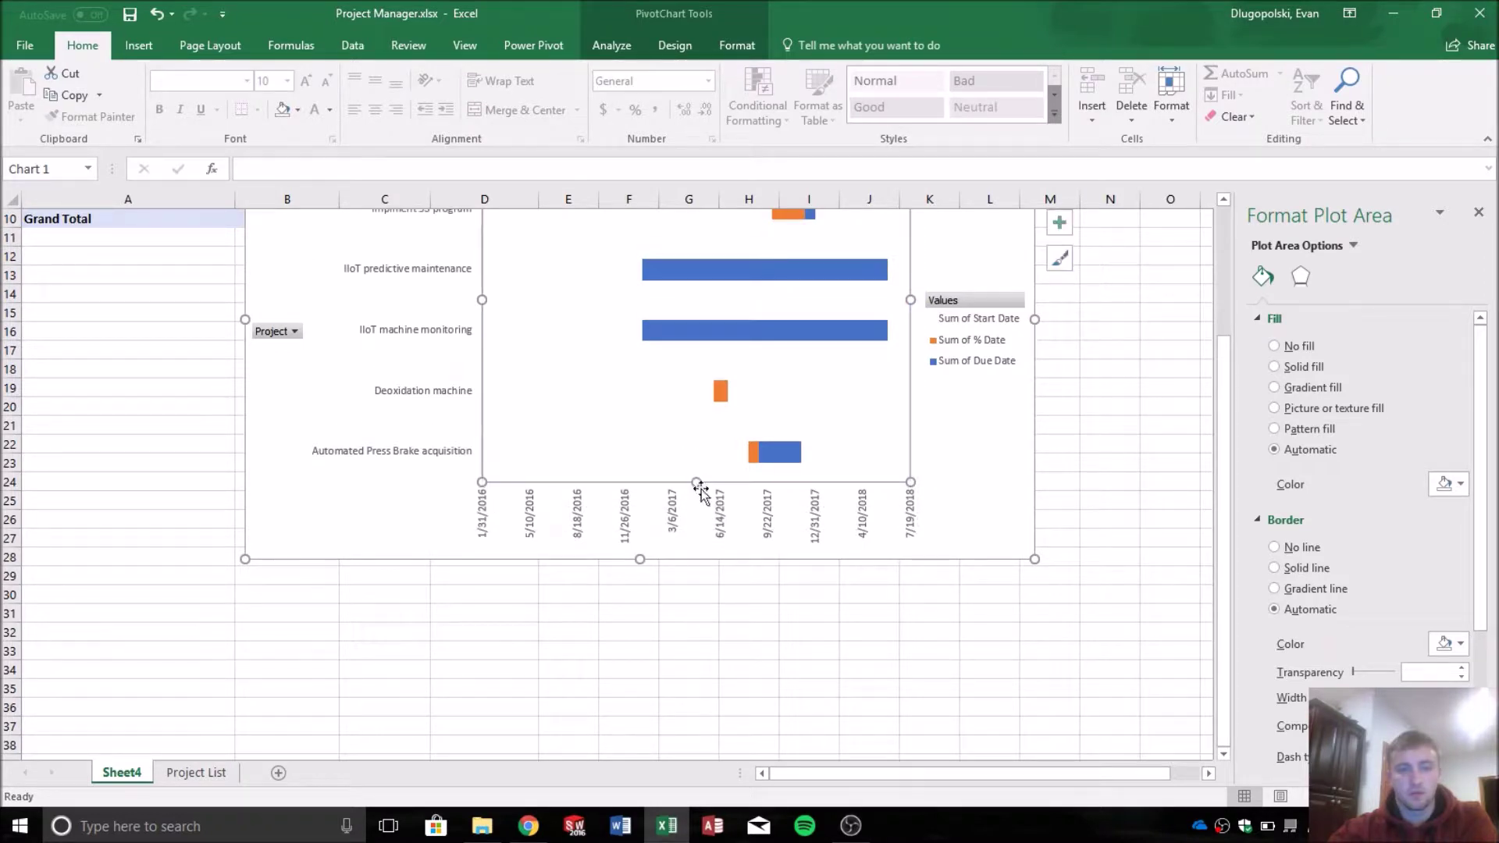
left_click(1029, 634)
scroll(1007, 586, "up", 3)
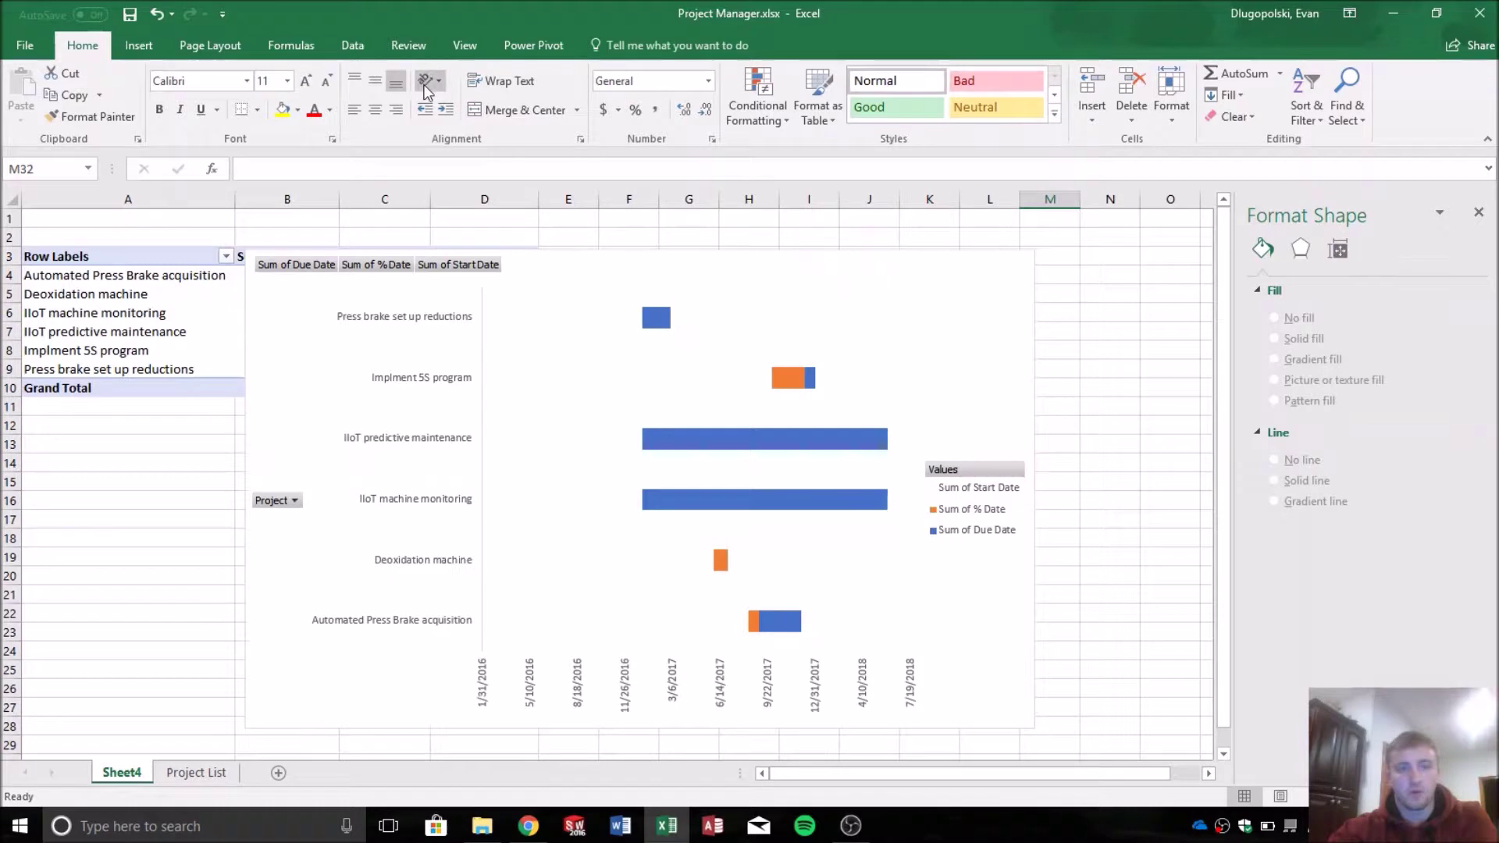
Reapply the Rotate Text Up orientation to the date axis labels.
left_click(816, 693)
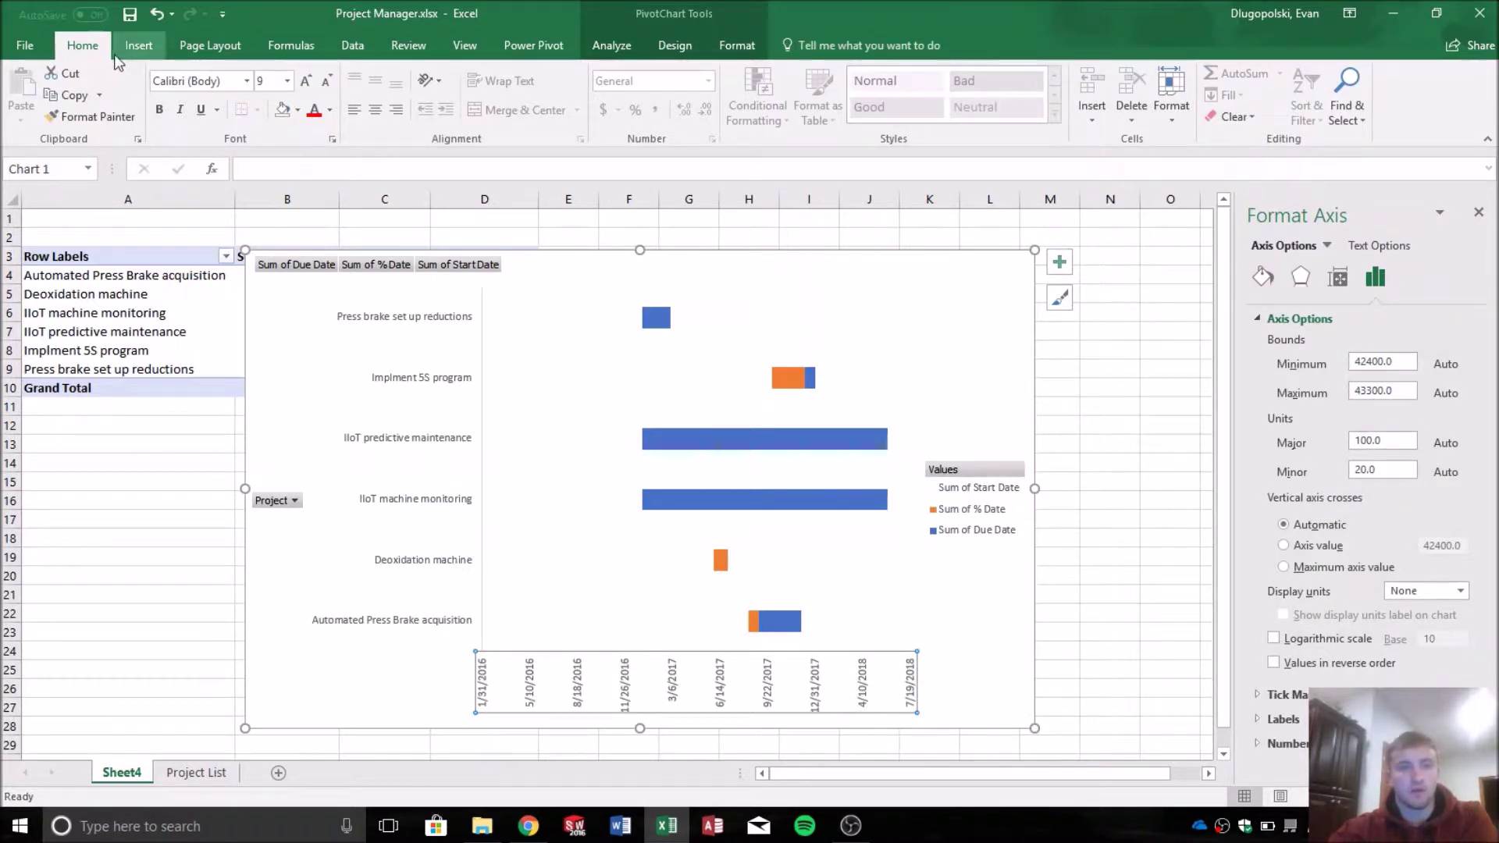
left_click(429, 80)
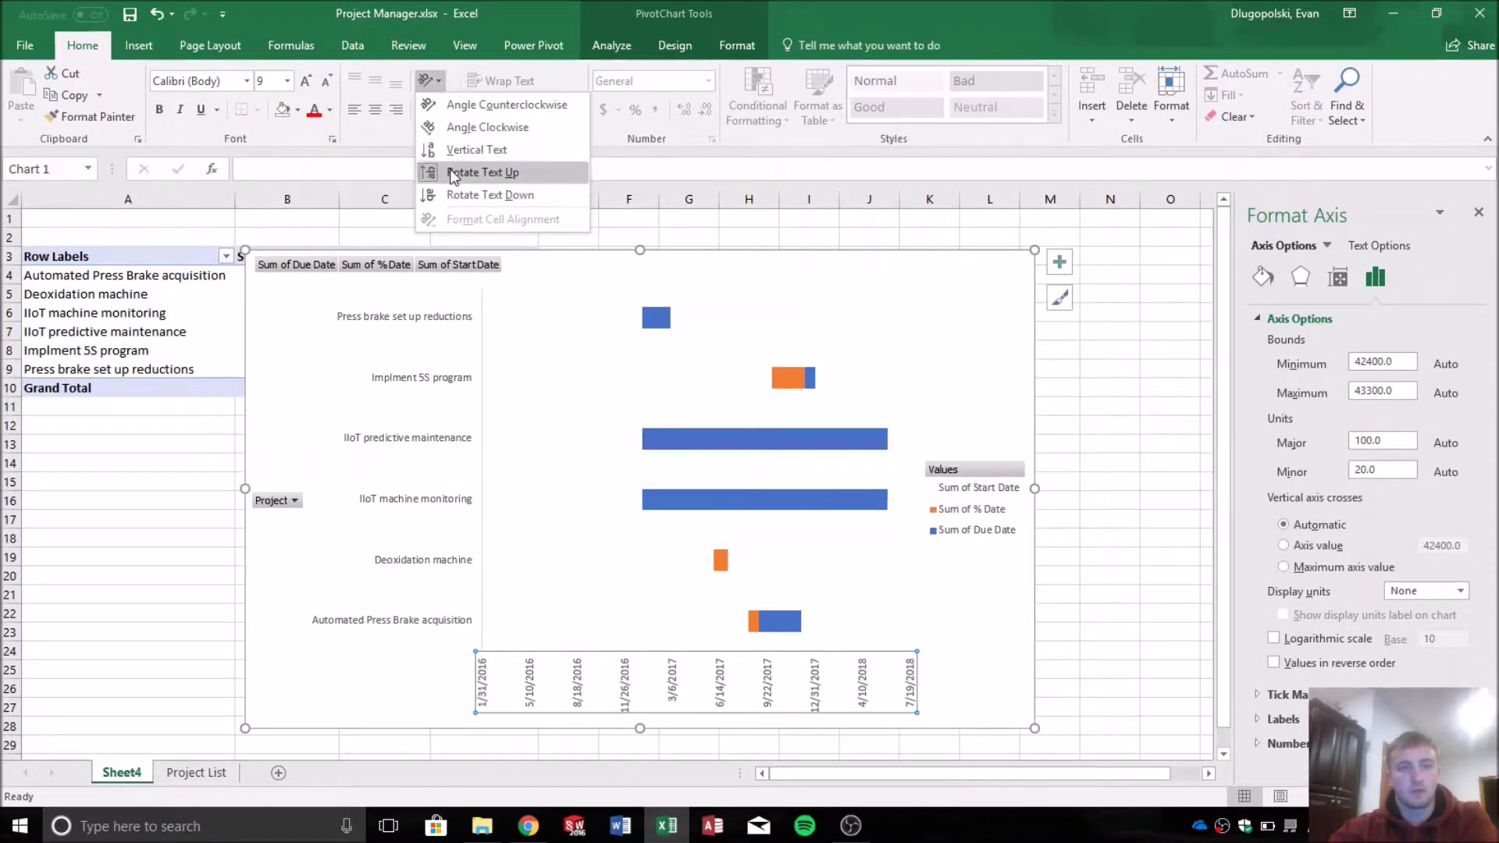
left_click(429, 81)
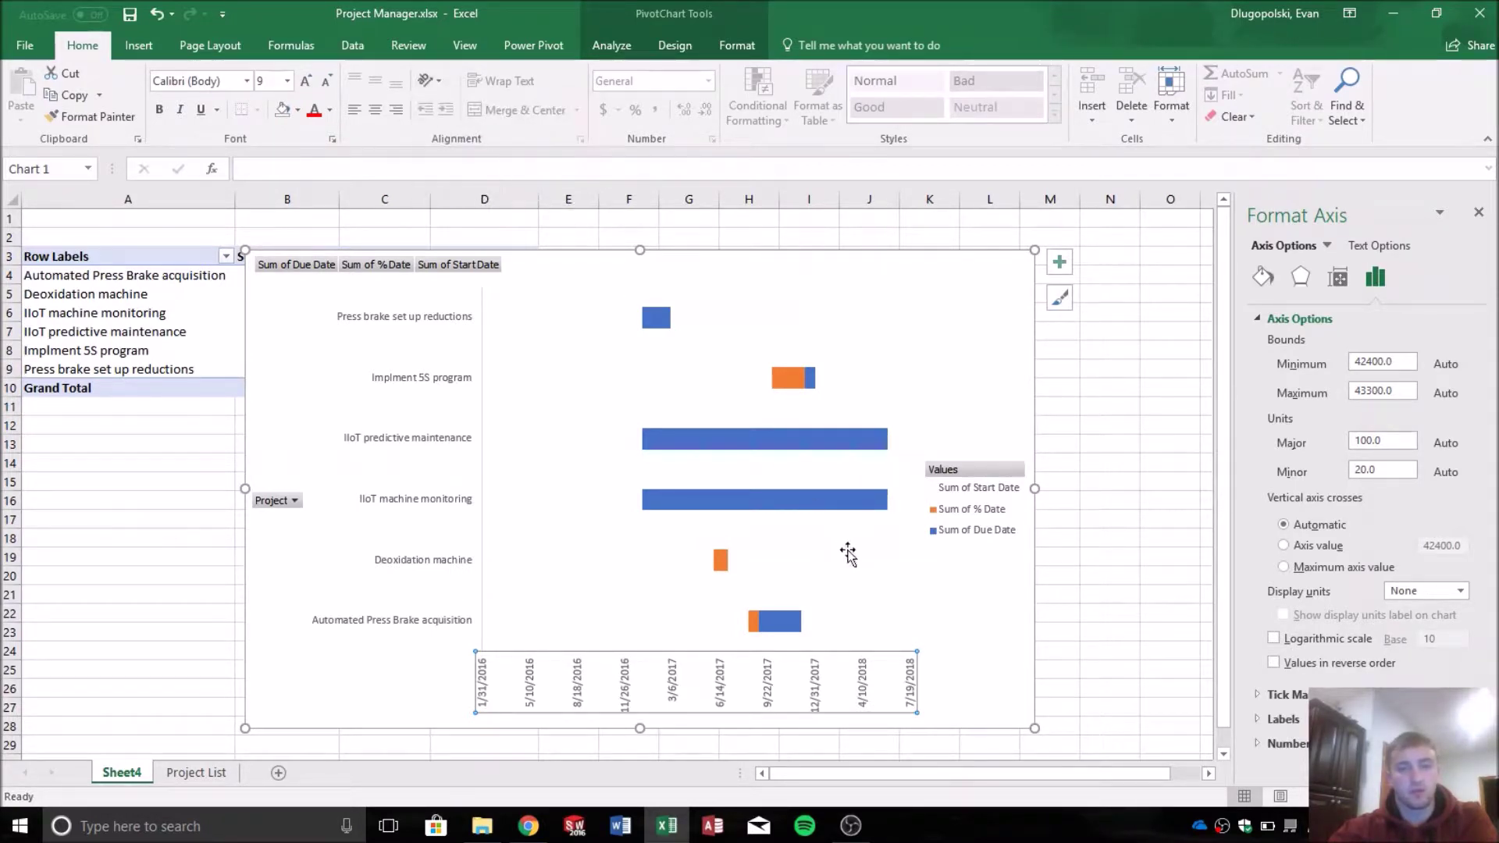
left_click(977, 662)
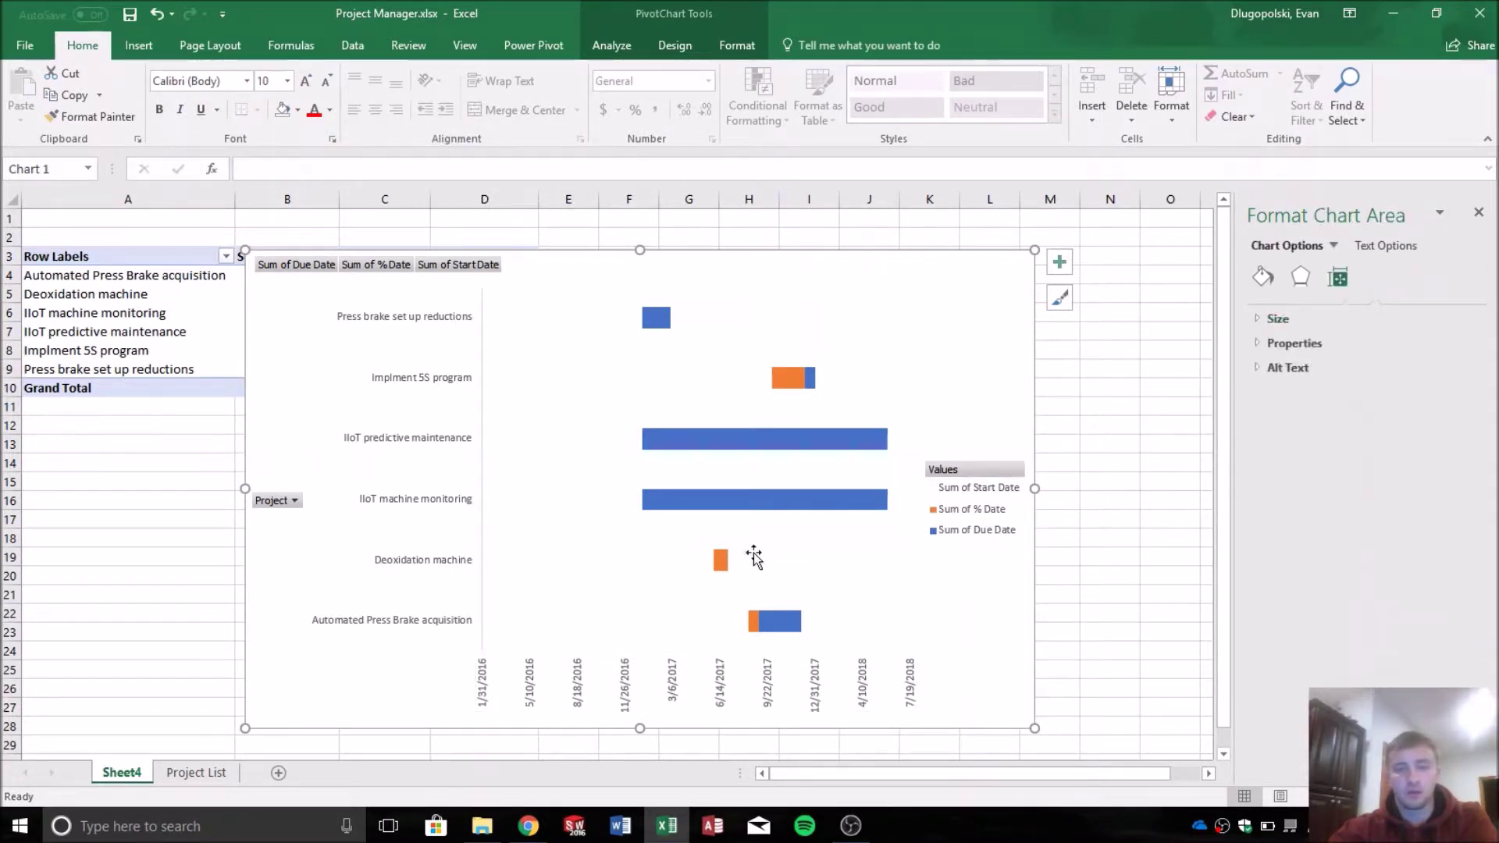
Give the Sum of % Date bars a solid green fill instead of orange.
left_click(795, 382)
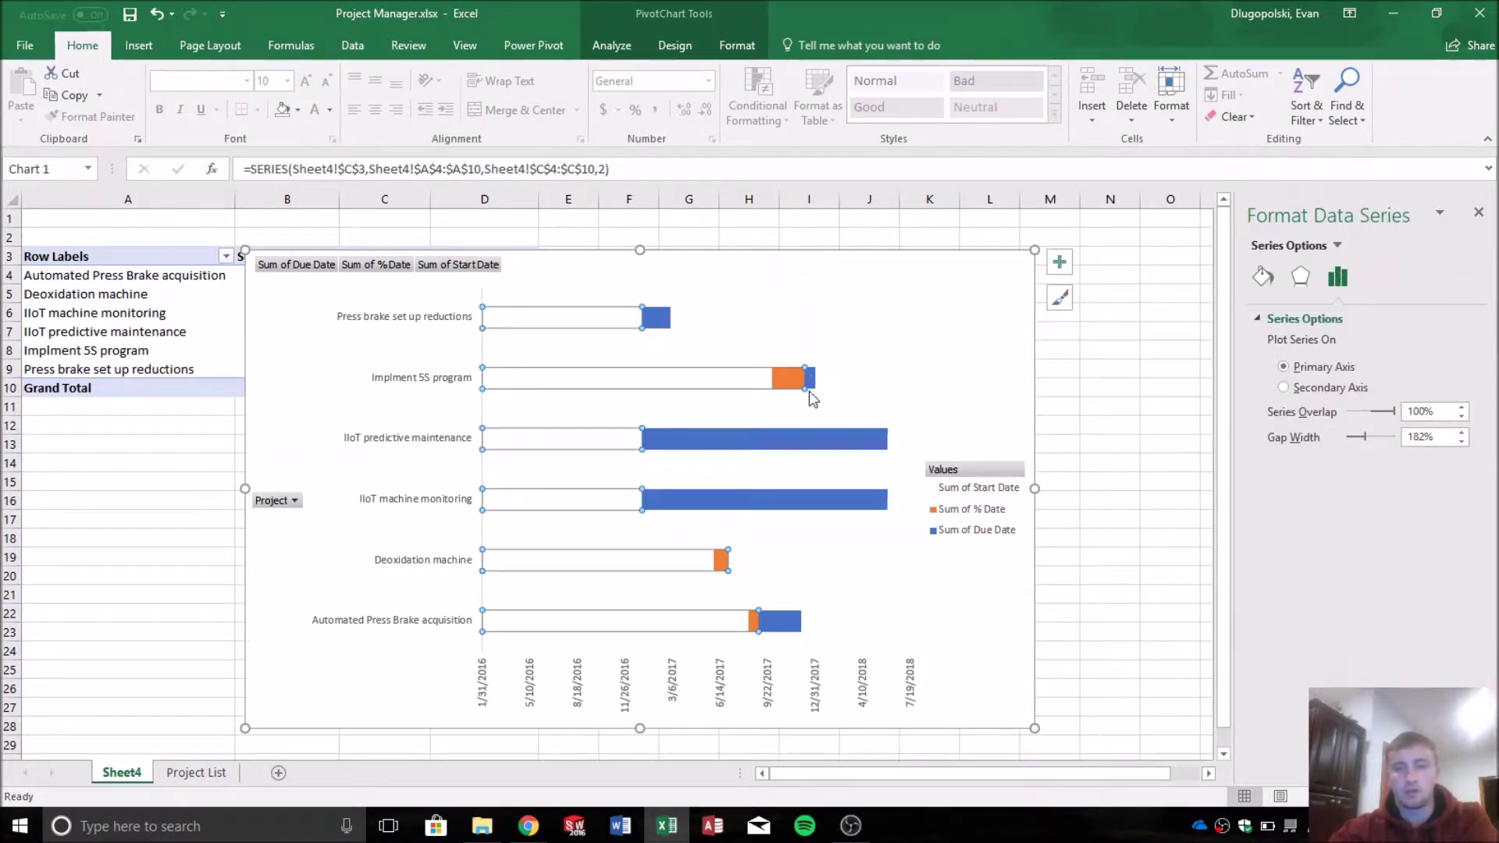
left_click(1263, 277)
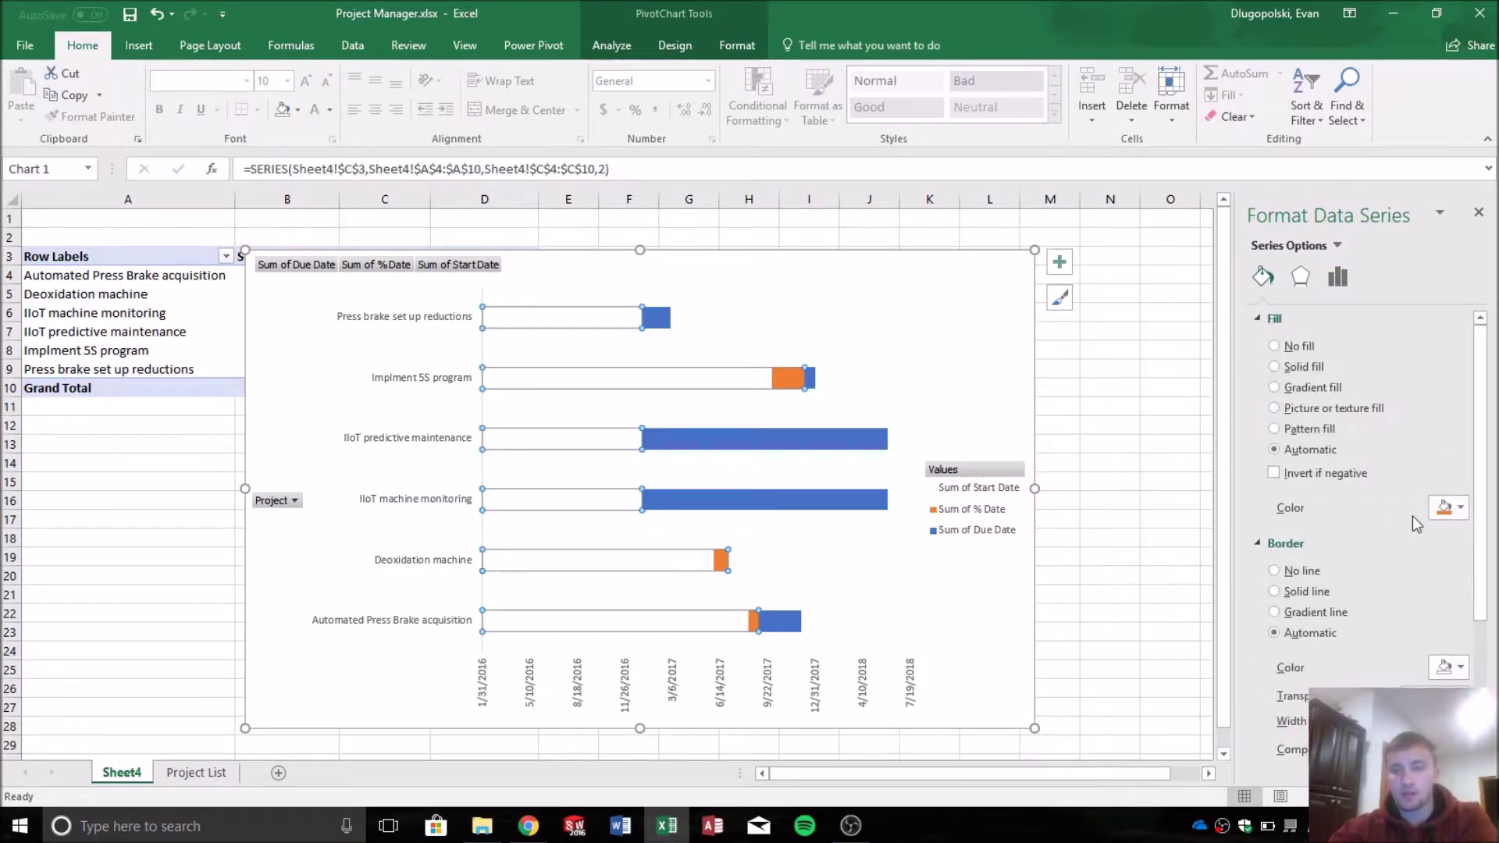
left_click(1289, 366)
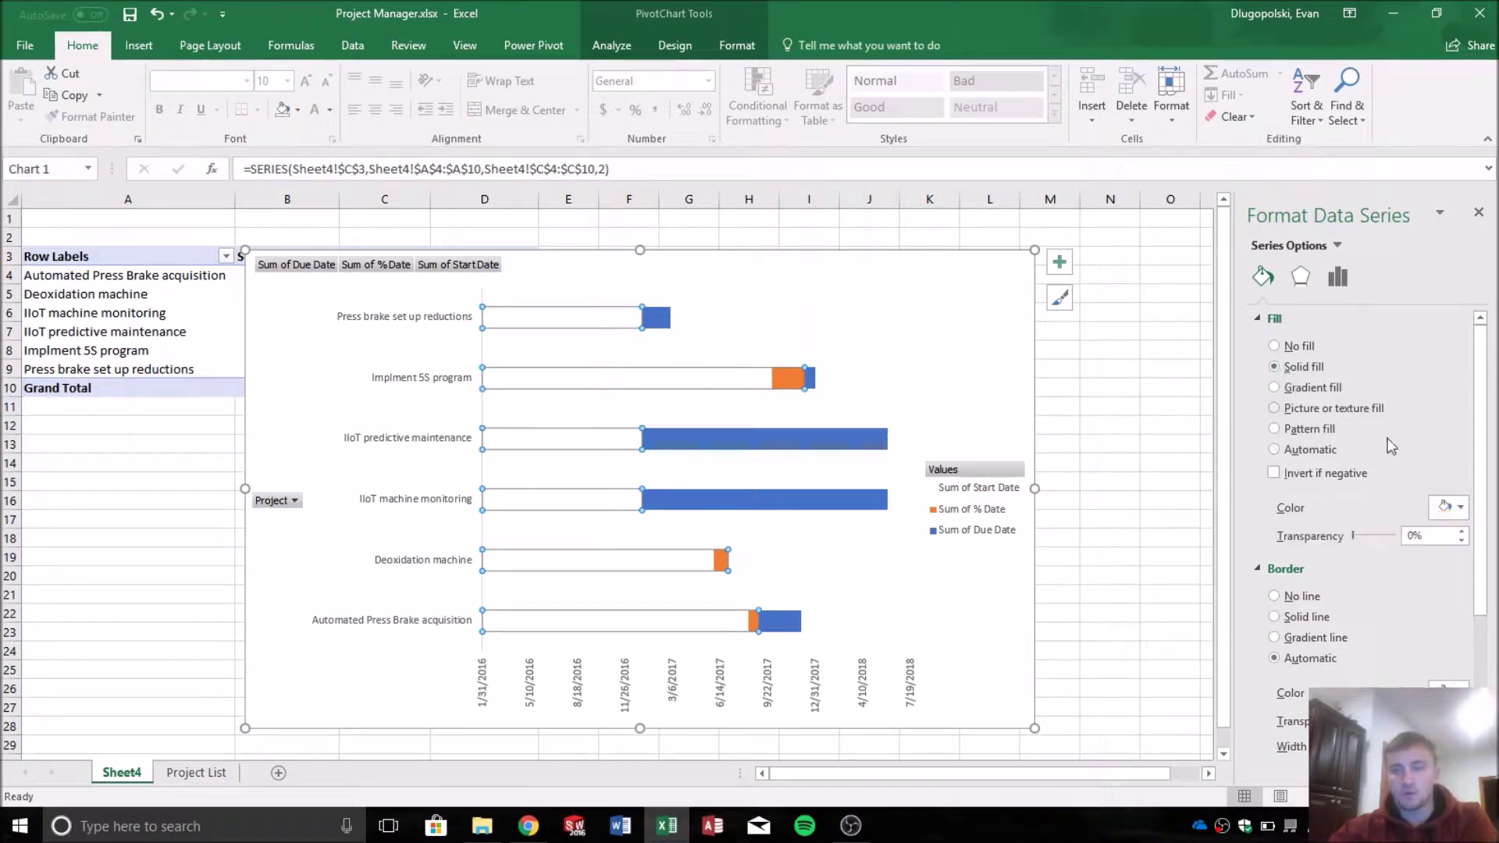
left_click(1460, 508)
left_click(1424, 654)
left_click(808, 414)
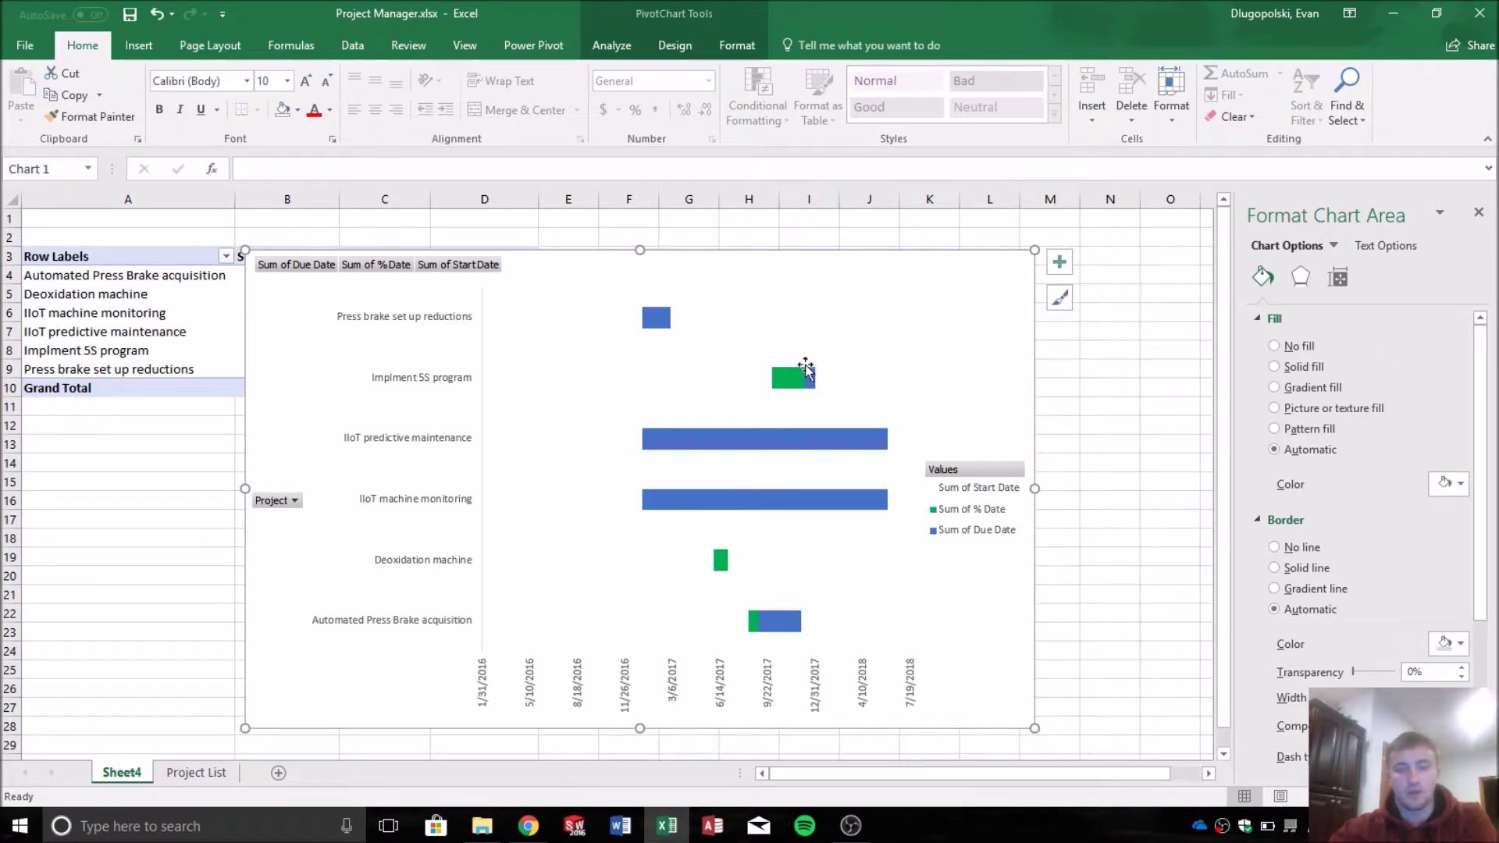
mouse_move(817, 384)
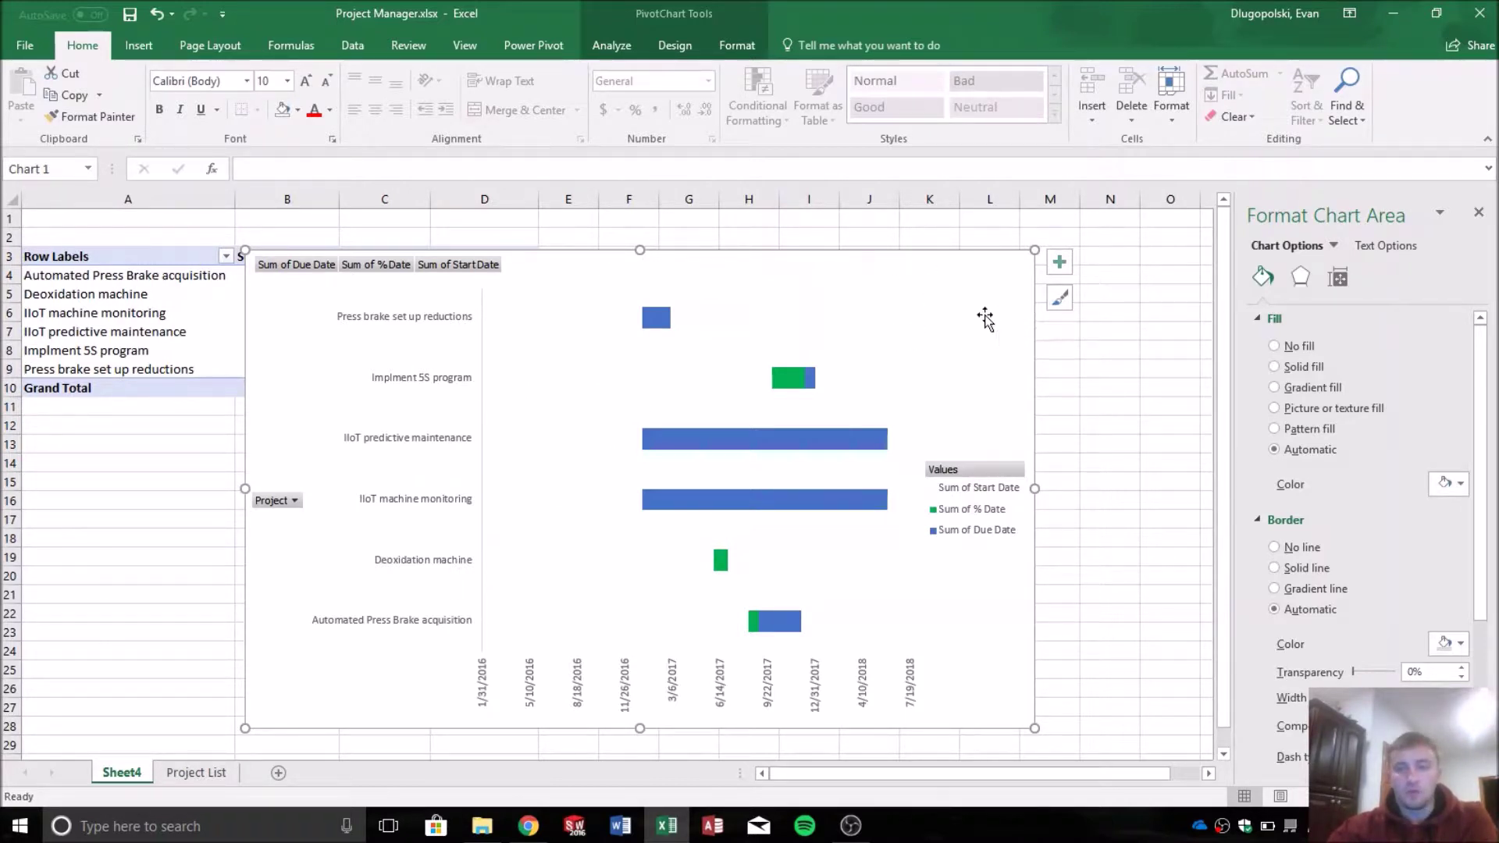
Open the PivotTable Field List and drag the Today field into Values.
left_click(718, 47)
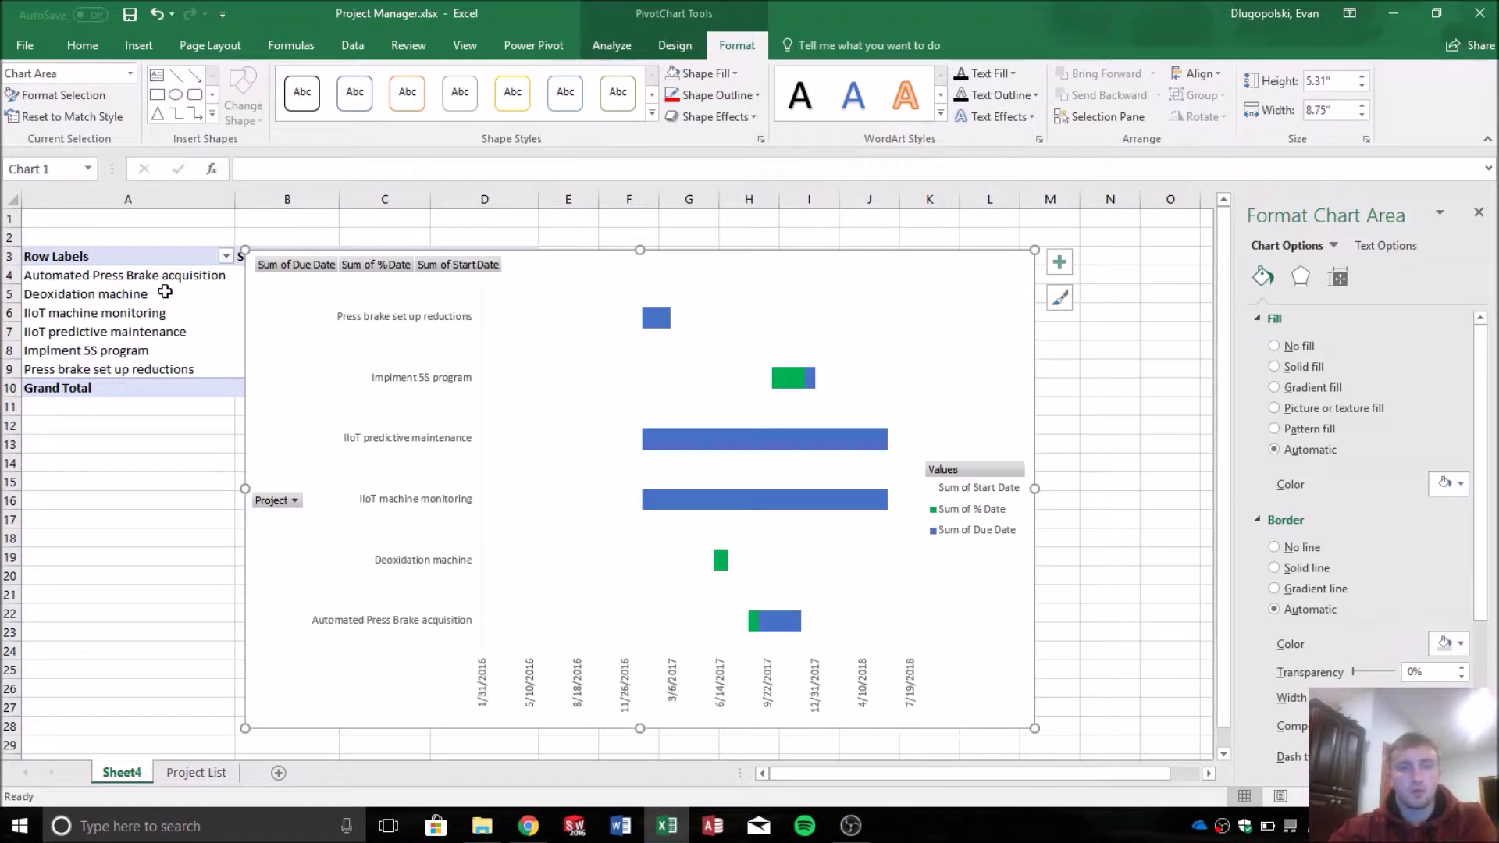
key("Escape")
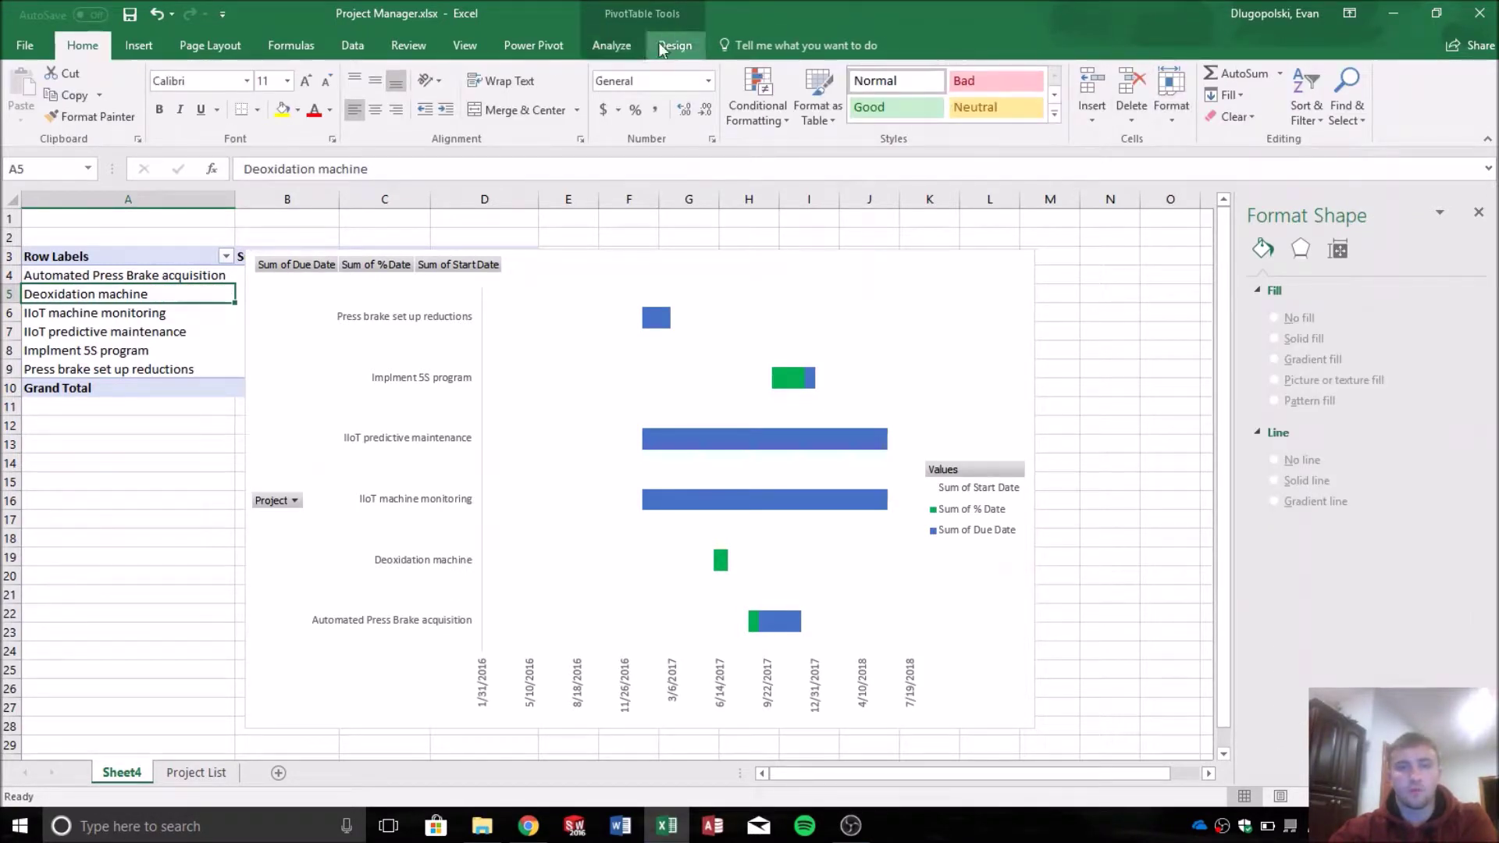
left_click(669, 46)
left_click(611, 46)
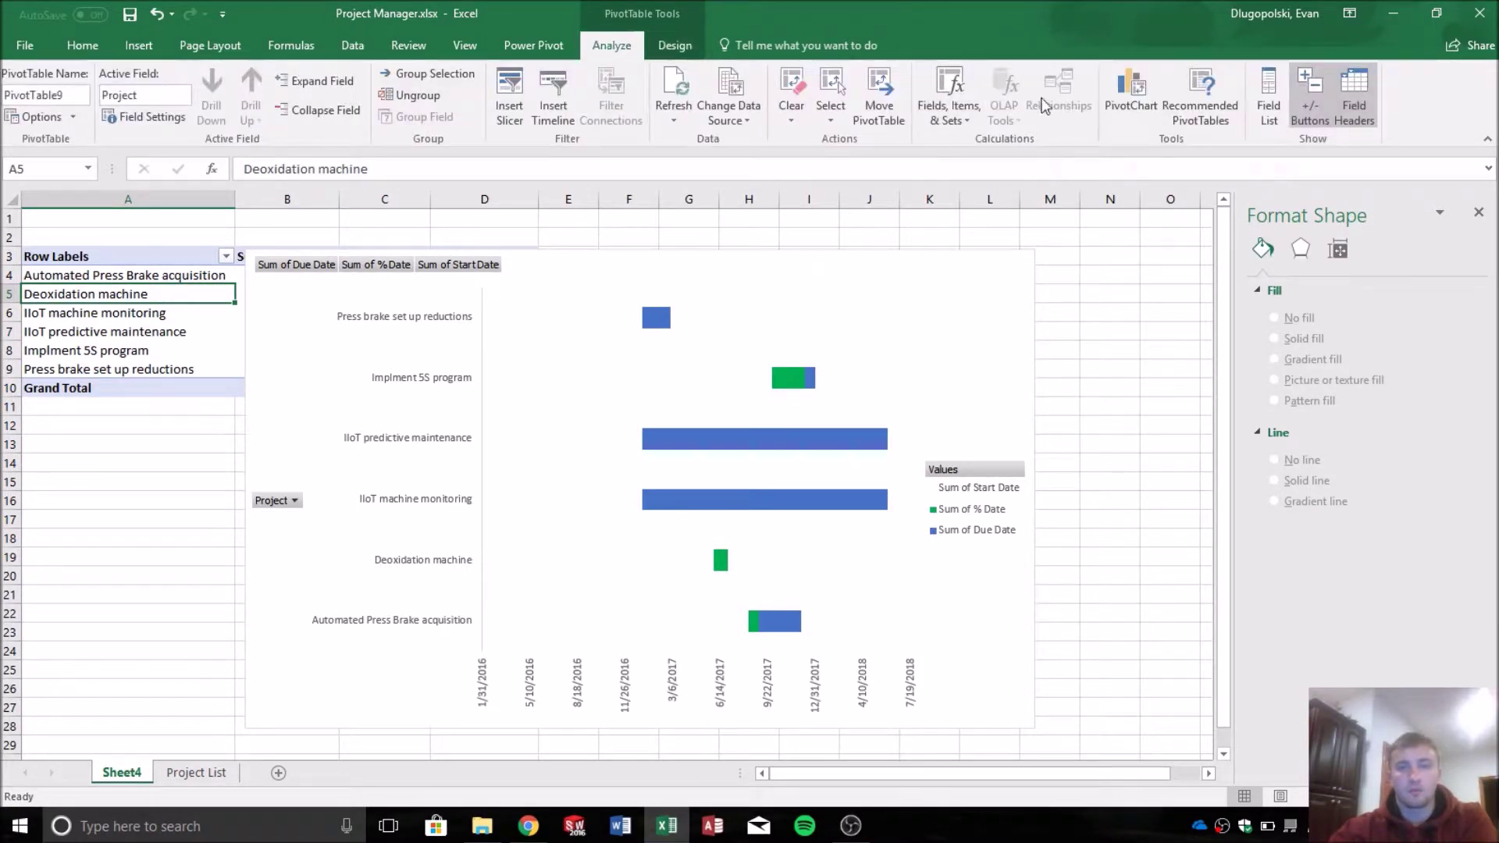
left_click(1269, 98)
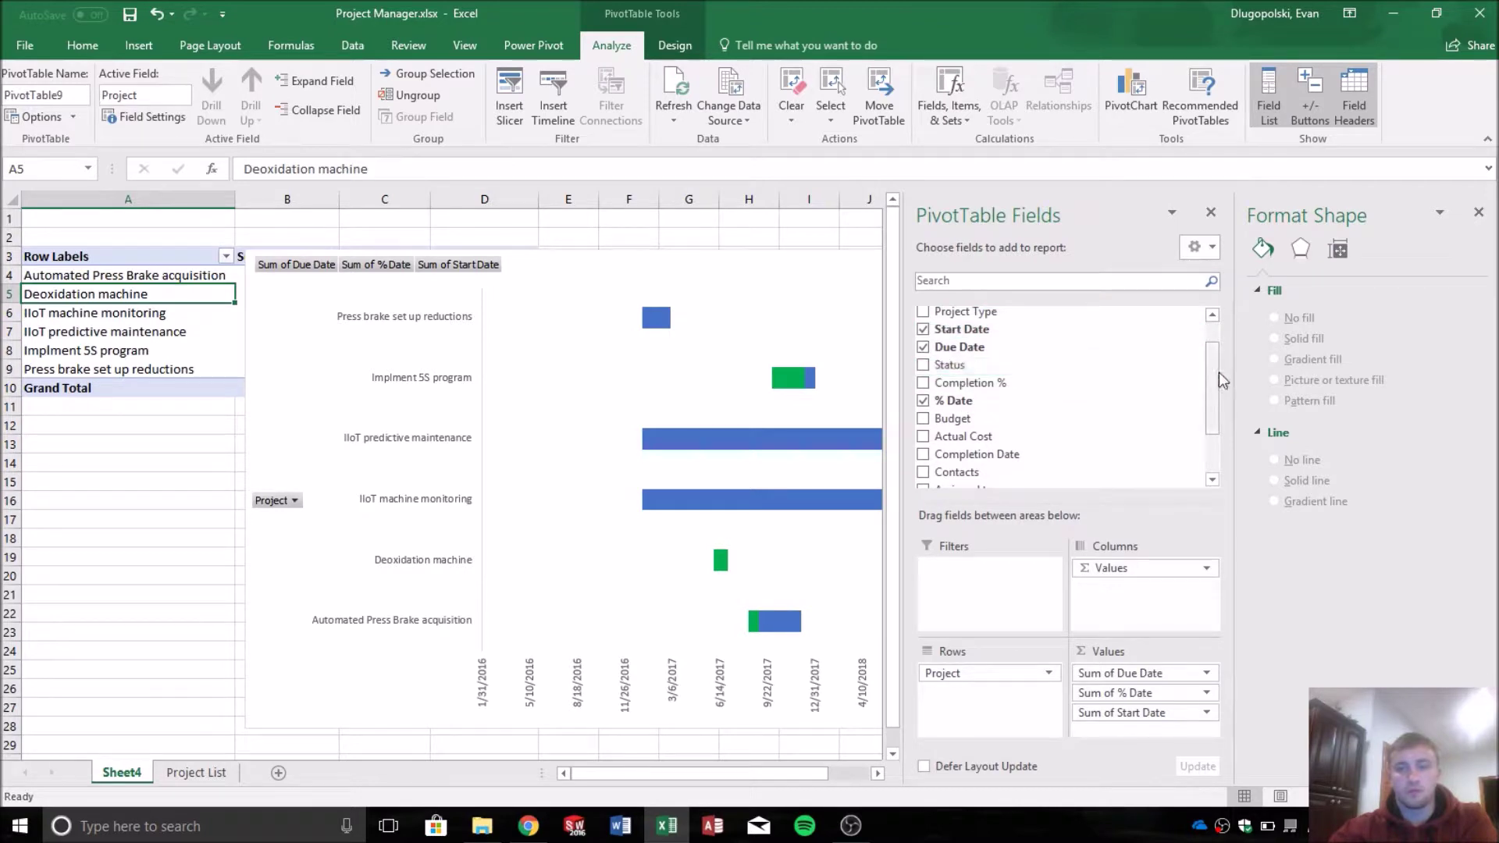
scroll(1068, 461, "down", 2)
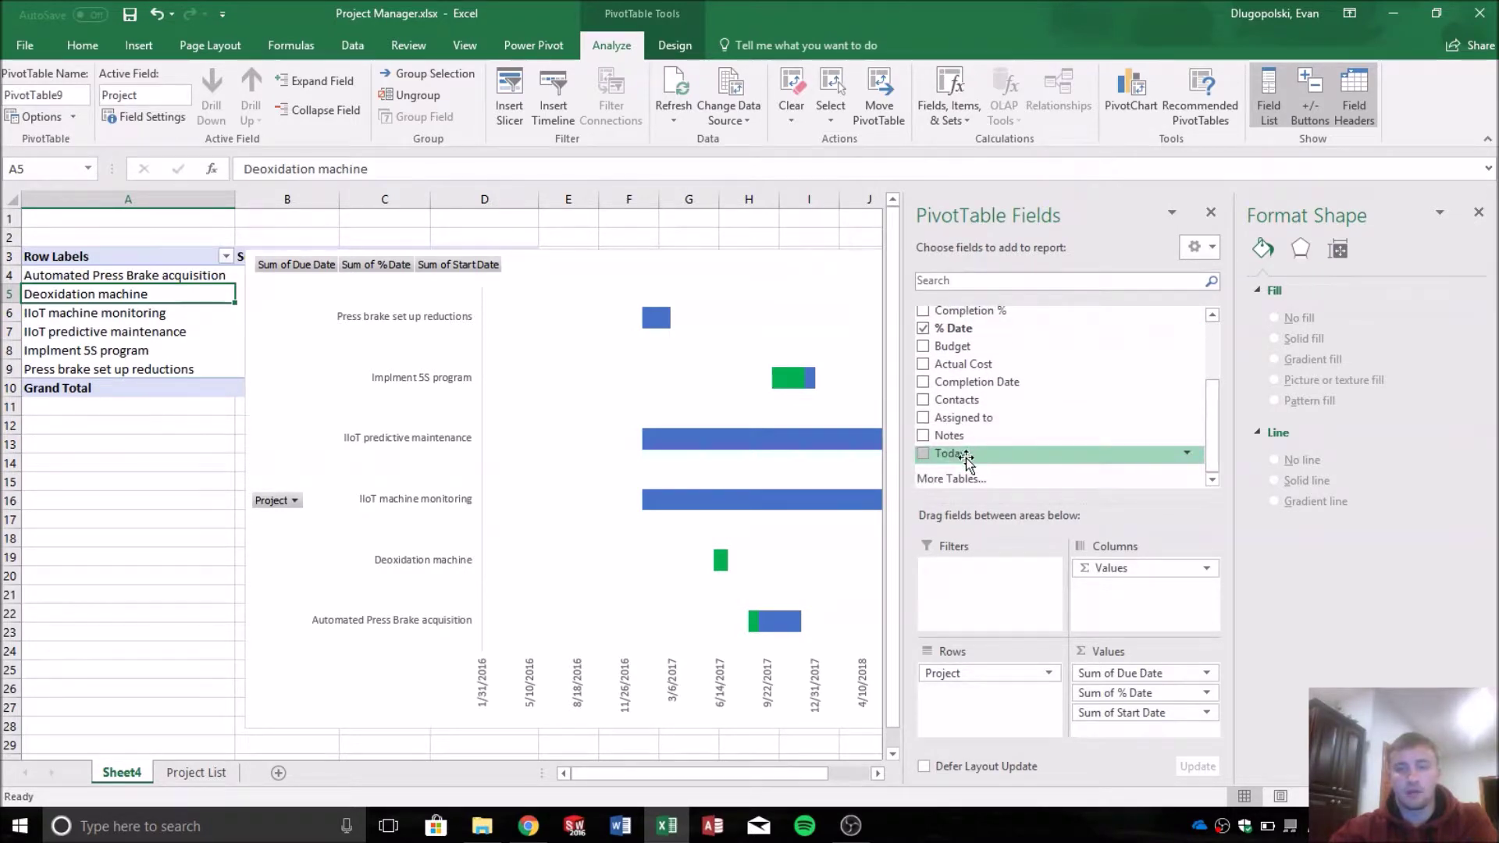
left_click_drag(968, 461, 1124, 730)
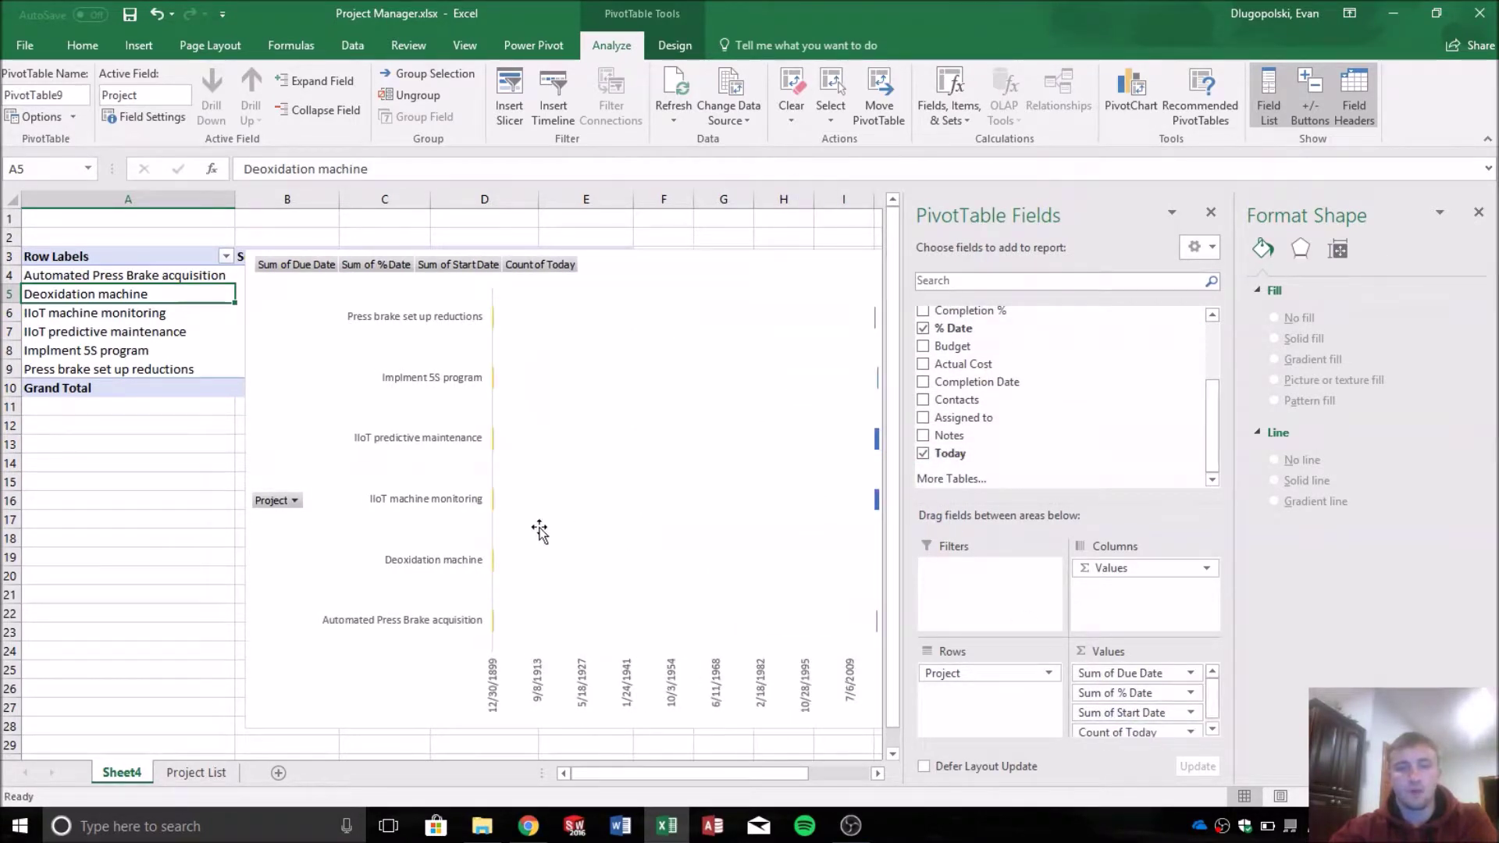
Glance at the Project List sheet, then move the chart down to uncover the pivot table.
left_click(186, 598)
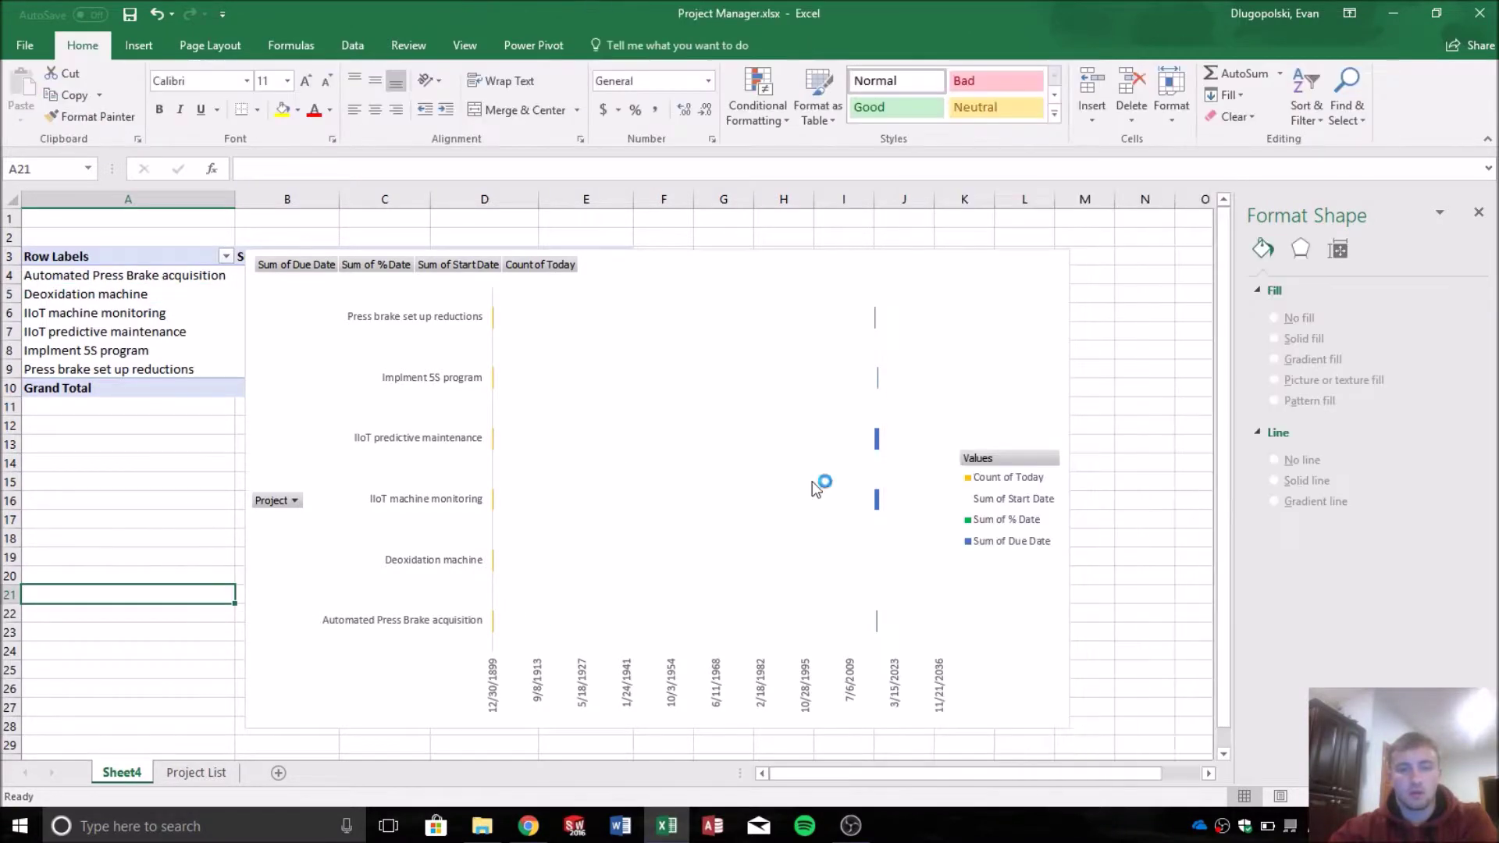
left_click(1050, 338)
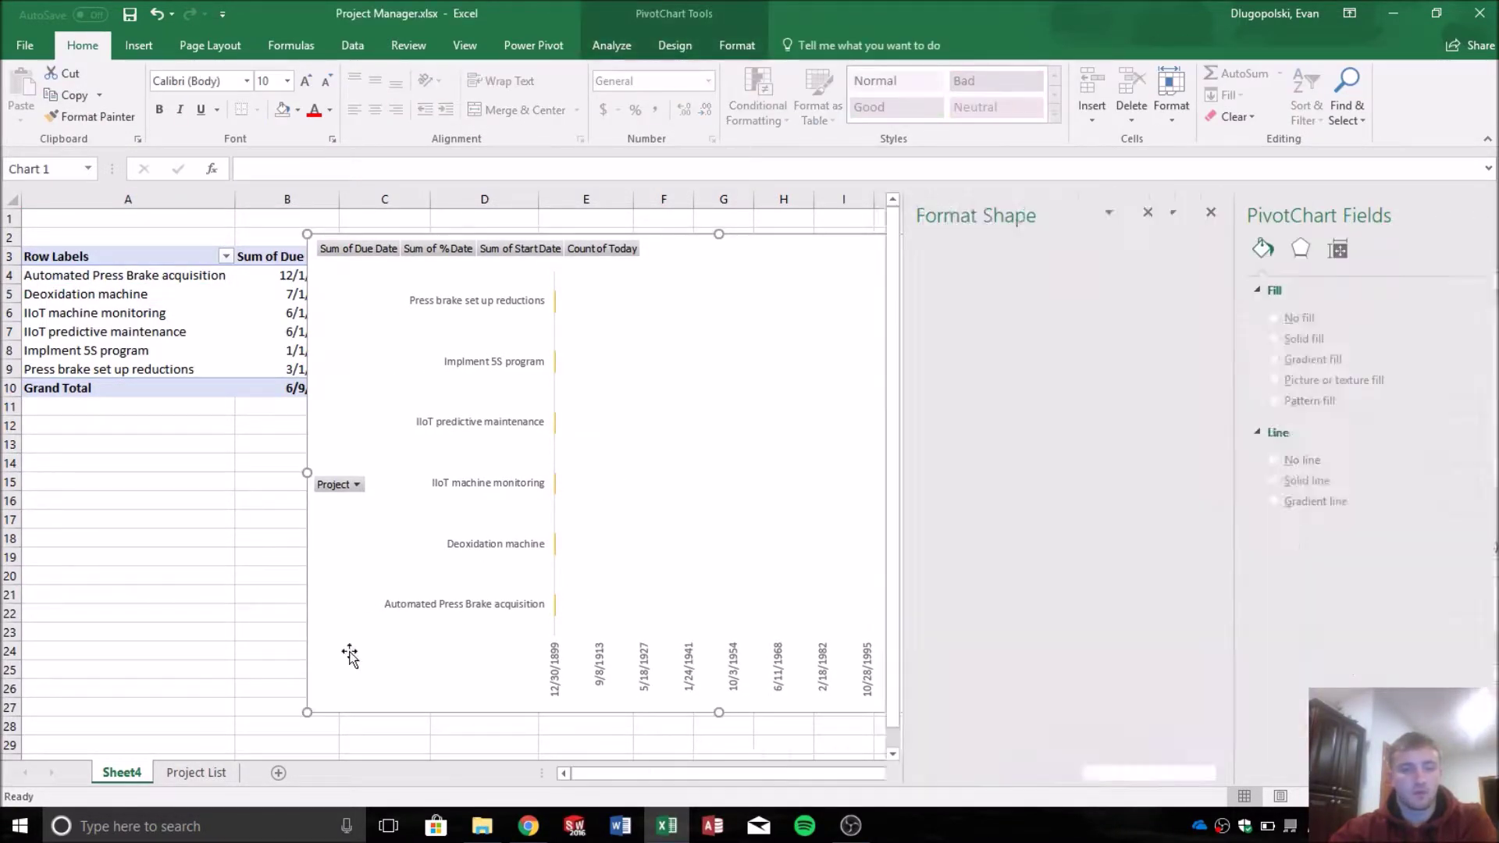
left_click(196, 772)
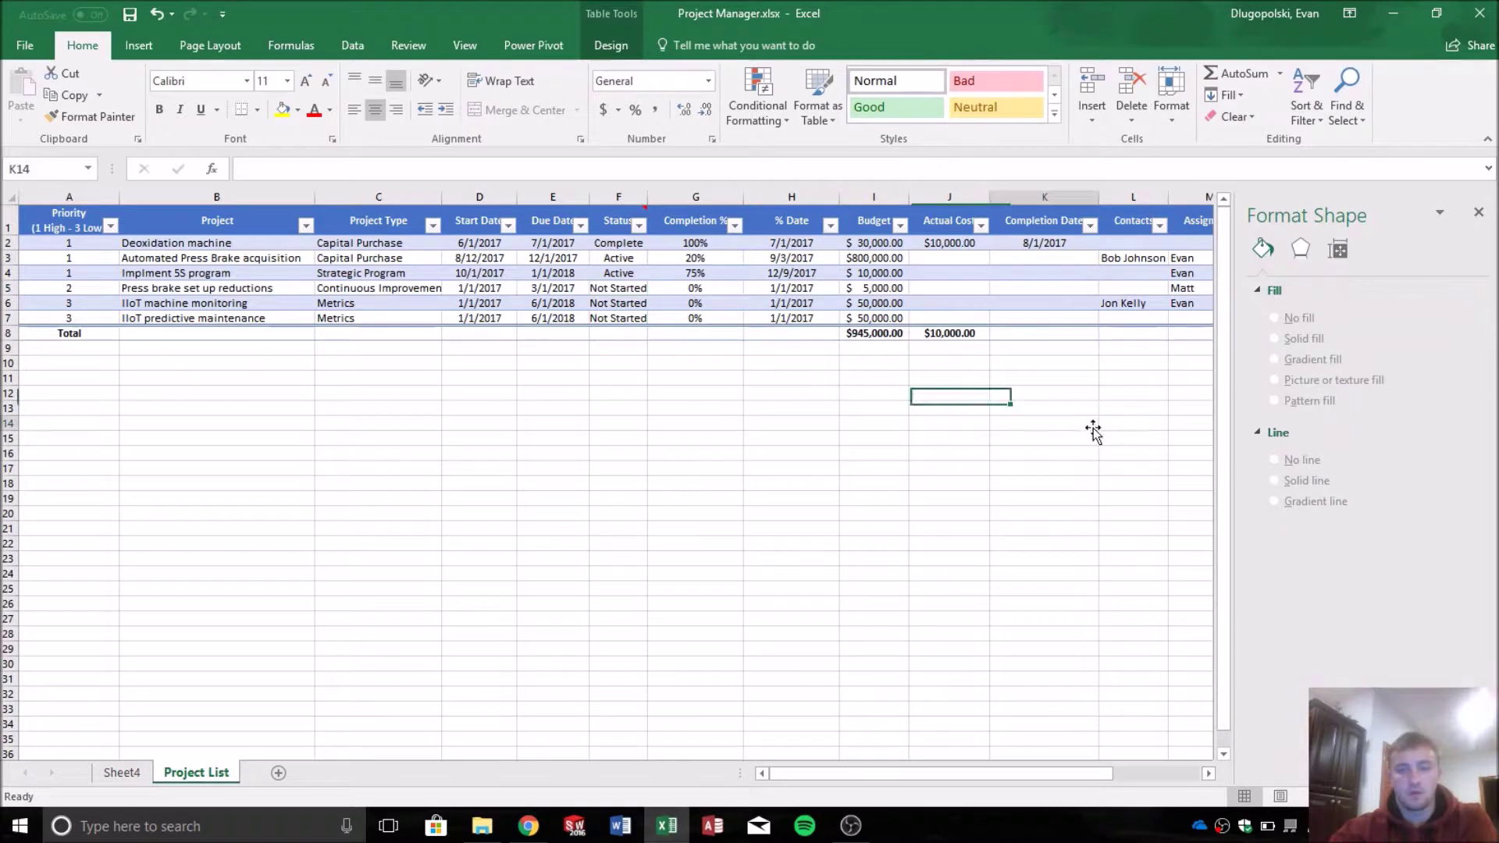
left_click(1085, 426)
left_click_drag(1047, 773, 1134, 769)
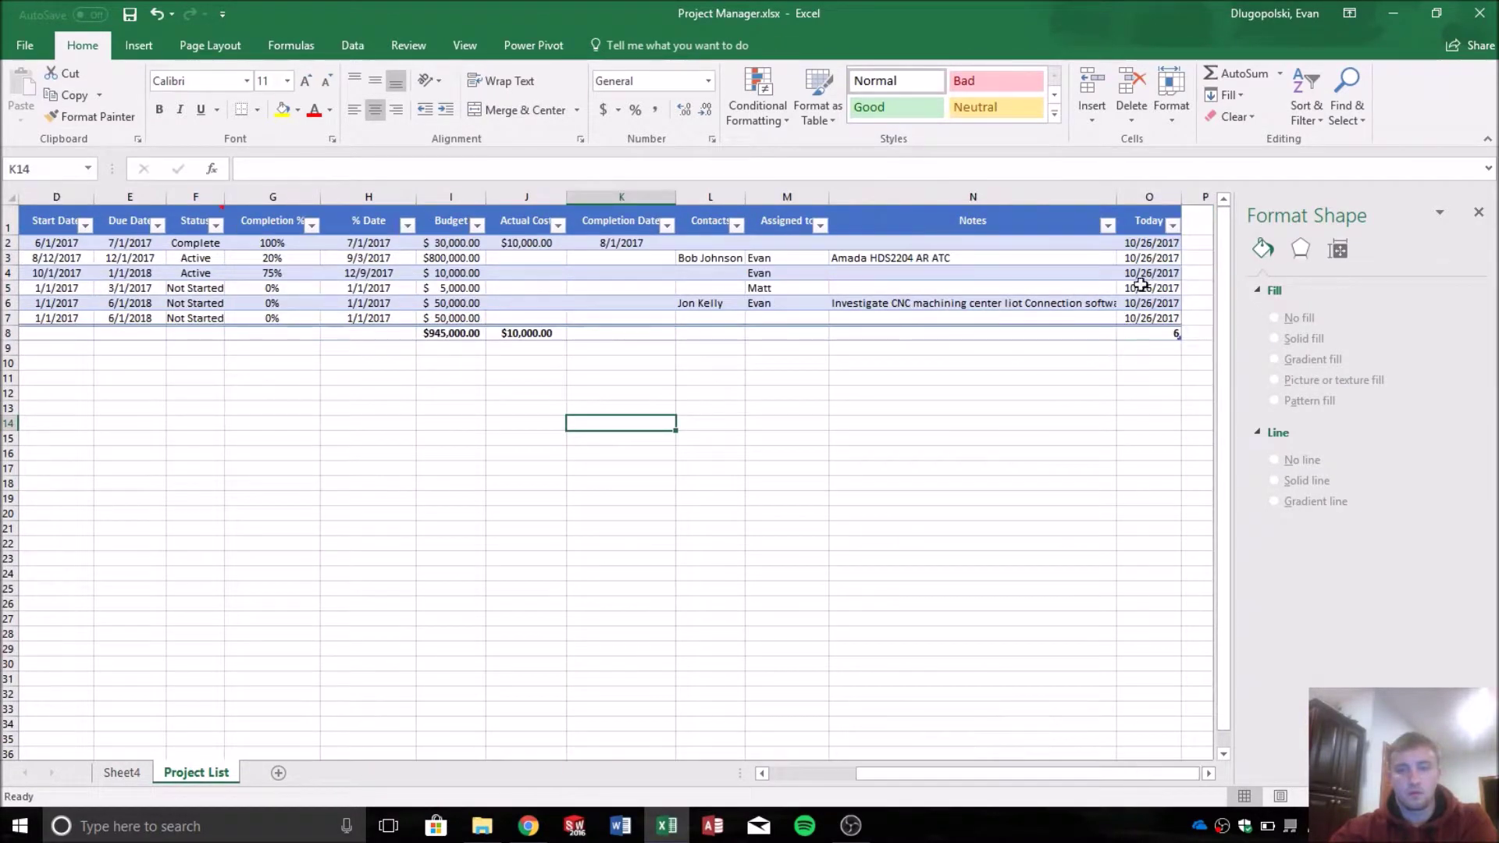
left_click_drag(1147, 242, 1148, 317)
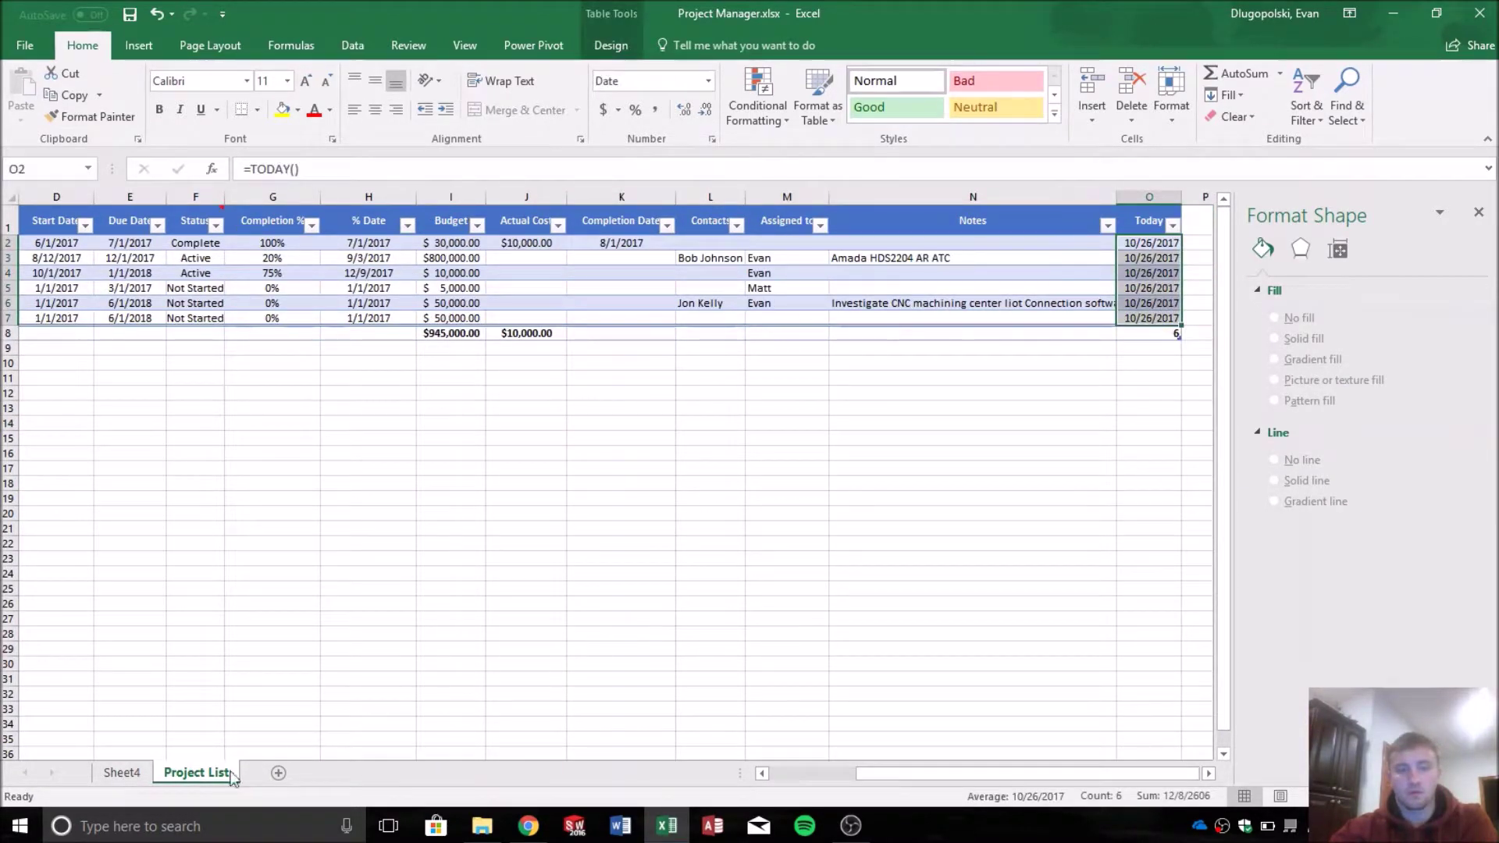
left_click(121, 772)
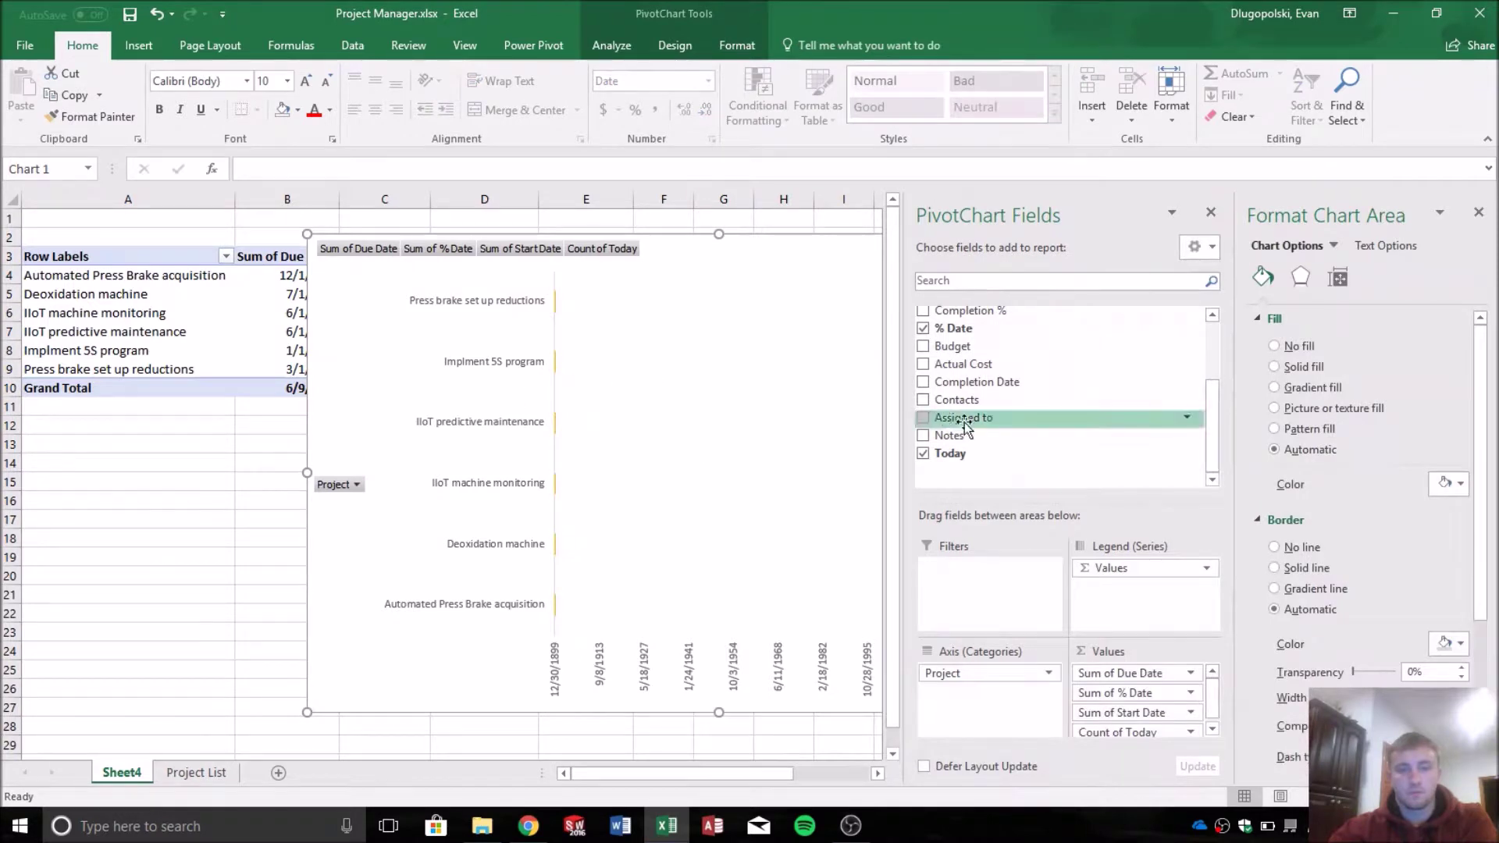
left_click(255, 284)
left_click_drag(445, 289, 333, 523)
left_click(617, 293)
Change Count of Today to Sum of Today and move the chart back over the pivot.
left_click_drag(626, 275, 620, 369)
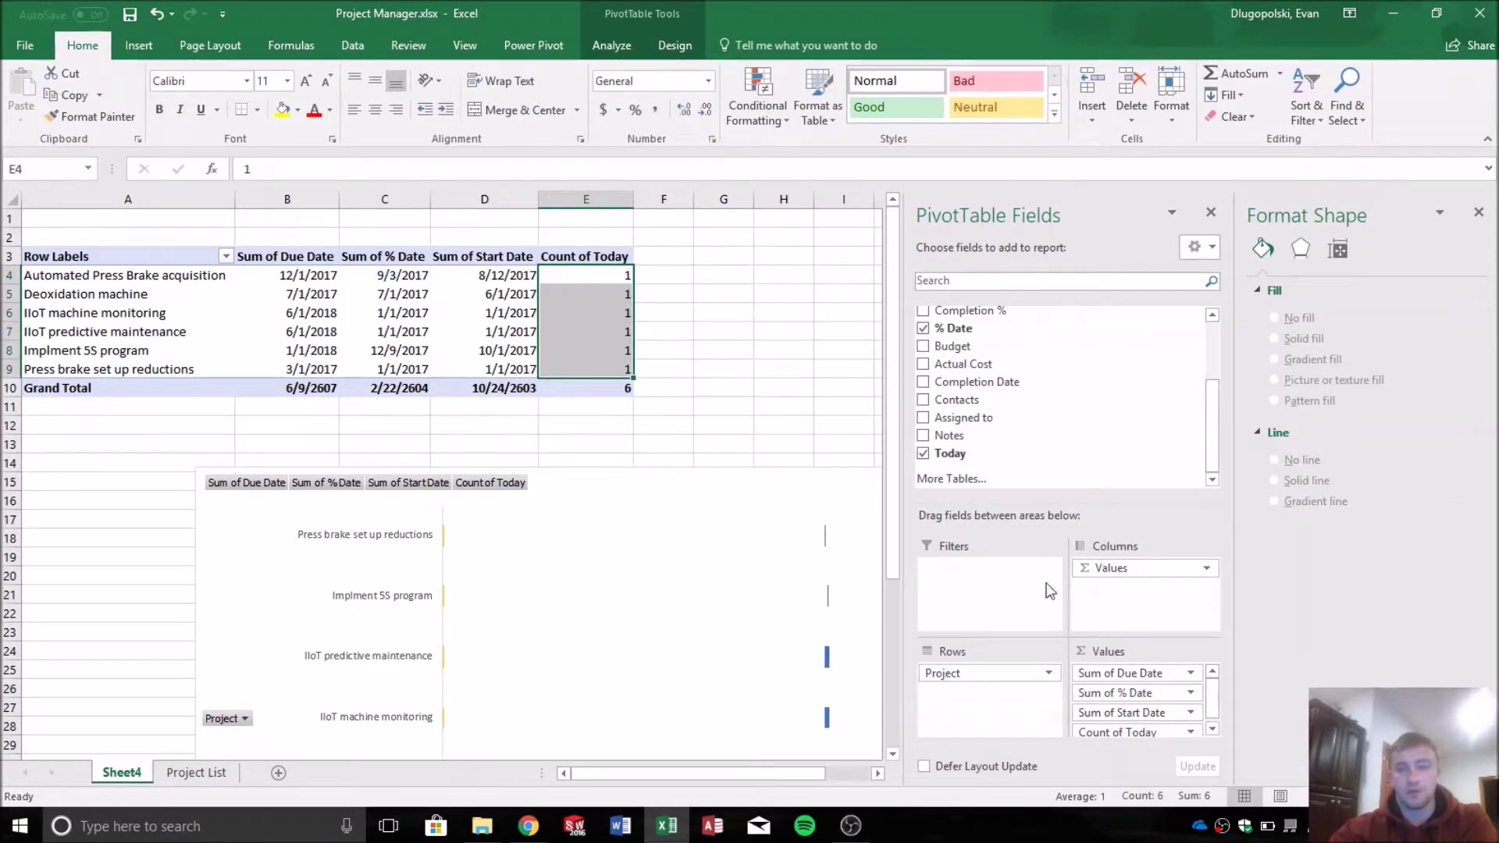
left_click(1174, 732)
left_click(1159, 714)
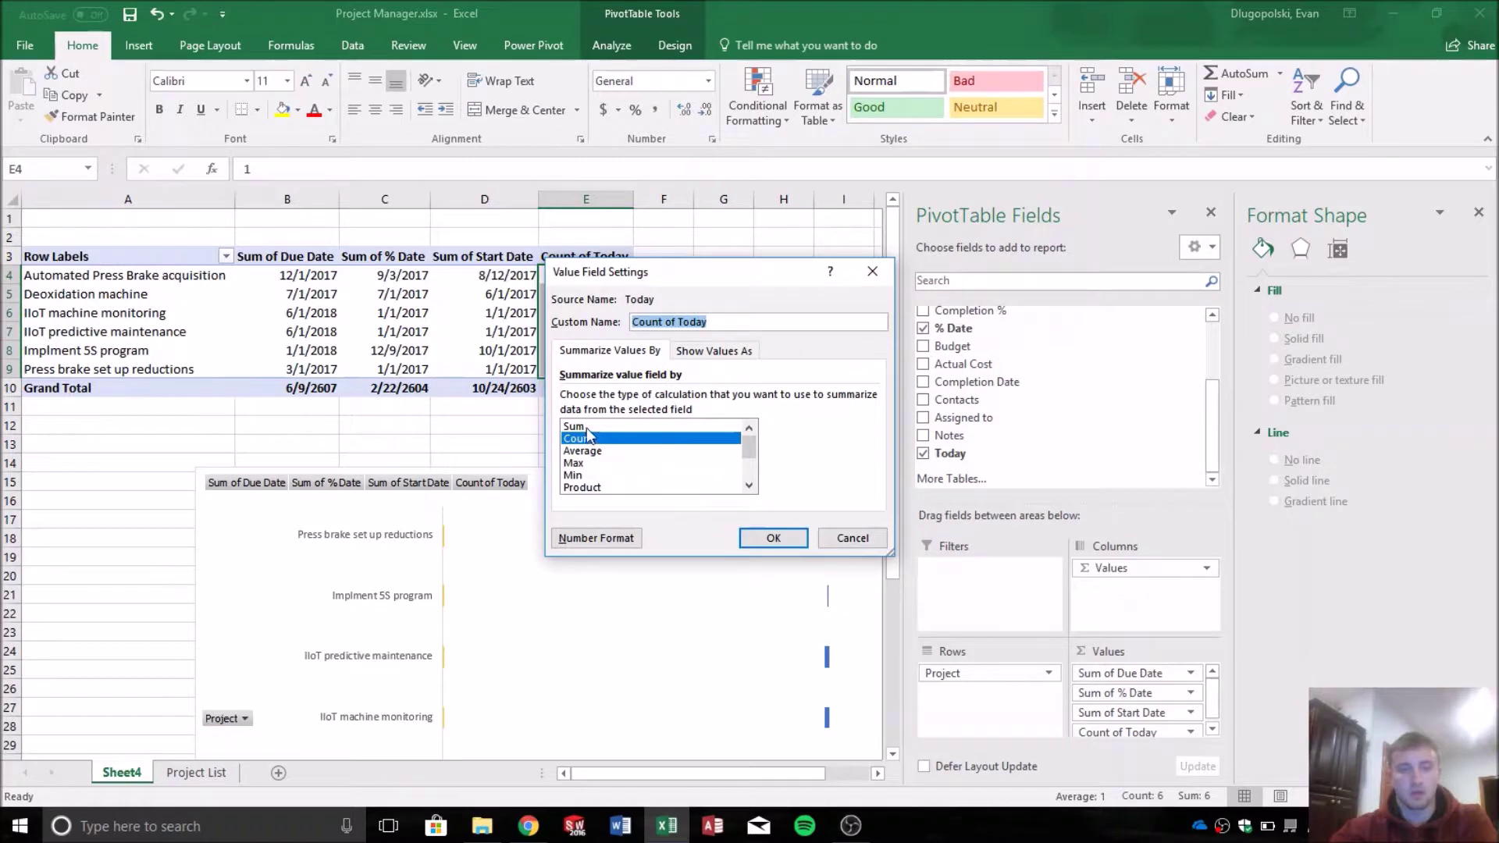
left_click(584, 427)
left_click(773, 538)
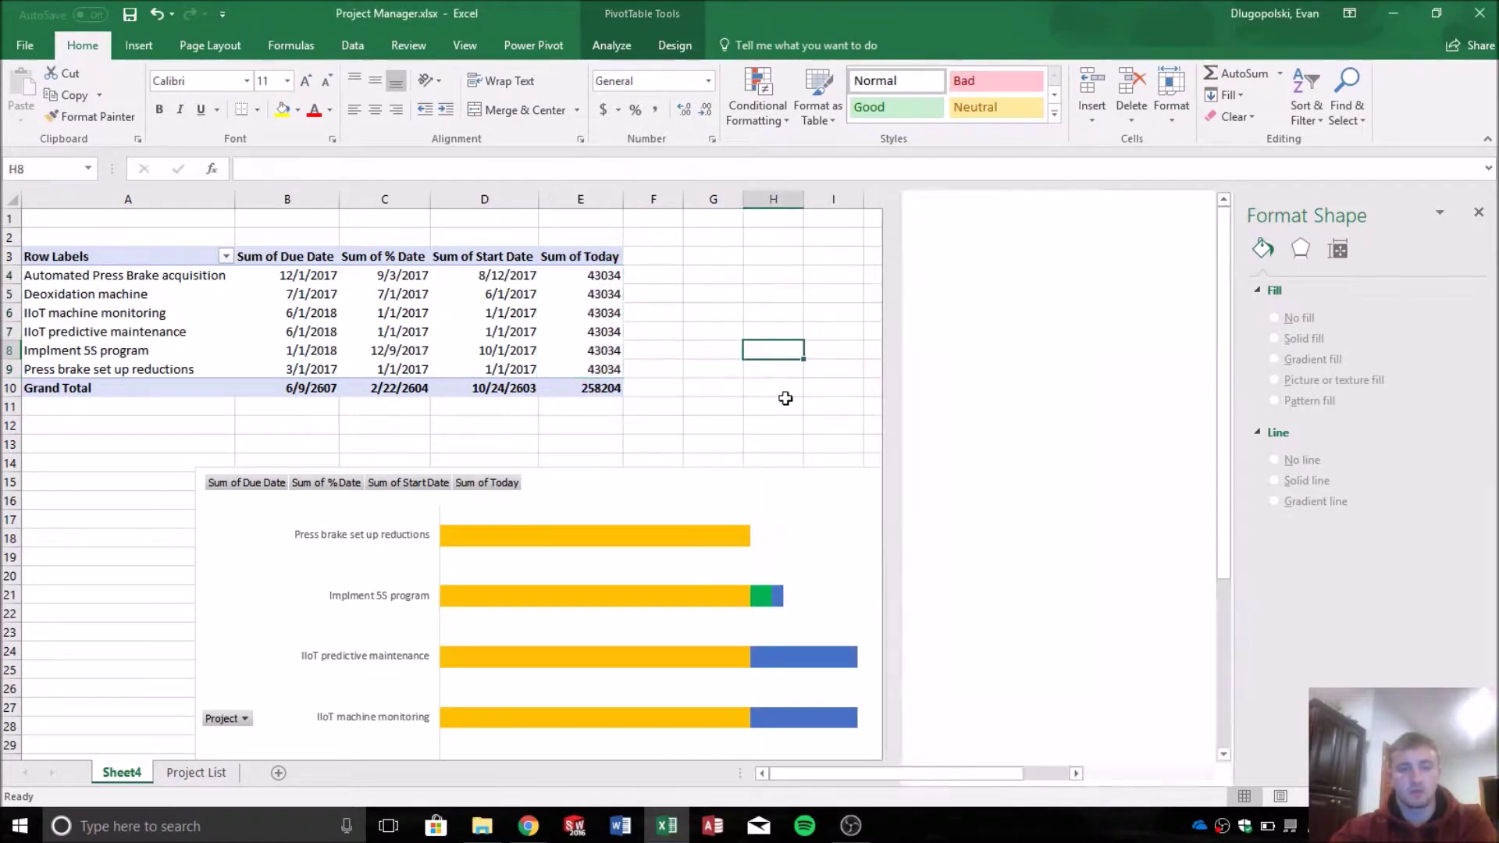
left_click_drag(944, 519, 897, 325)
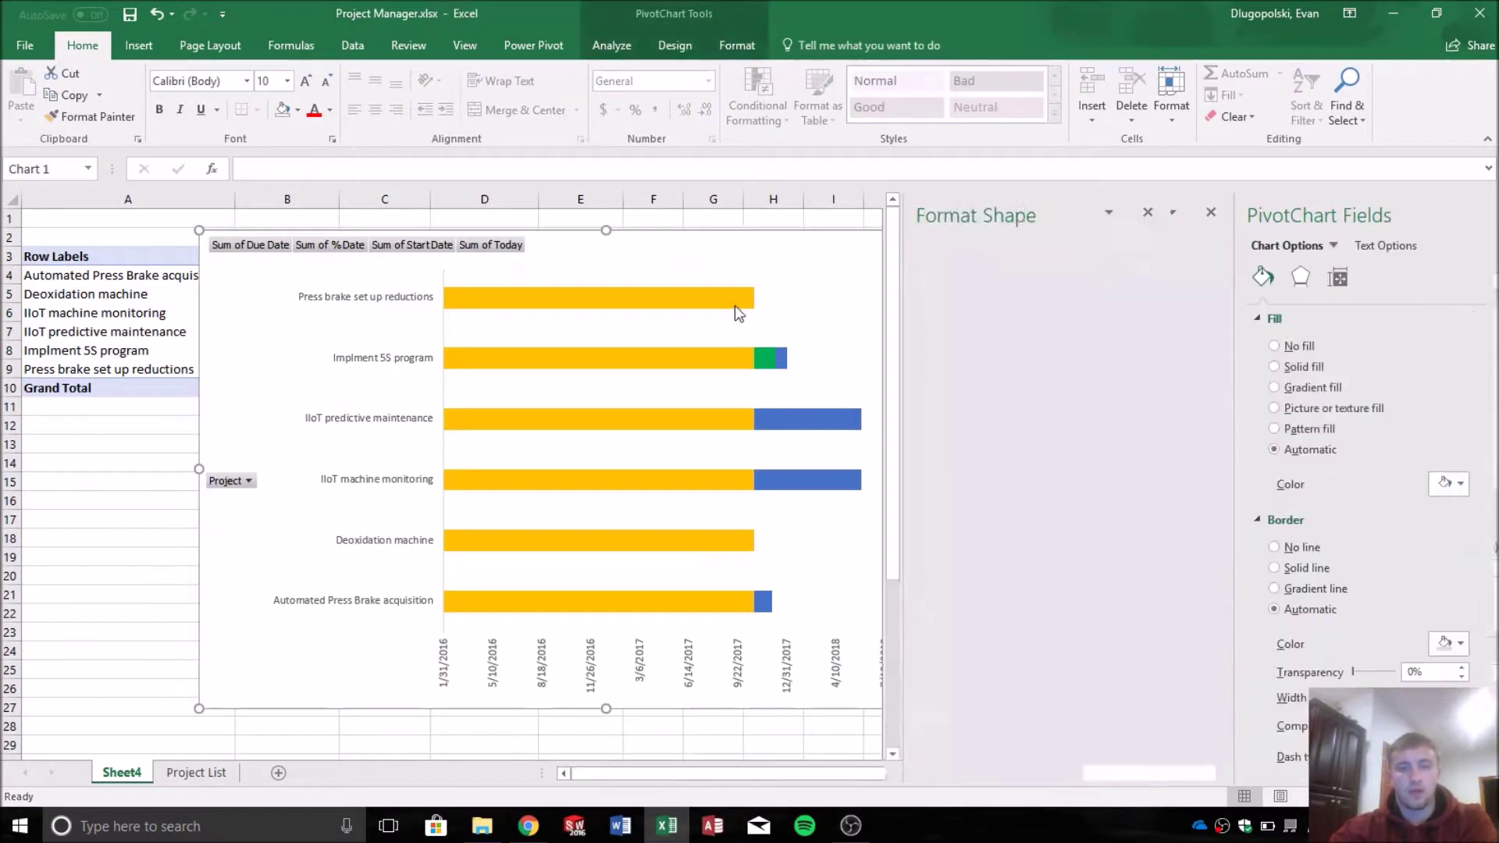
Set the Sum of Today bars to No fill and shift the chart to show the legend.
left_click(729, 298)
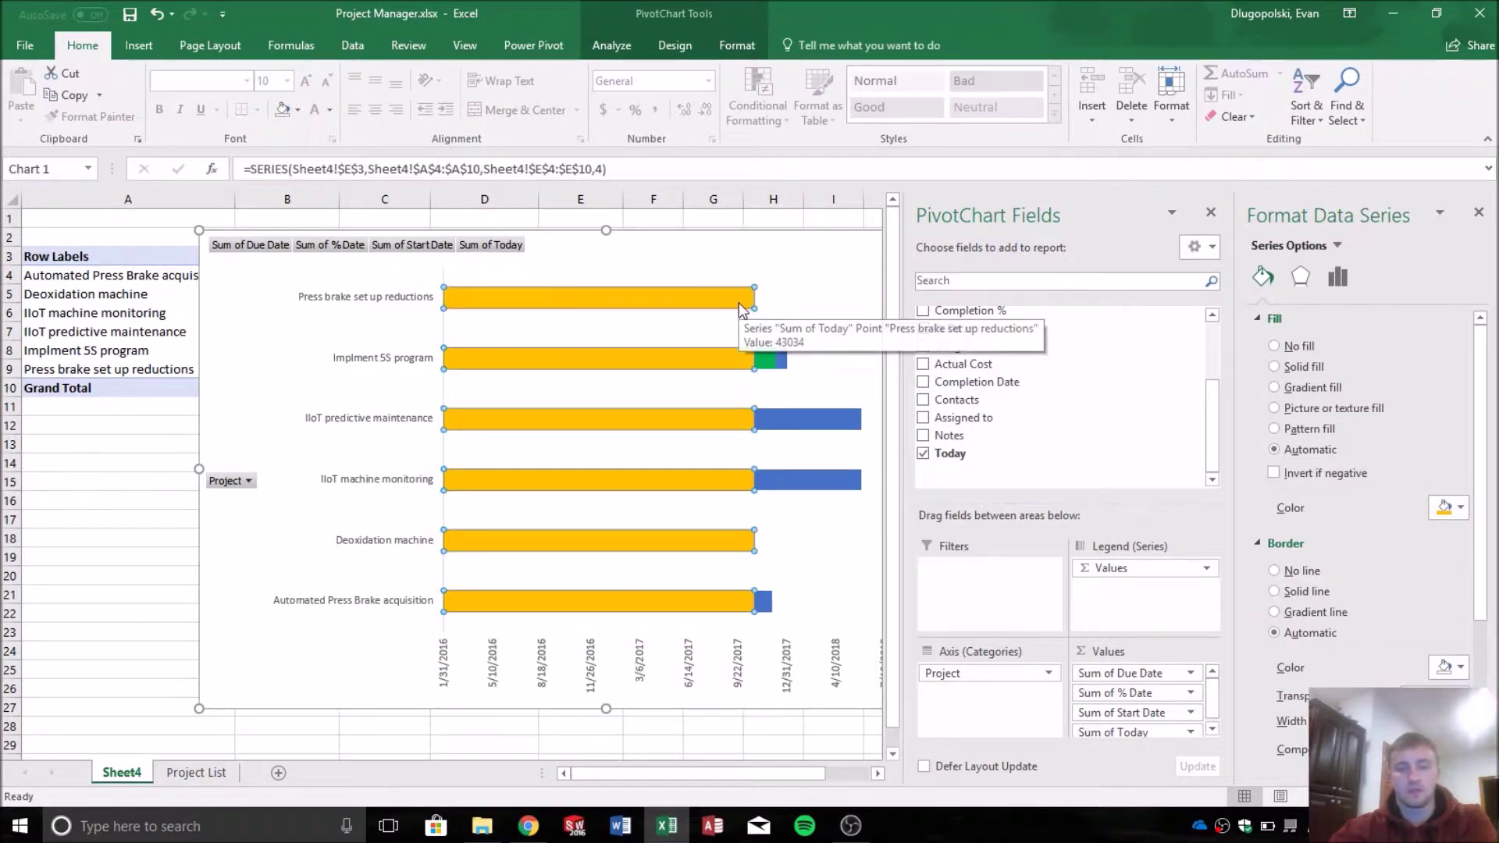
left_click(1281, 349)
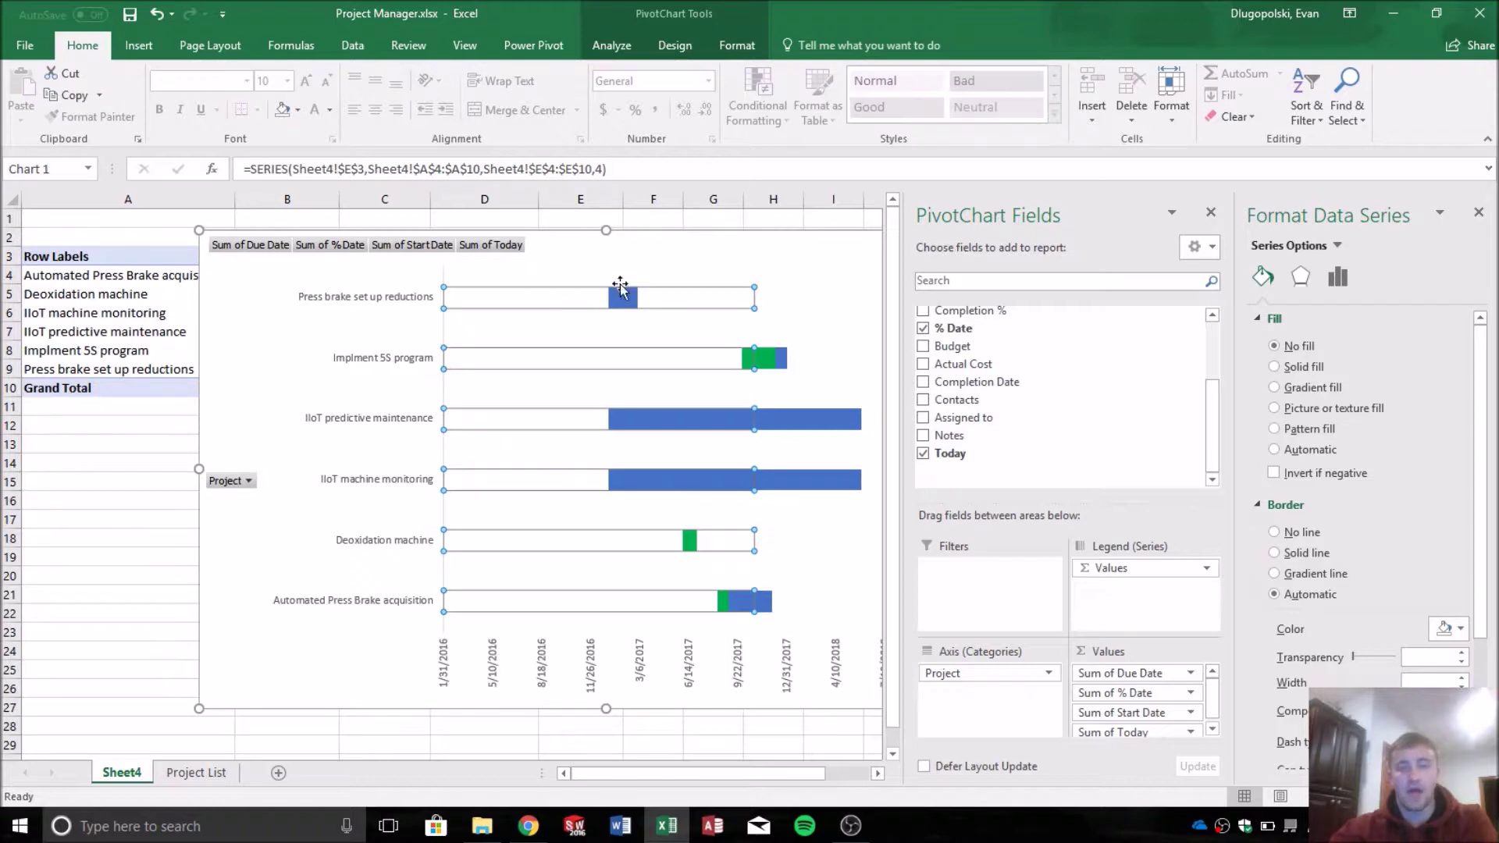
left_click(117, 464)
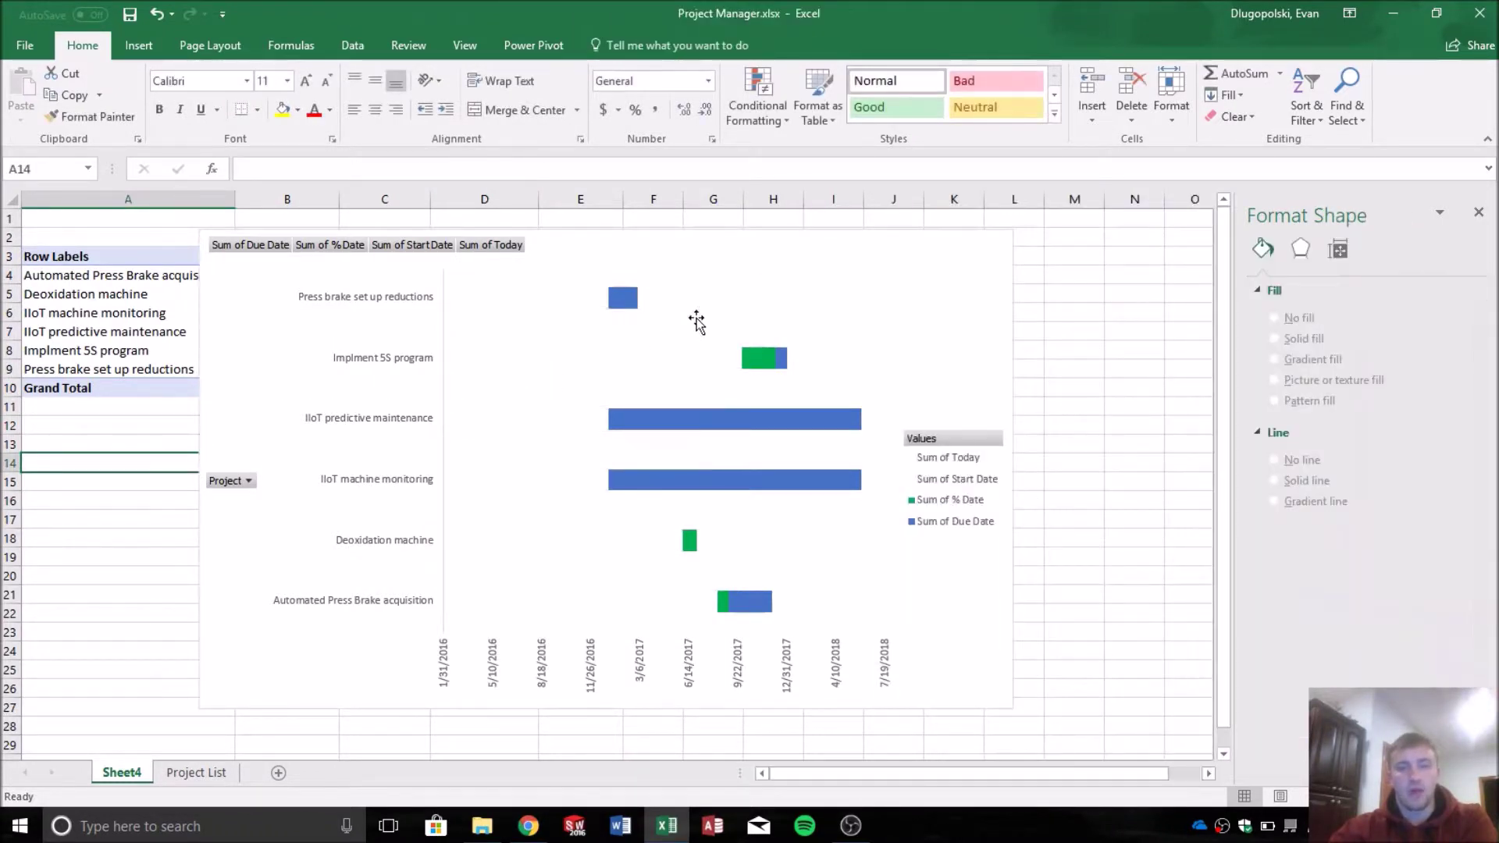
left_click(710, 300)
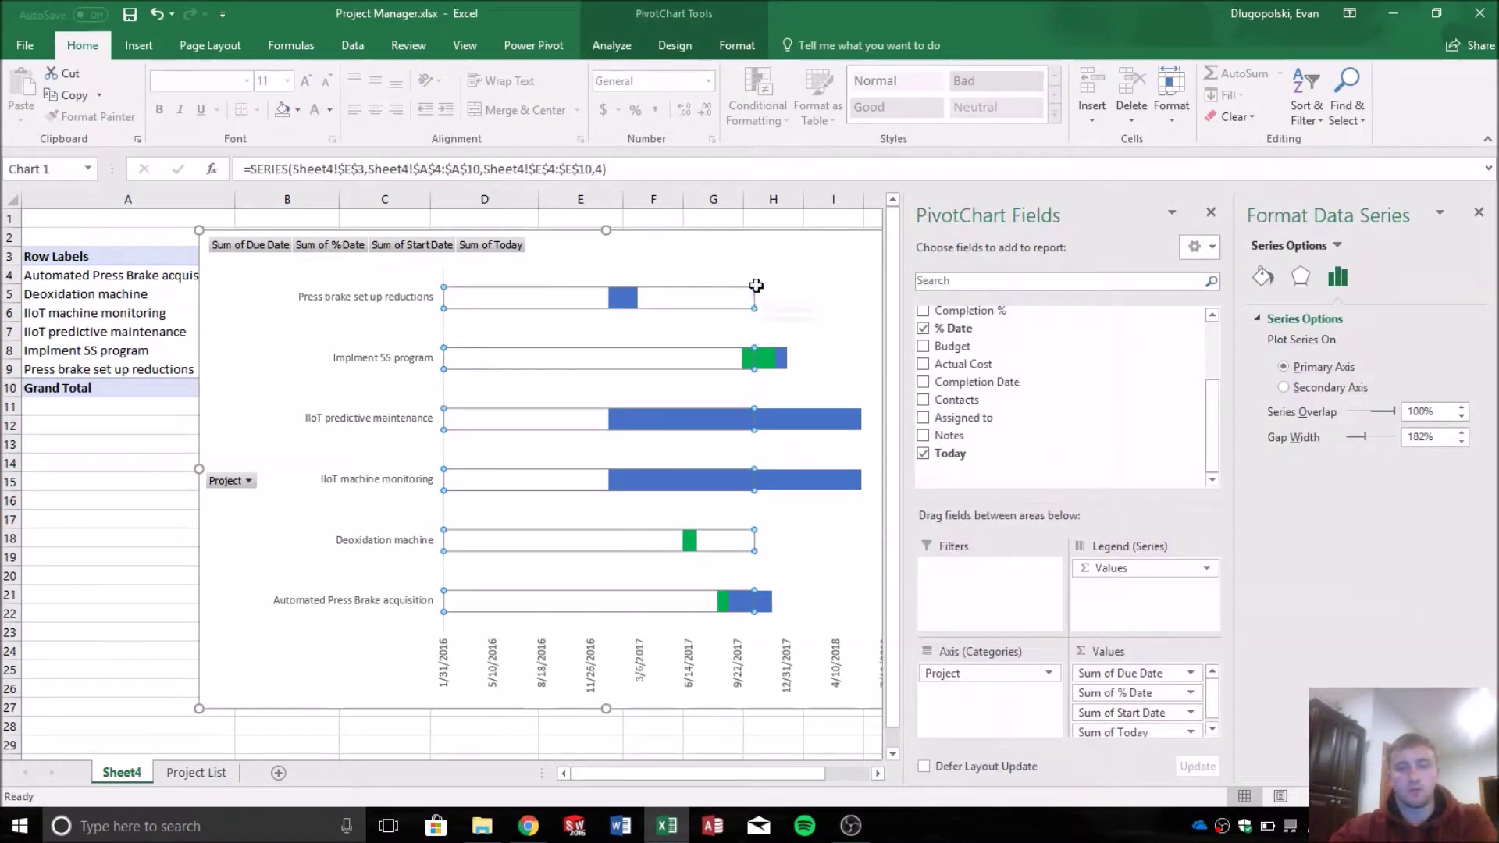
left_click(786, 320)
mouse_move(785, 320)
left_mouse_down()
mouse_move(752, 308)
mouse_move(830, 301)
mouse_move(795, 311)
left_mouse_up()
left_click_drag(261, 307, 83, 364)
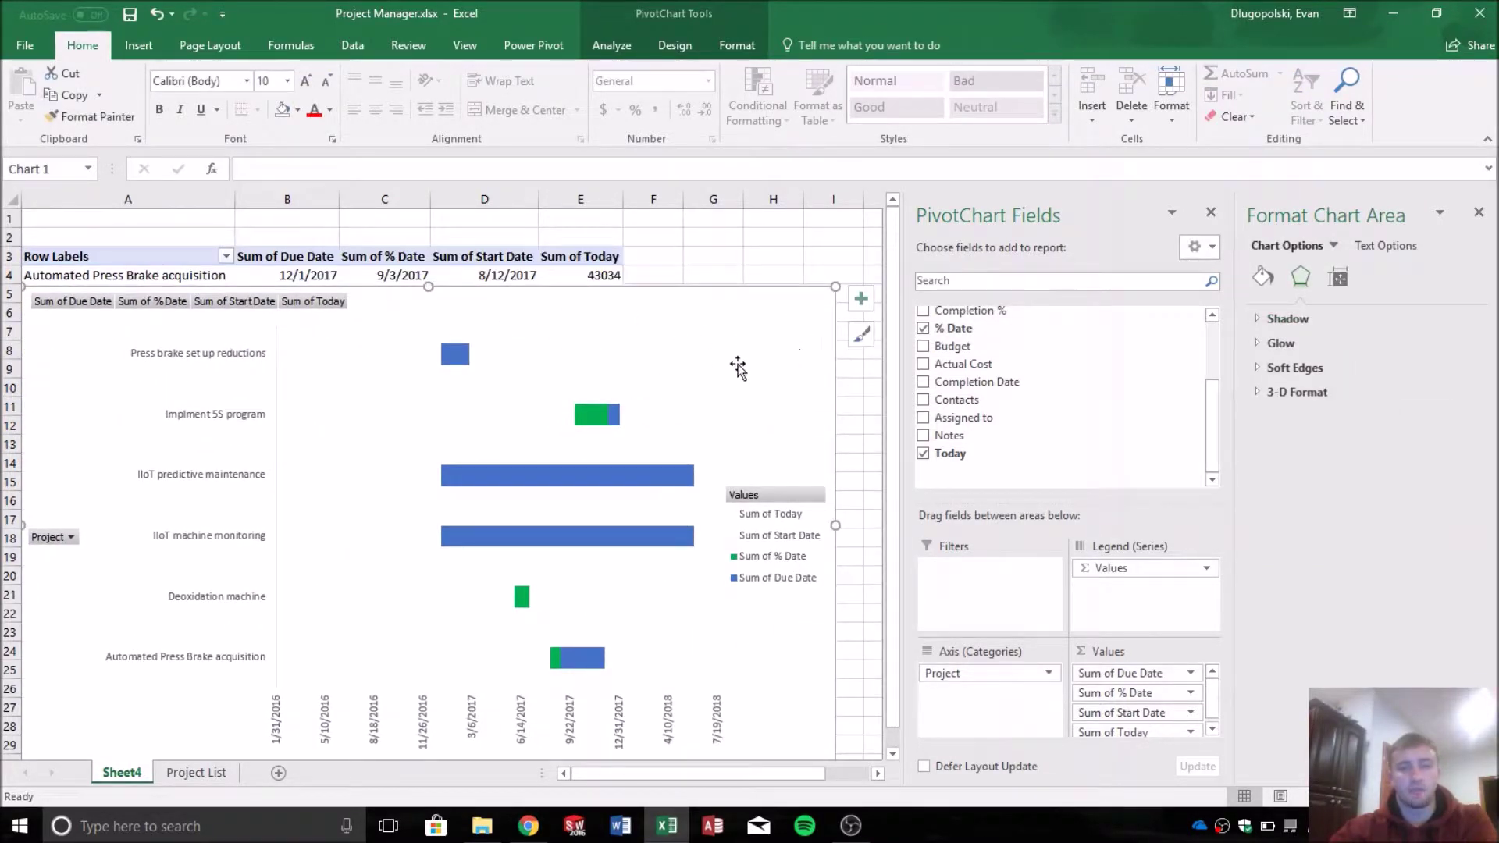
left_click(616, 362)
left_click(584, 356)
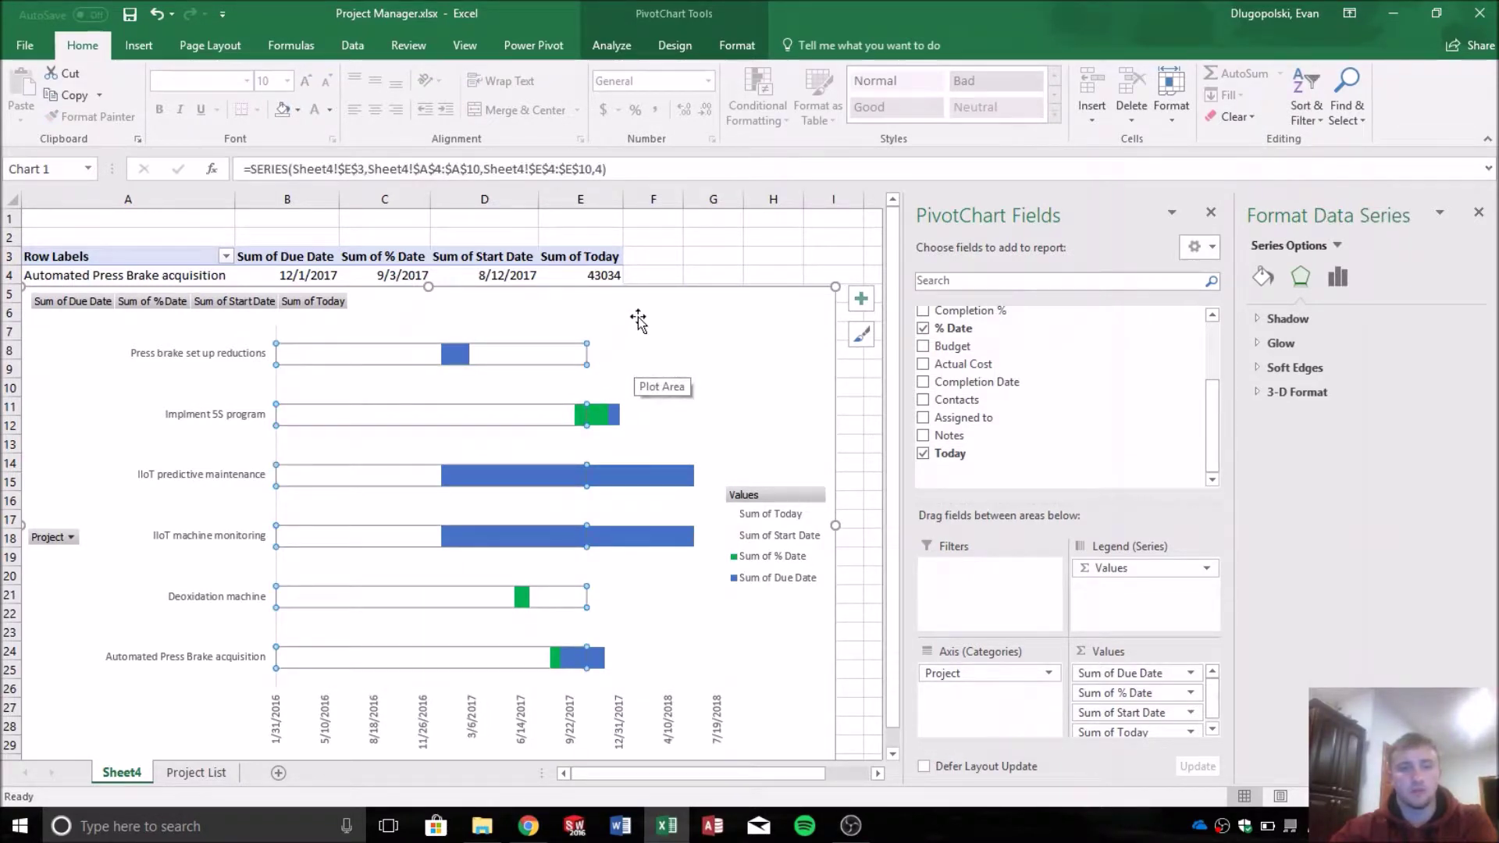
Add a linear trendline to the Sum of Today series.
left_click(861, 299)
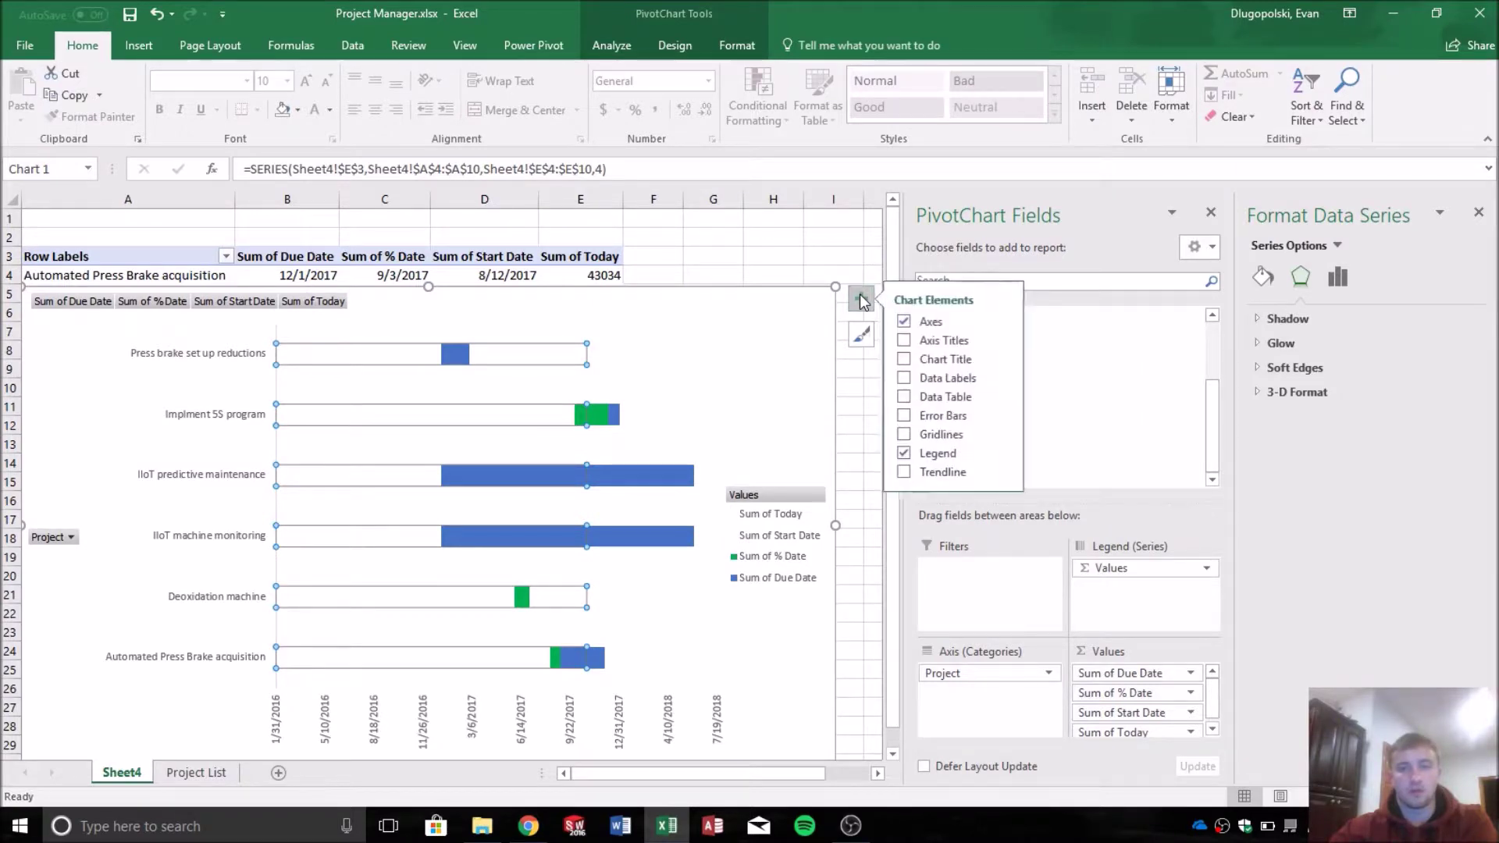
left_click(906, 472)
left_click(848, 407)
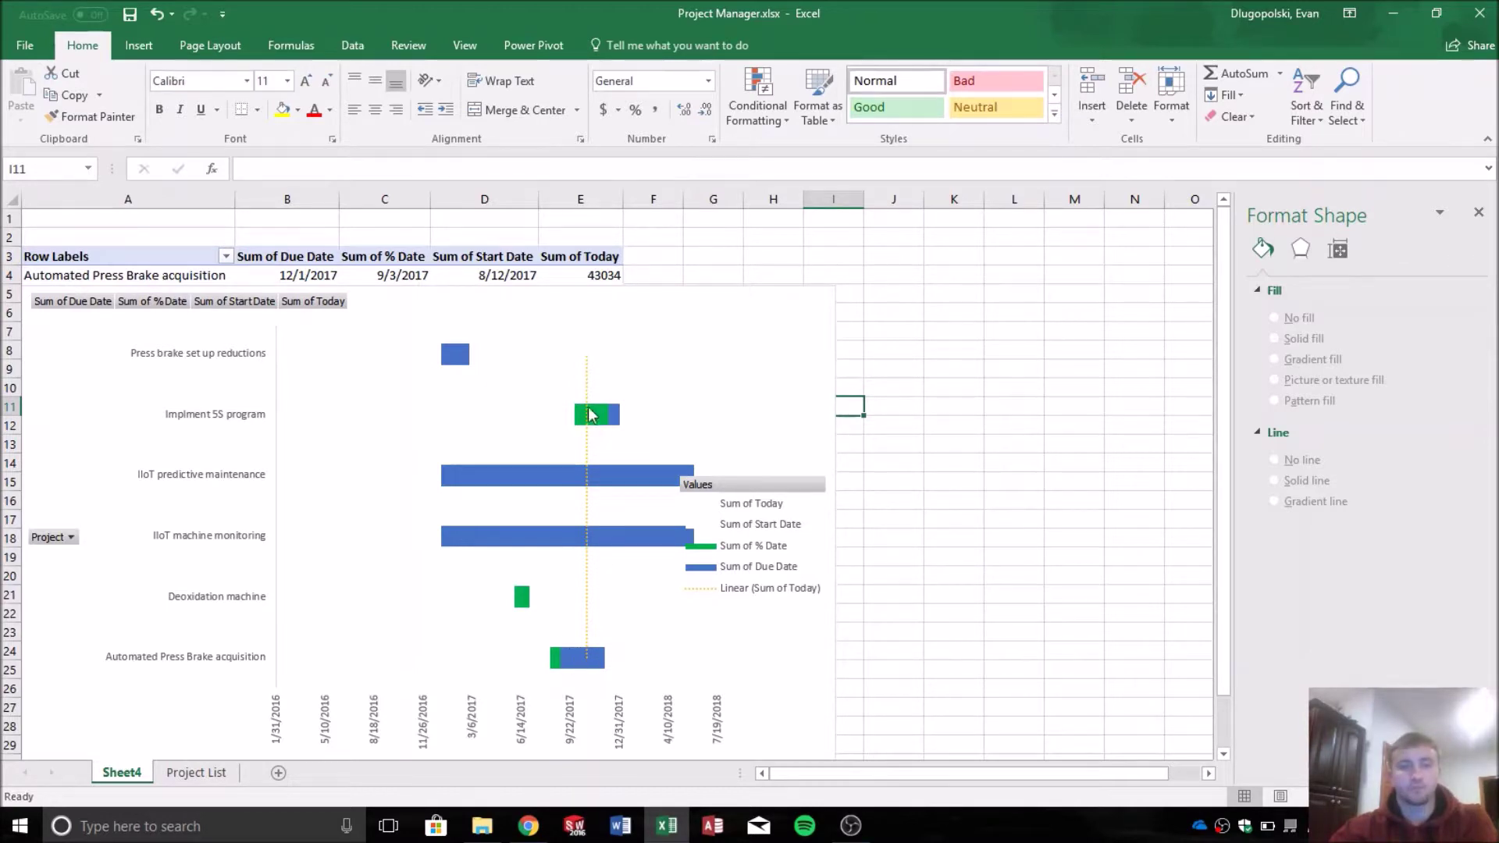
Format the Today trendline as a thin, solid red line.
left_click(587, 368)
double_click(587, 368)
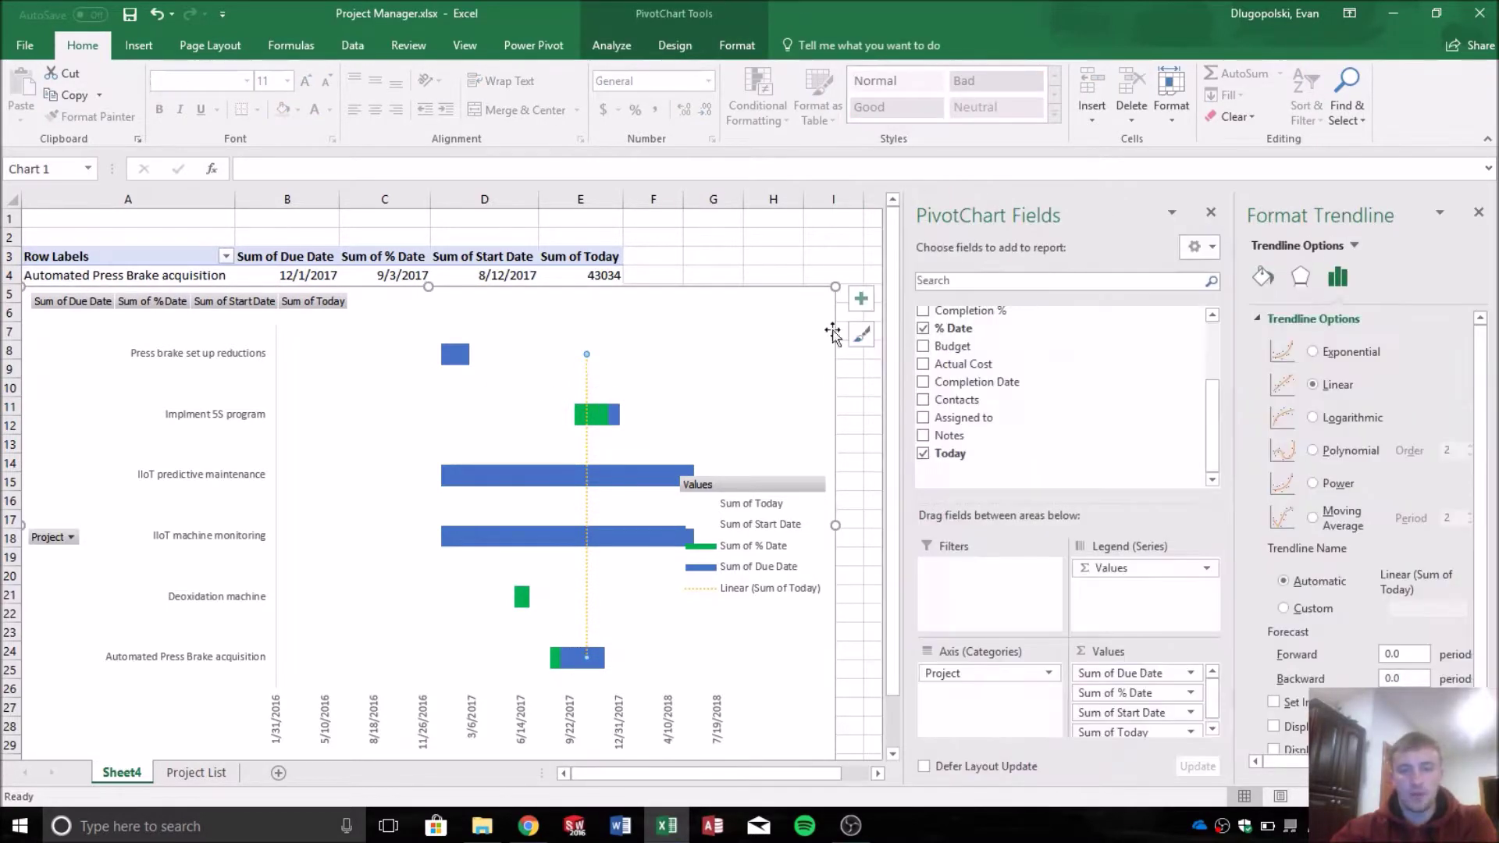
left_click(1210, 213)
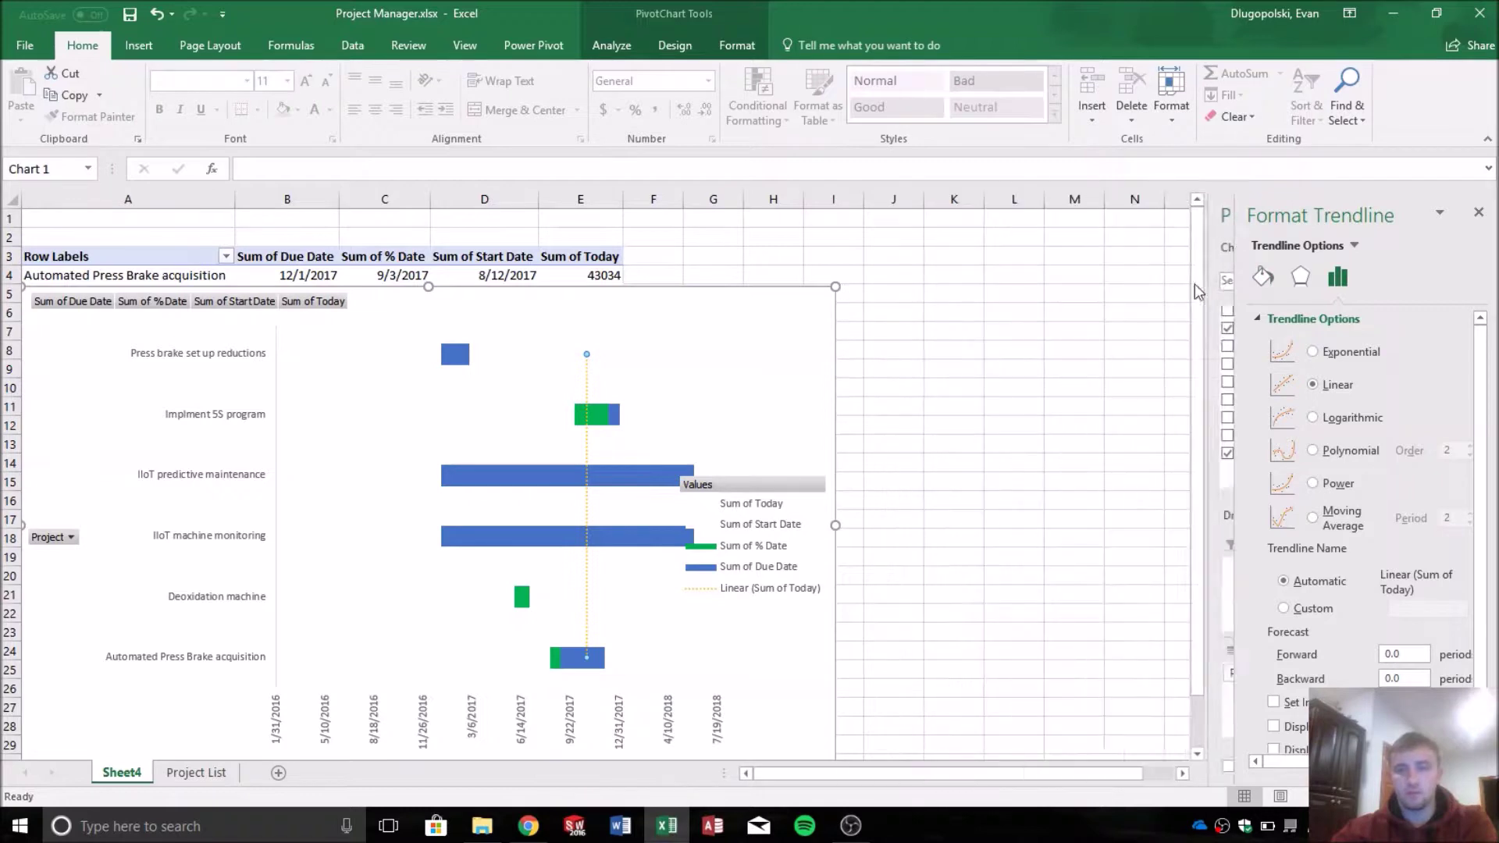
left_click(1264, 277)
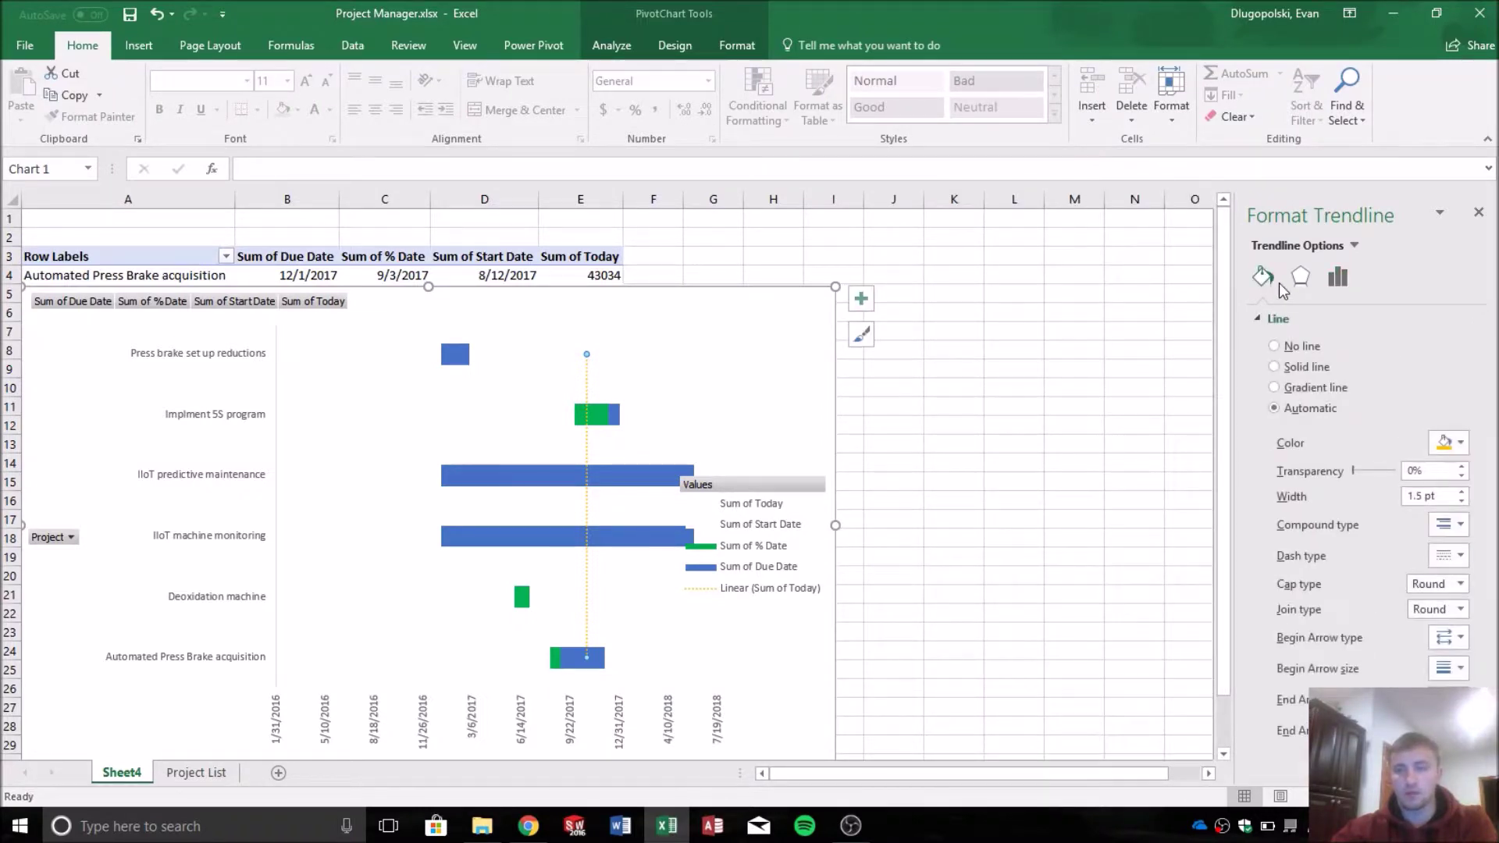
left_click(1450, 442)
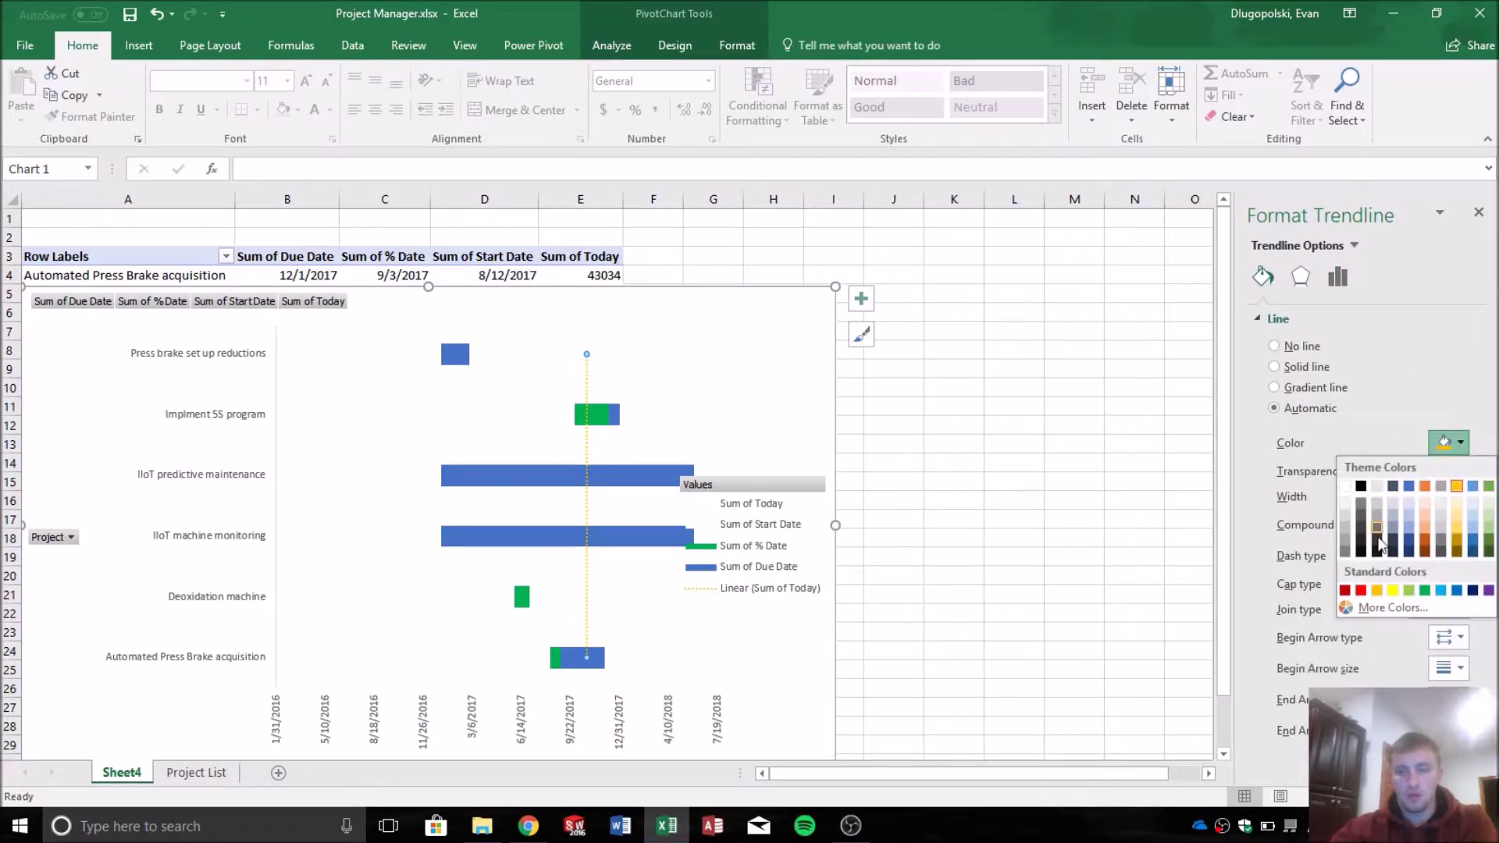
left_click(1359, 591)
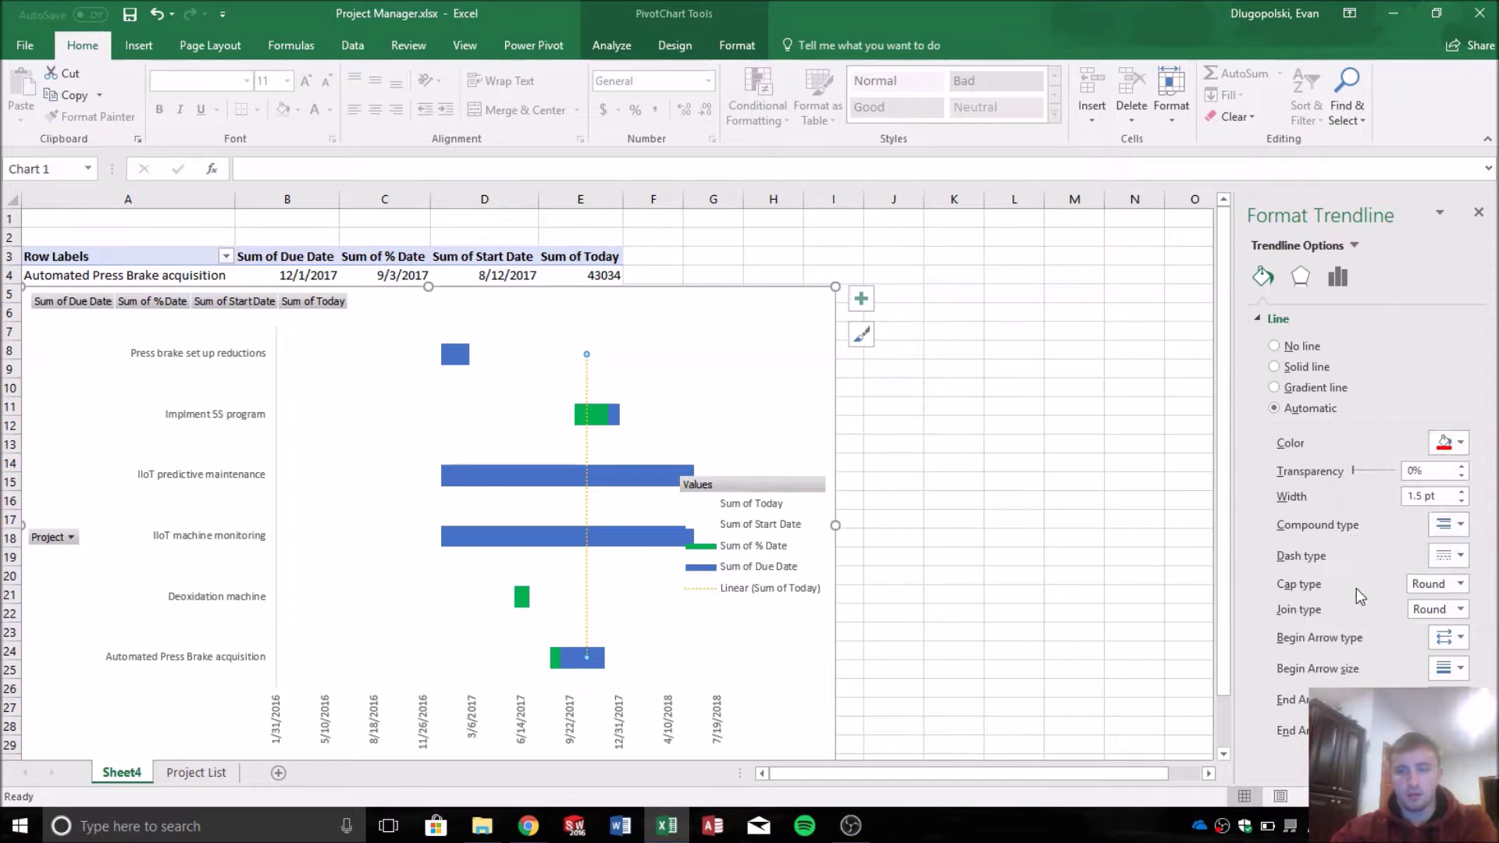
left_click(1454, 522)
left_click(1453, 533)
left_click(1450, 555)
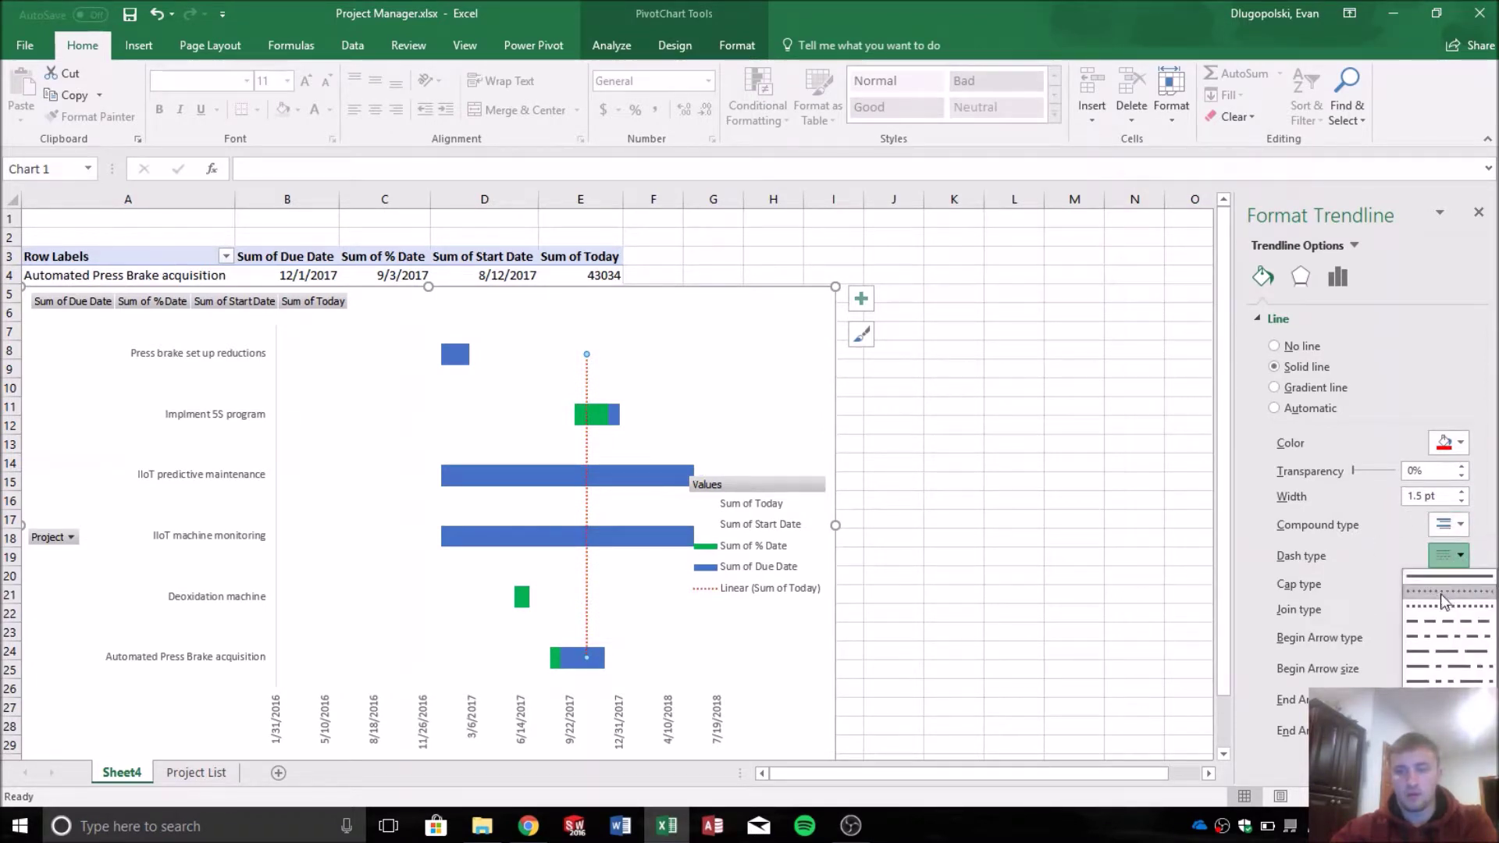
left_click(1443, 577)
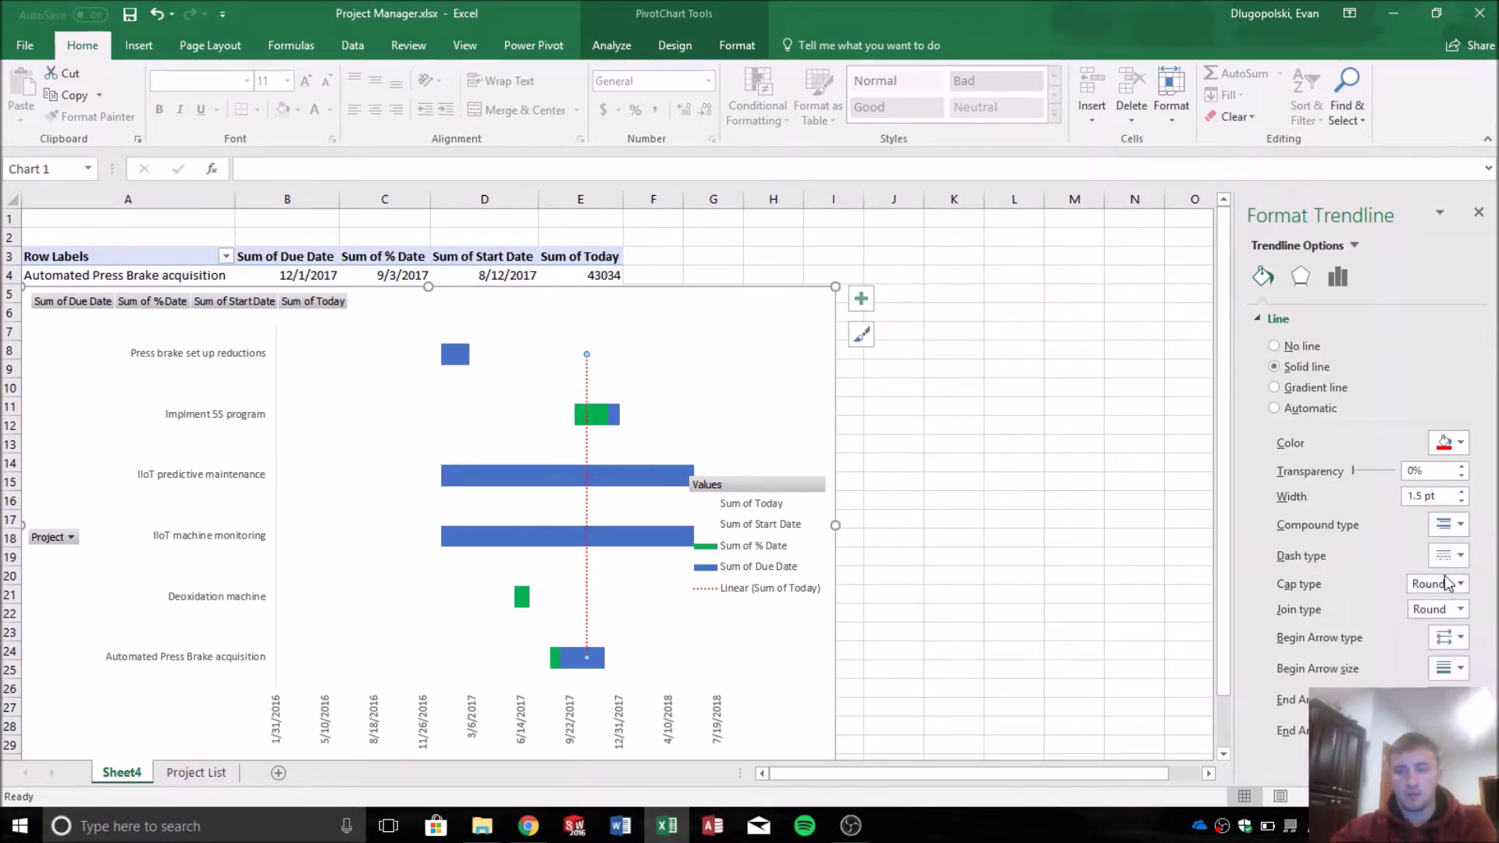
left_click(1465, 502)
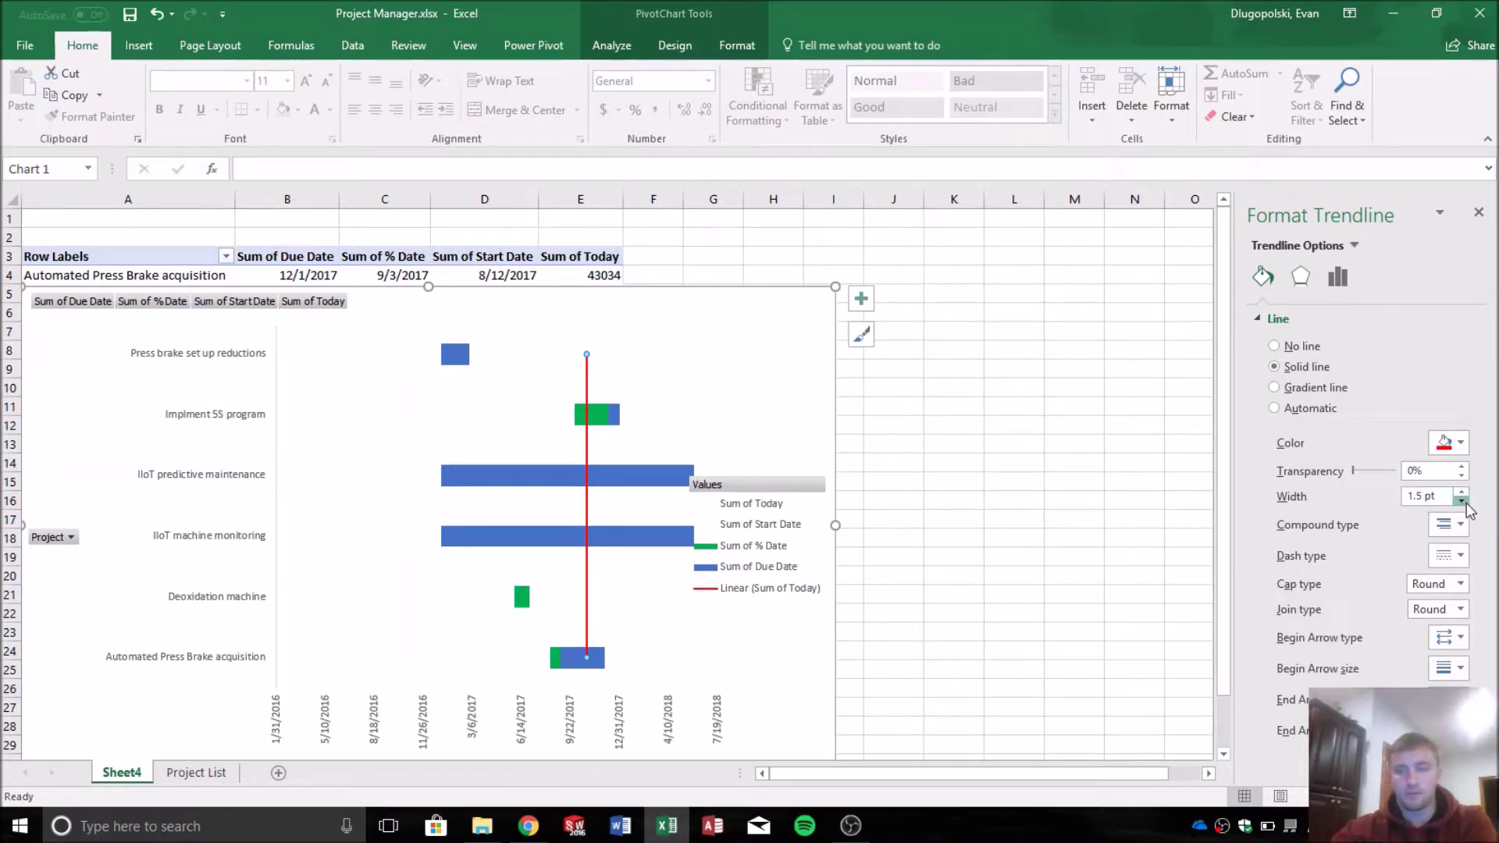
left_click(1465, 501)
left_click(977, 501)
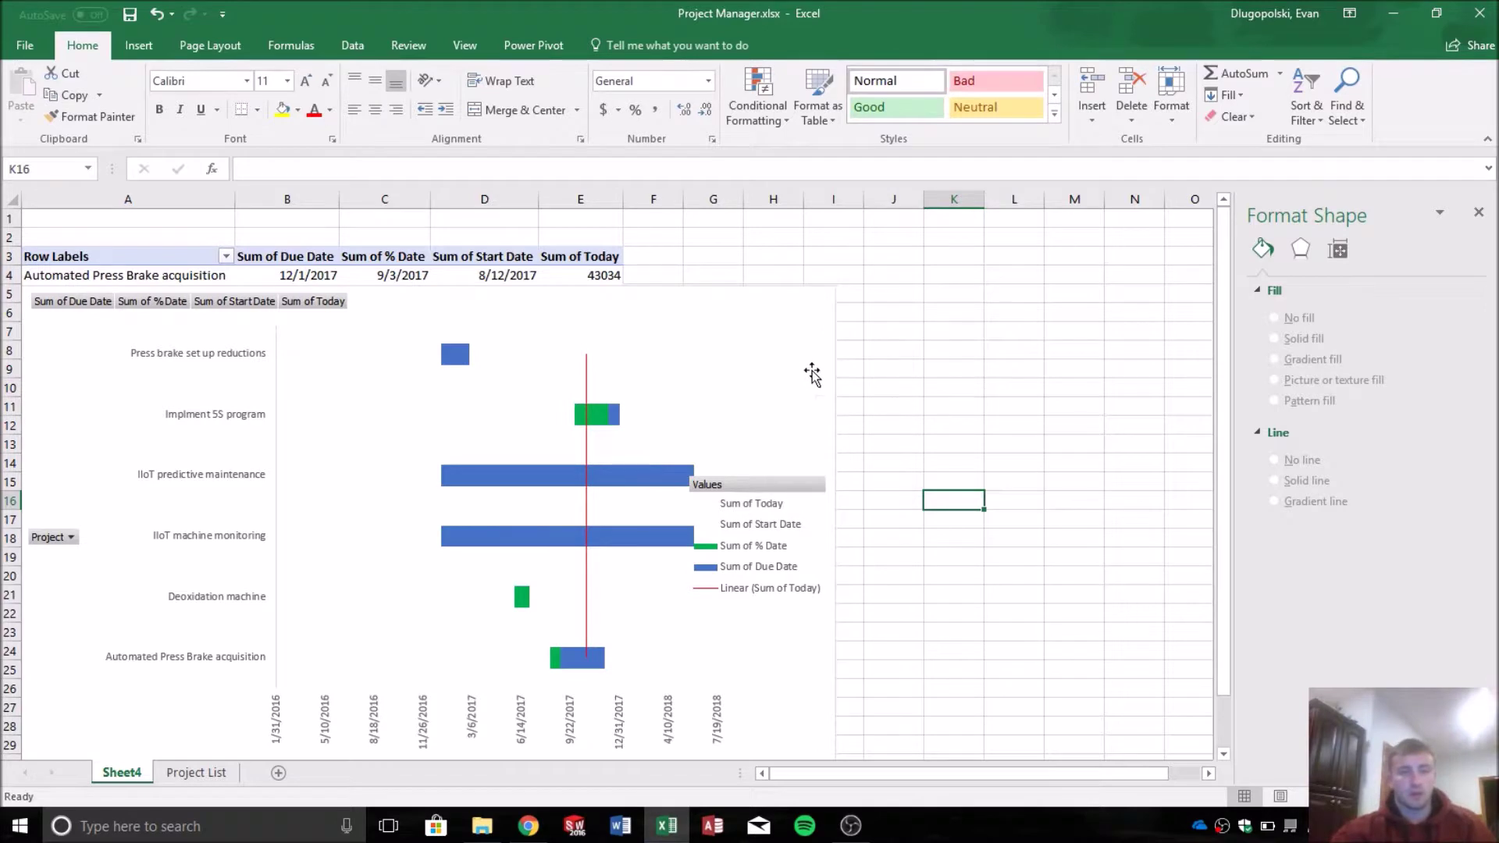
Resize and reposition the chart and plot area, dropping the chart below the pivot near row 13.
left_click_drag(106, 364, 333, 290)
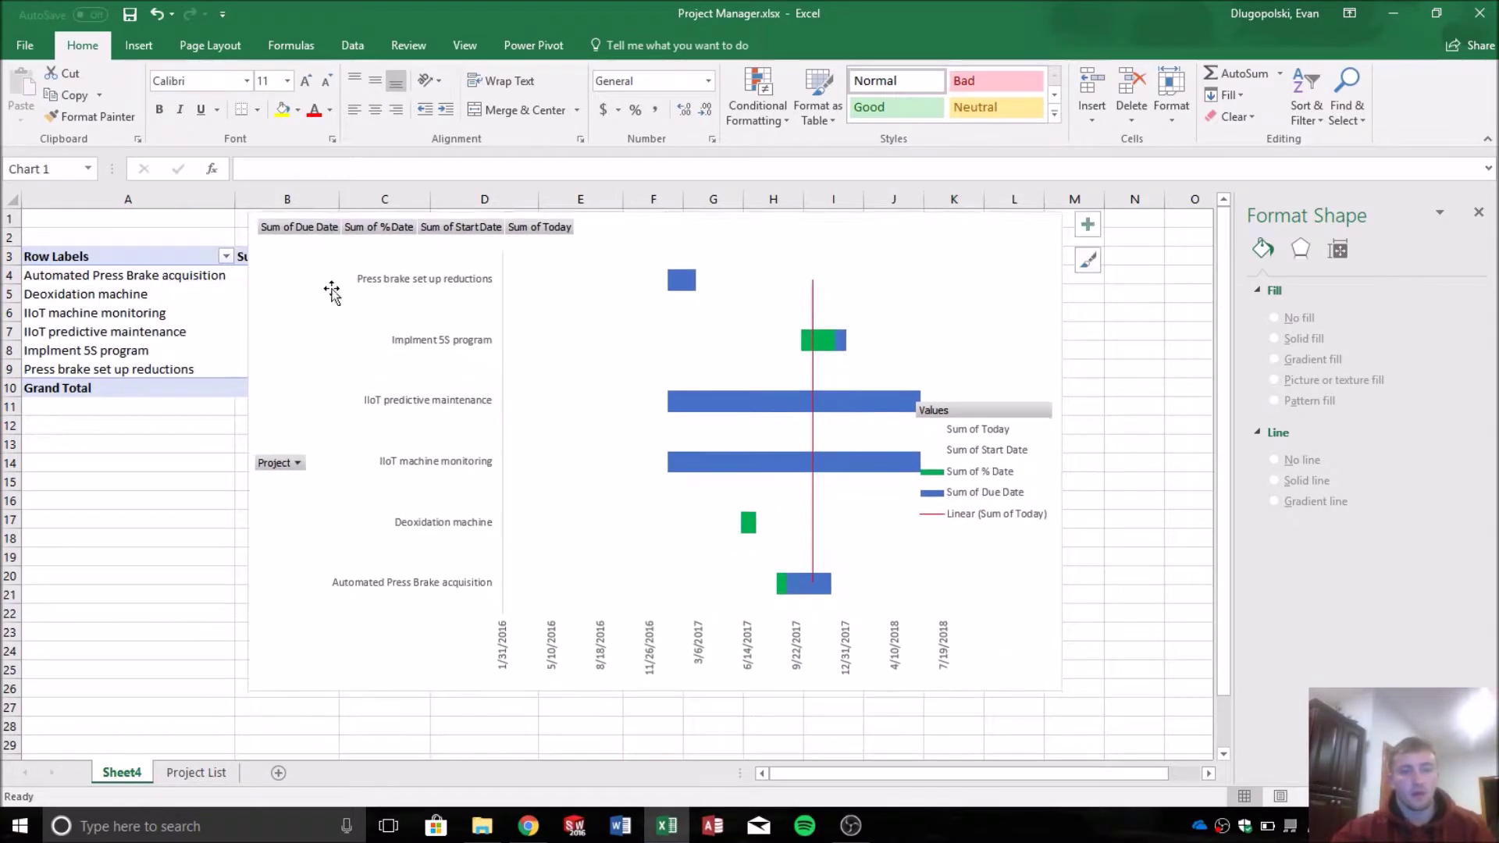
left_click_drag(1006, 287, 941, 326)
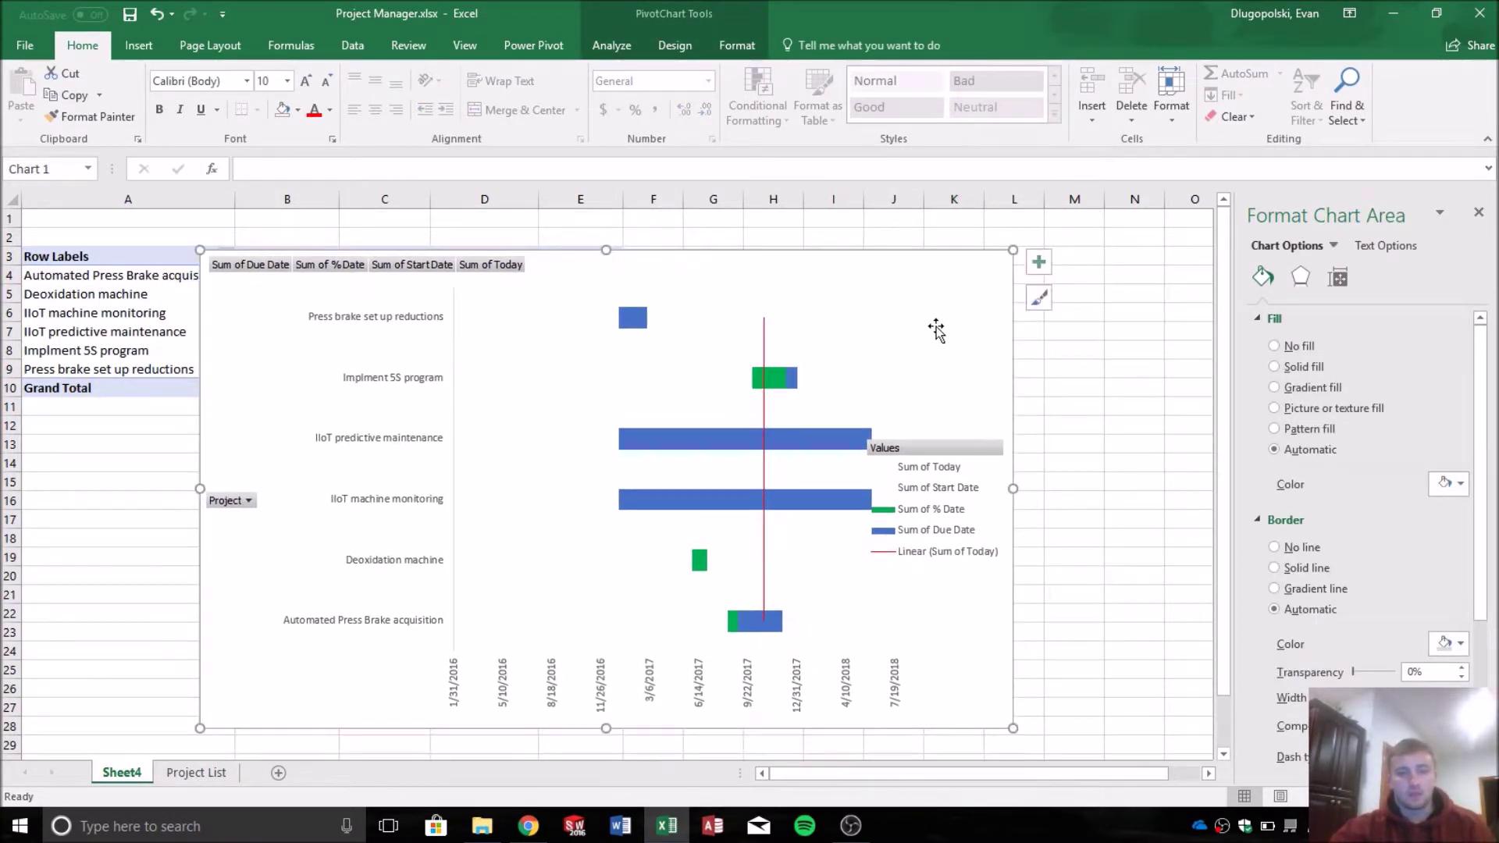
left_click_drag(207, 326, 213, 370)
left_click_drag(808, 384, 790, 386)
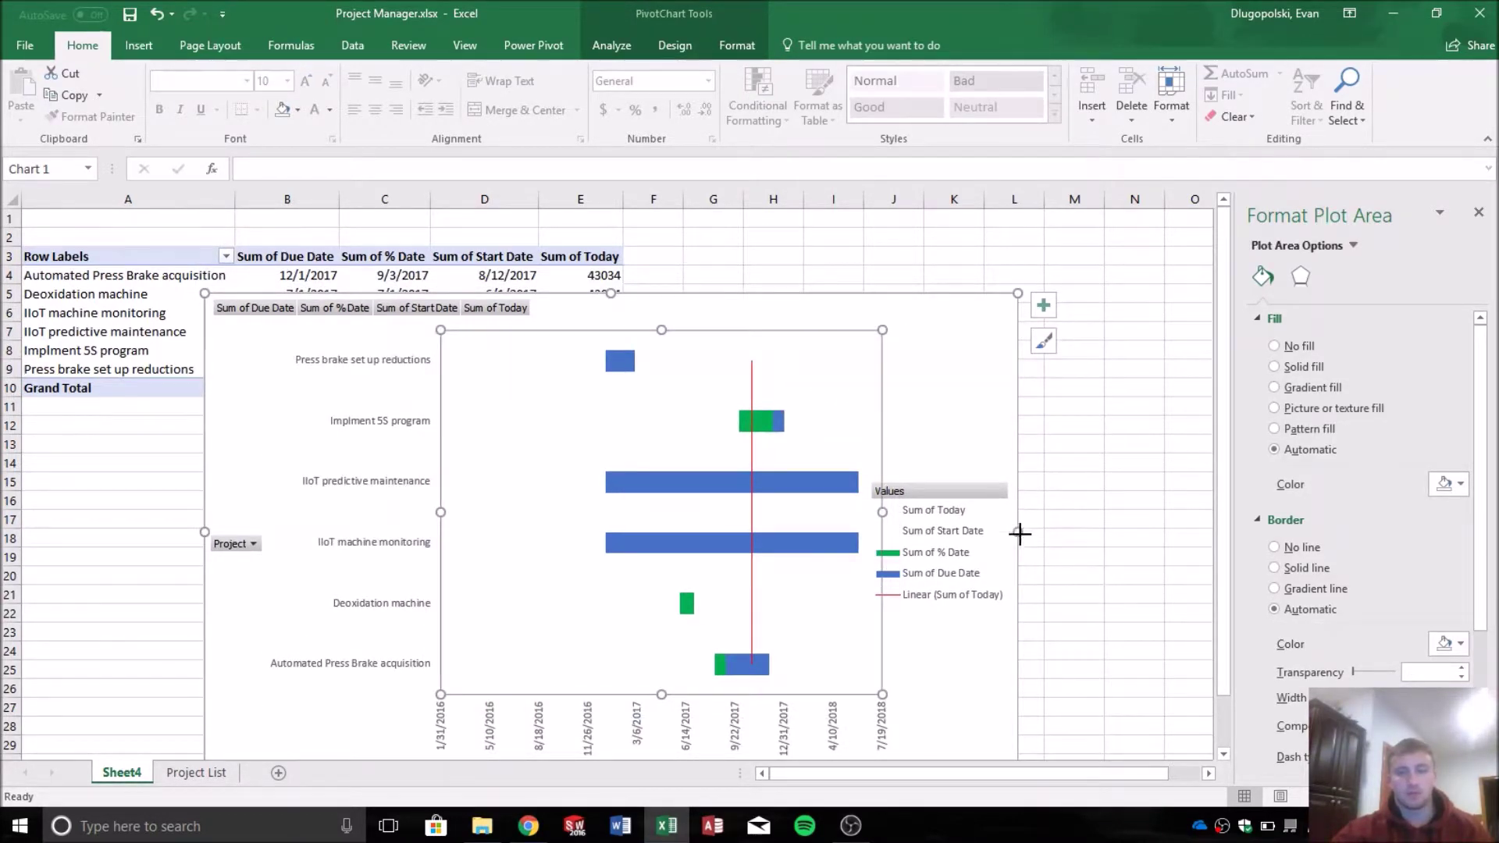
left_click_drag(1019, 533, 1075, 534)
left_click_drag(822, 304, 983, 464)
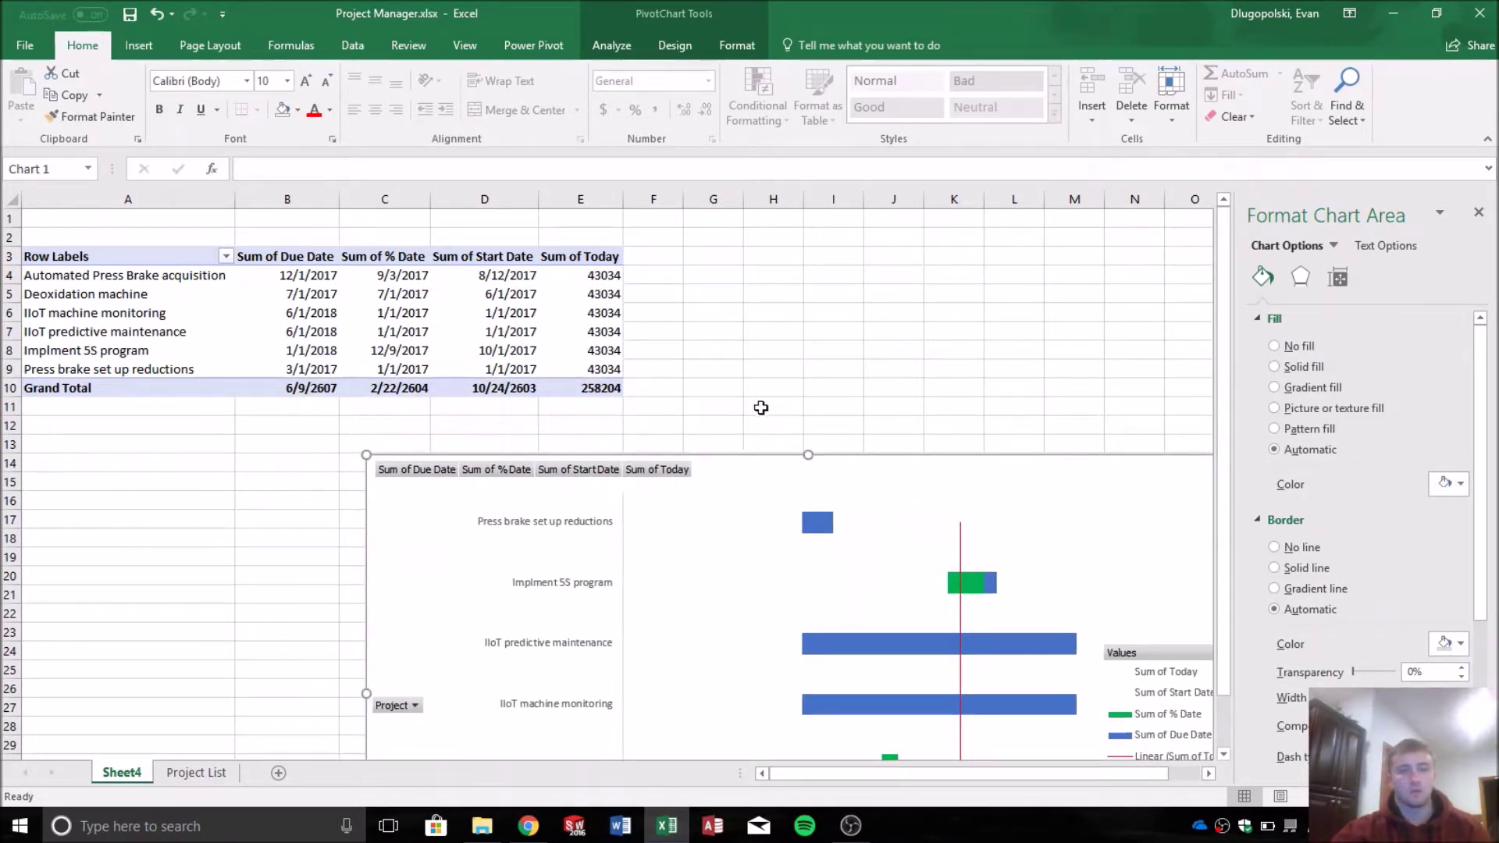
left_click_drag(782, 496, 765, 422)
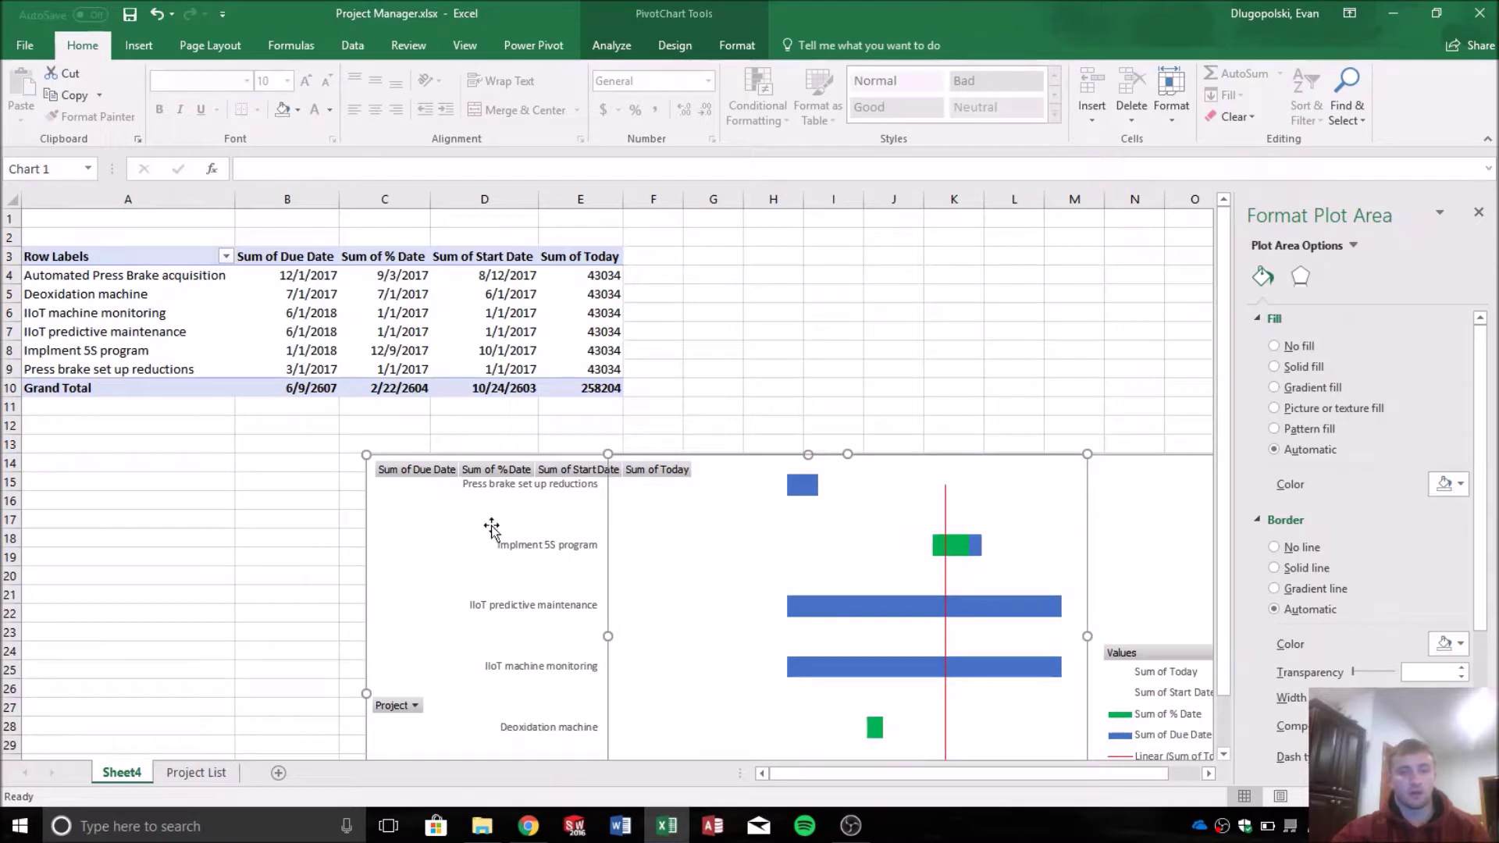
left_click_drag(578, 544, 432, 579)
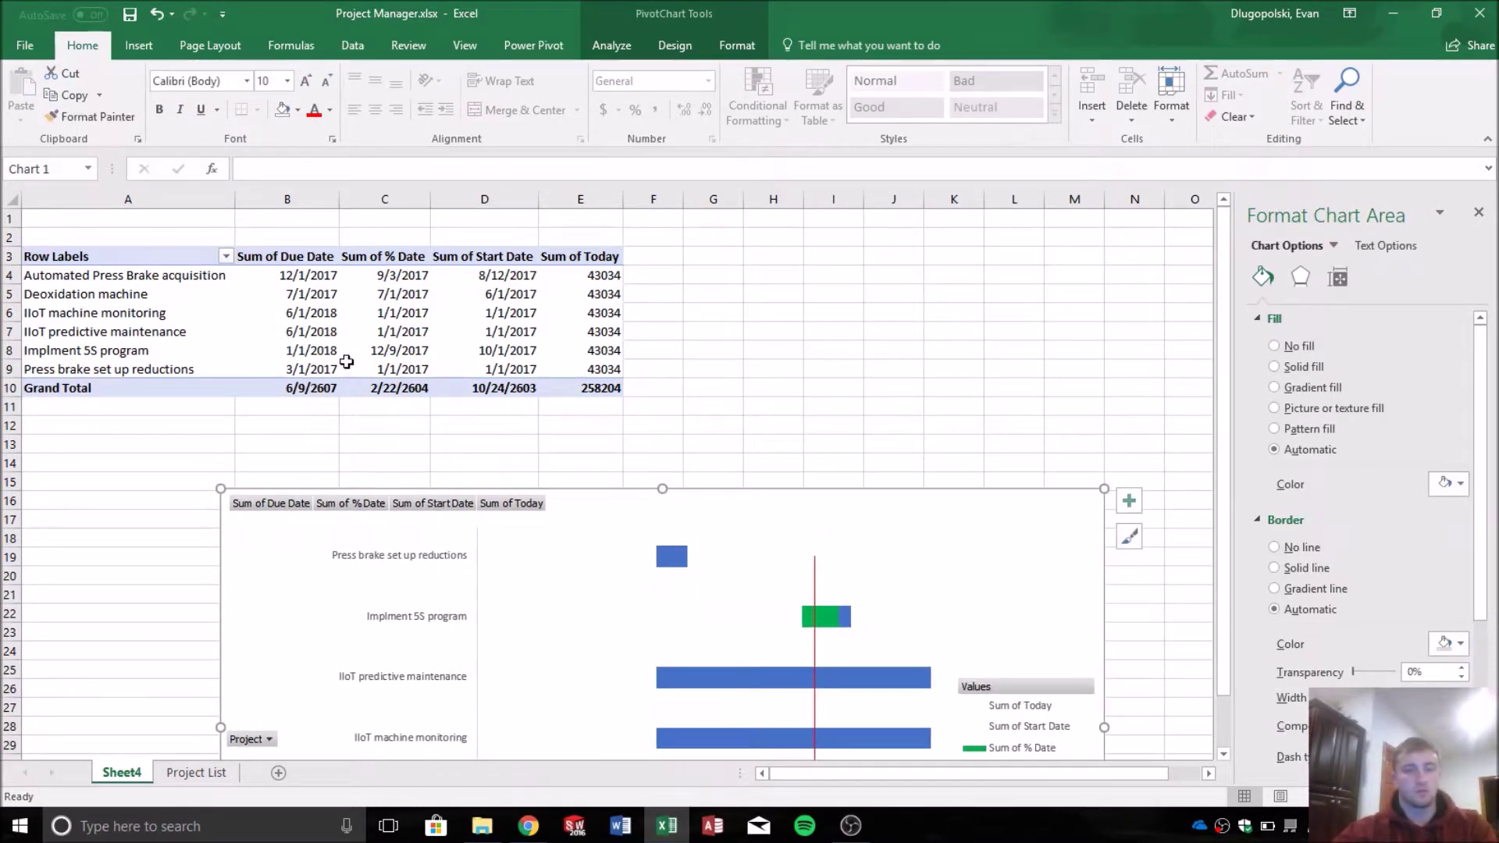
left_click_drag(342, 561, 325, 427)
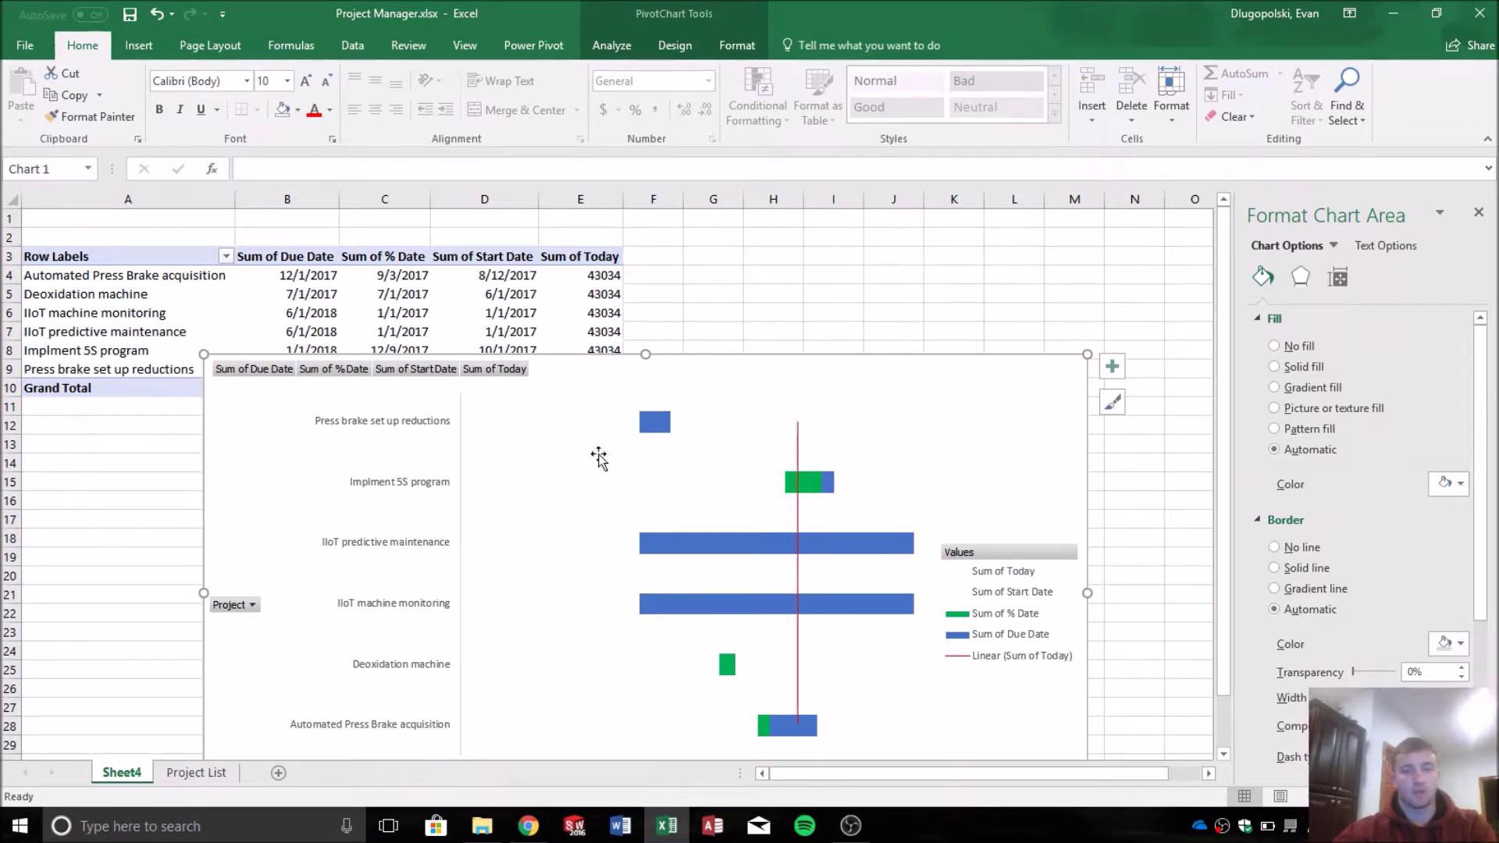
left_click_drag(228, 430, 217, 530)
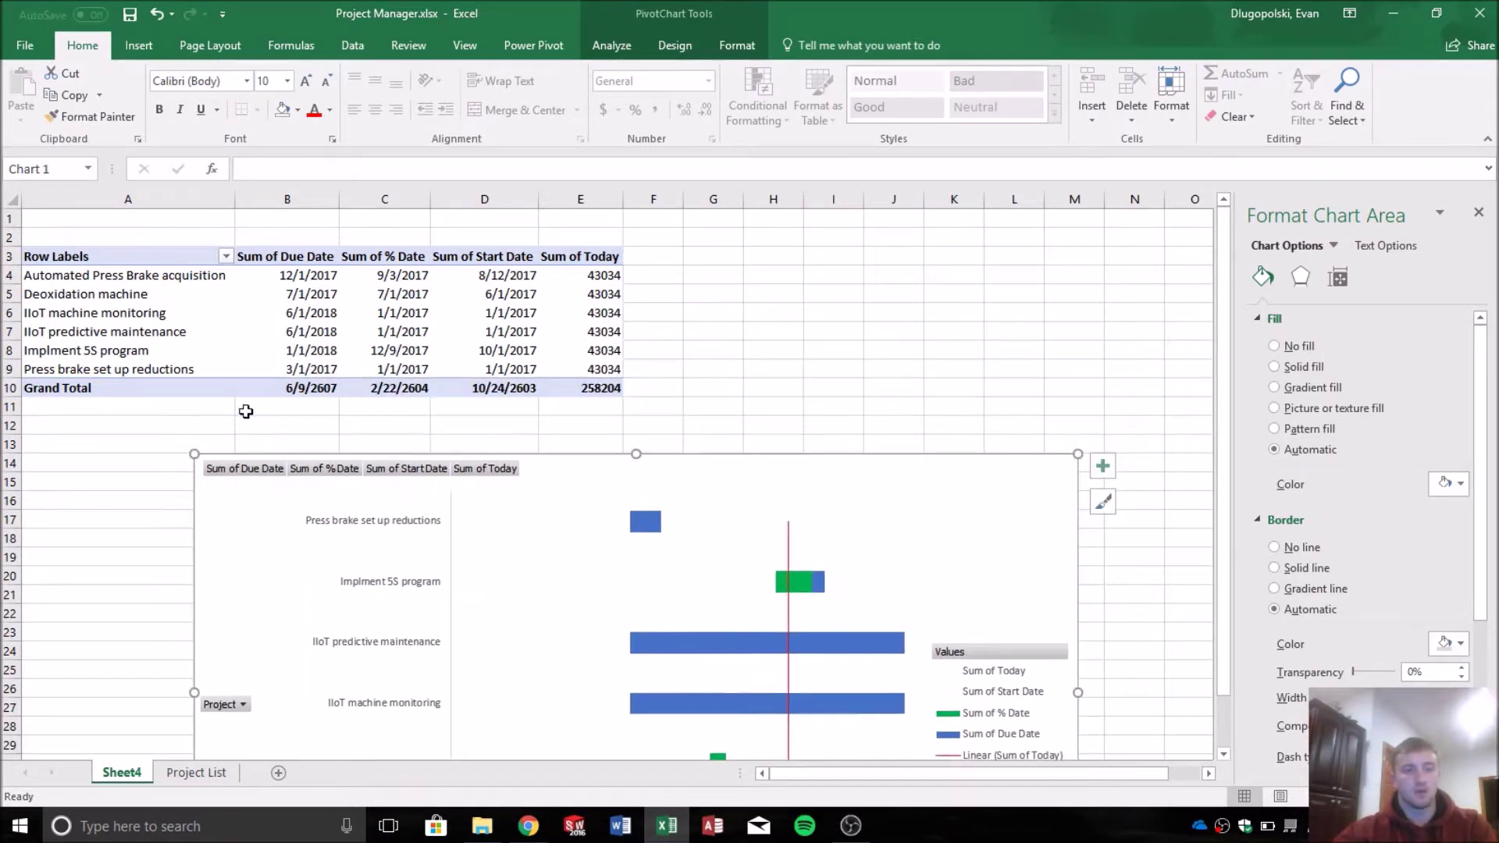
left_click(276, 390)
left_click(300, 274)
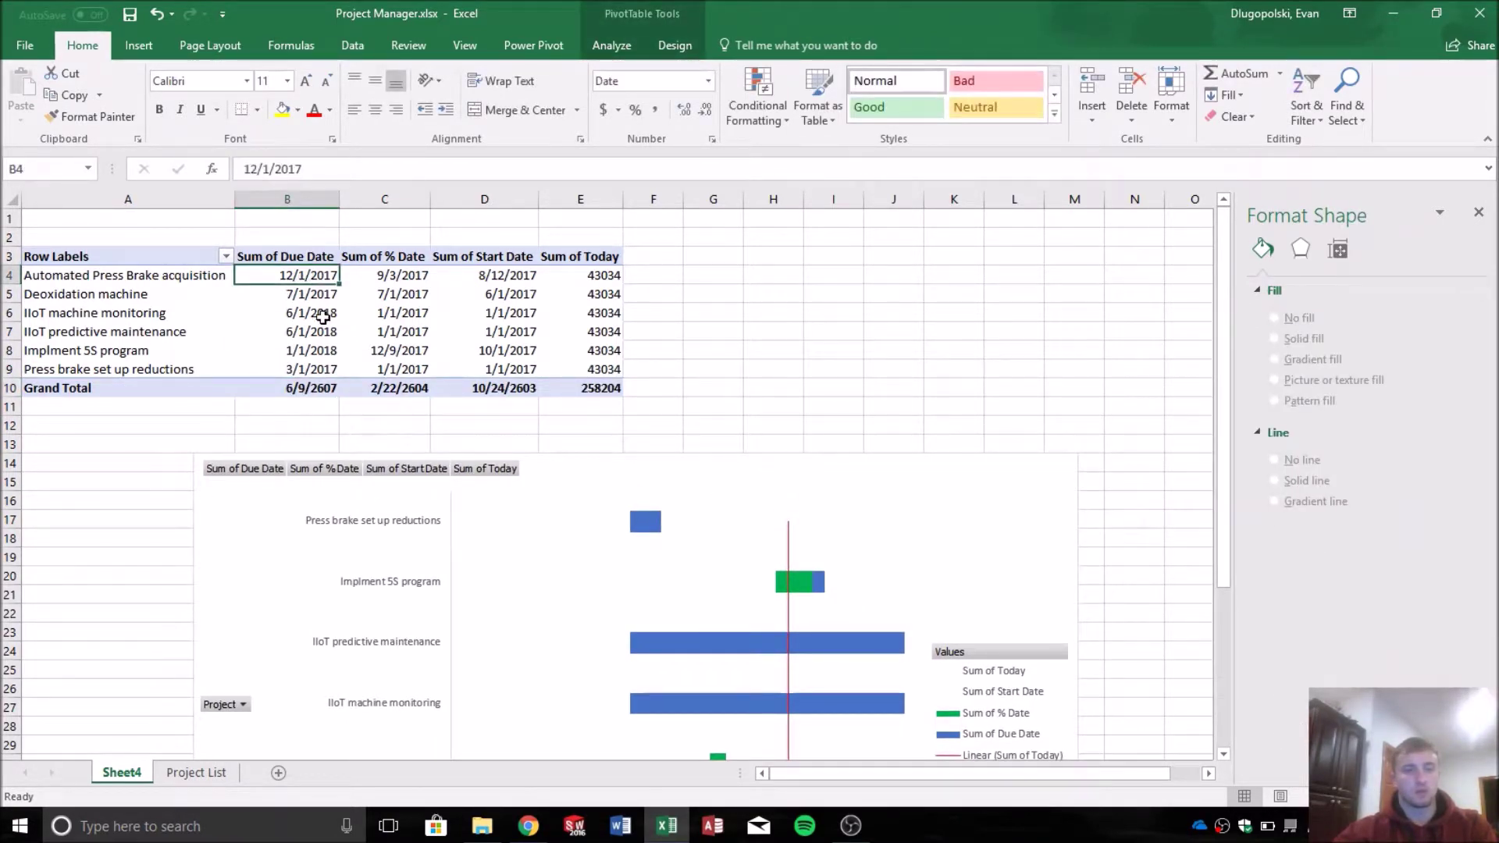
Sort Sum of Due Date largest to smallest, then drag the chart back up over rows 2–27.
right_click(310, 276)
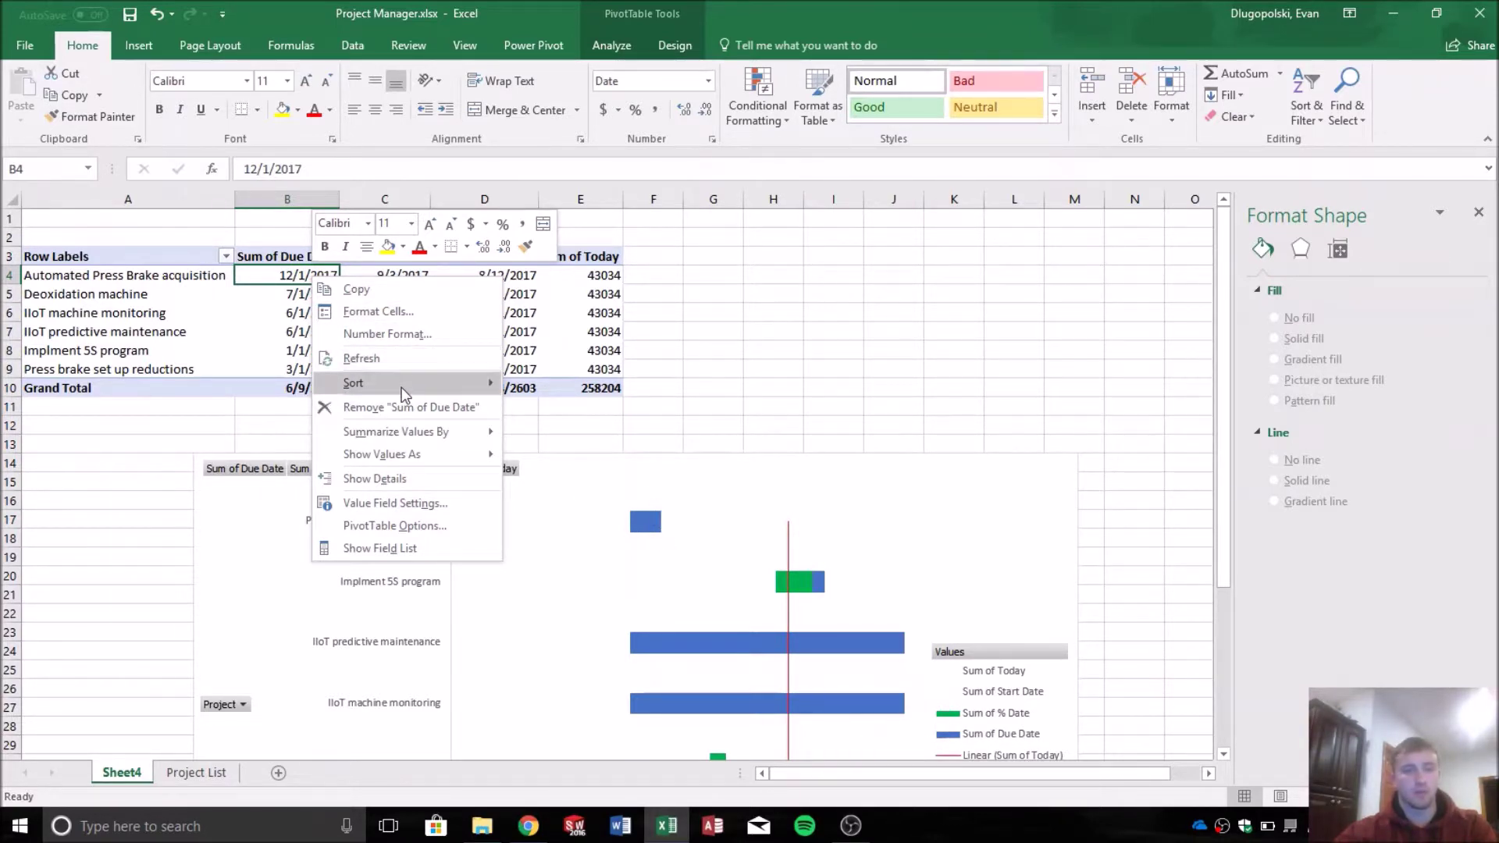
mouse_move(469, 383)
left_click(574, 408)
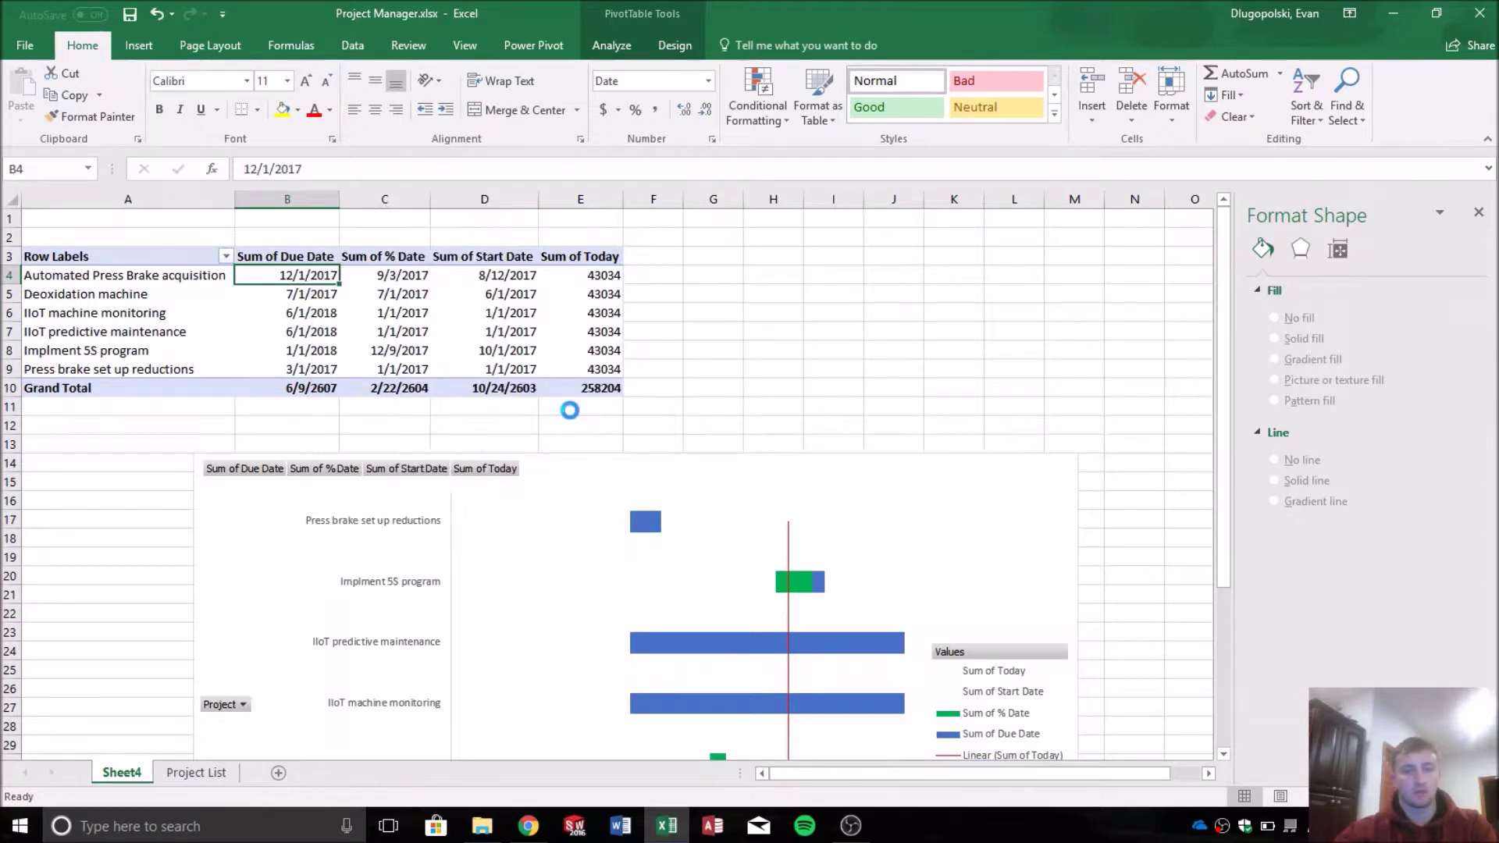
left_click_drag(1043, 537, 1056, 310)
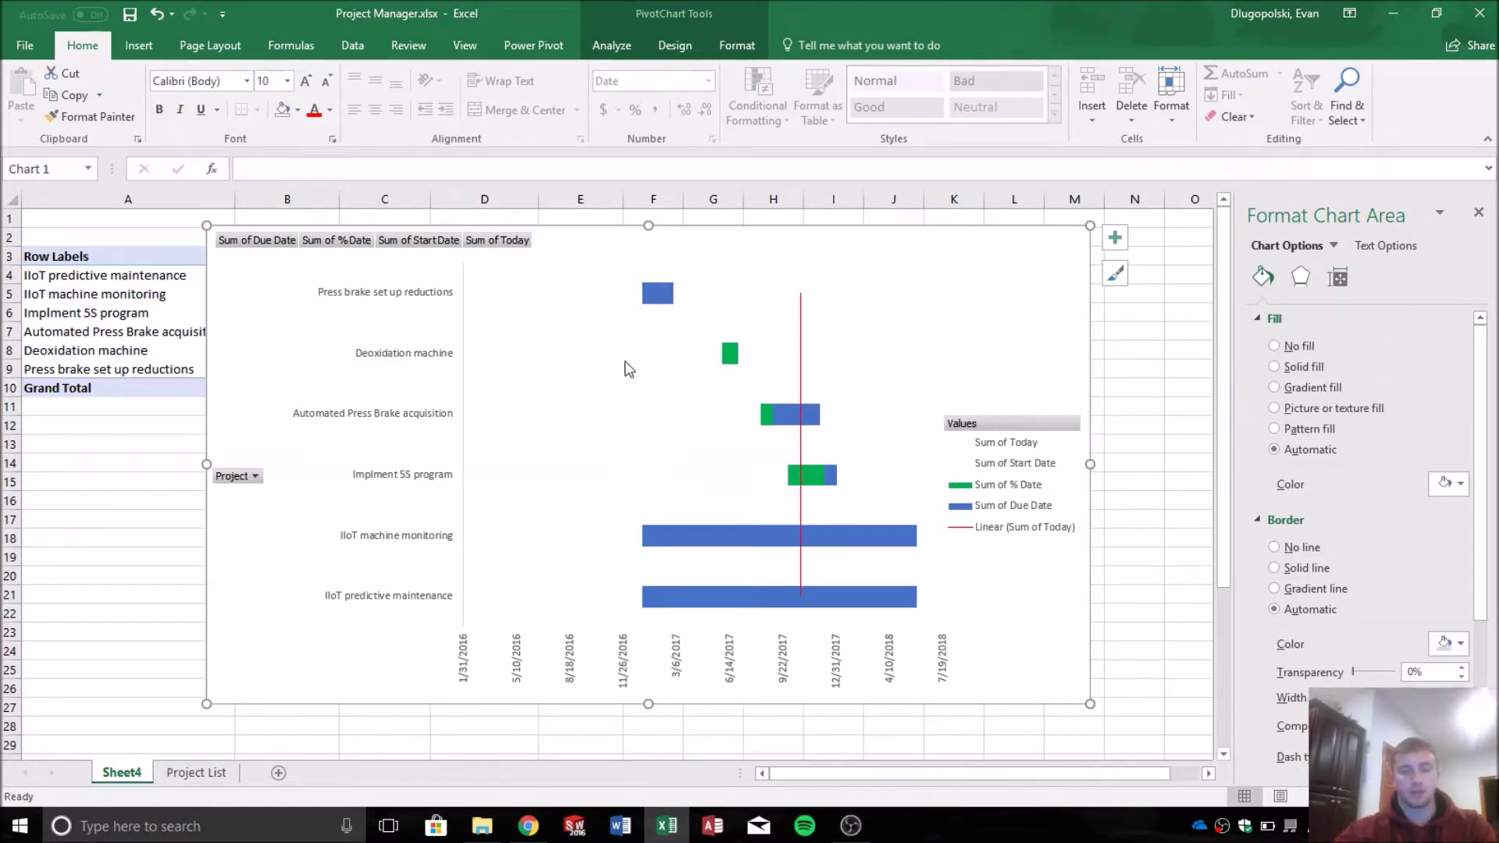
Nudge the chart slightly left and select a single hidden Sum of Today bar.
left_click_drag(1071, 325, 1025, 323)
left_click(1078, 347)
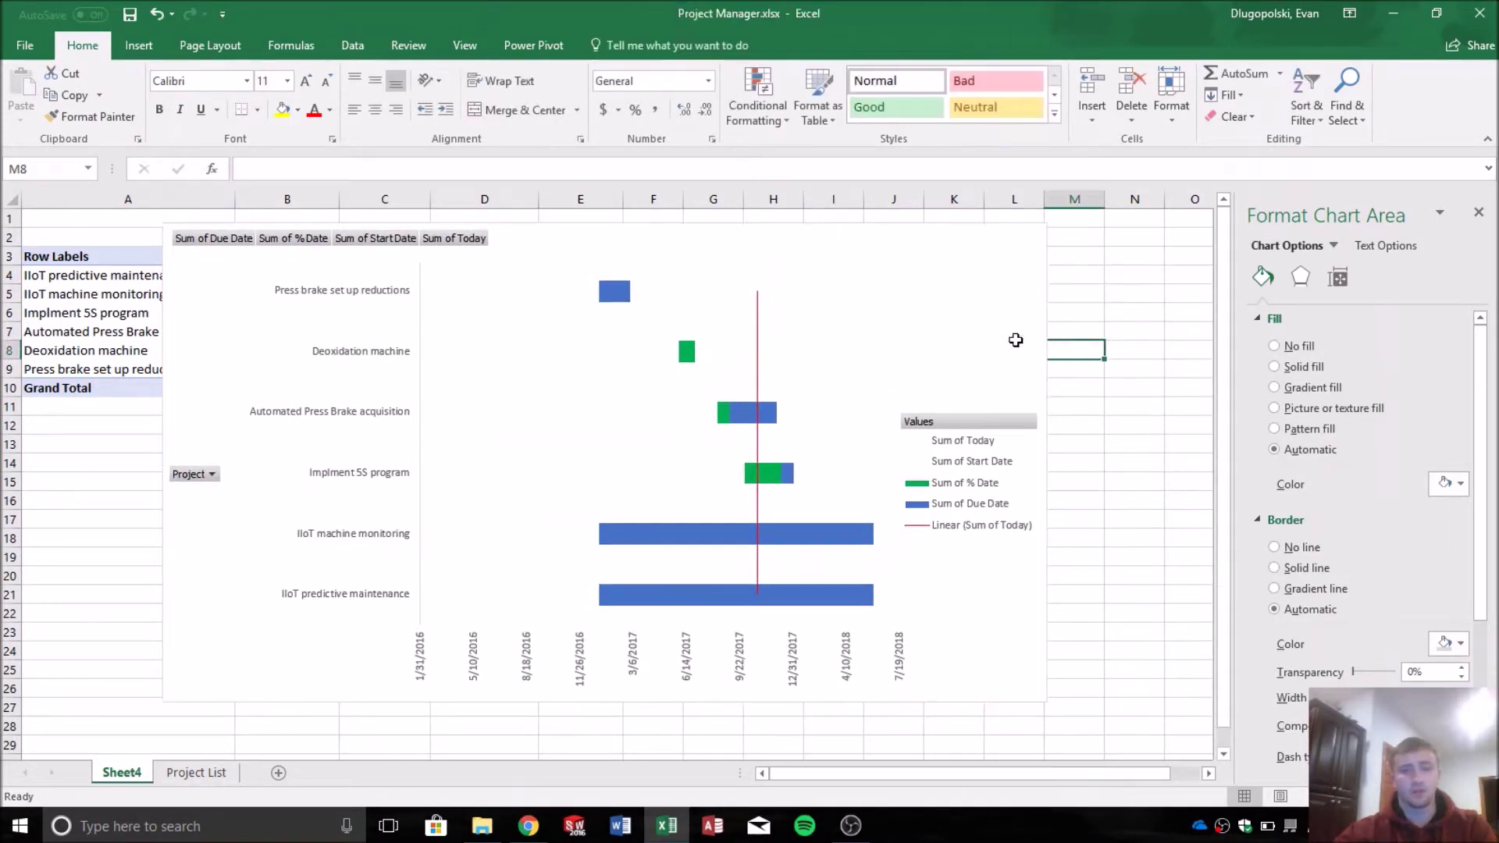
left_click(910, 345)
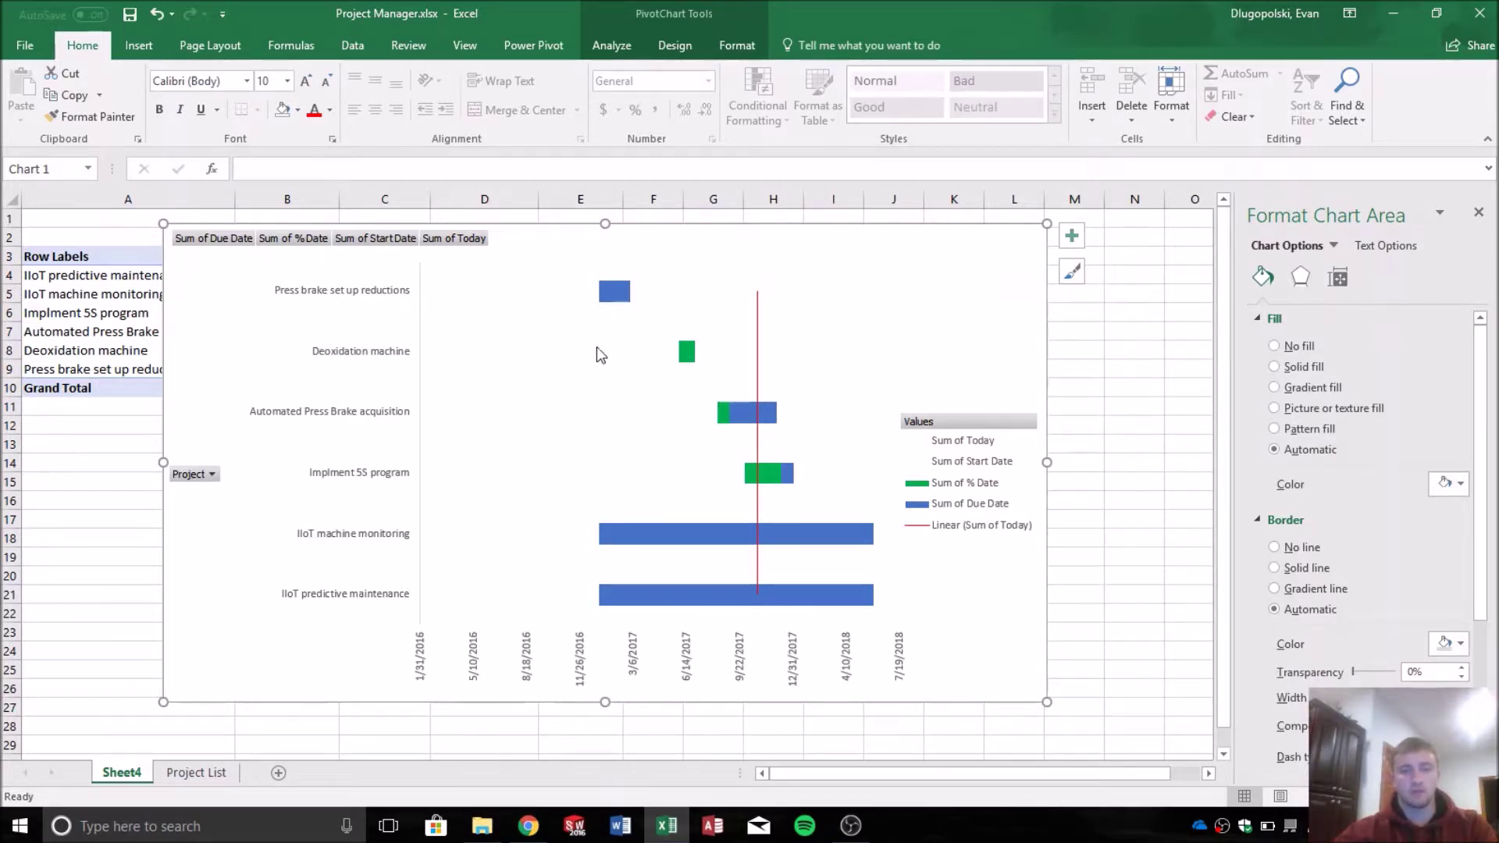
left_click(622, 295)
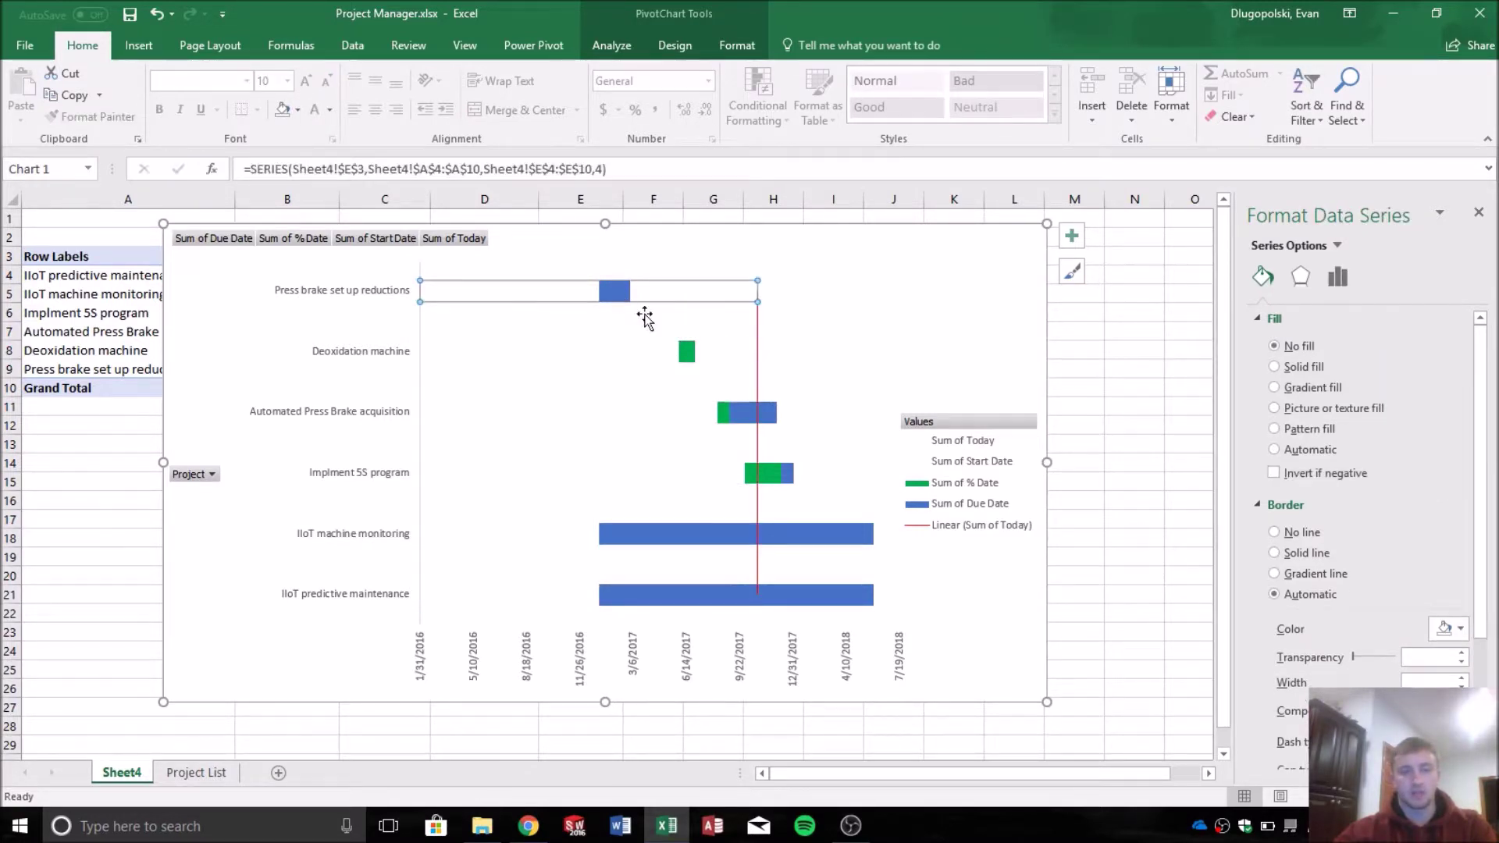
left_click(622, 295)
key("Escape")
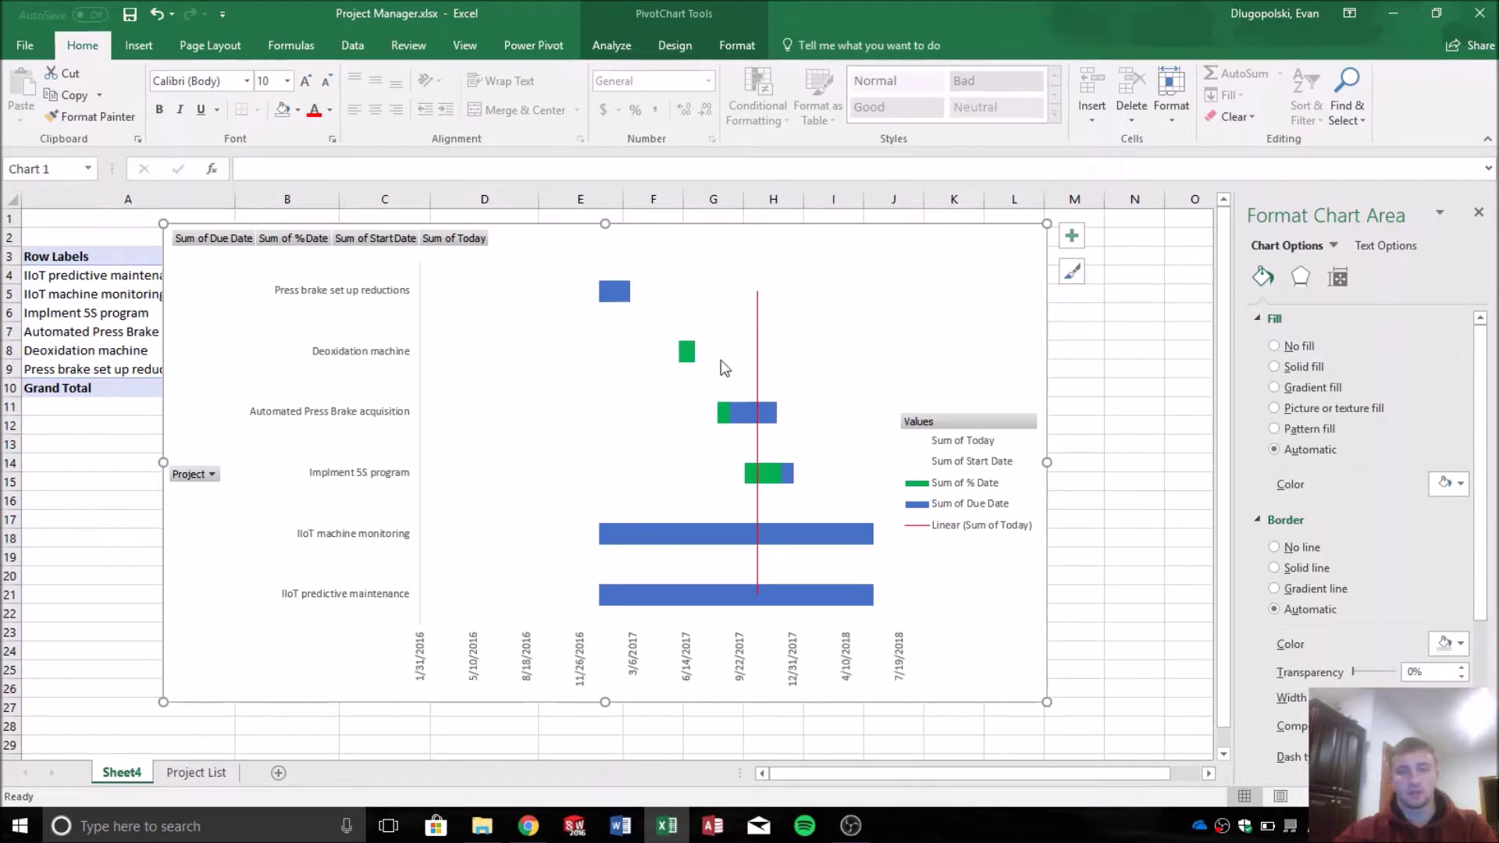
Inspect the hidden Sum of Today point for the IIoT predictive maintenance project.
mouse_move(729, 422)
scroll(859, 528, "down", 2)
scroll(800, 438, "up", 2)
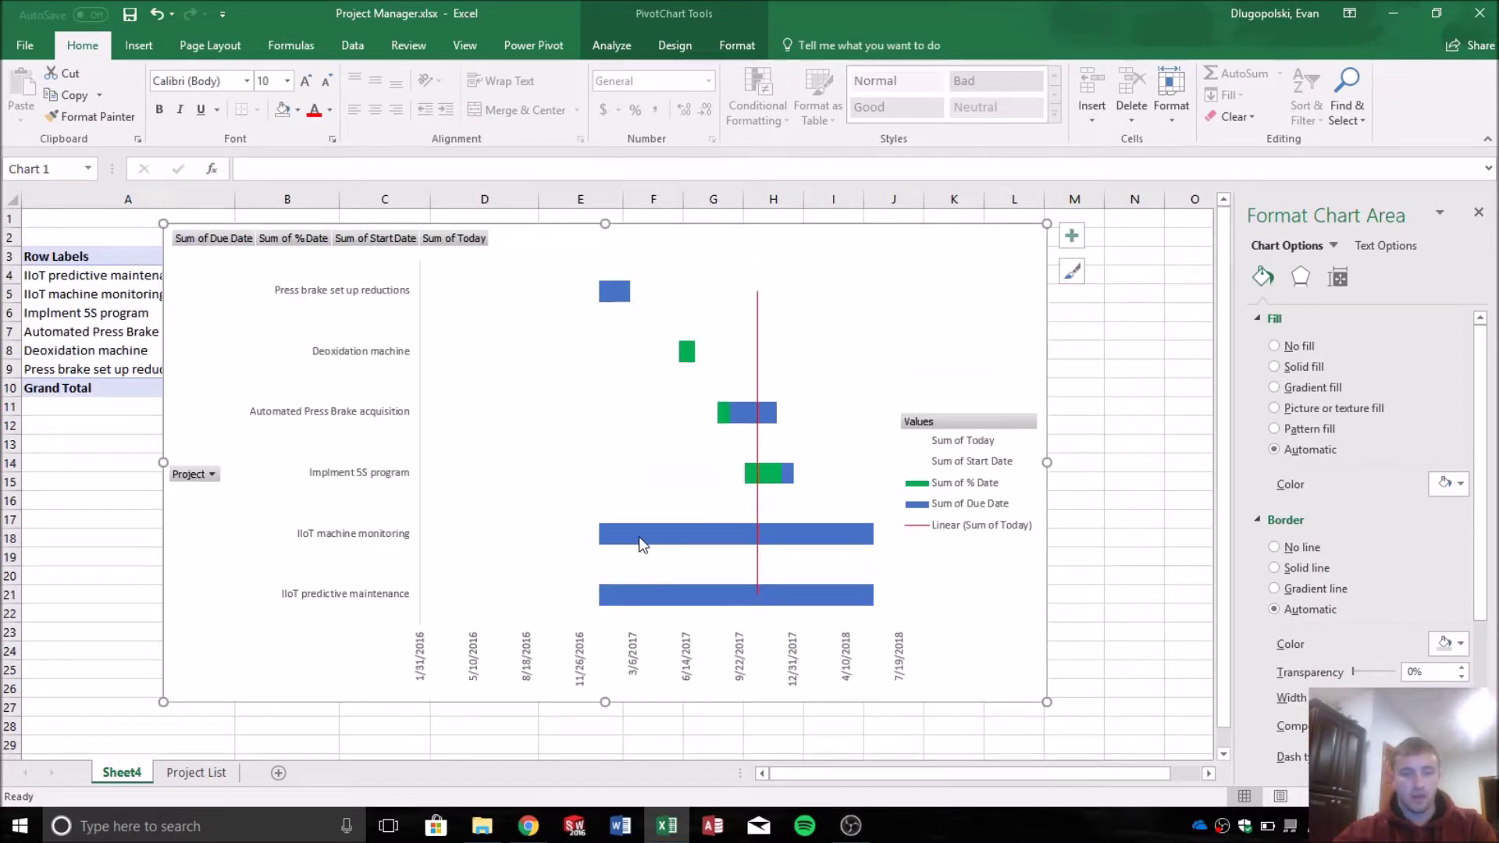
left_click(671, 536)
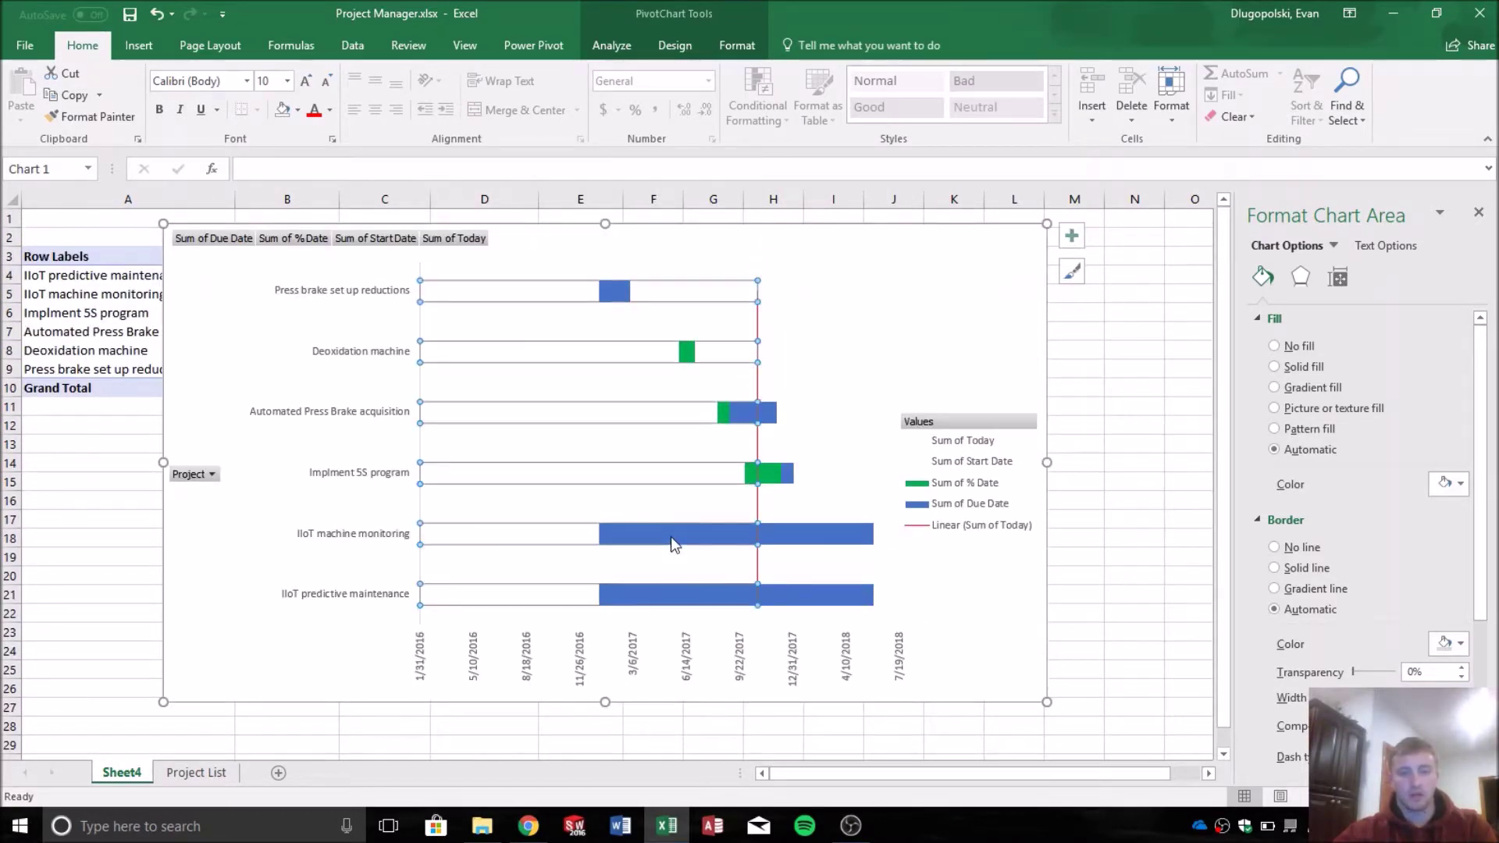
left_click(673, 590)
left_click(960, 556)
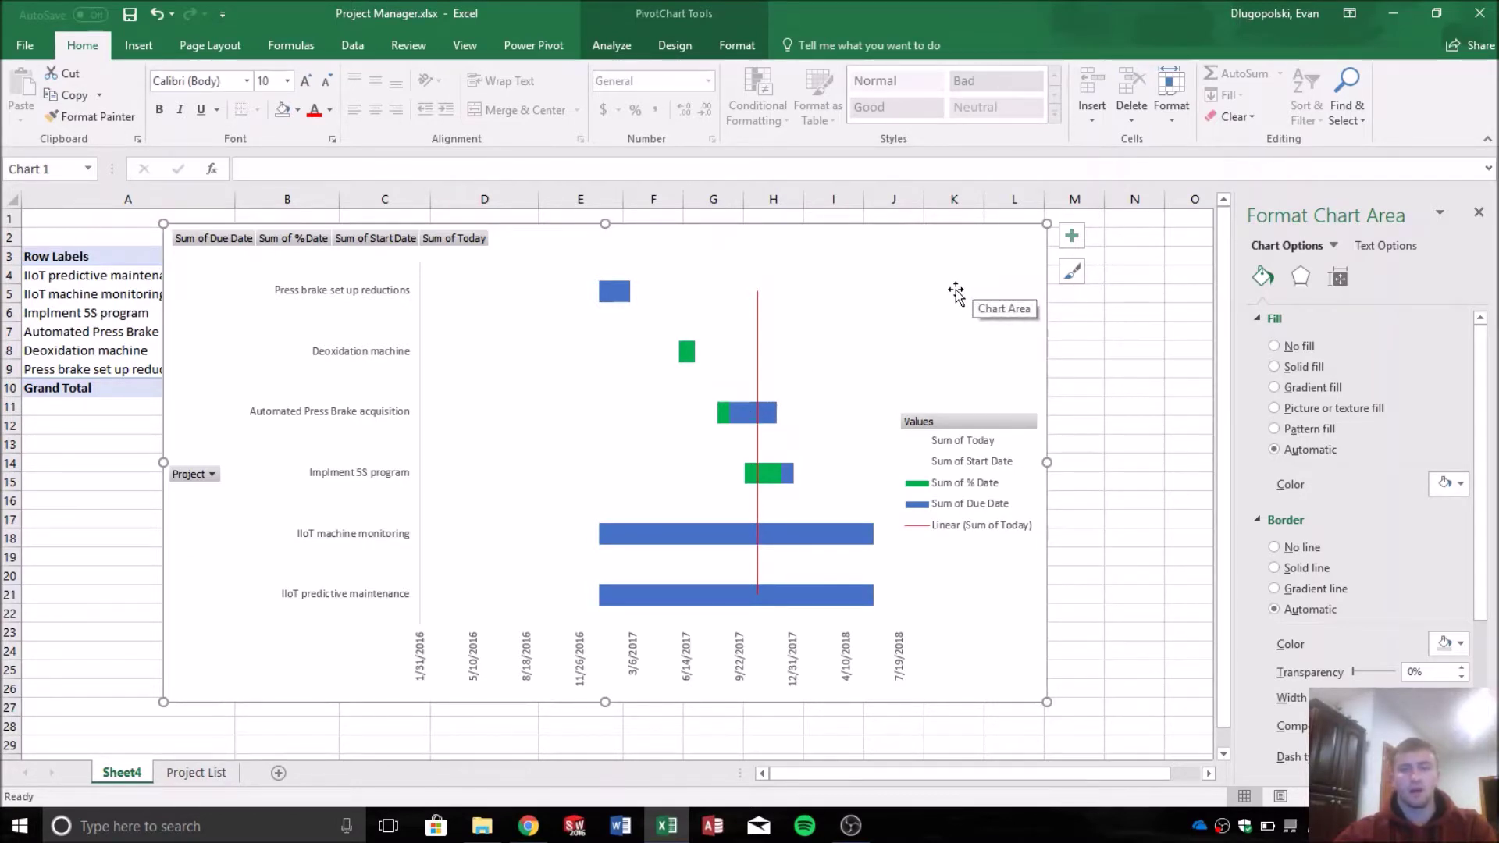
right_click(967, 262)
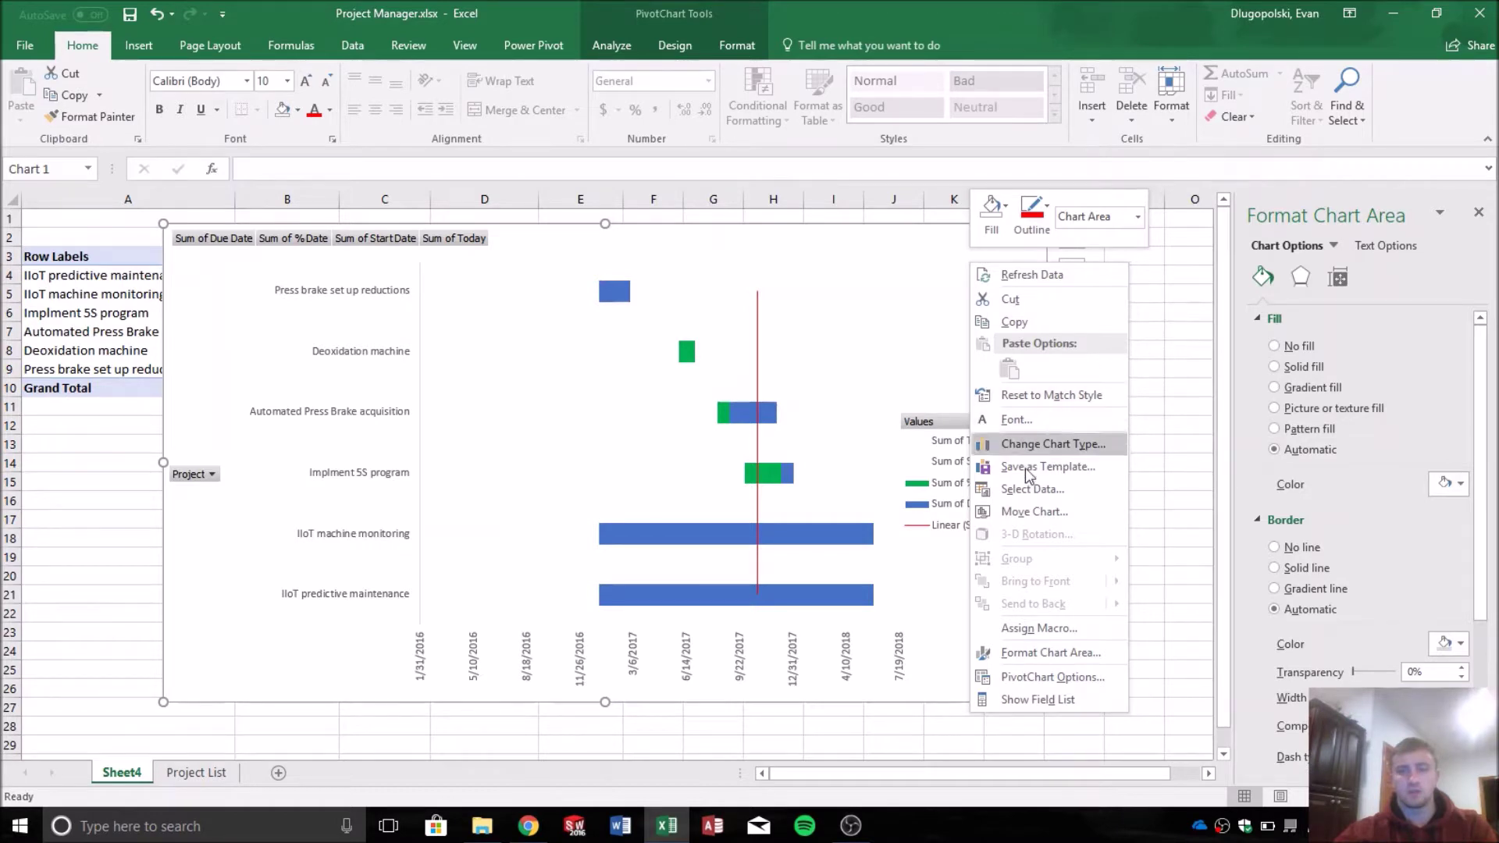
Move the PivotChart to a new sheet named 'Gantt Chart'.
left_click(1019, 507)
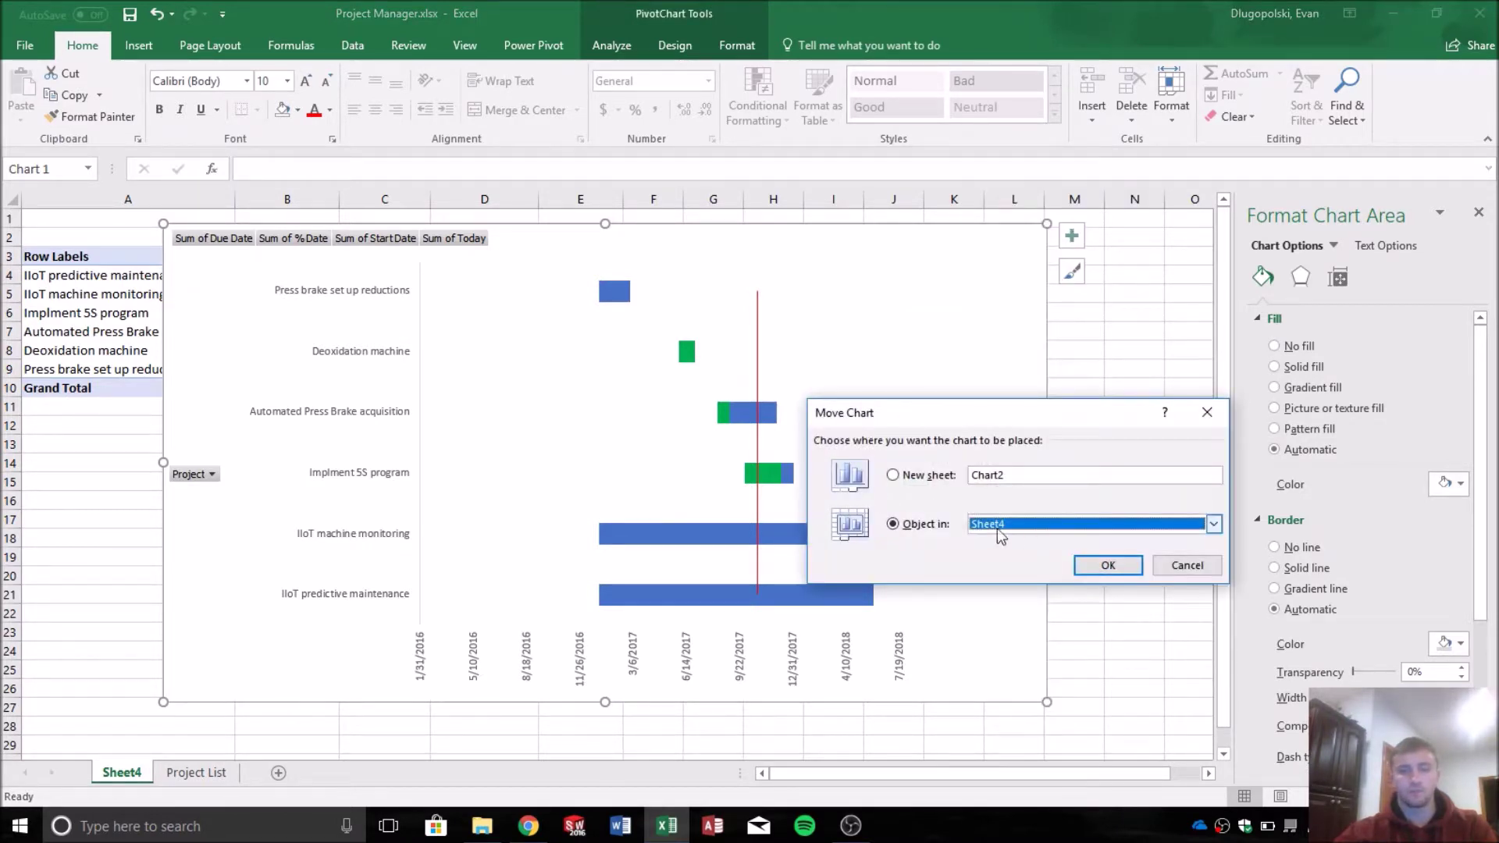
left_click(1185, 564)
right_click(953, 306)
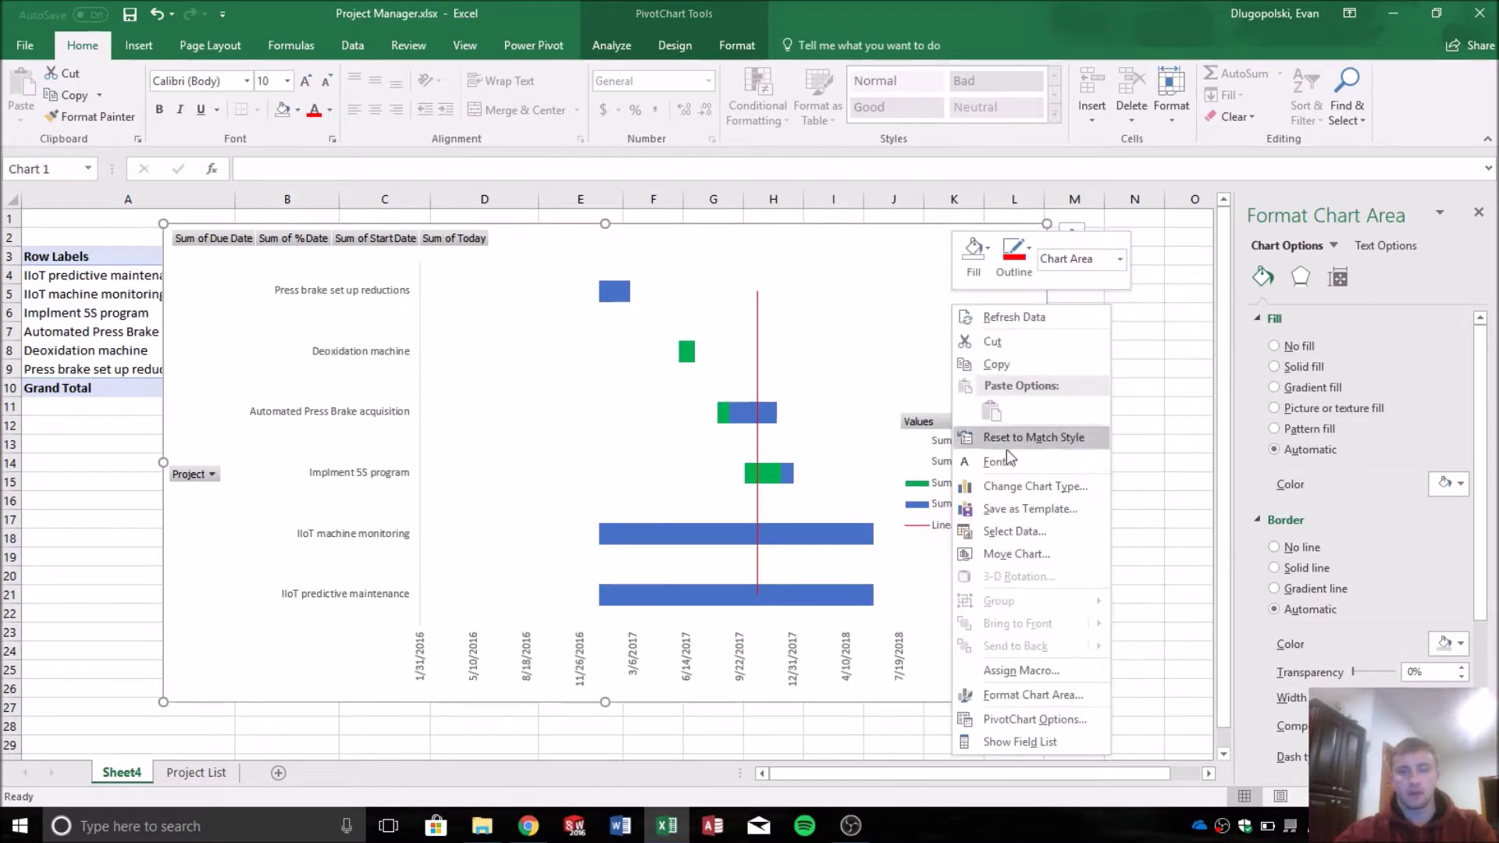
left_click(1024, 556)
left_click(902, 524)
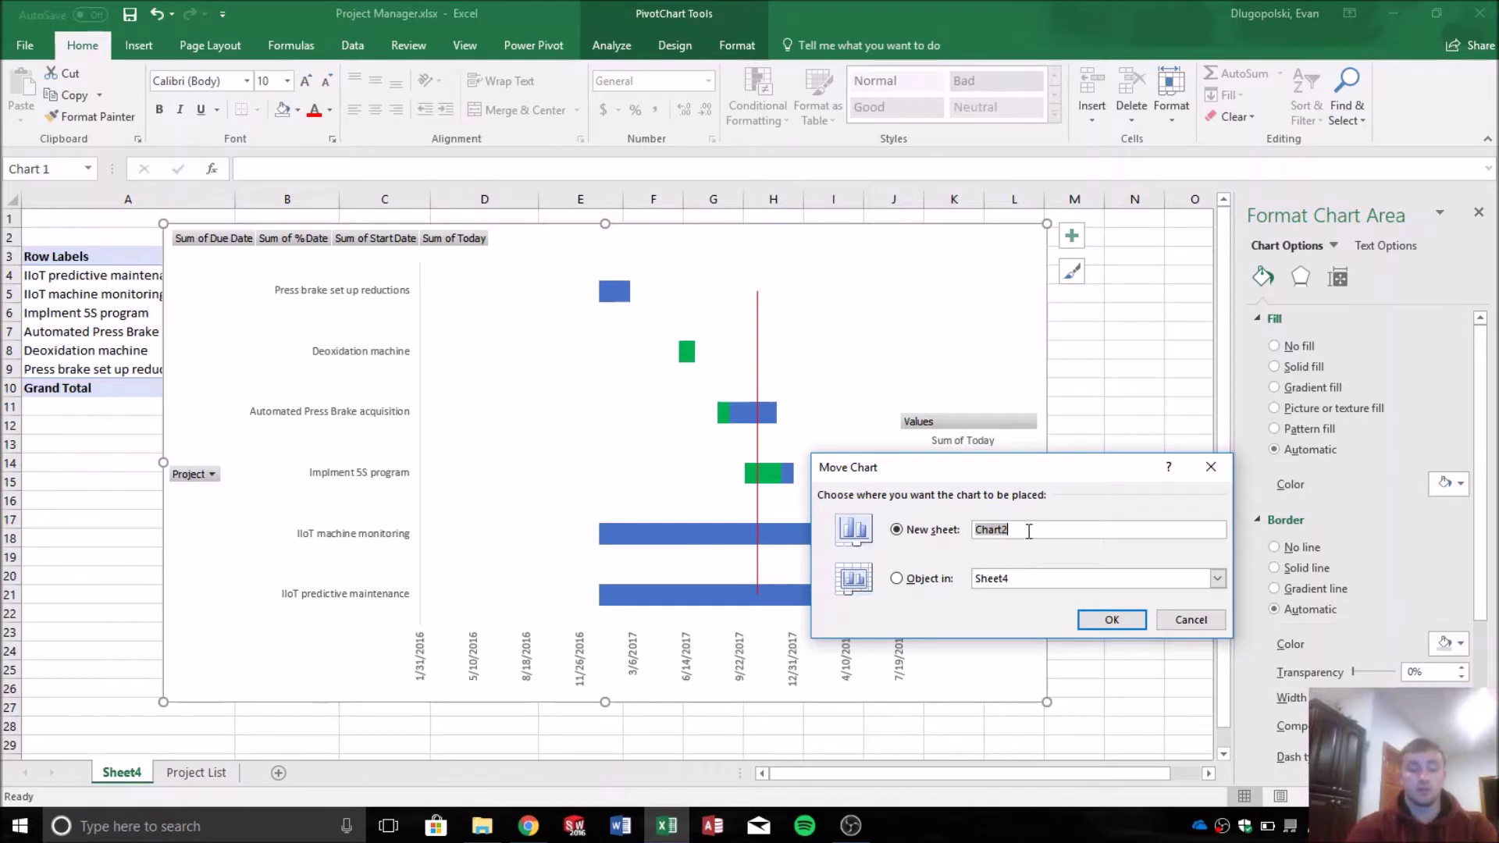
type("G")
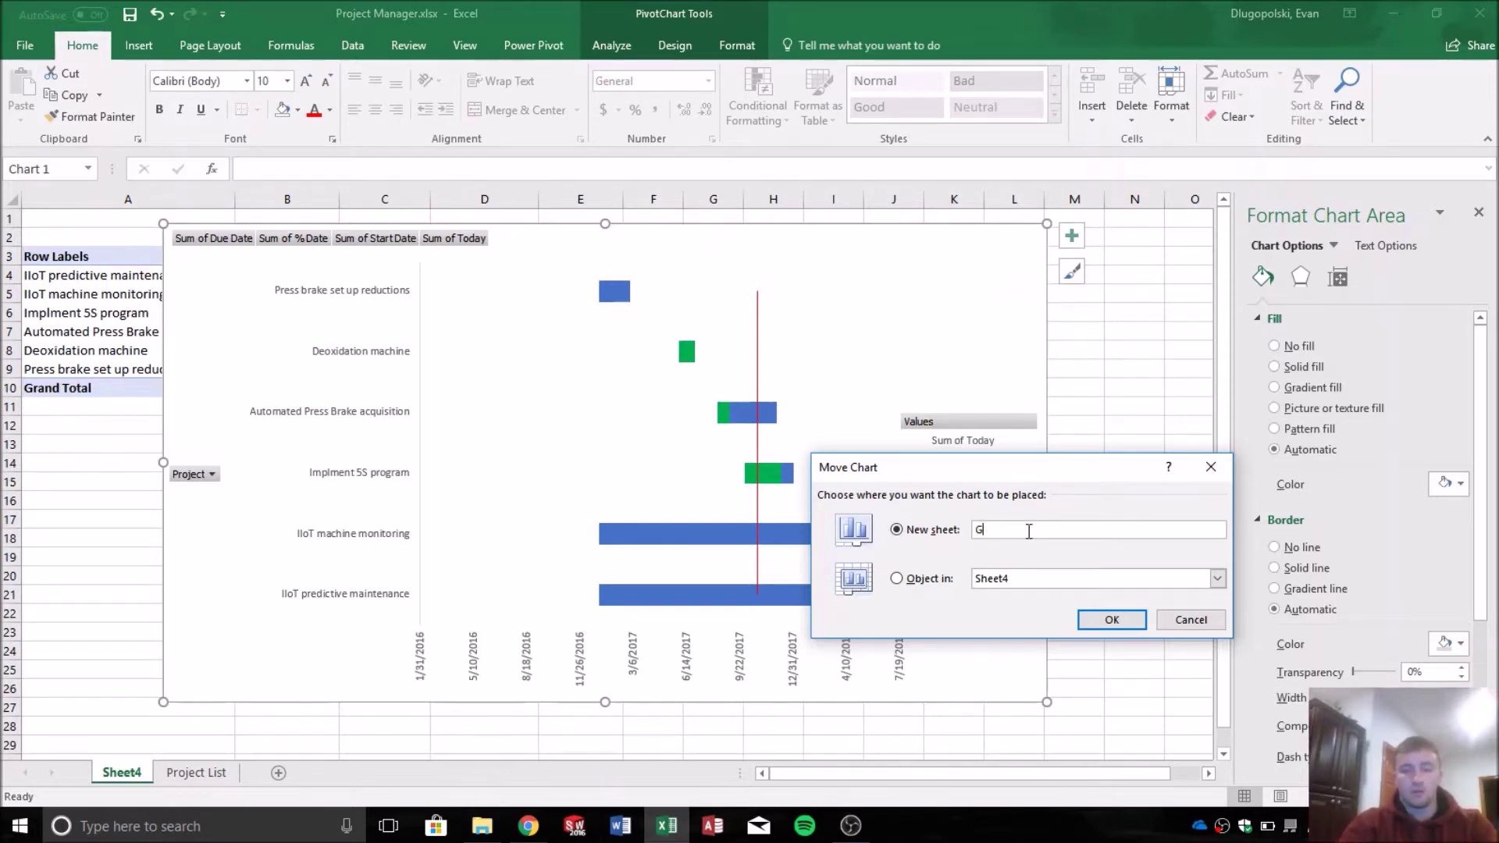
type("antt Cha")
key("Tab")
key("Tab")
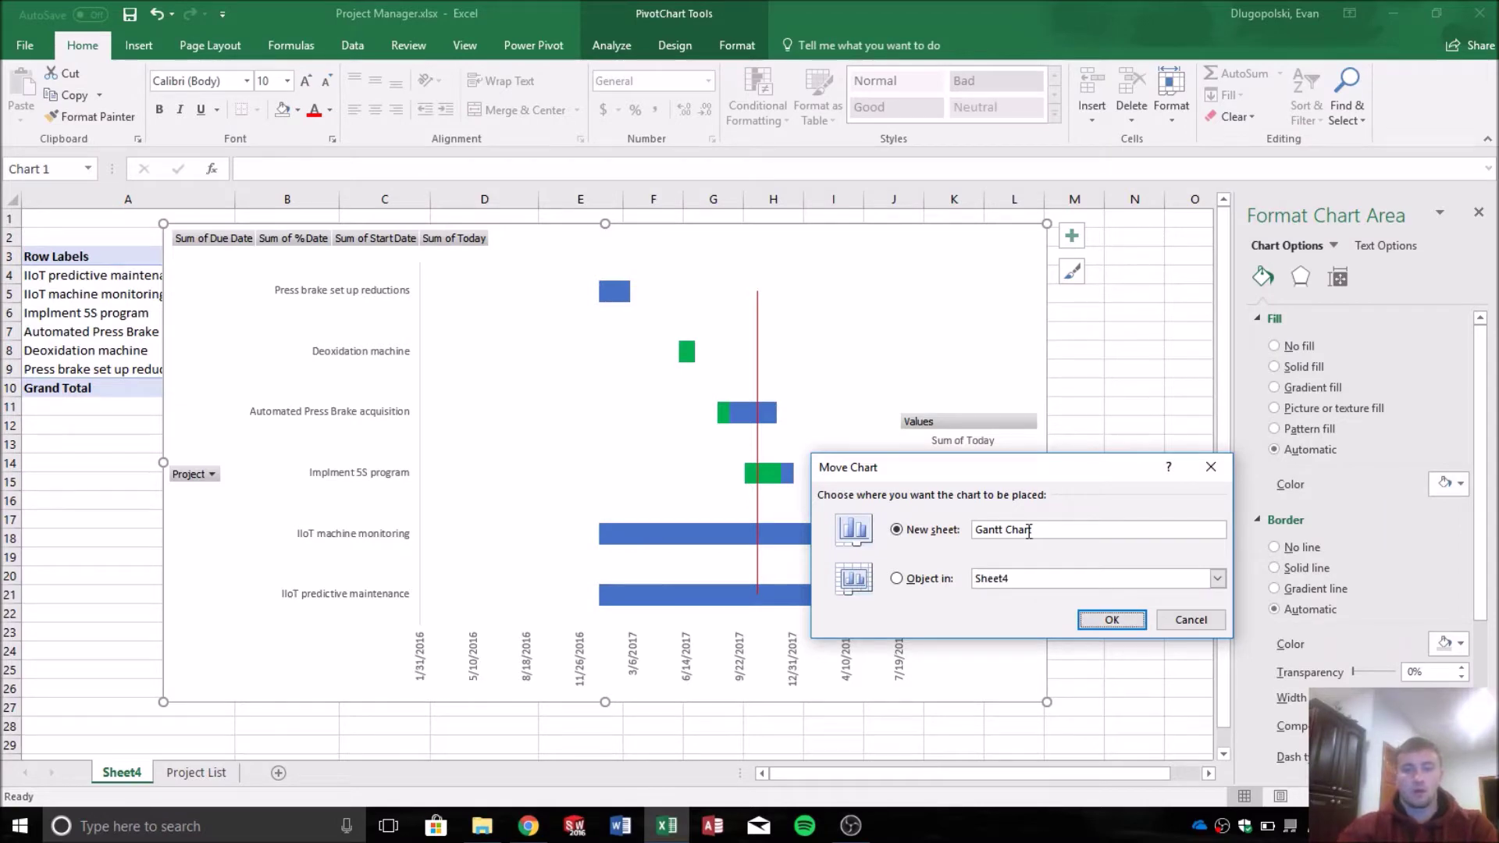
key("Return")
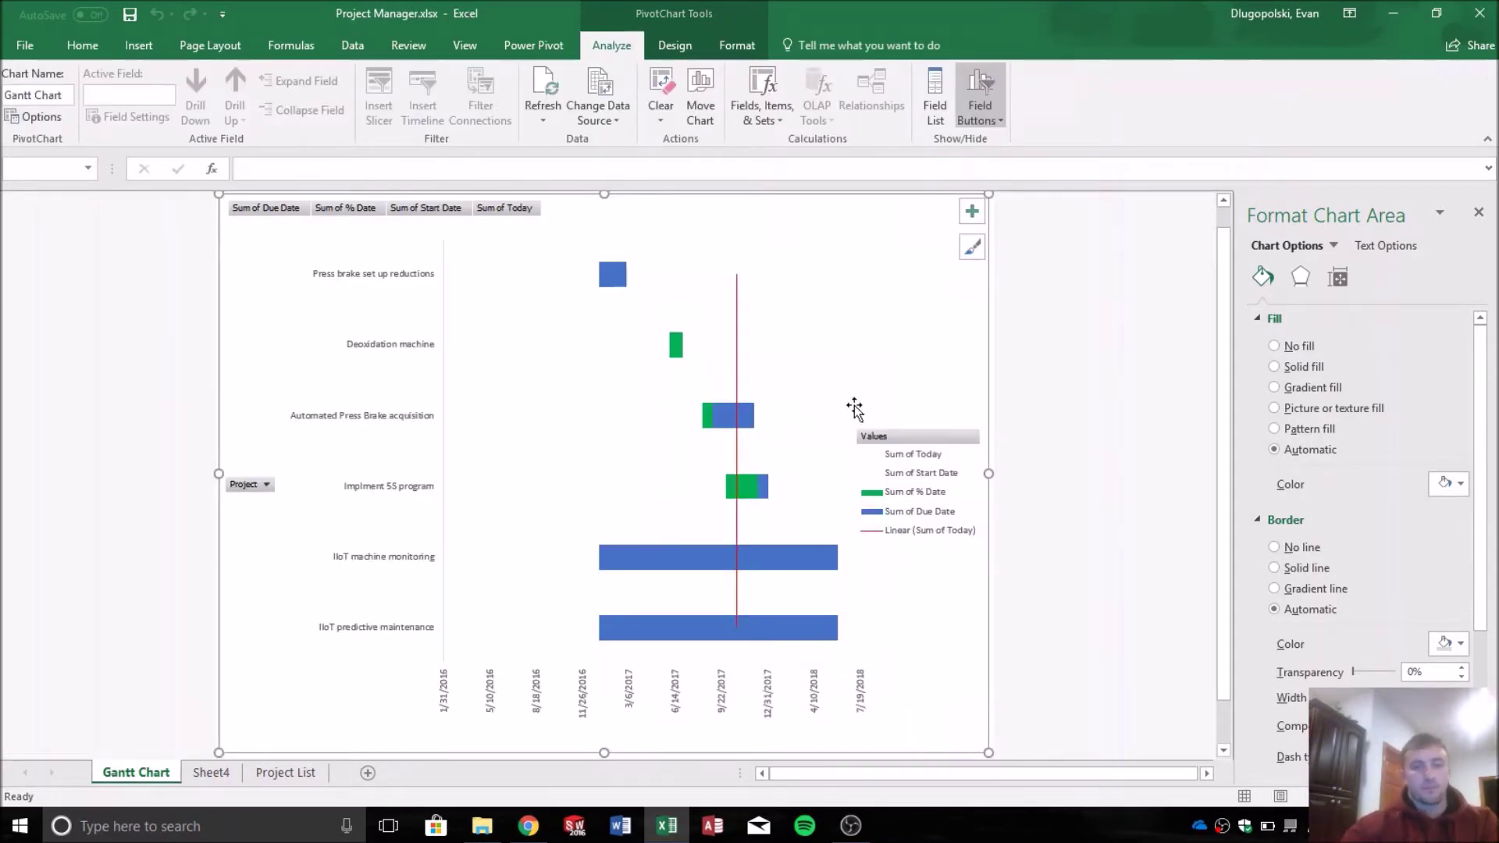
Place the Gantt Chart tab after Project List and return to Sheet4.
left_click_drag(136, 772, 343, 781)
left_click(128, 771)
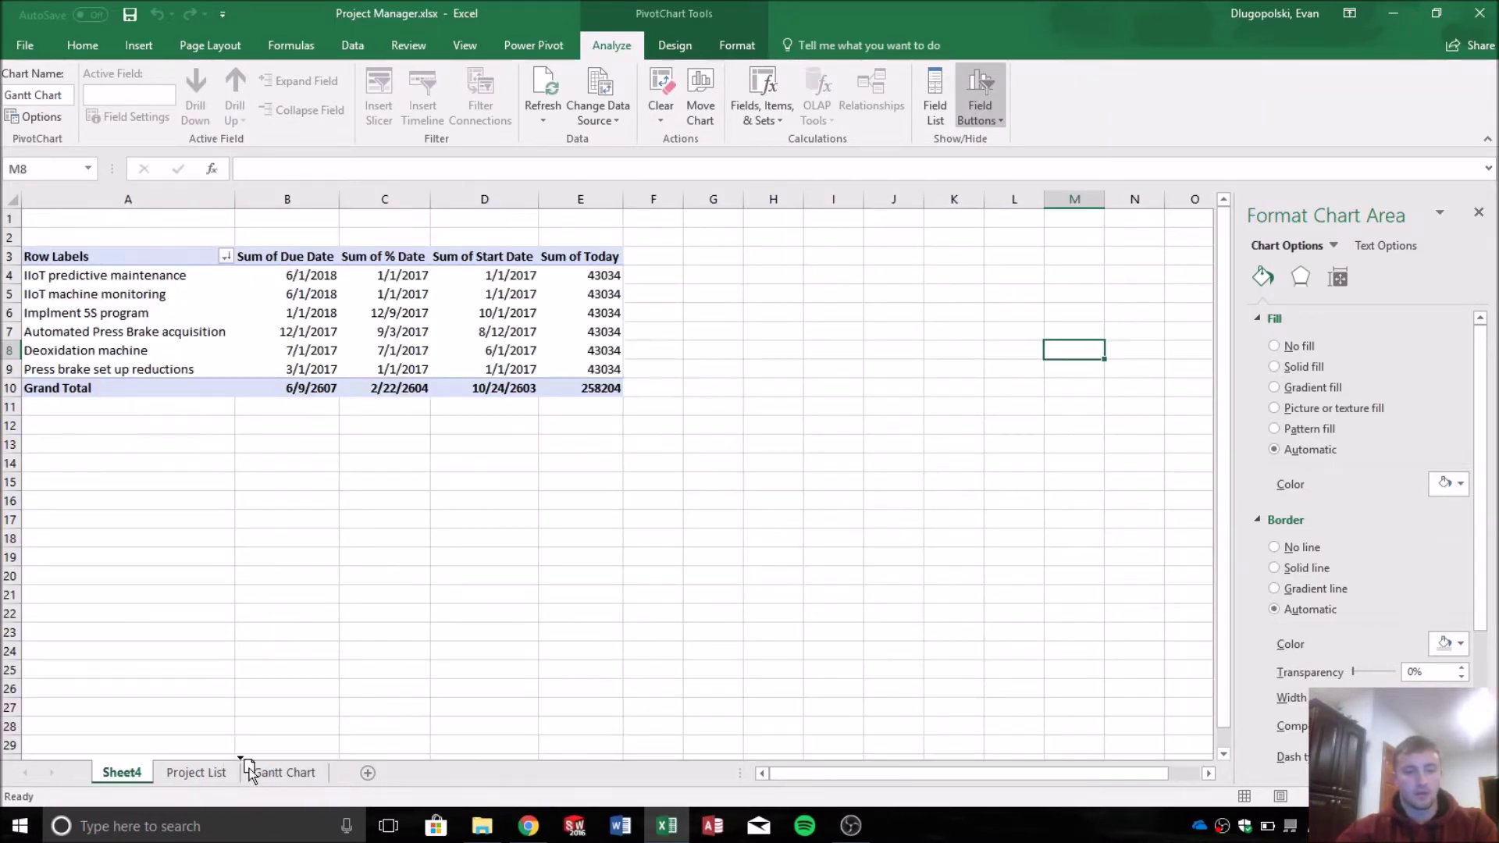
left_click_drag(250, 768, 250, 769)
Rename Sheet4 to 'Project Pivot' and switch to the Gantt Chart sheet.
right_click(223, 772)
left_click(294, 602)
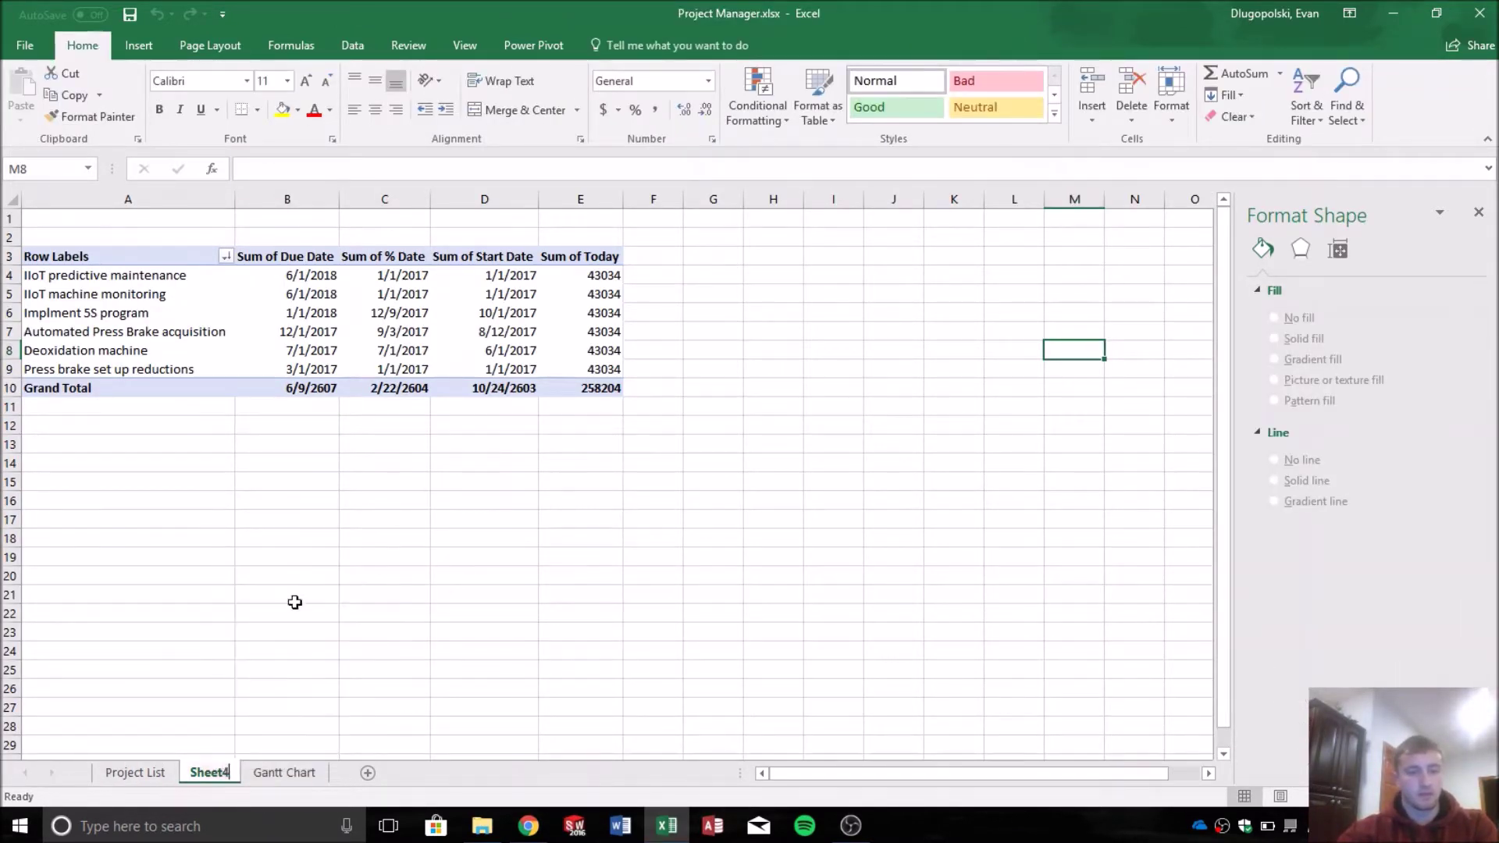
type("P")
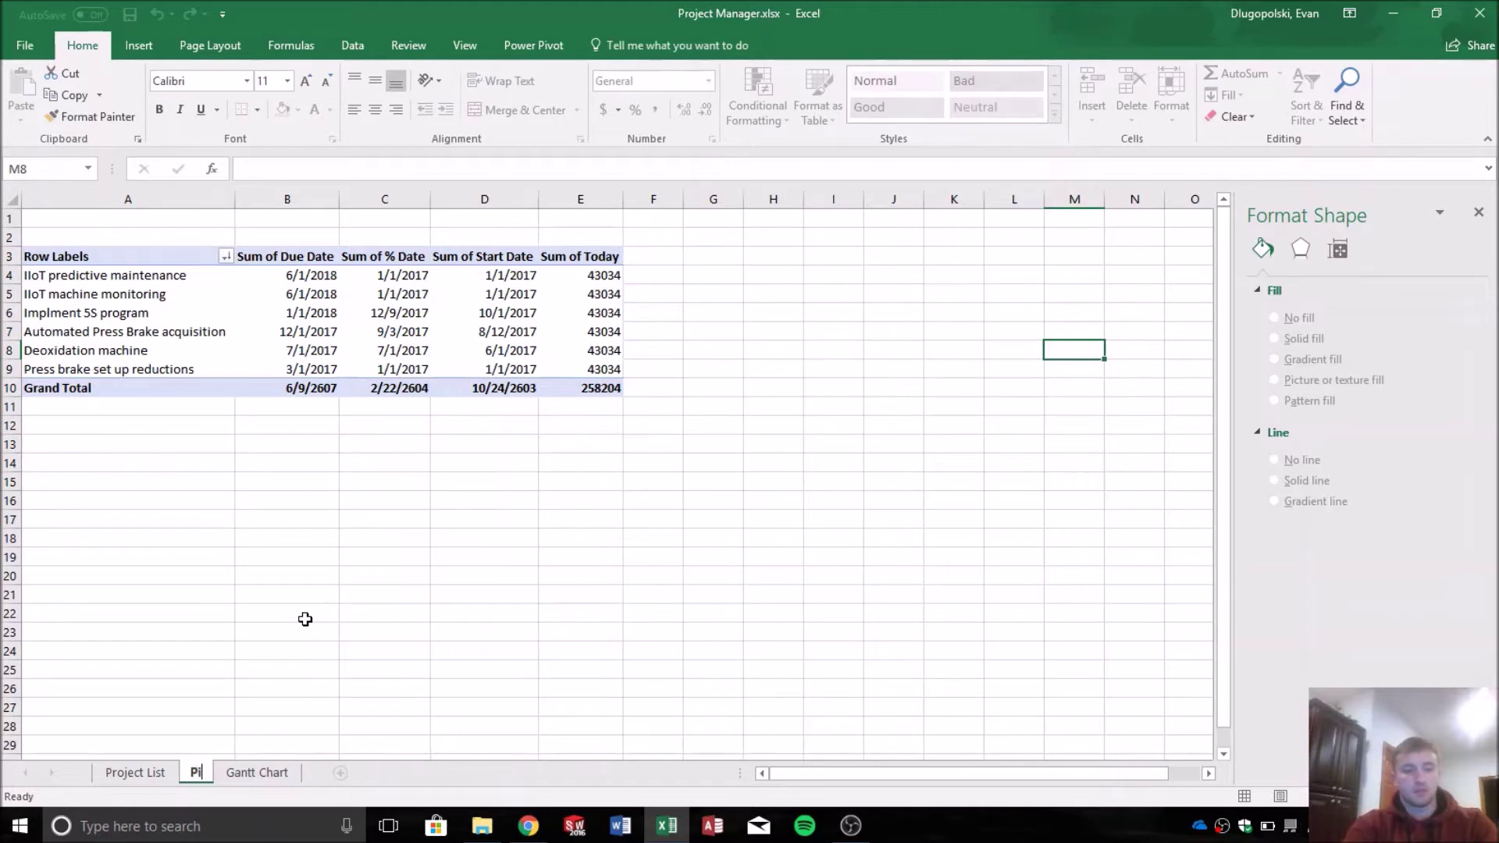
type("roject")
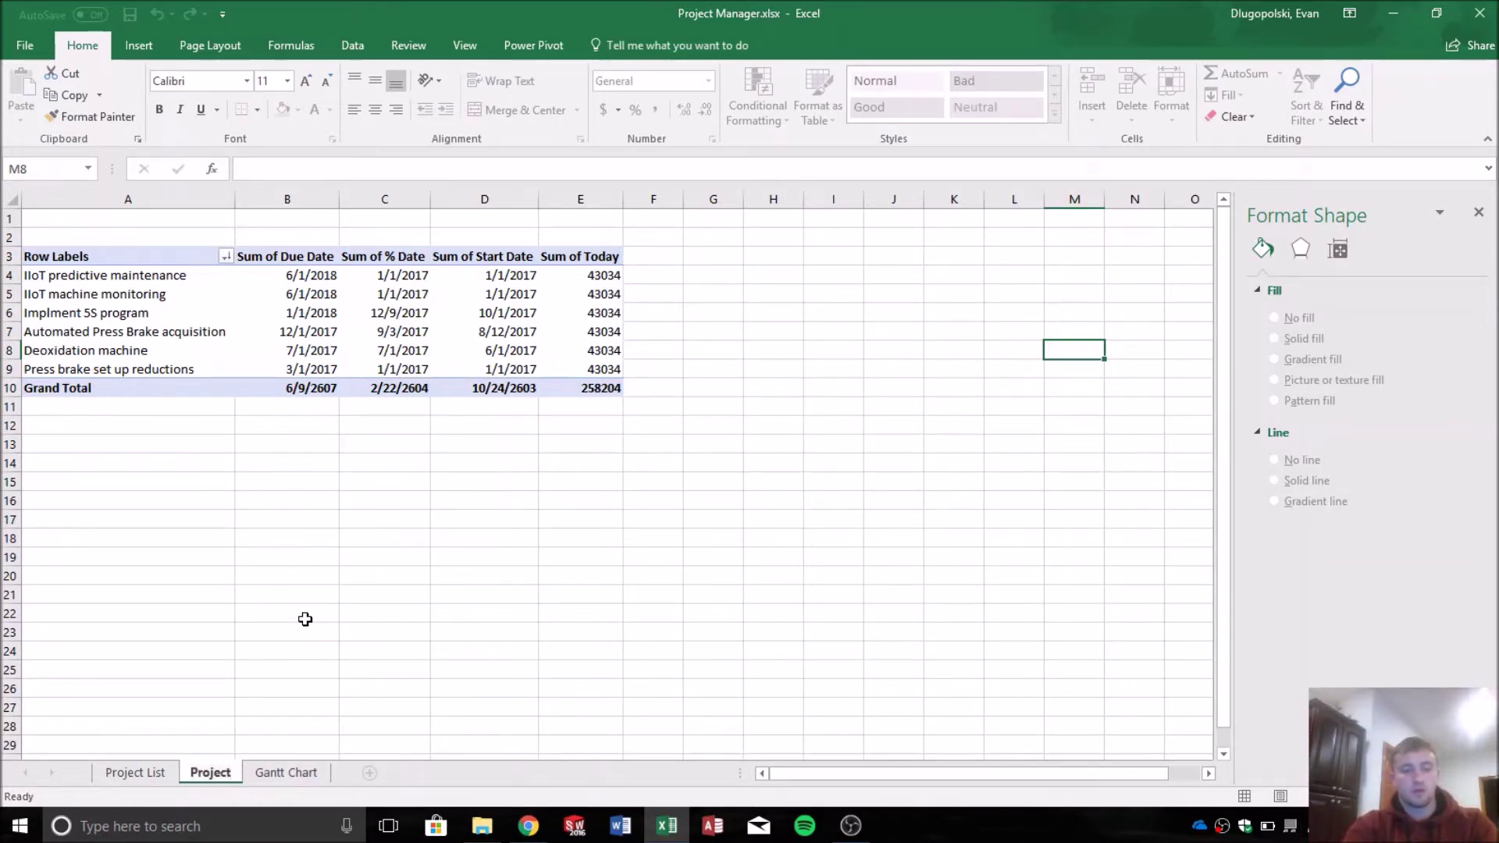
type(" Pivot")
key("Return")
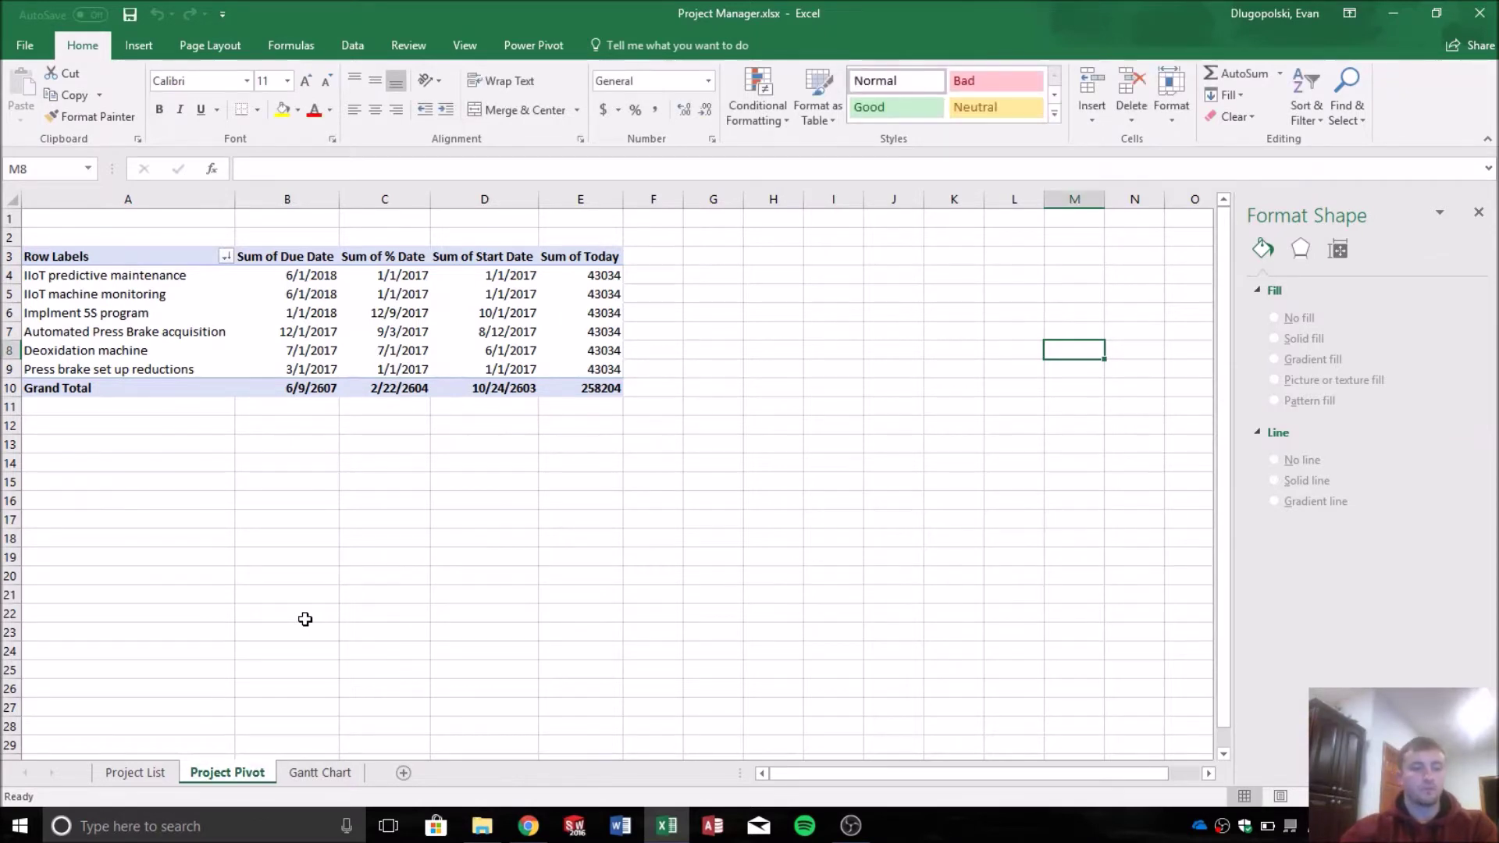
left_click(320, 772)
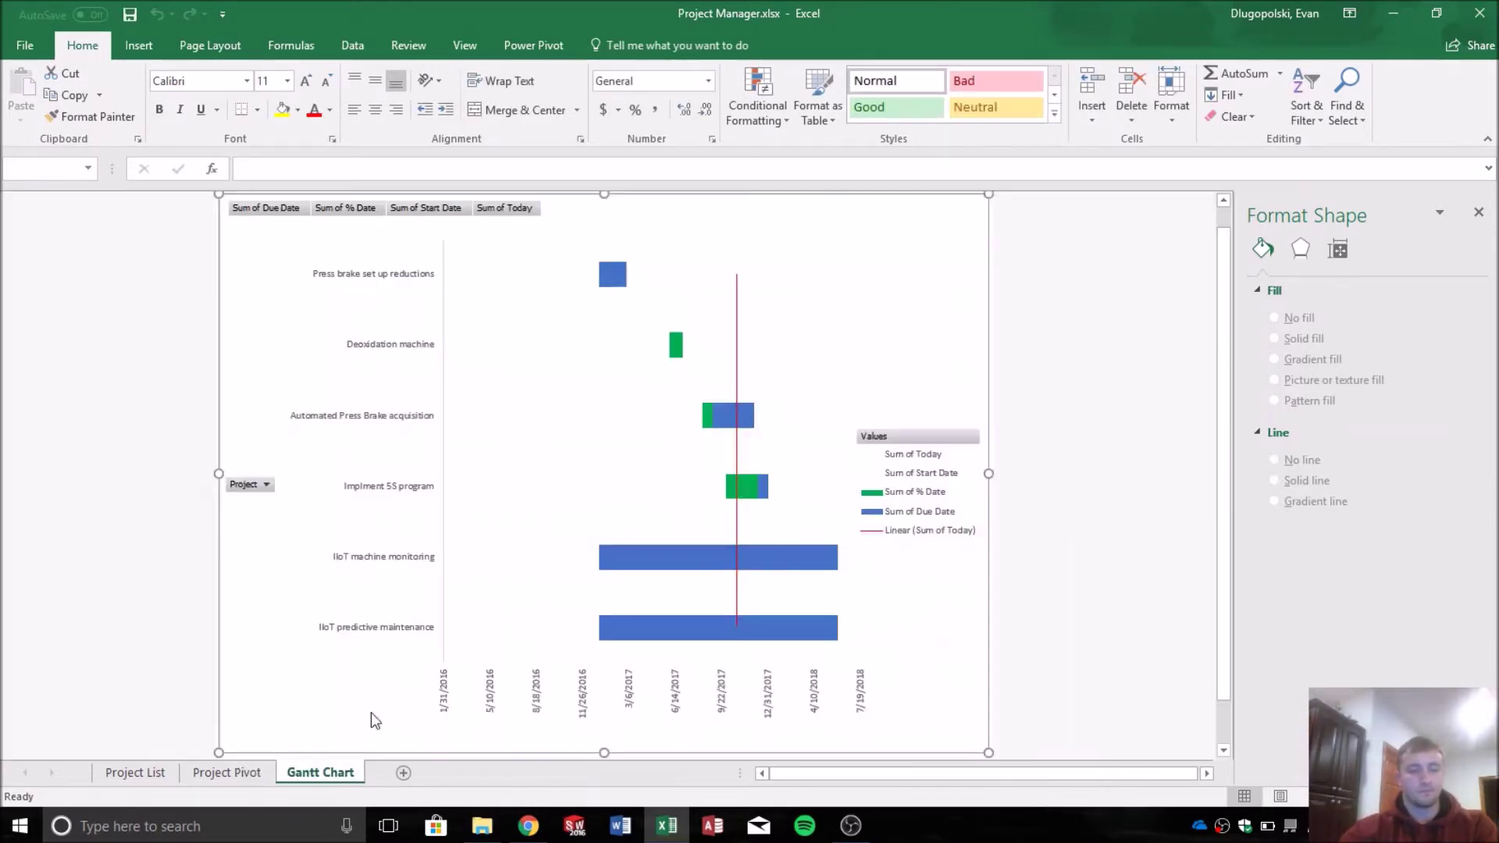
Select the Gantt PivotChart on the Gantt Chart sheet.
left_click(1064, 482)
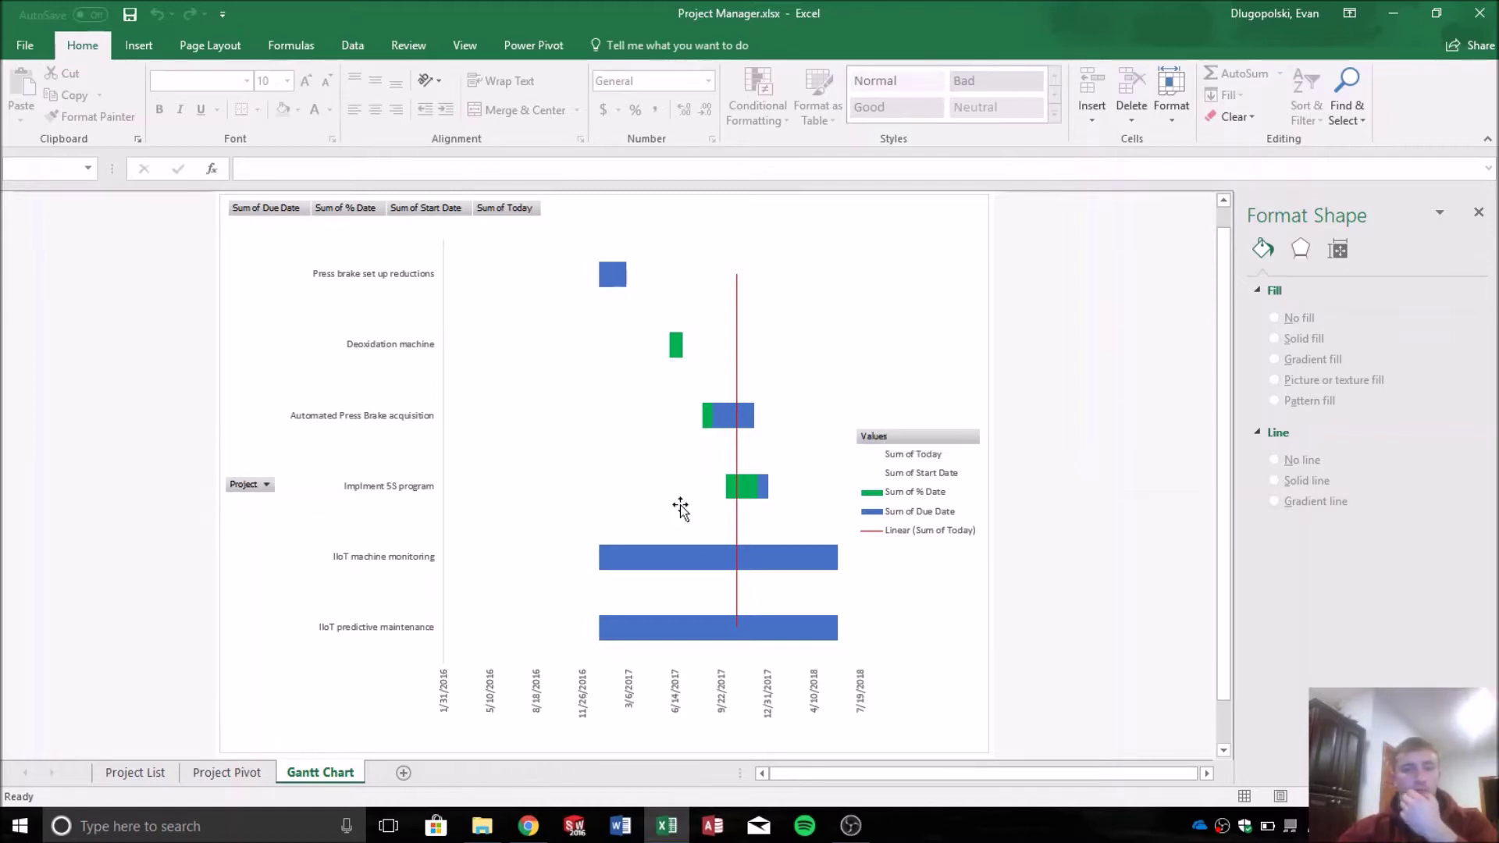
left_click(898, 322)
left_click(1067, 312)
scroll(1010, 320, "down", 1)
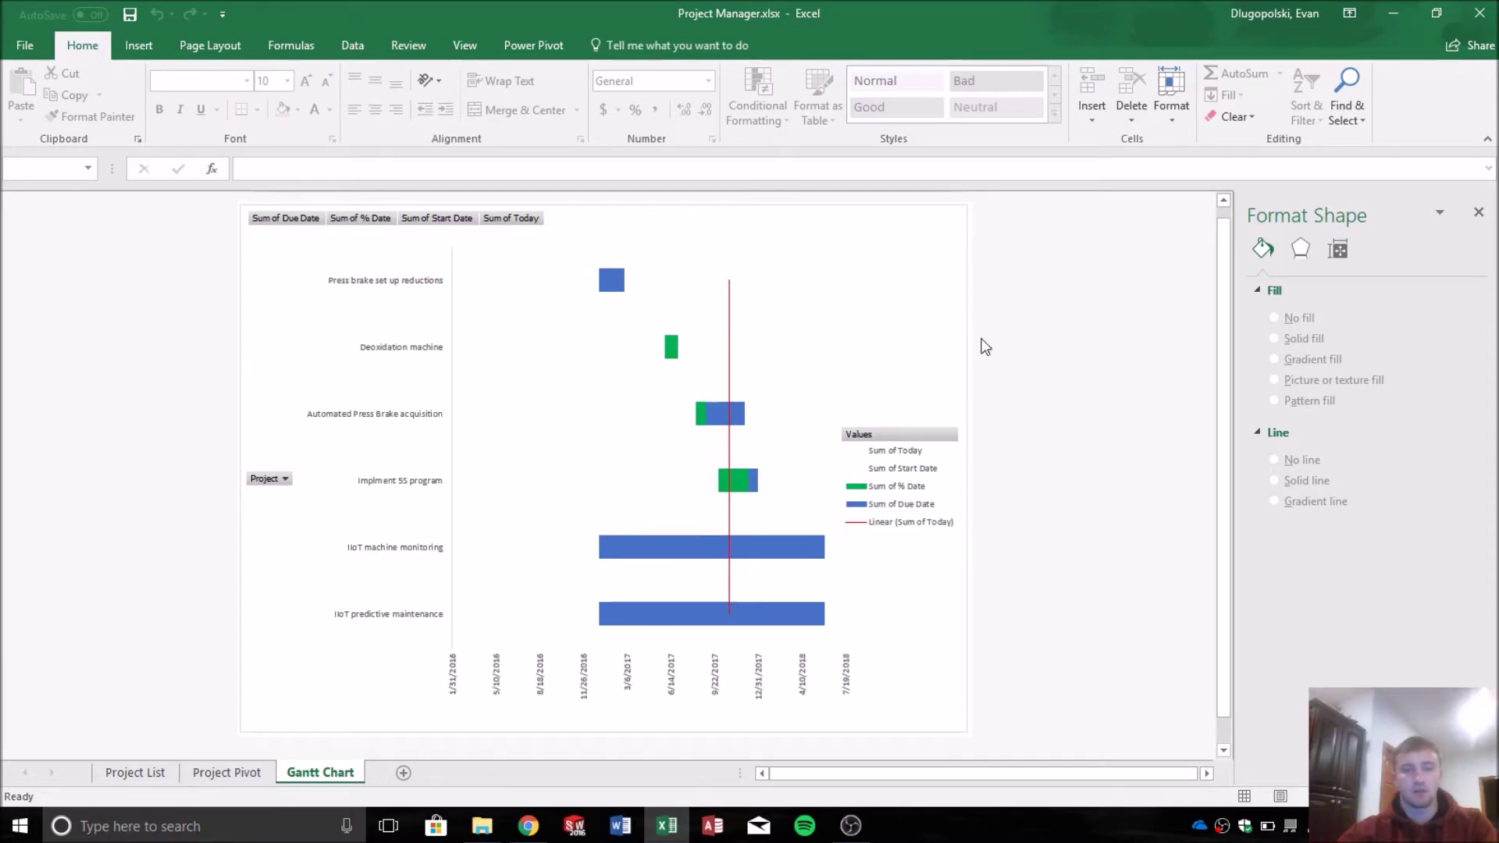
left_click(859, 235)
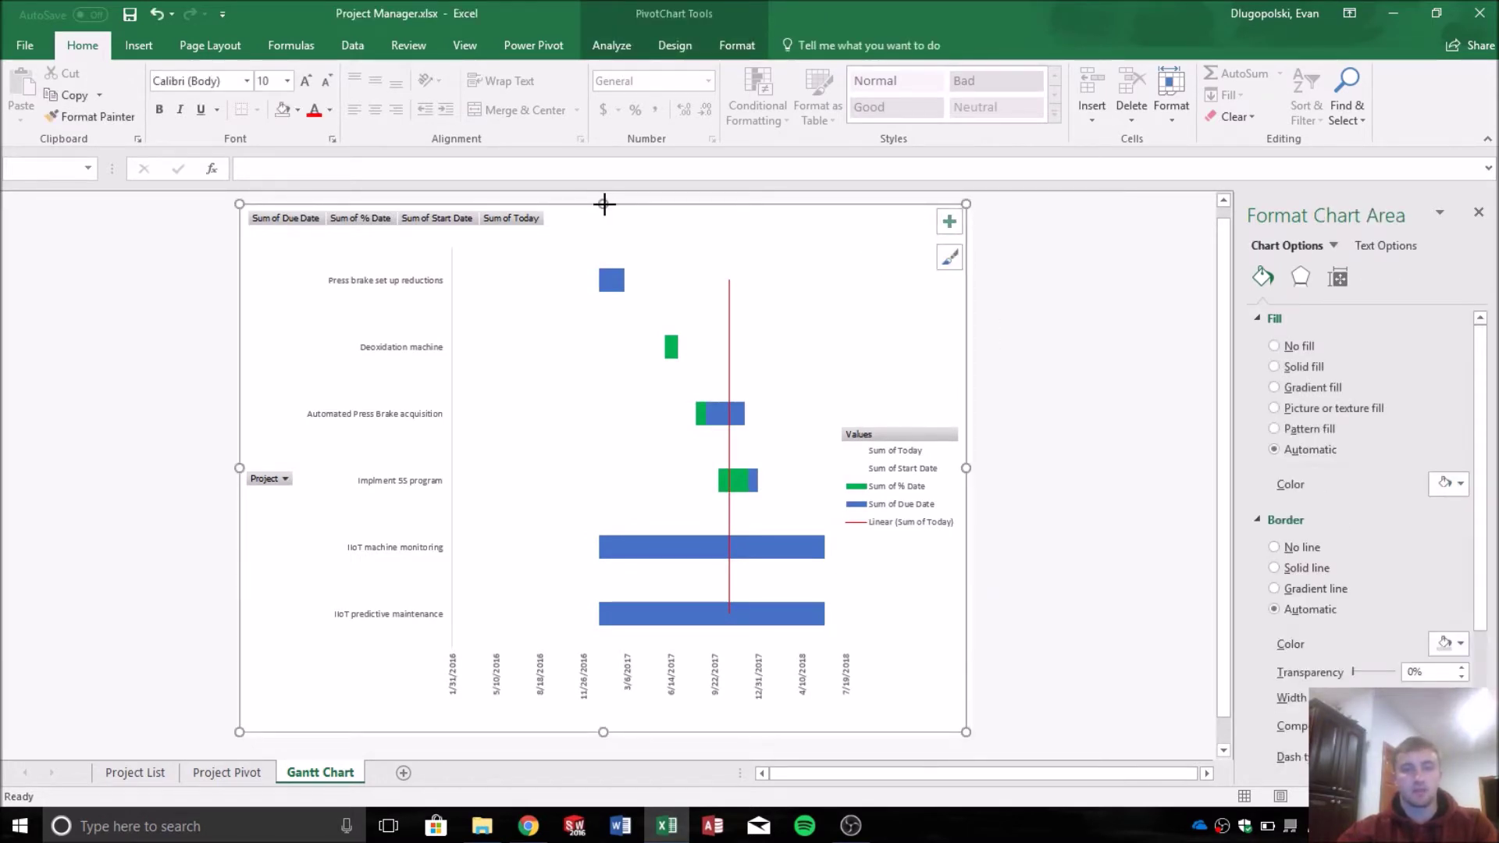
left_click(1050, 348)
left_click(921, 312)
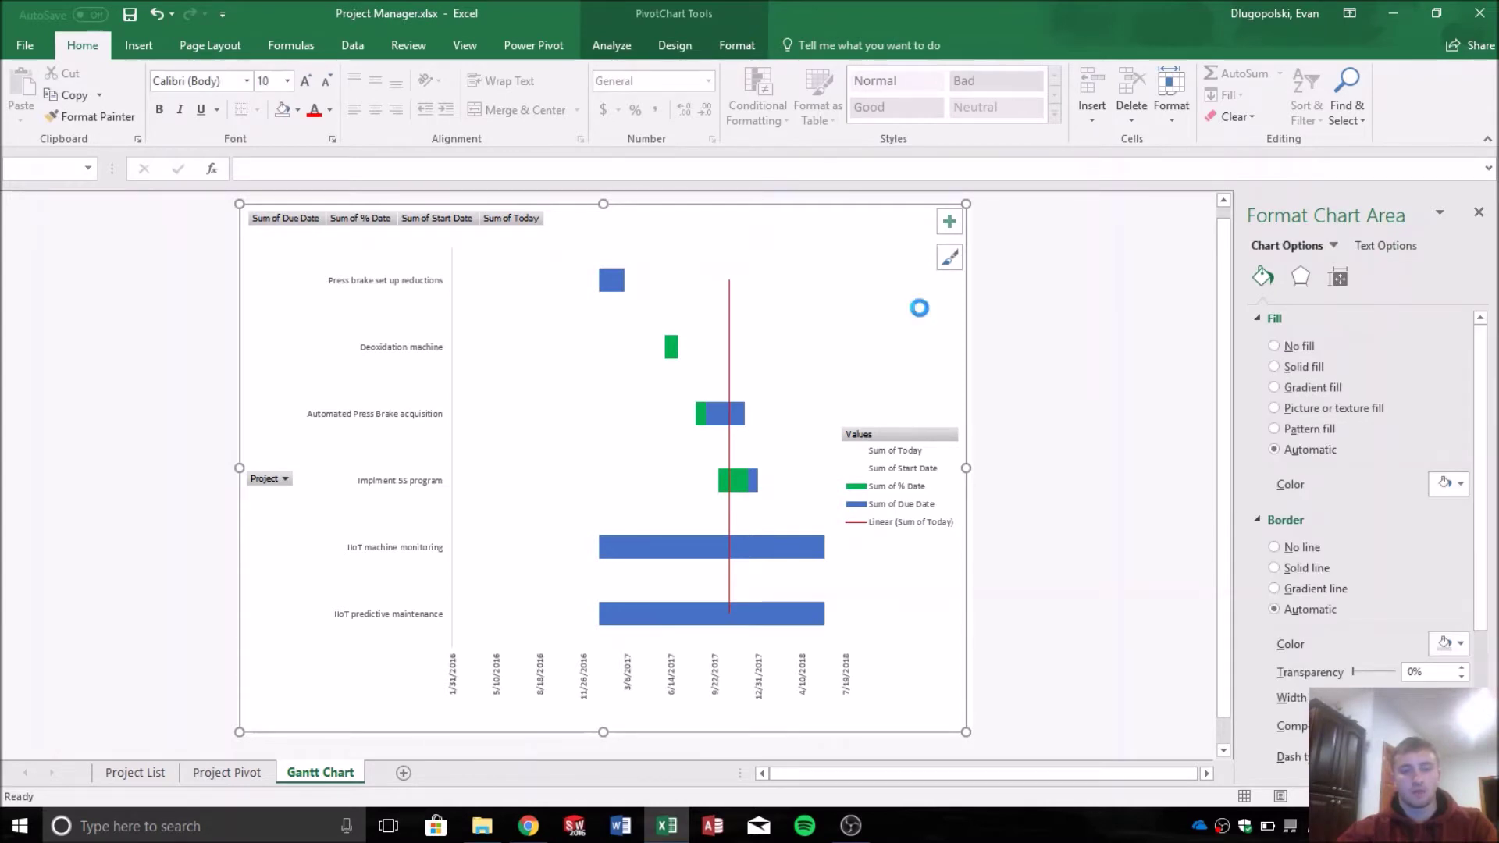
Paste the copied Gantt chart below the pivot table on Project Pivot.
left_click(197, 772)
left_click(459, 549)
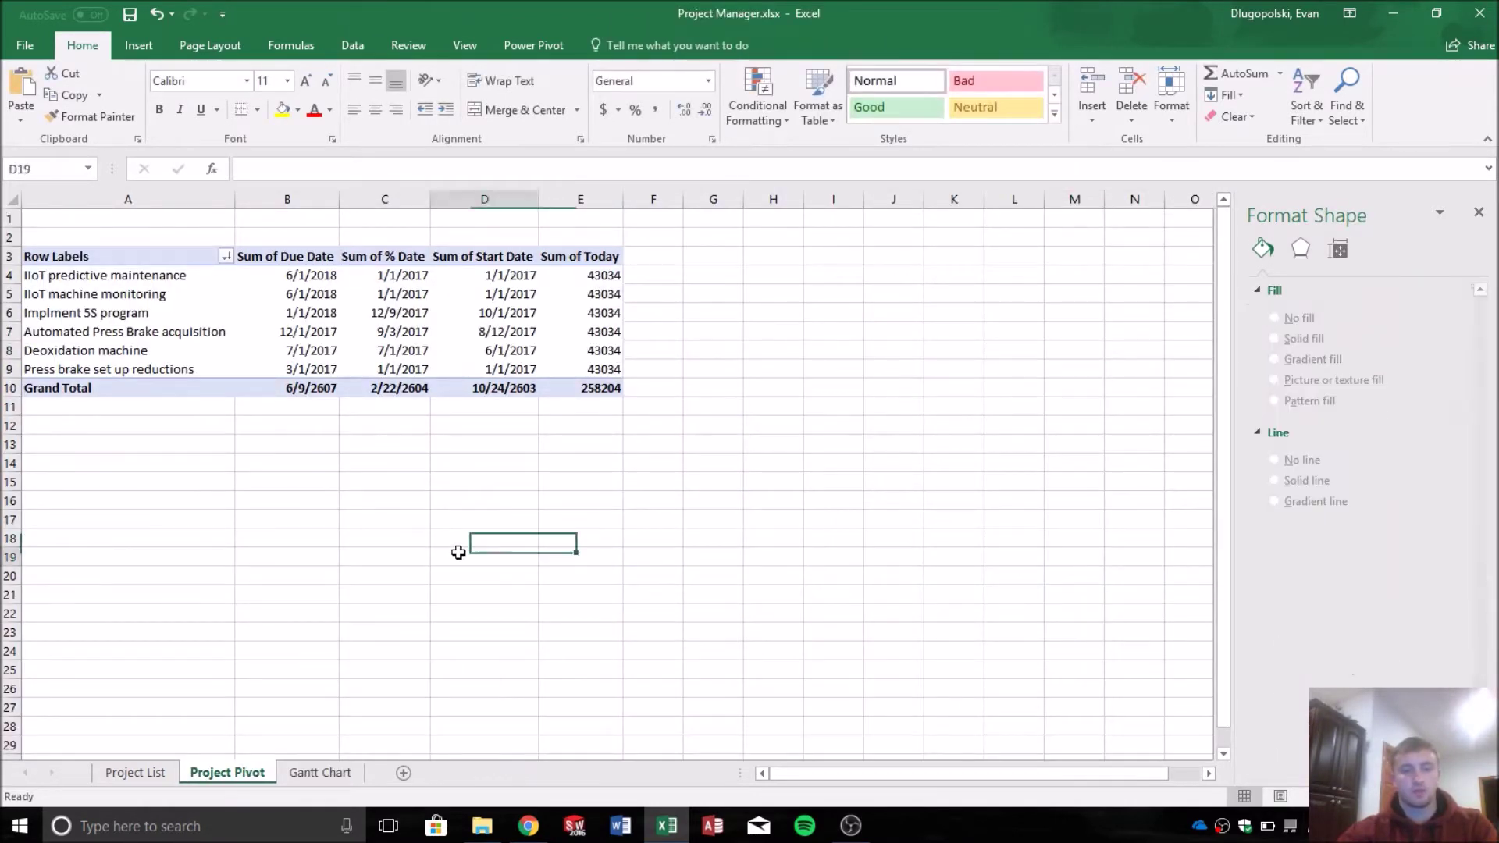
key("ctrl+v")
left_click(853, 443)
scroll(852, 443, "down", 4)
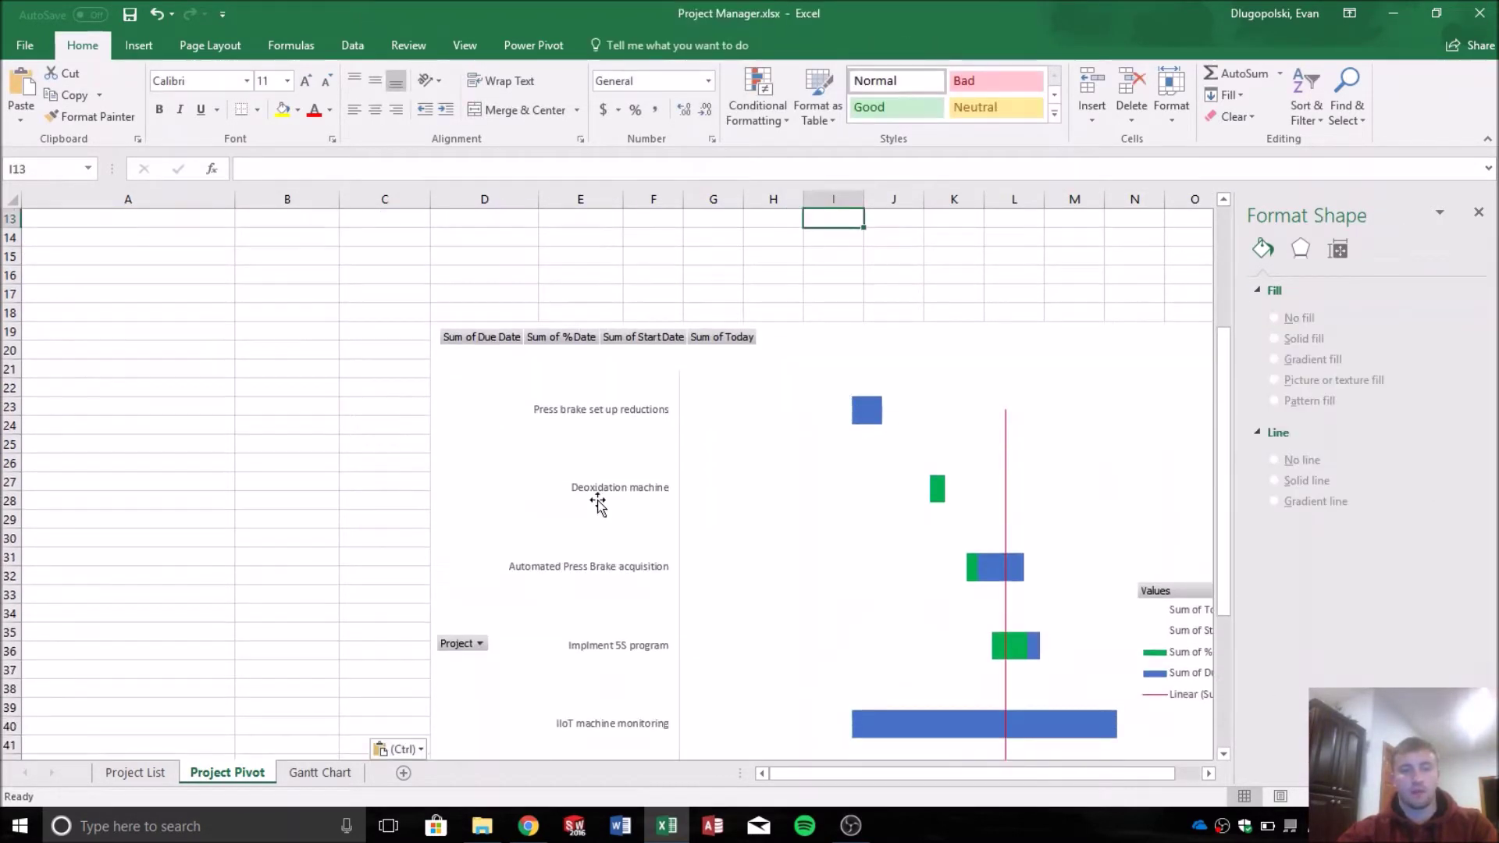
left_click(452, 438)
Move the pasted chart to the Gantt Chart sheet with Move Chart.
right_click(455, 349)
left_click(544, 603)
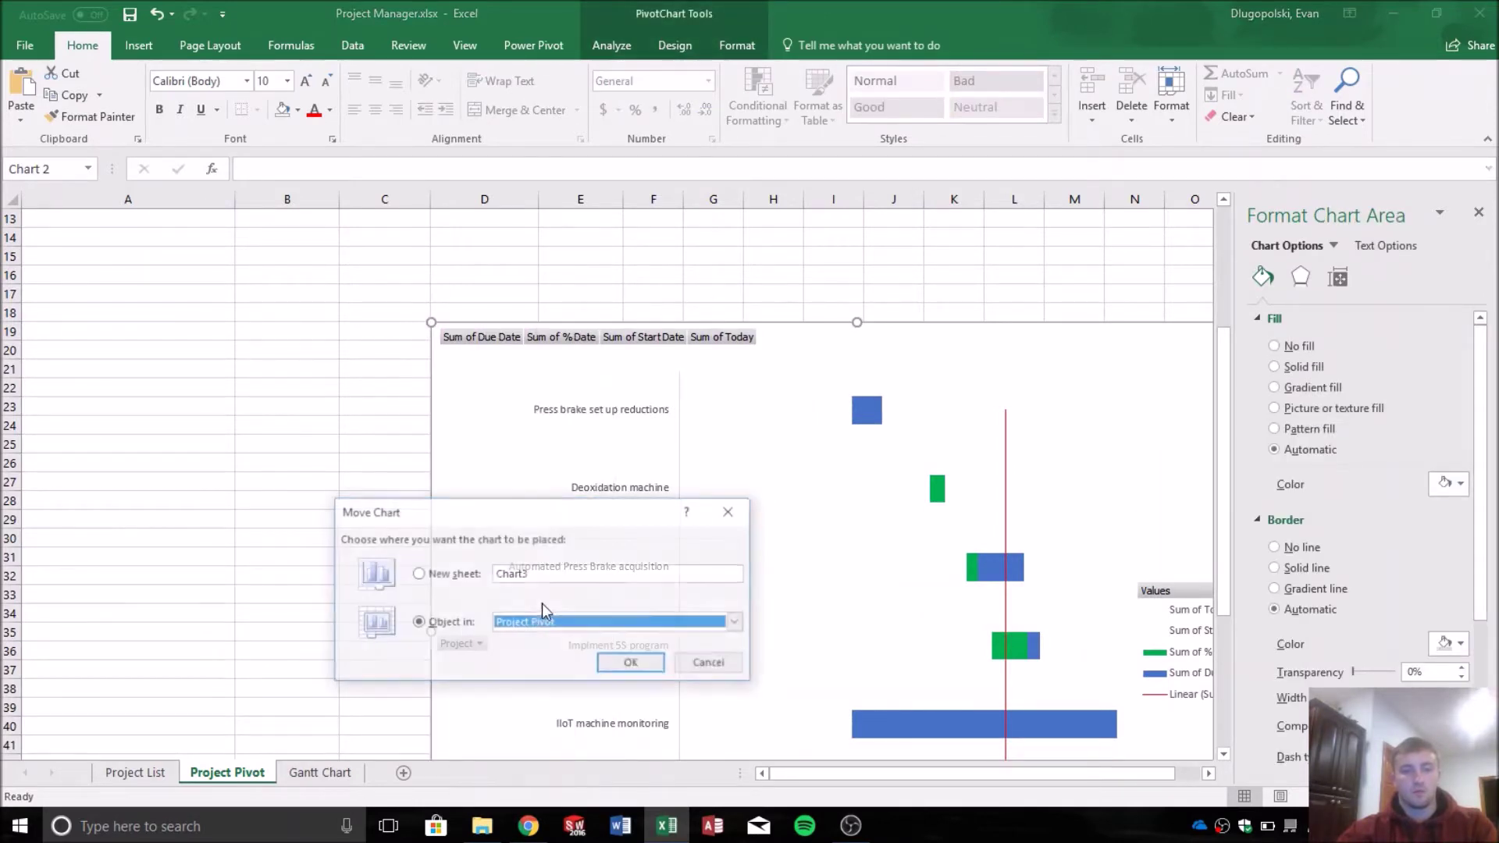
left_click(580, 628)
left_click(567, 665)
left_click(629, 662)
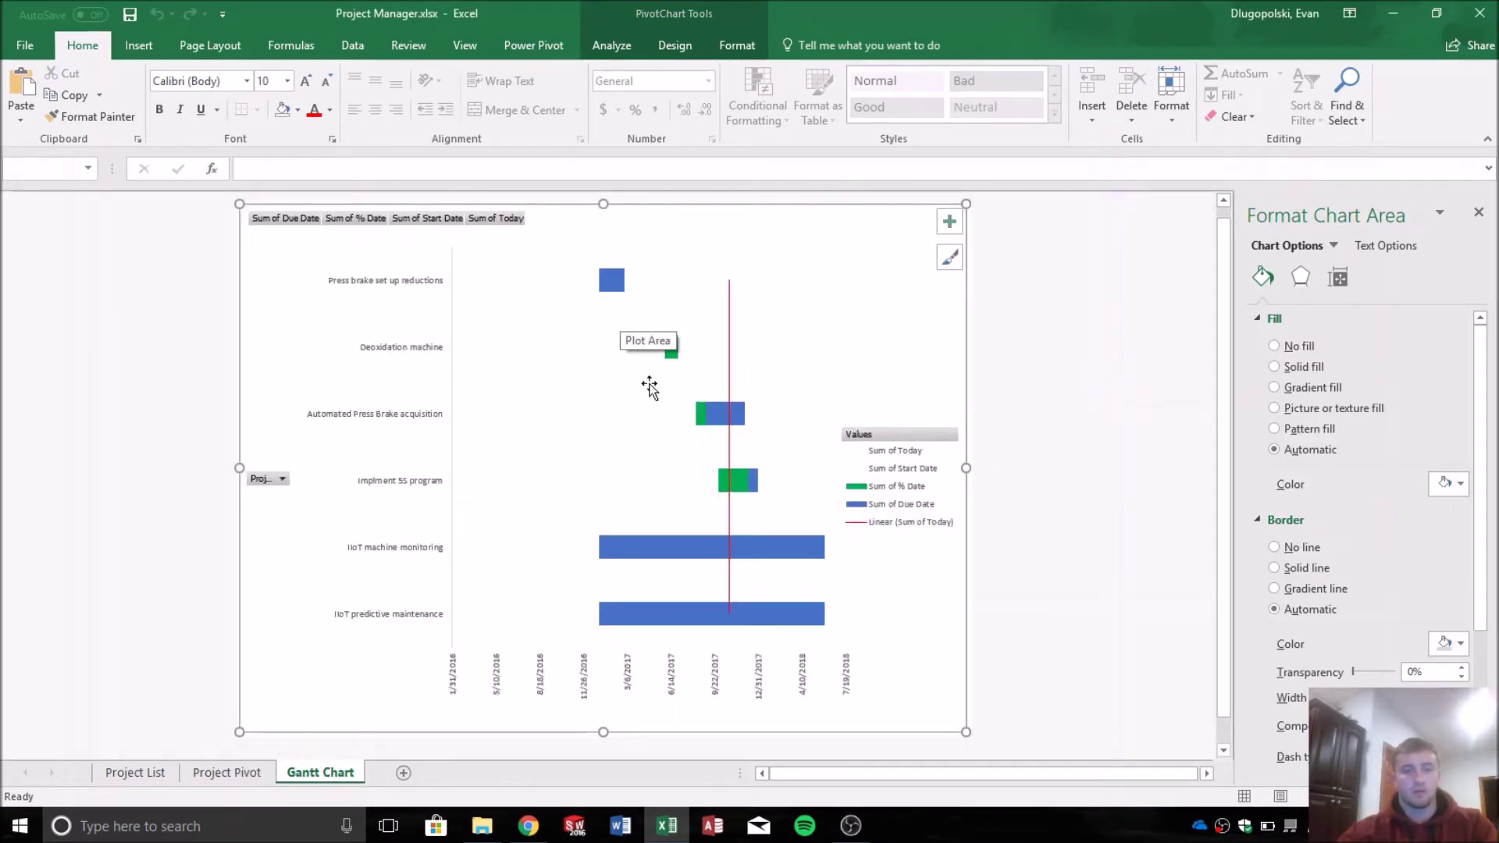
Resize and reposition the chart on the Gantt Chart sheet, then undo the last change.
left_click(1096, 441)
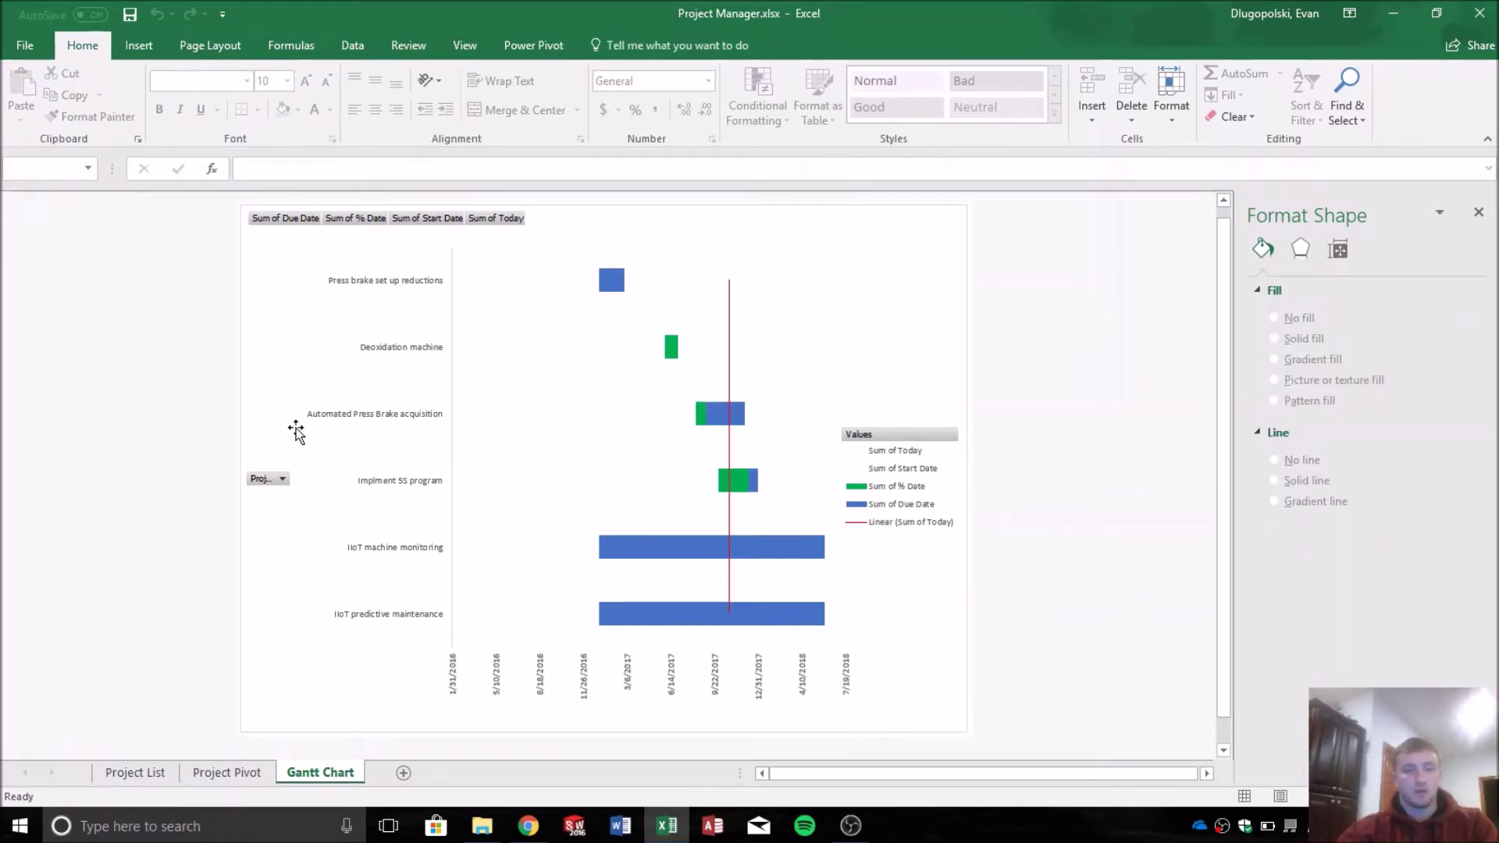
left_click(923, 237)
left_click_drag(604, 204, 604, 377)
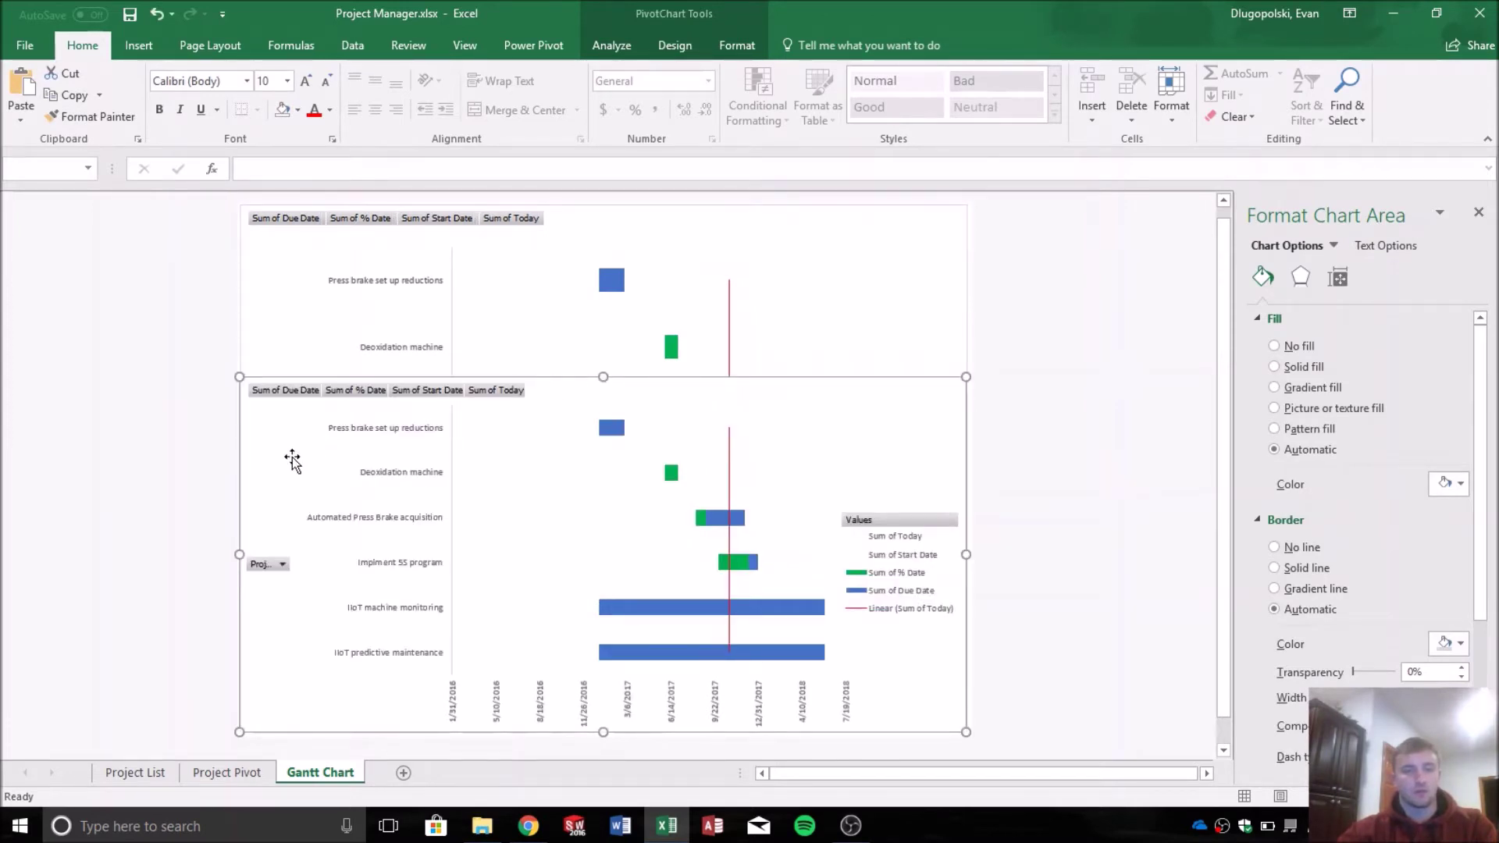
left_click_drag(294, 459, 315, 429)
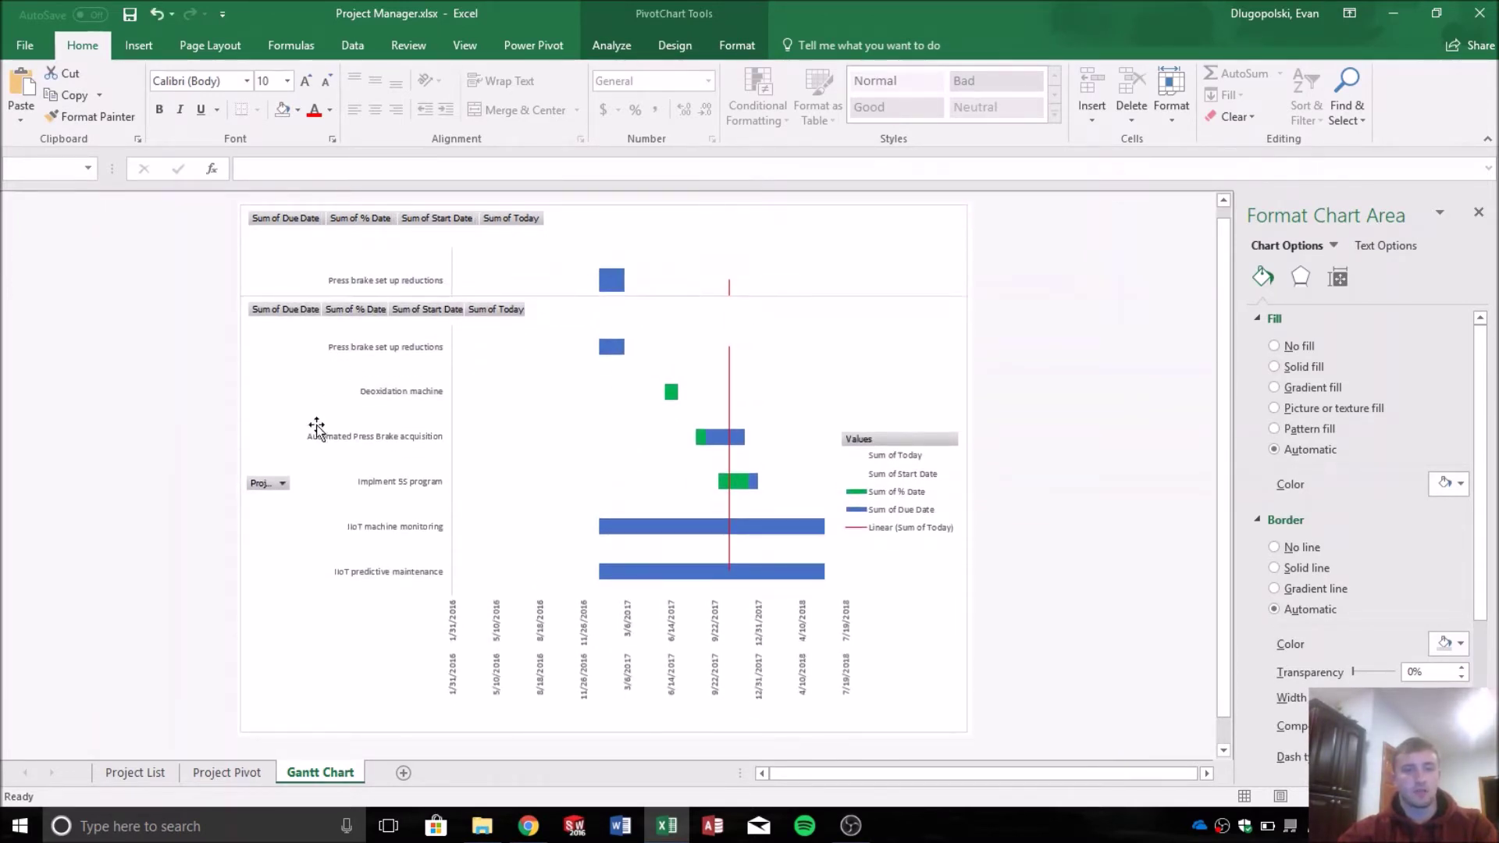
left_click_drag(239, 471, 445, 460)
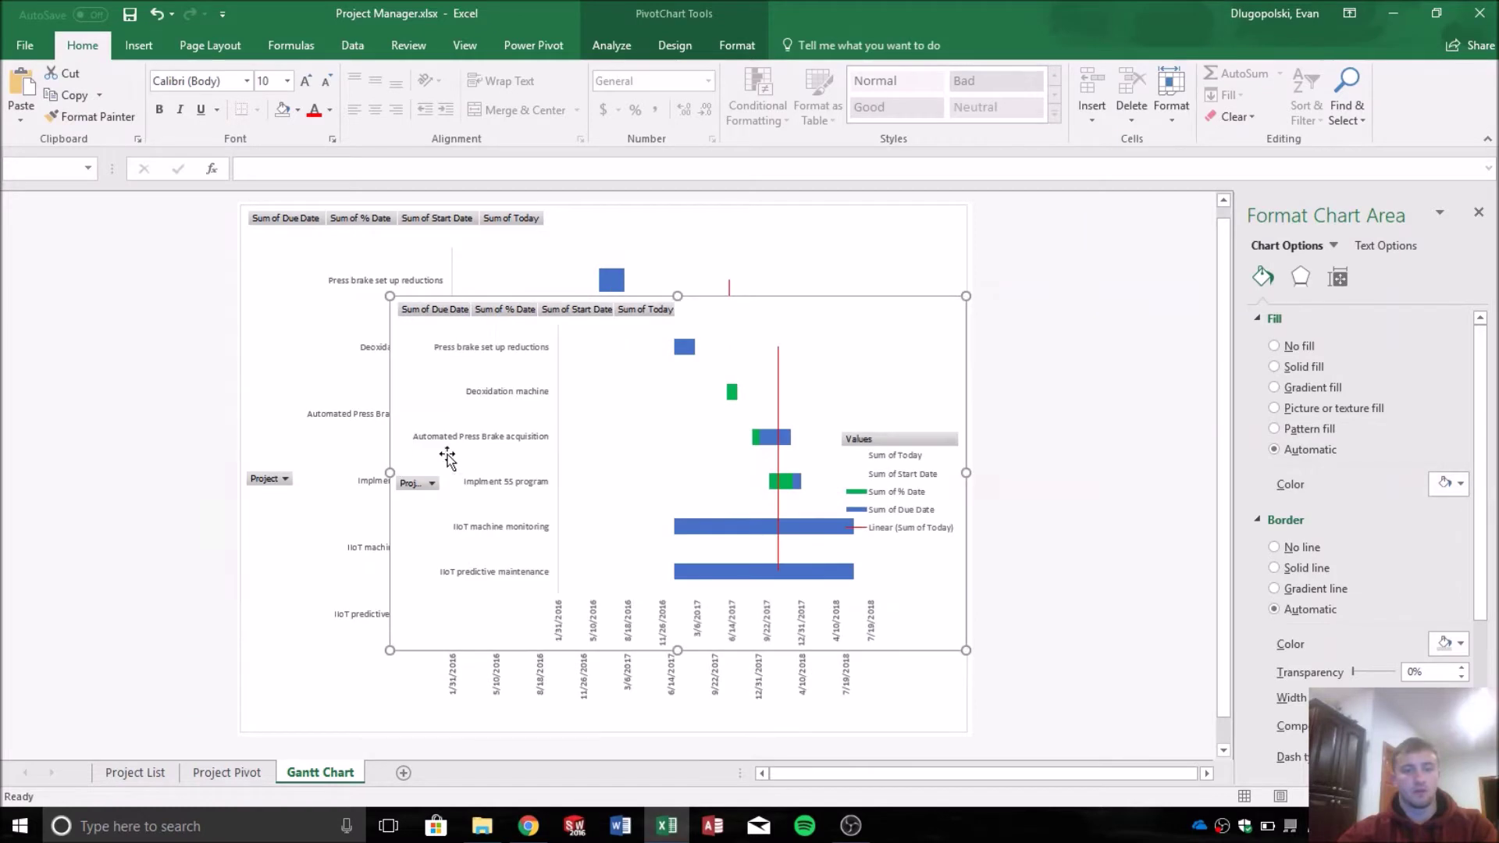
left_click_drag(416, 357, 335, 337)
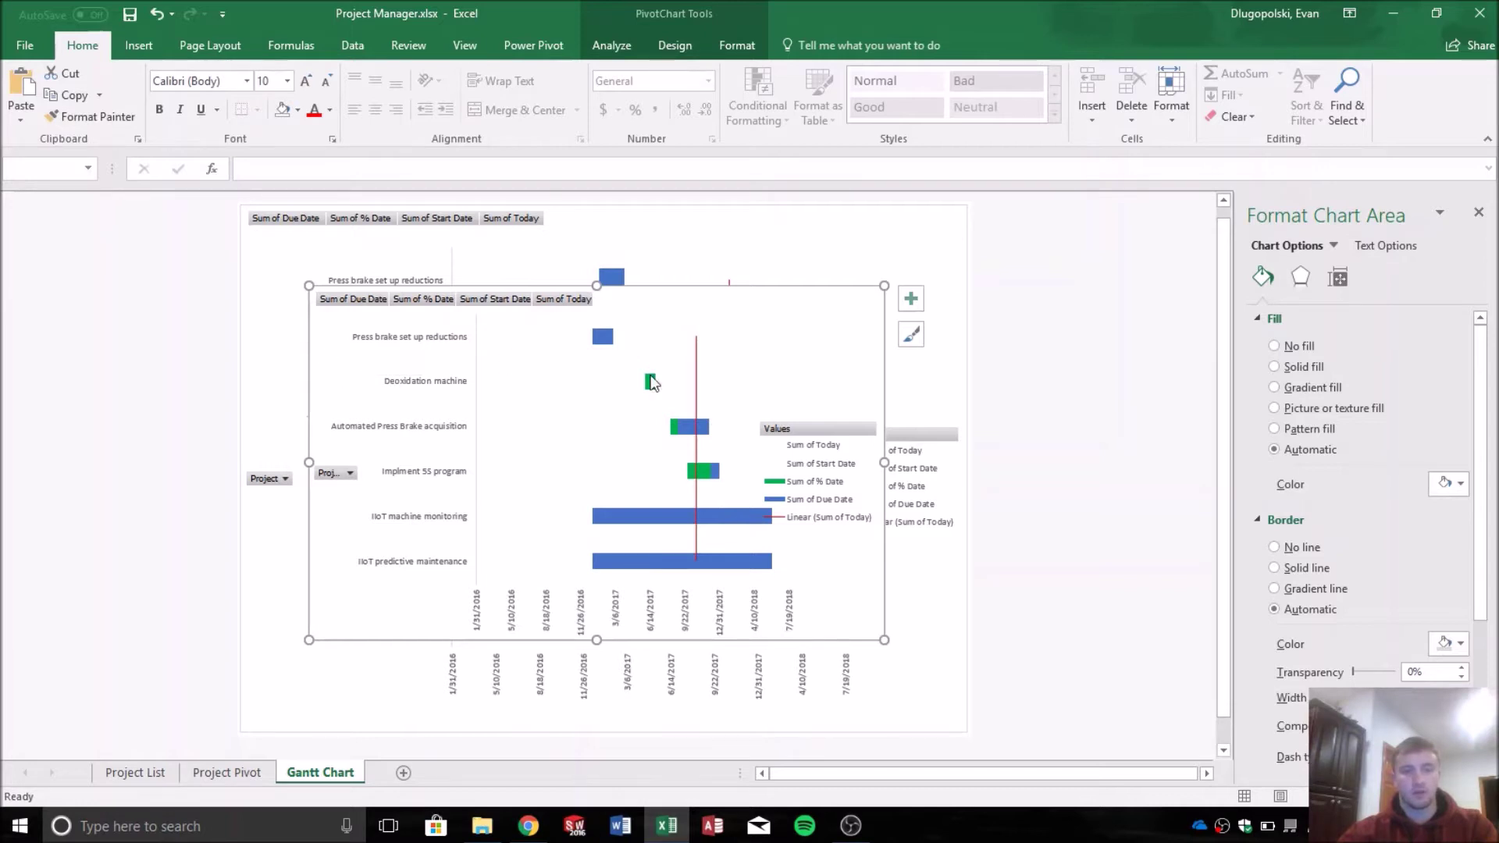
mouse_move(837, 361)
left_mouse_down()
mouse_move(823, 315)
mouse_move(780, 271)
mouse_move(850, 328)
mouse_move(780, 258)
mouse_move(849, 361)
mouse_move(813, 447)
left_mouse_up()
left_click_drag(843, 381, 884, 345)
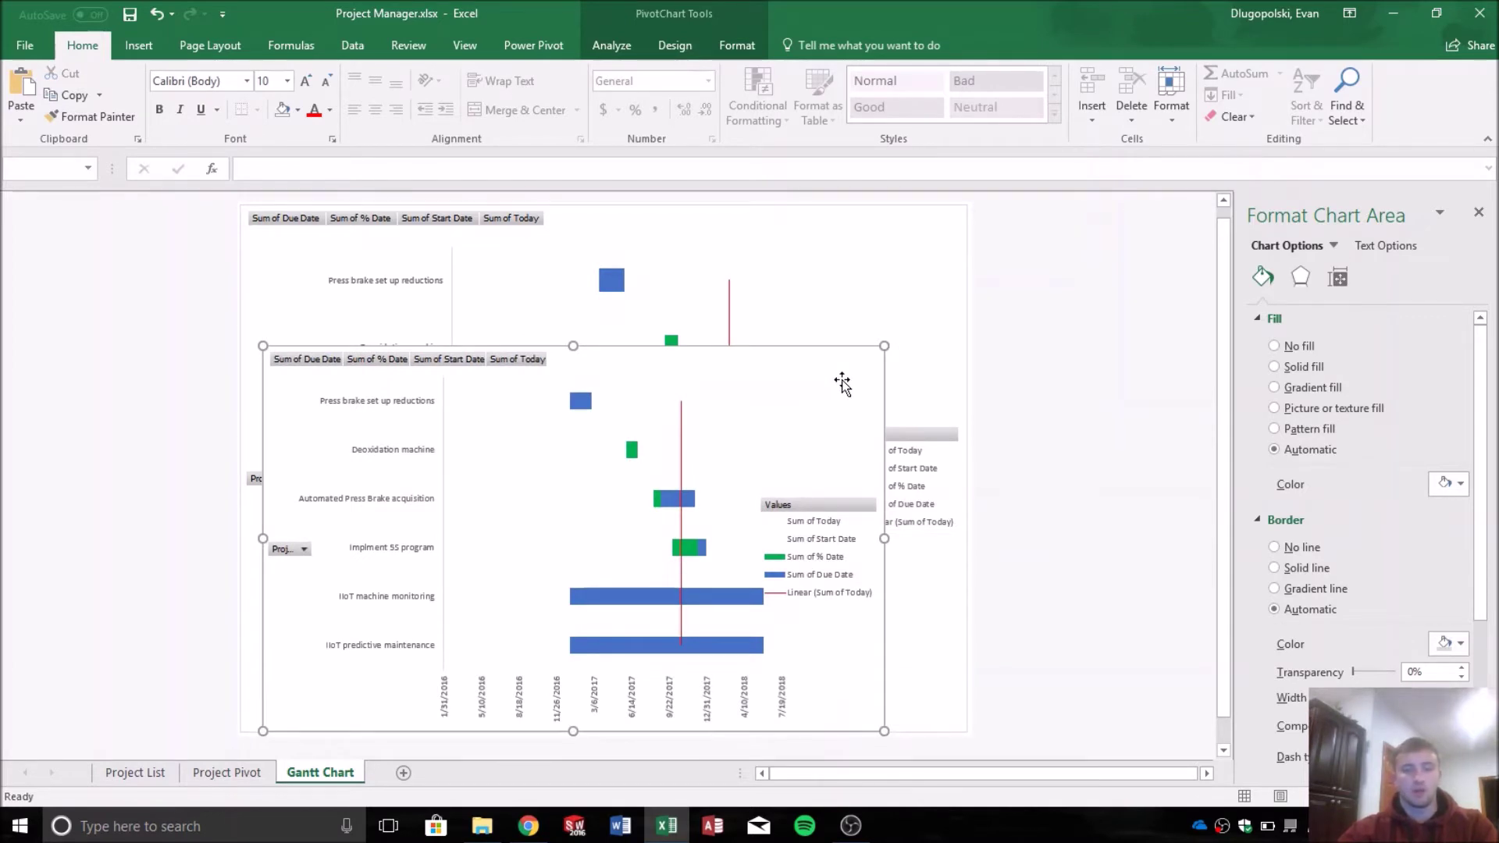
key("ctrl+z")
key("ctrl+z")
key("ctrl+z")
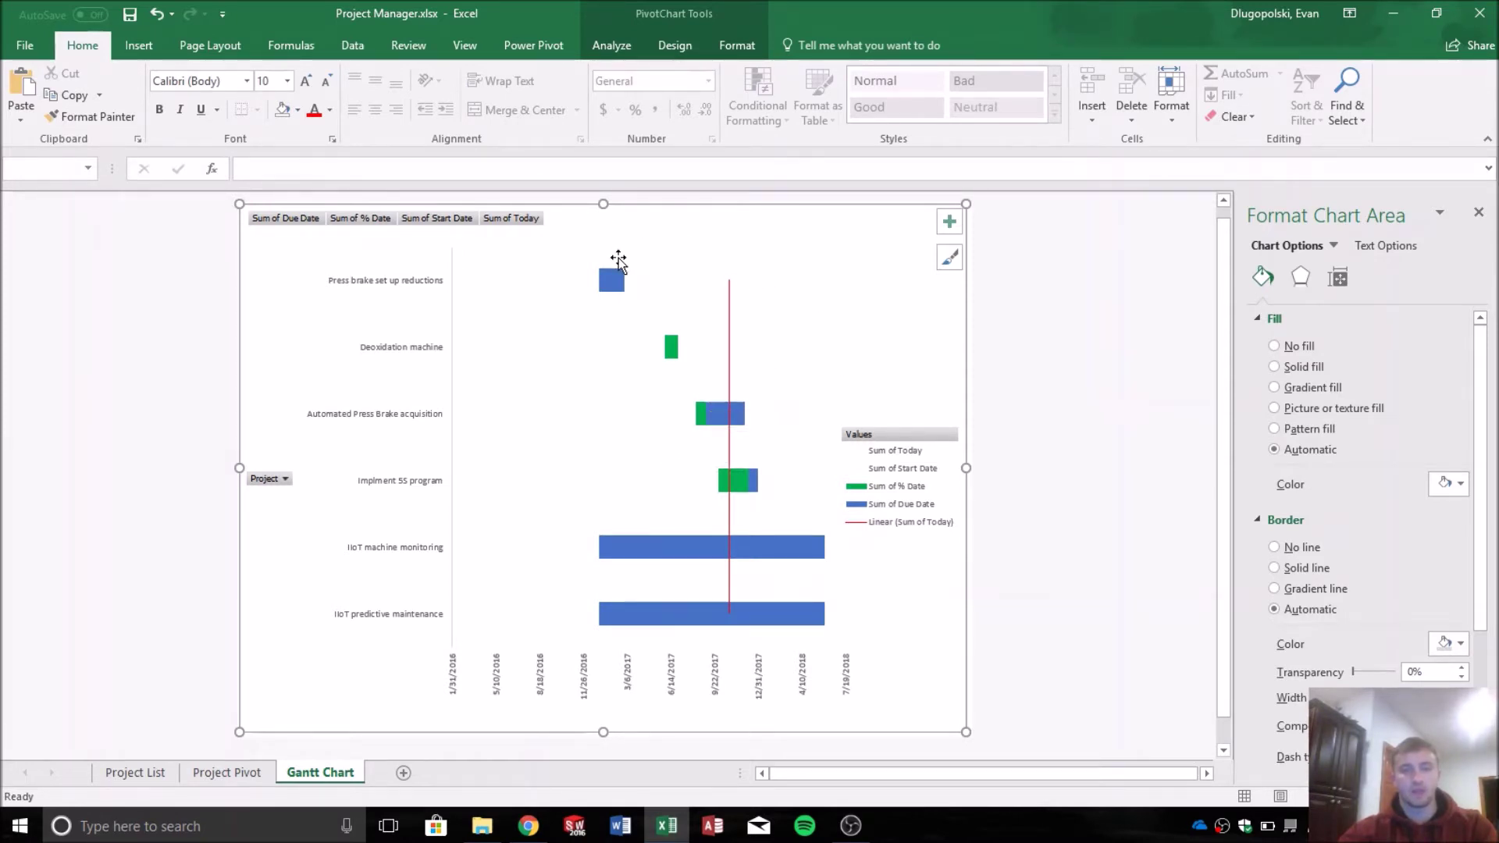
View the Gantt chart's print preview from the File menu, then go back to Project Pivot.
left_click(26, 45)
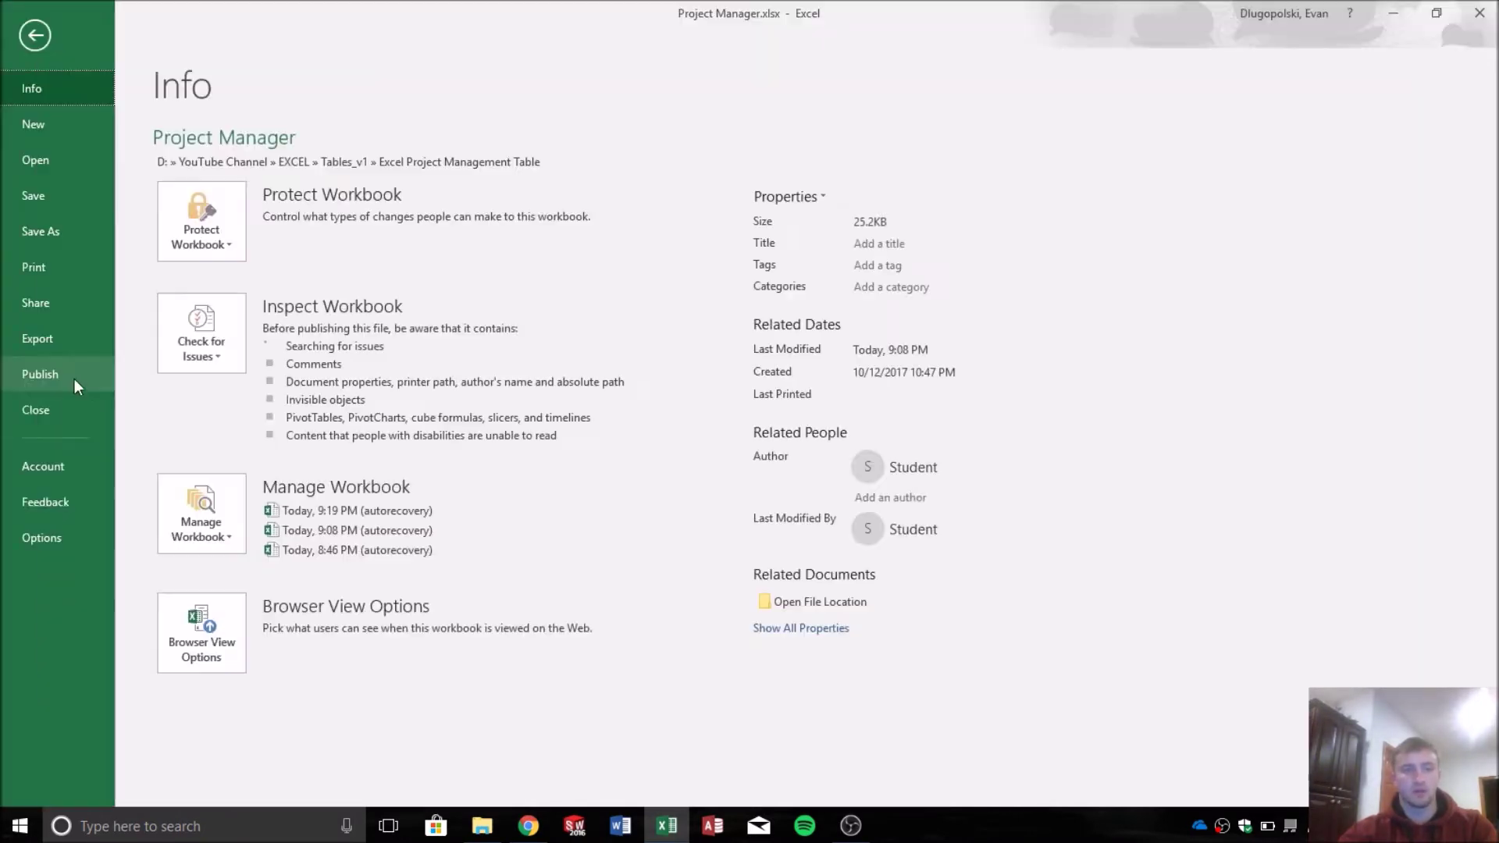
left_click(53, 233)
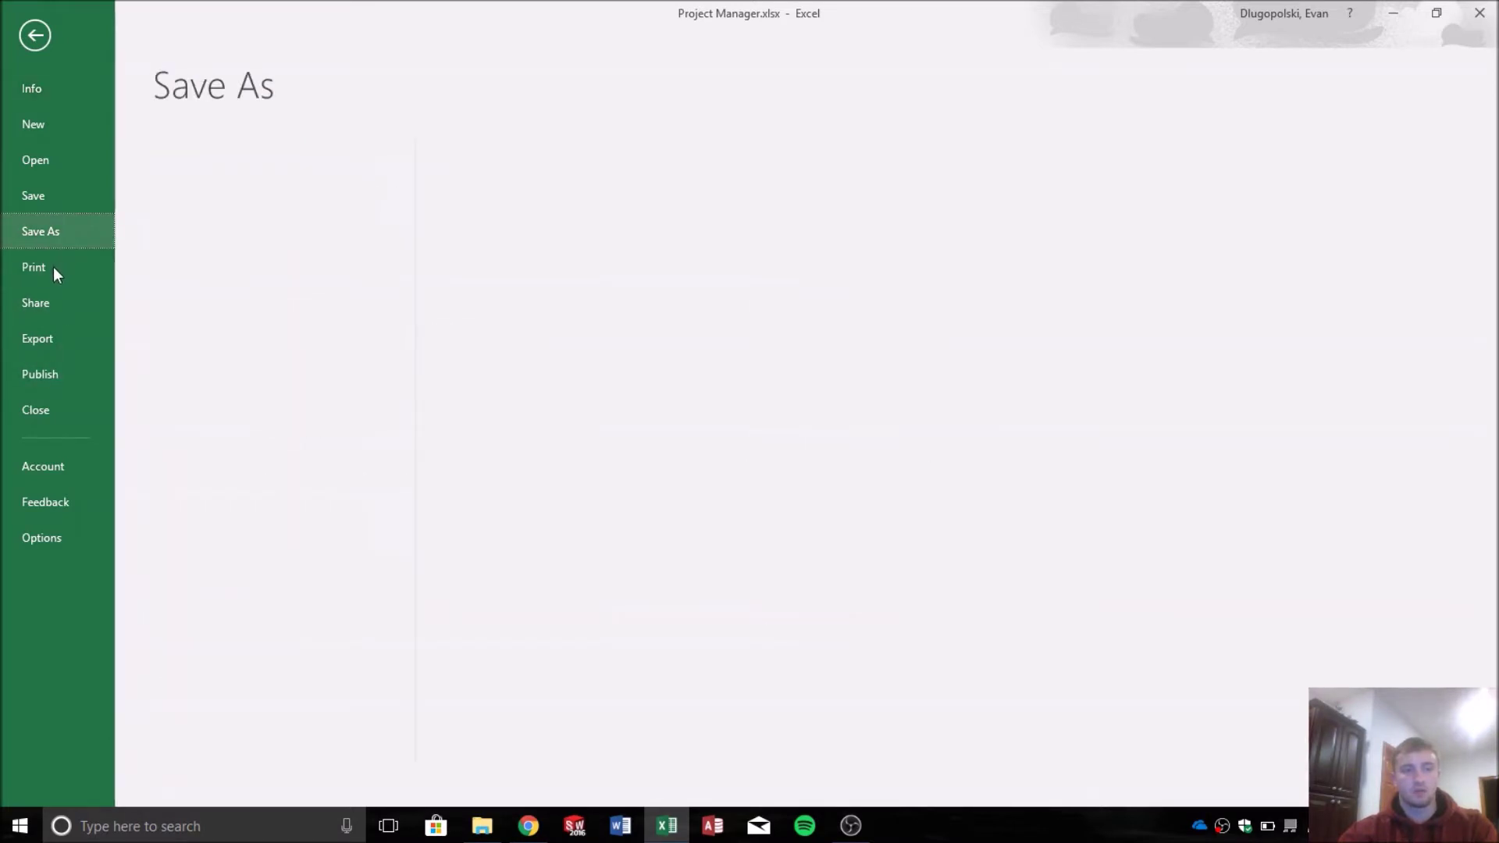
left_click(32, 266)
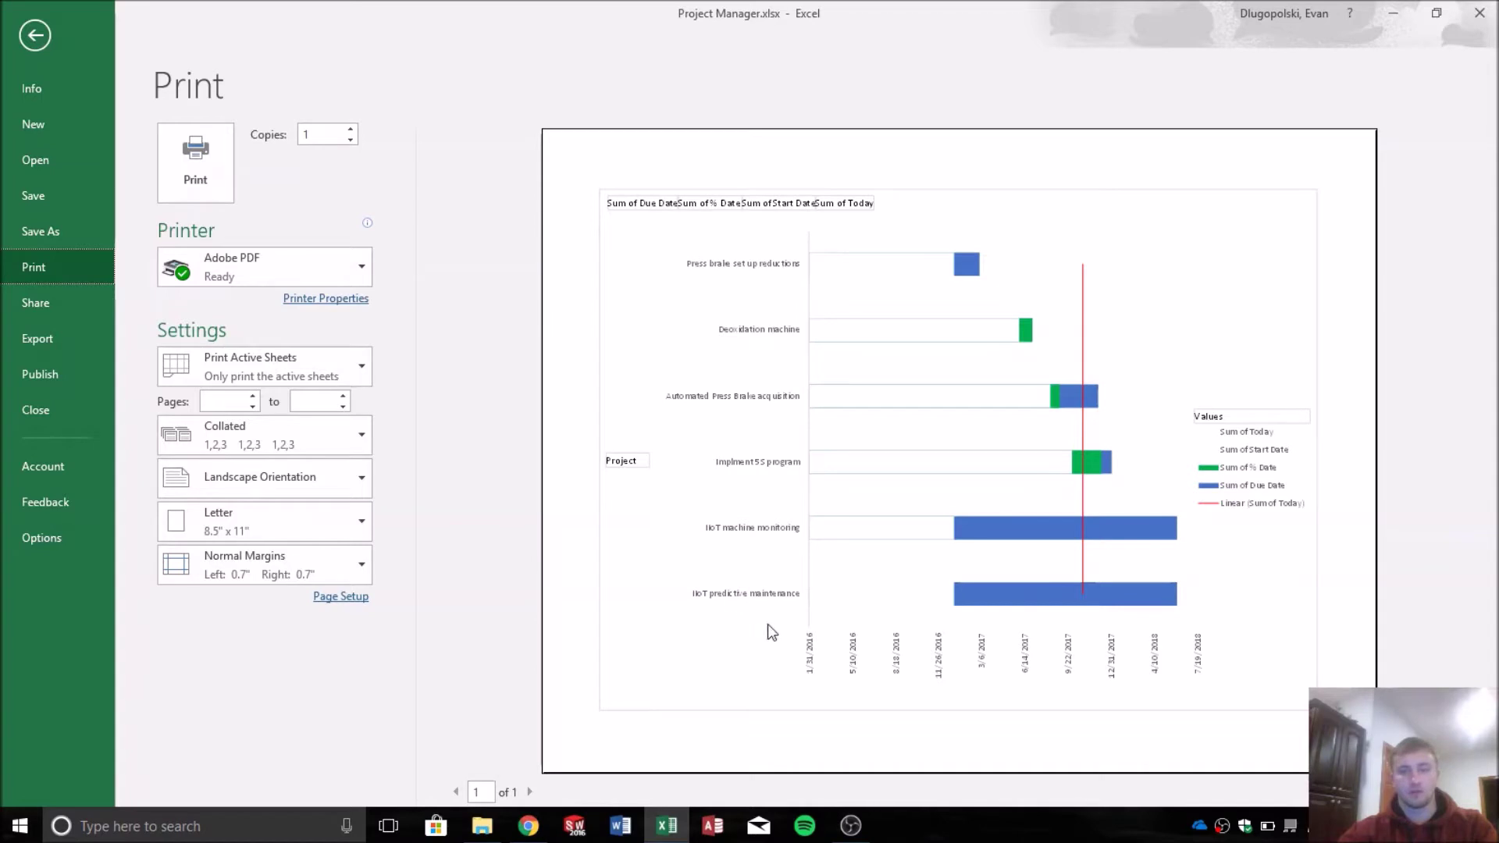
left_click(36, 35)
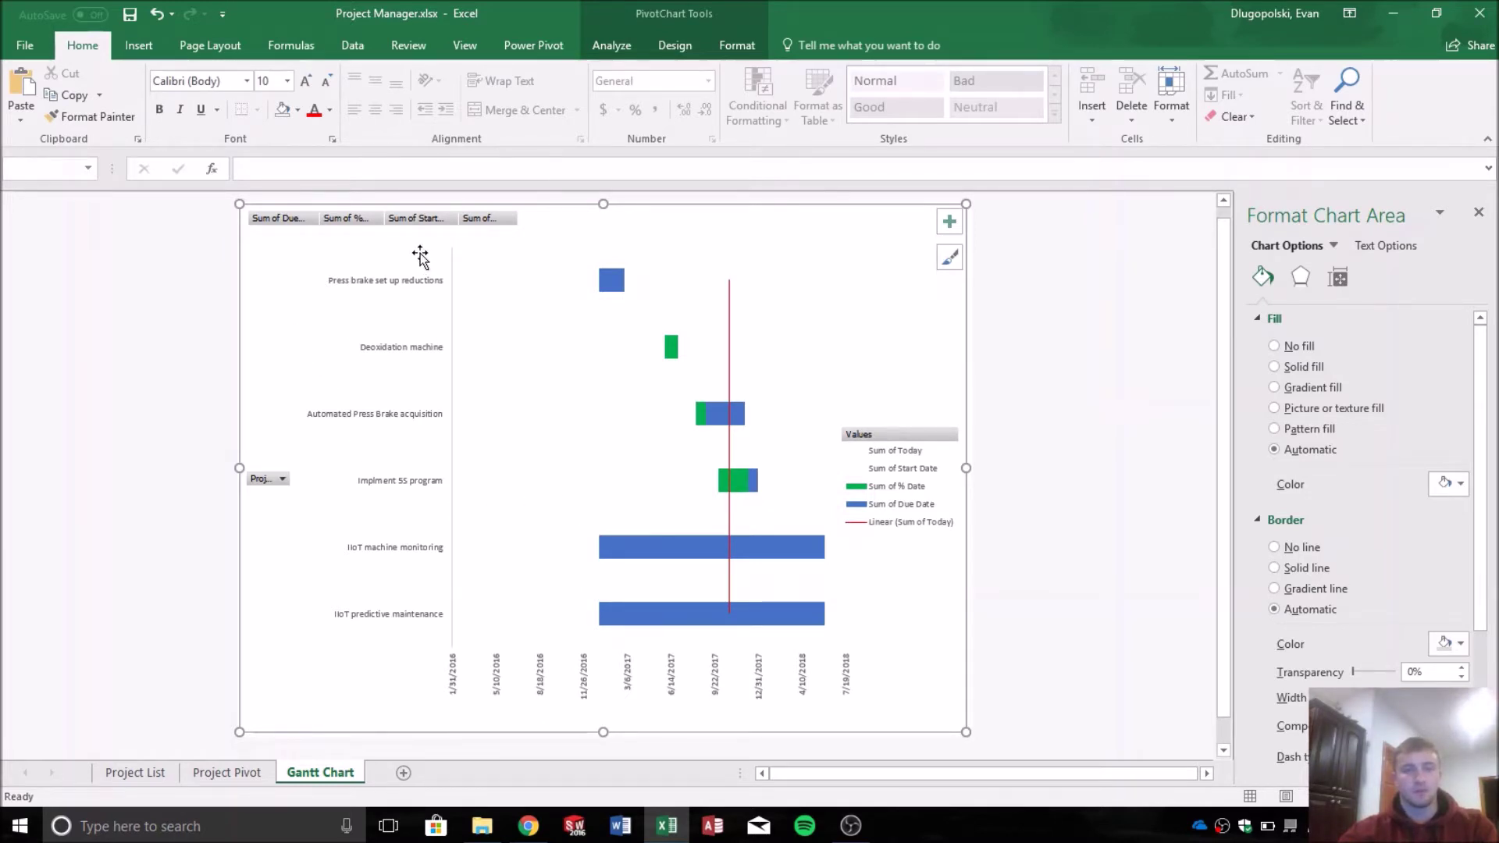
left_click(224, 774)
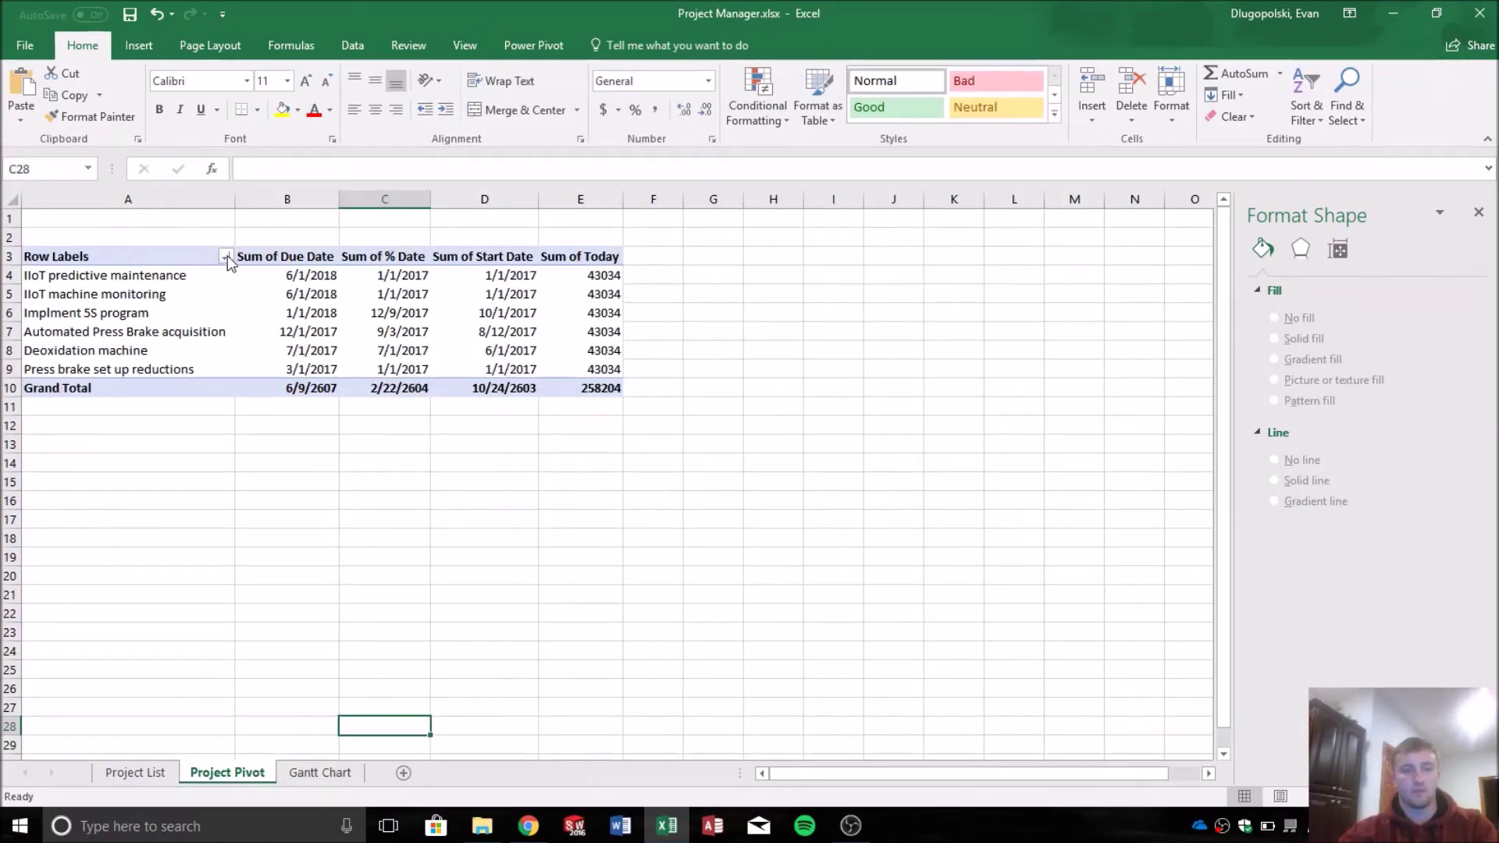
Insert a Project Type slicer for the pivot table.
left_click(384, 313)
left_click(611, 46)
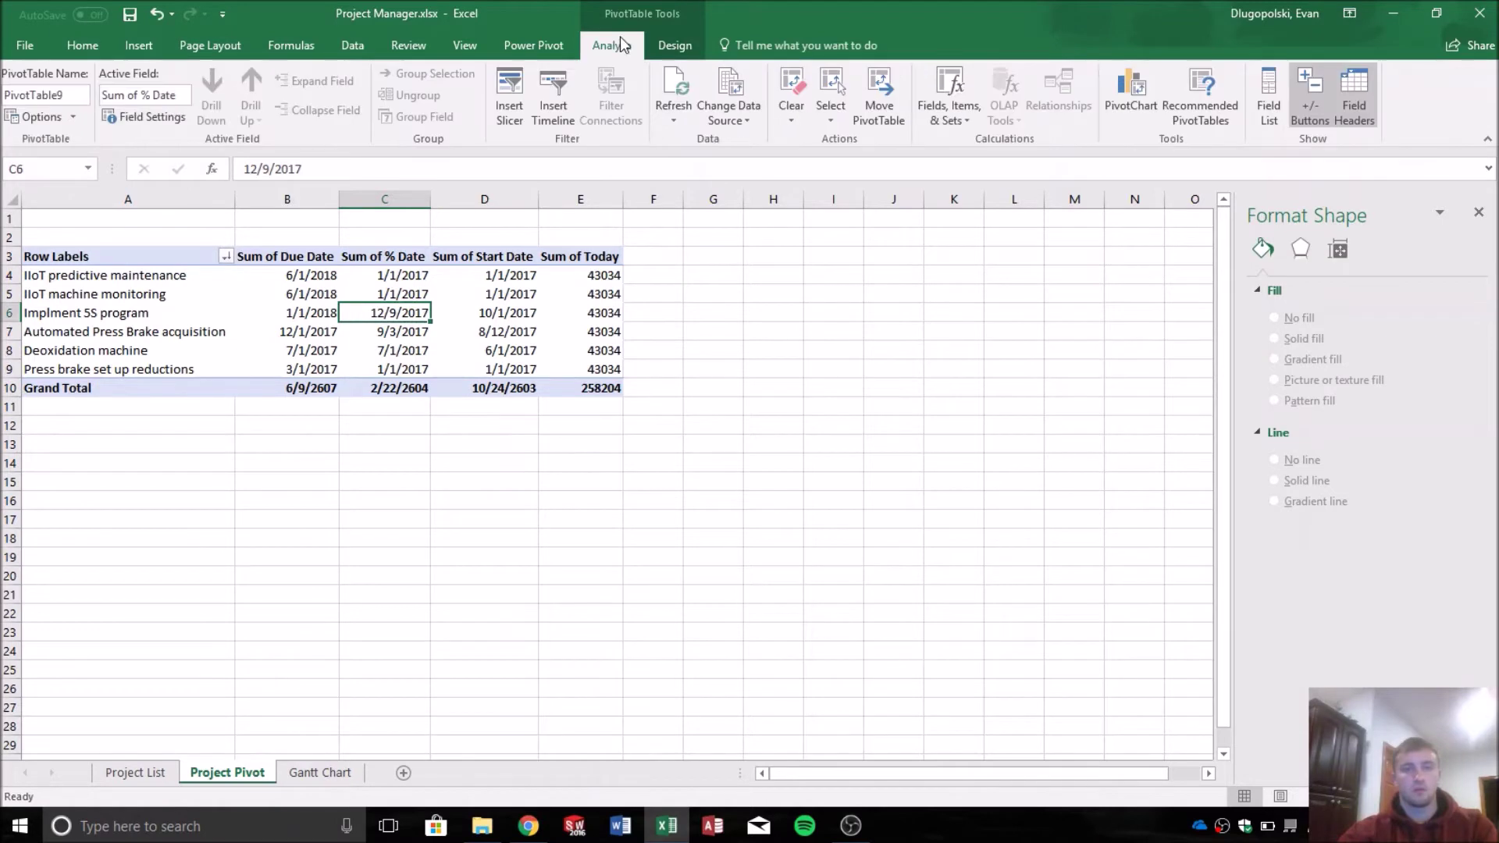
left_click(509, 97)
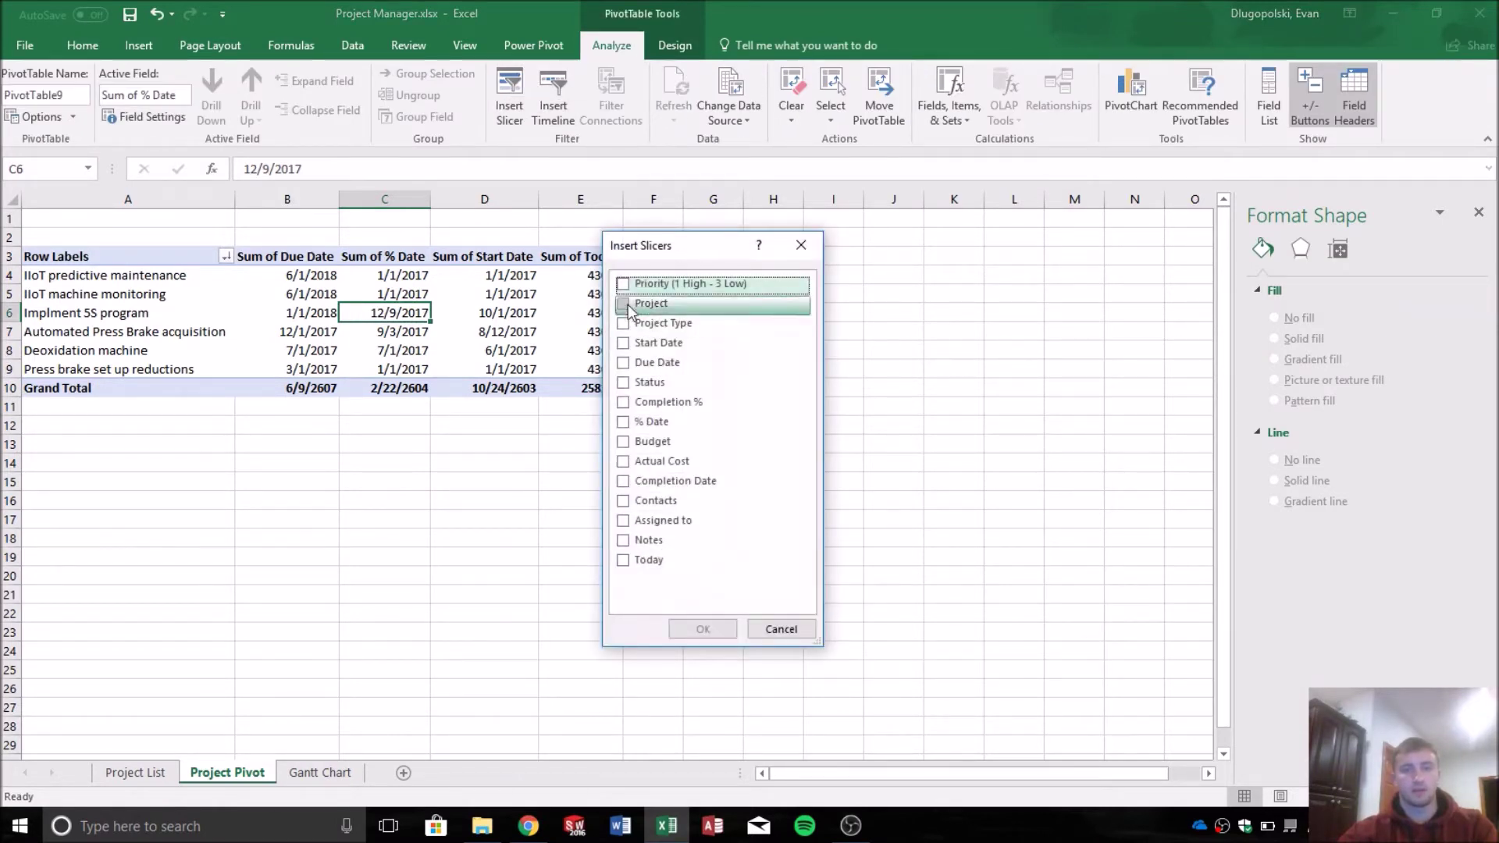
left_click(664, 323)
left_click(704, 629)
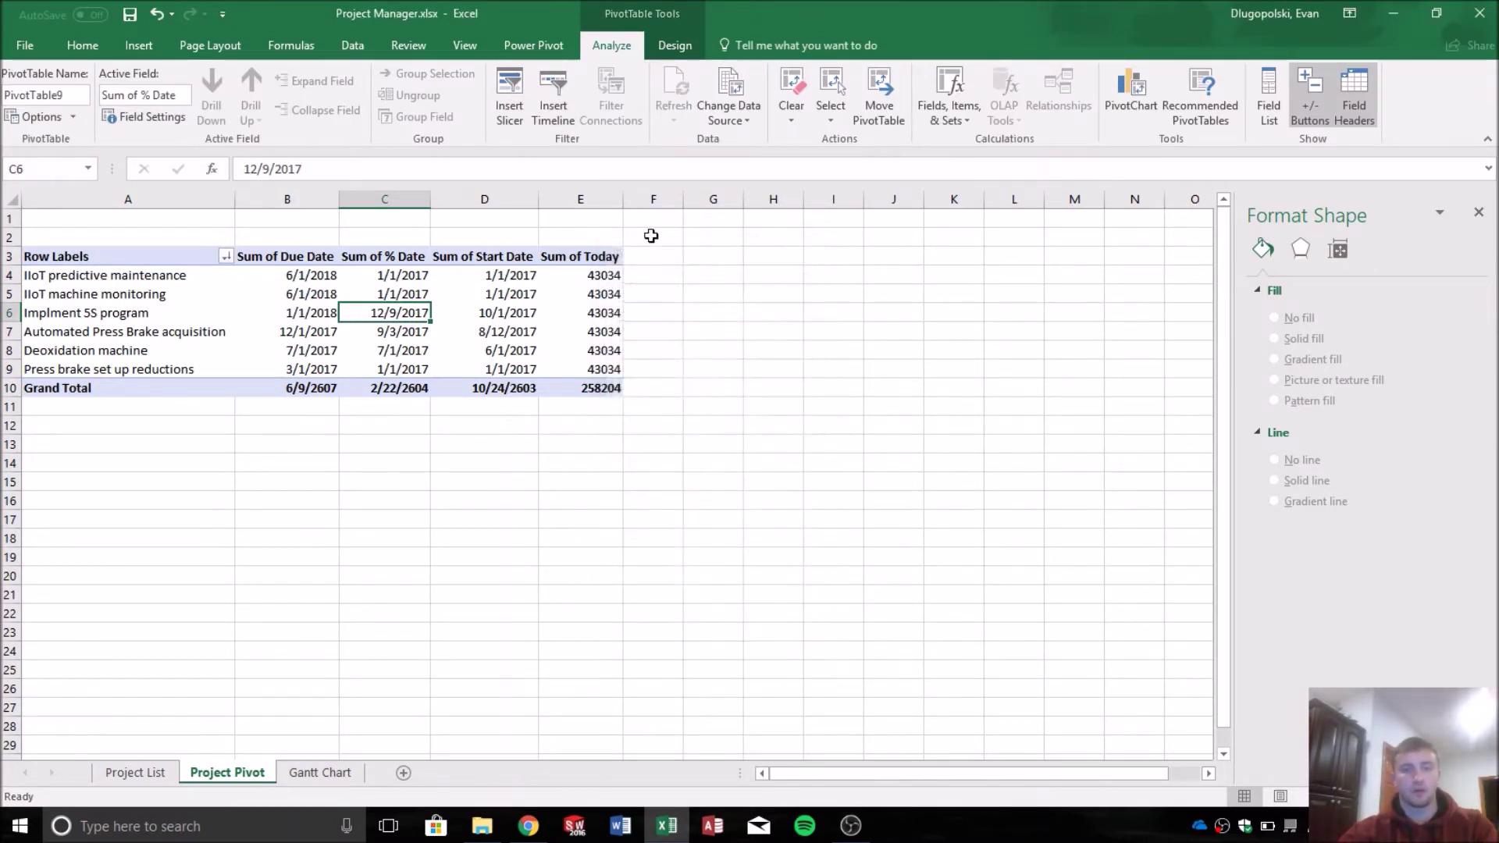
Place the slicer beside the pivot and filter to Capital Purchase, leaving rows A4:E5.
left_click_drag(618, 381, 768, 285)
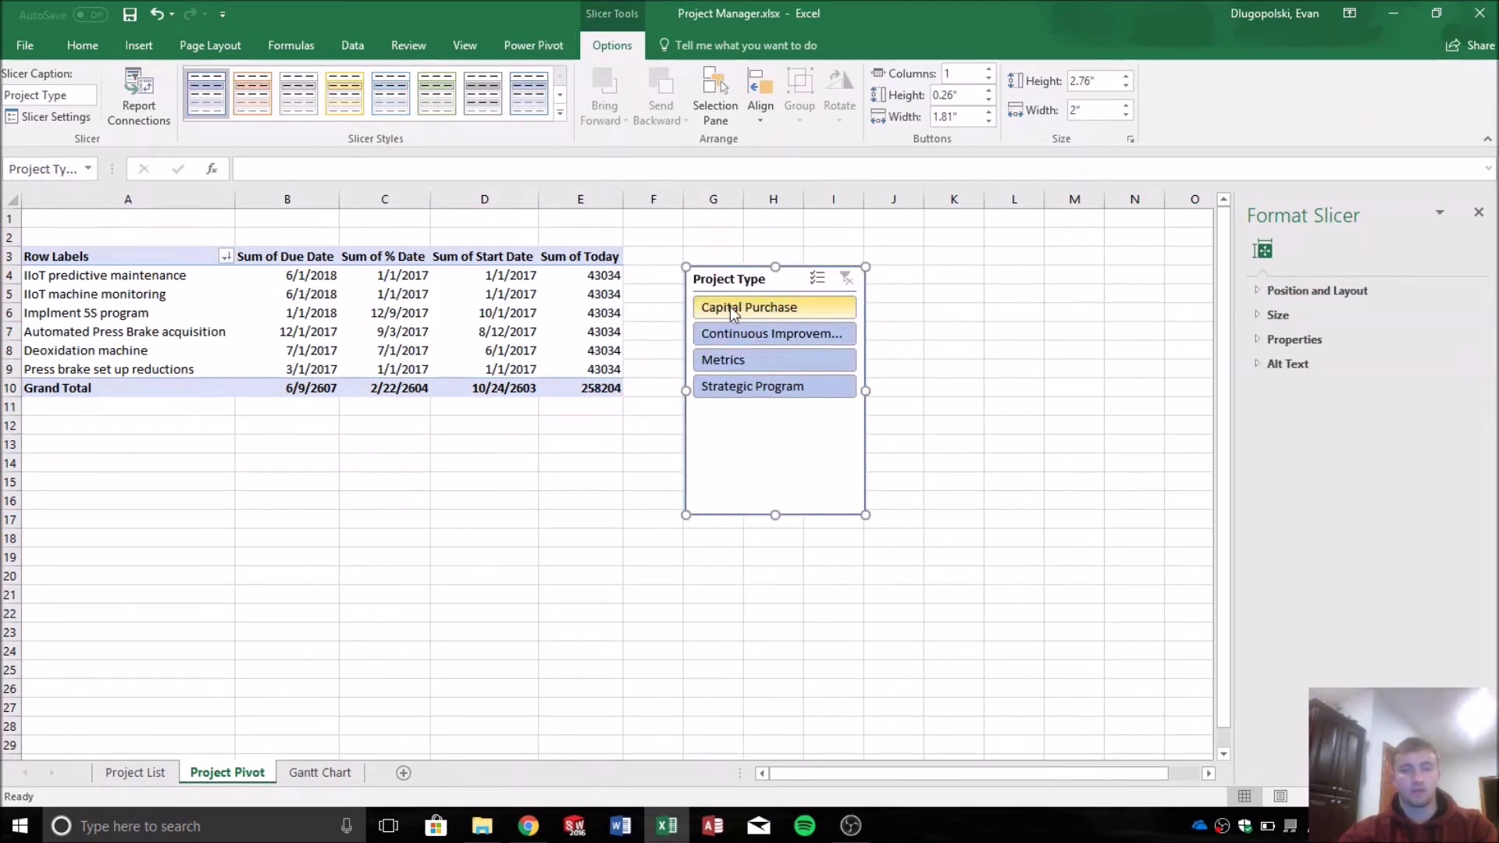
left_click_drag(729, 279, 708, 242)
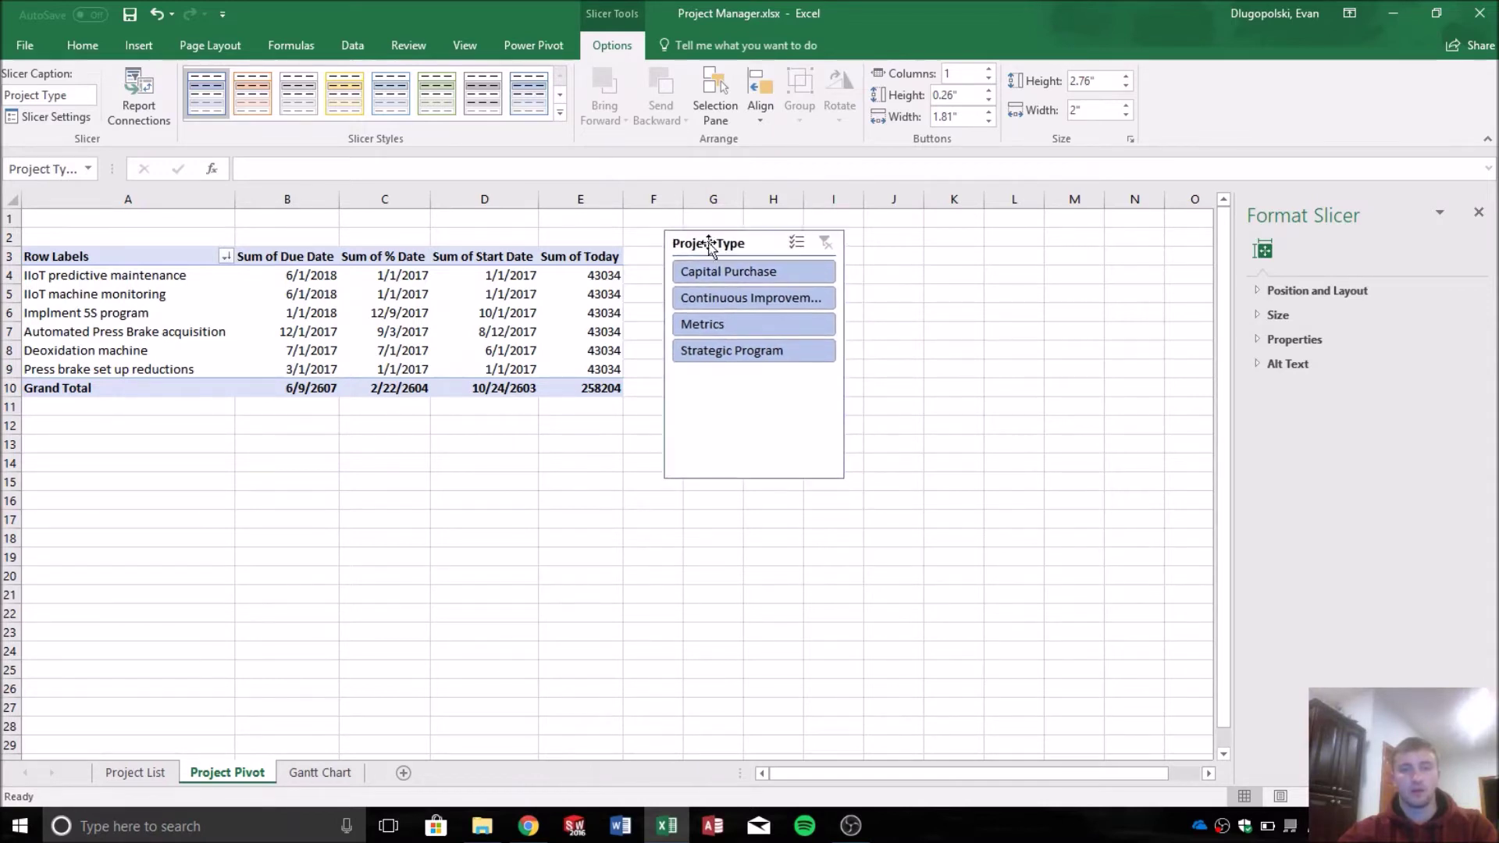
left_click(729, 273)
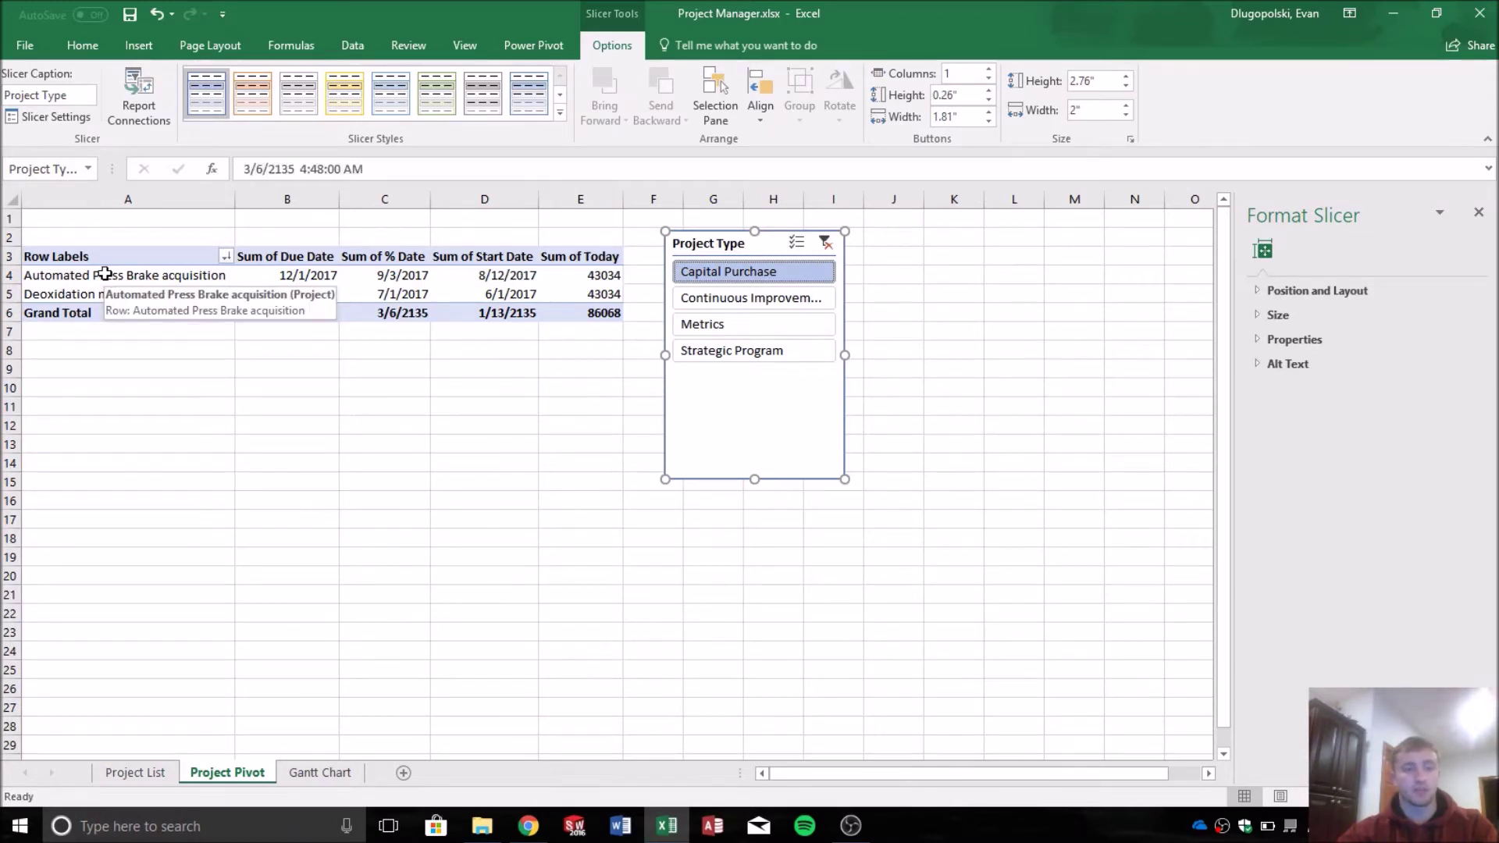
left_click_drag(111, 279, 587, 292)
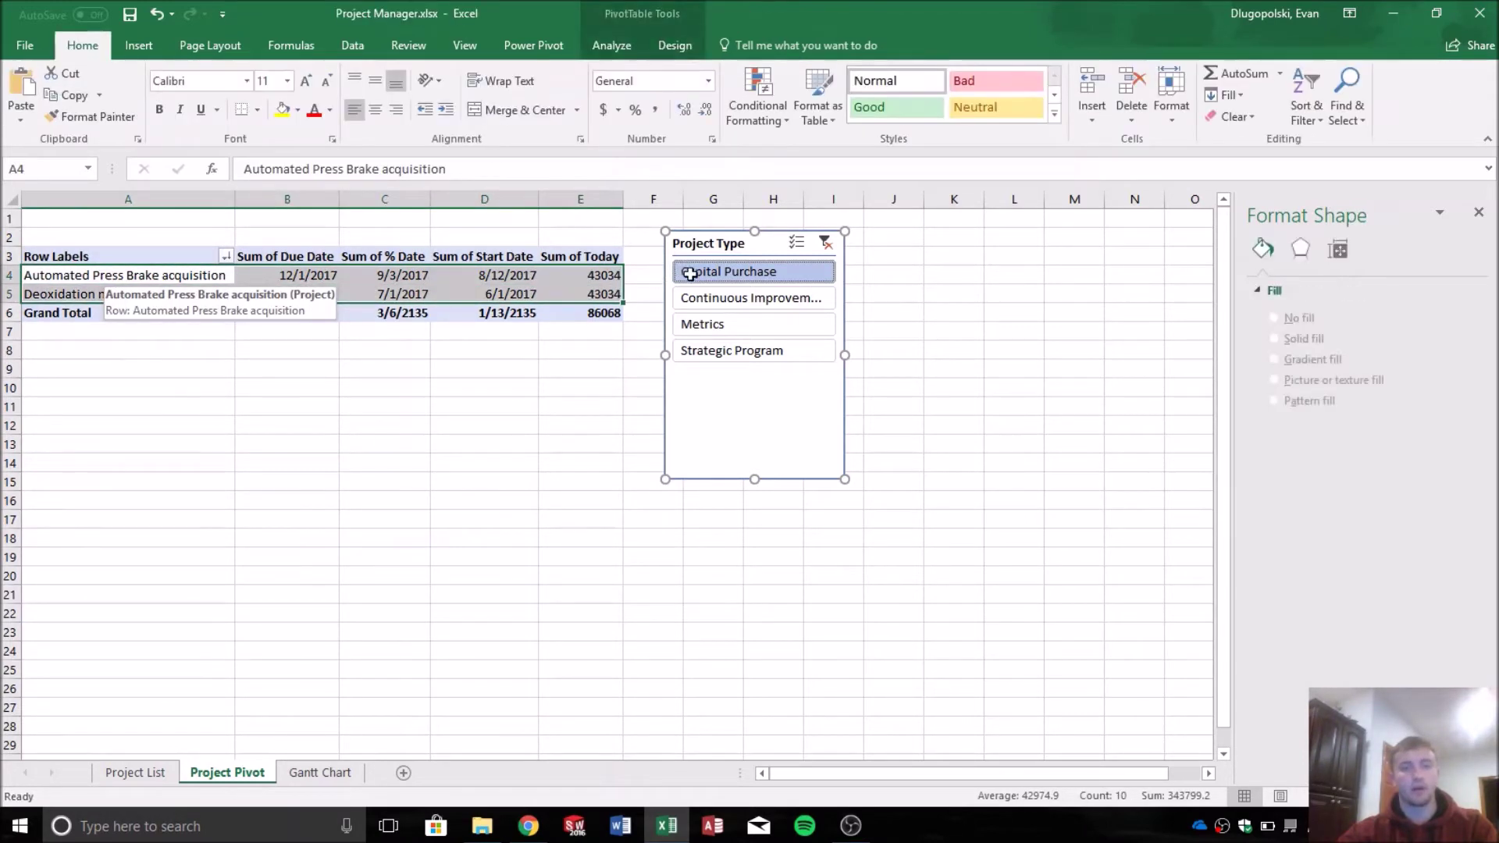
On Project List, check the first two projects are the Capital Purchase ones.
left_click(111, 357)
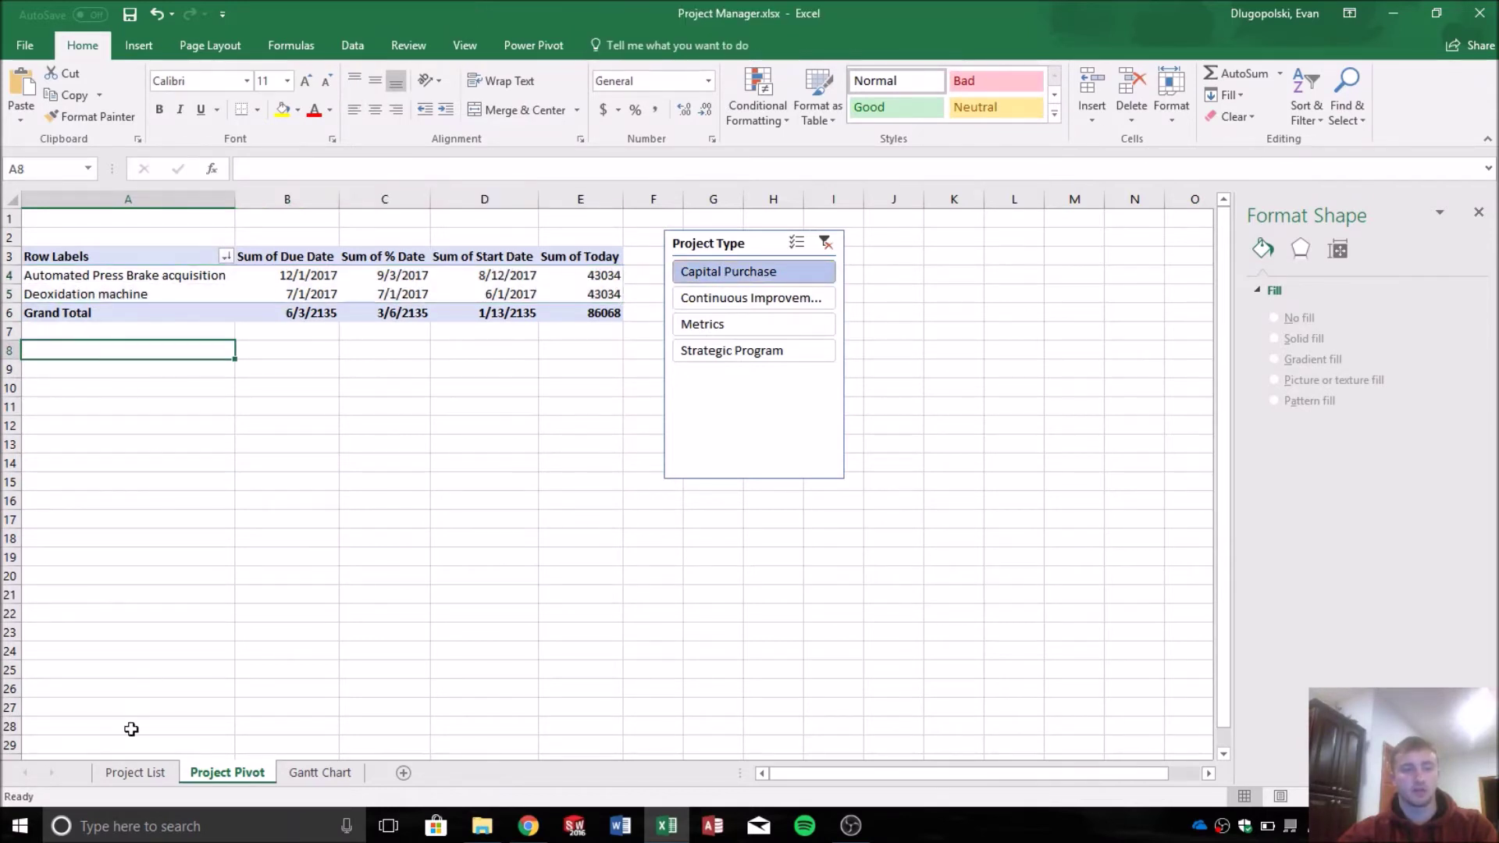
left_click(140, 775)
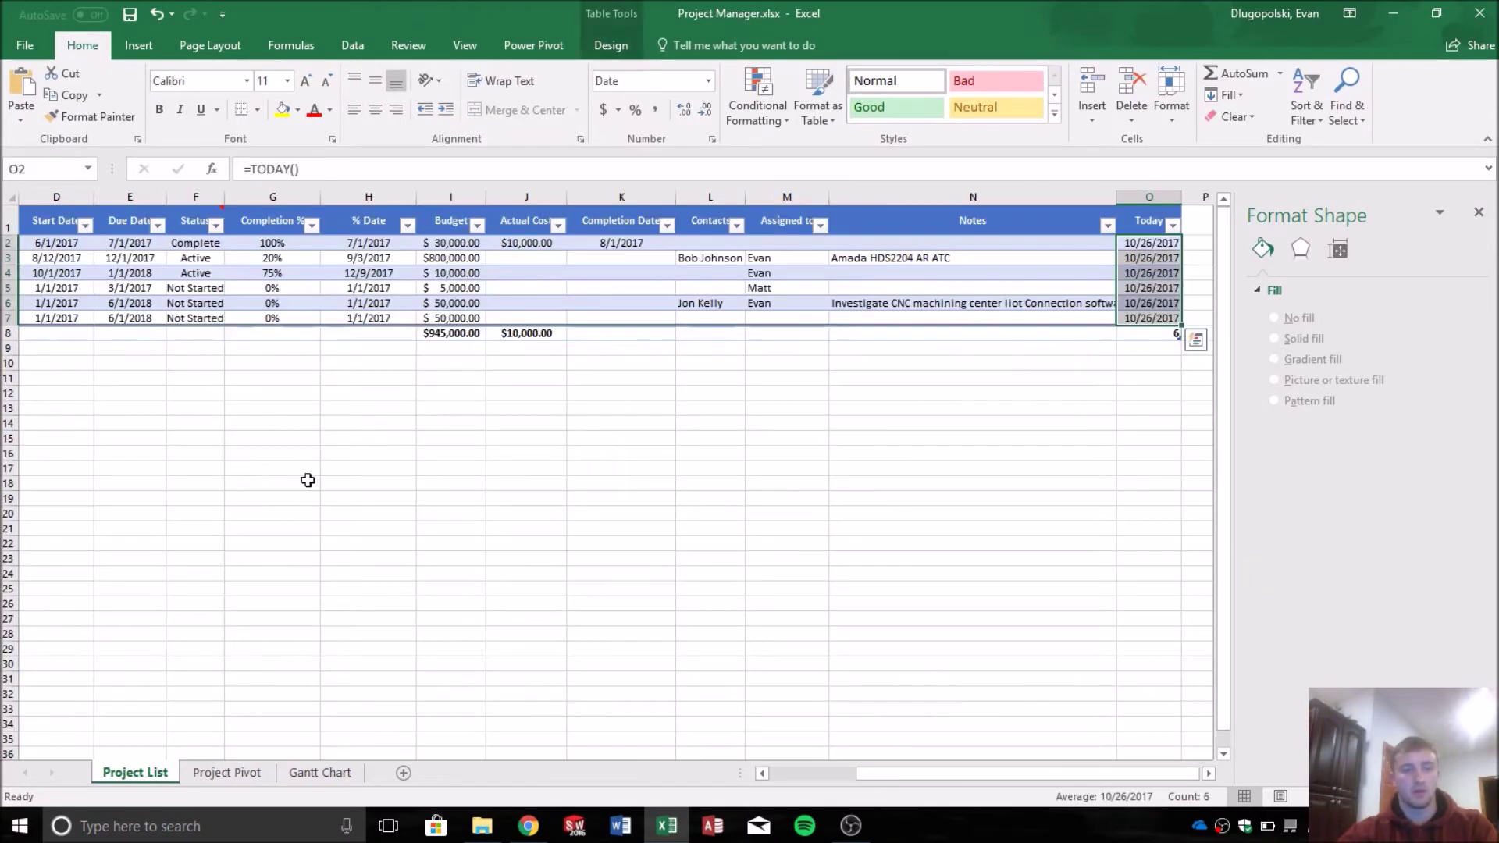
left_click(137, 245)
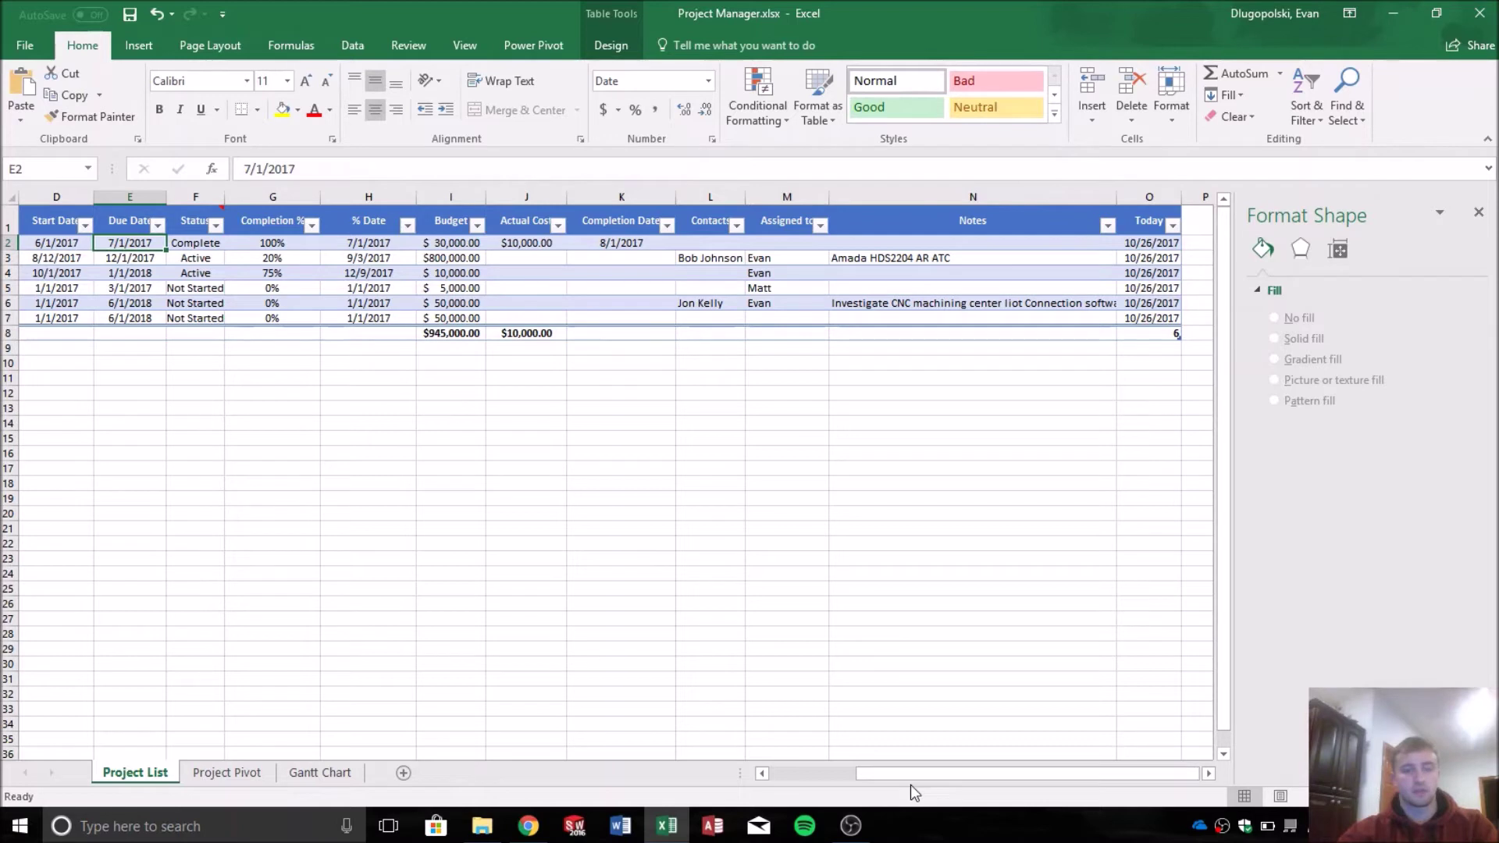
left_click_drag(865, 773, 777, 773)
left_click(201, 242)
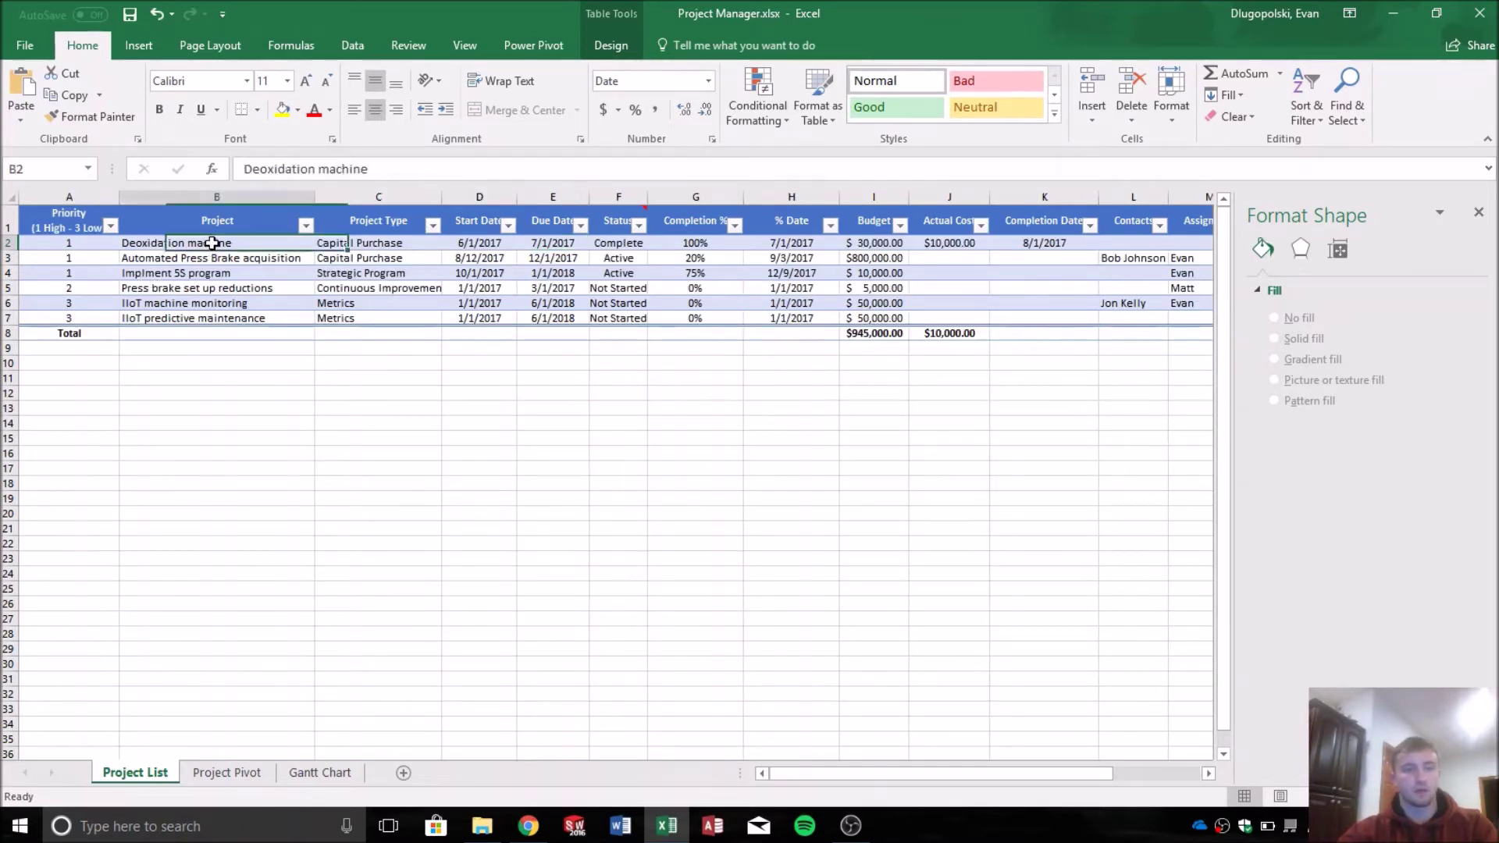
left_click(344, 243)
left_click(353, 256, "ctrl")
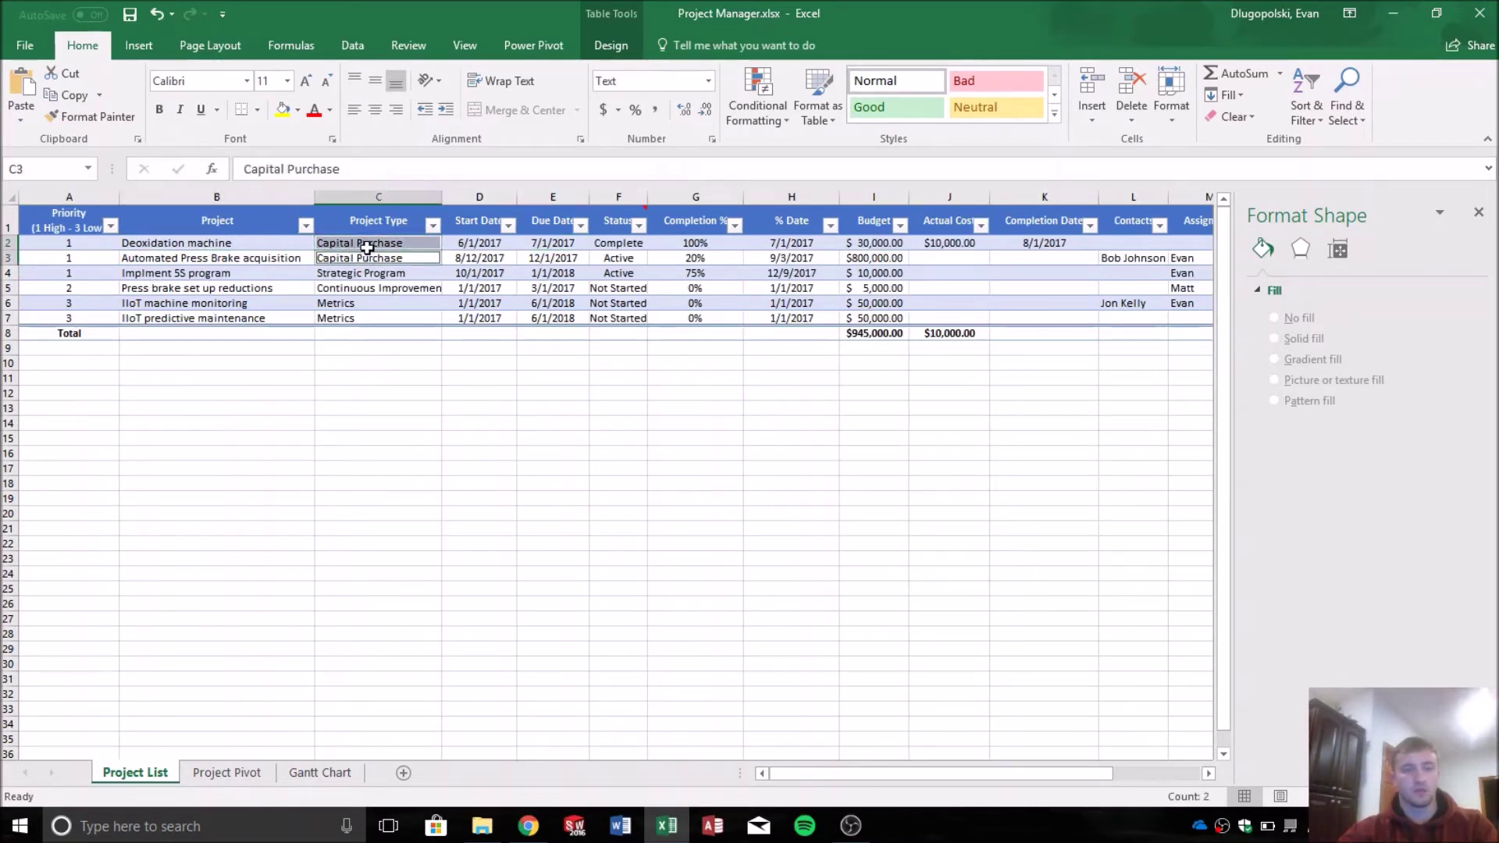
left_click_drag(366, 248, 366, 259)
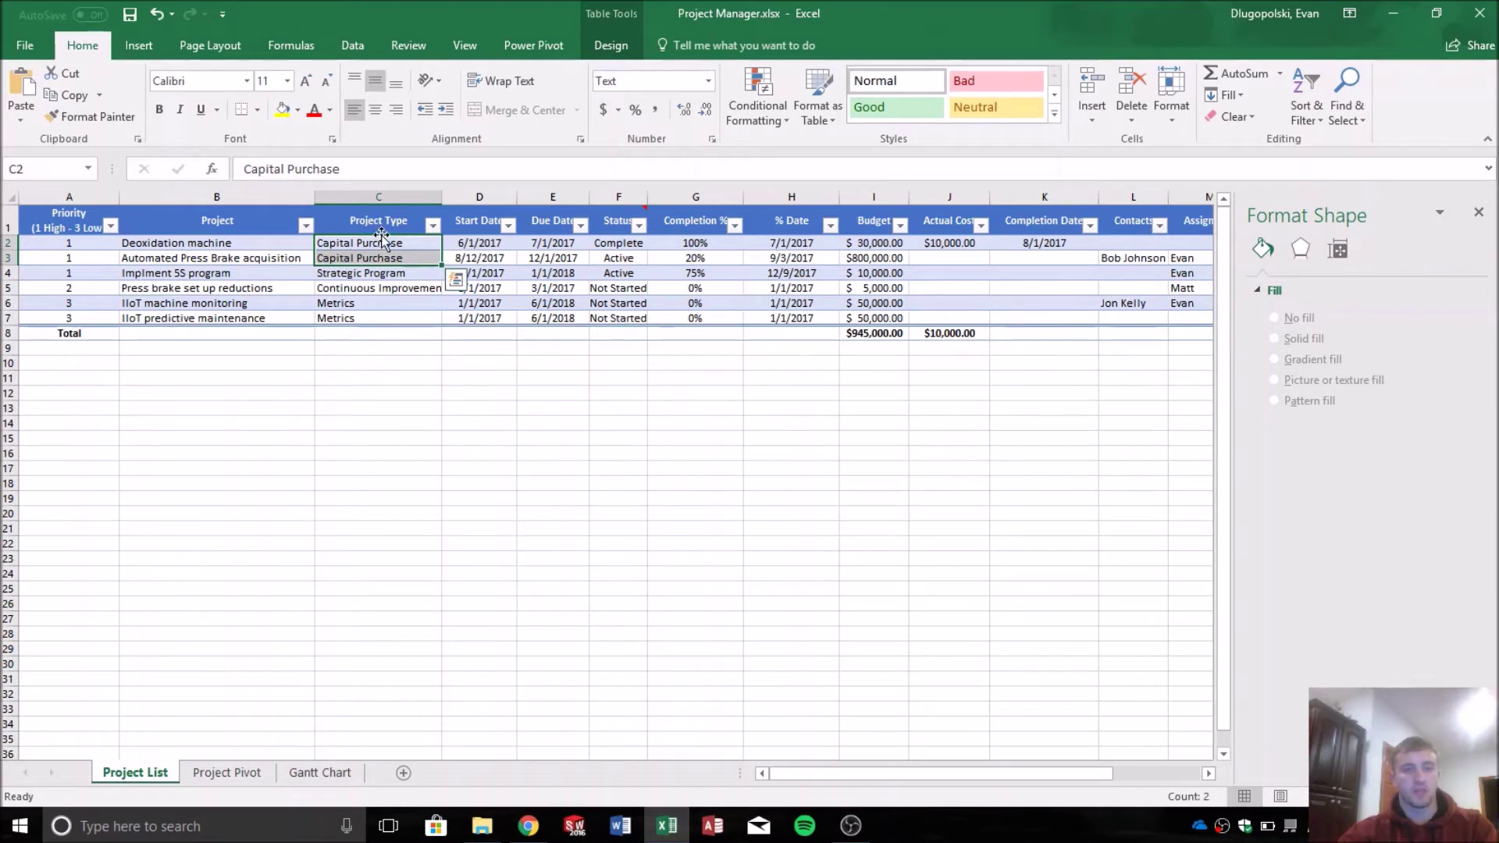
Return to Project Pivot, then view the filtered two-project Gantt Chart sheet.
left_click(238, 774)
left_click(312, 425)
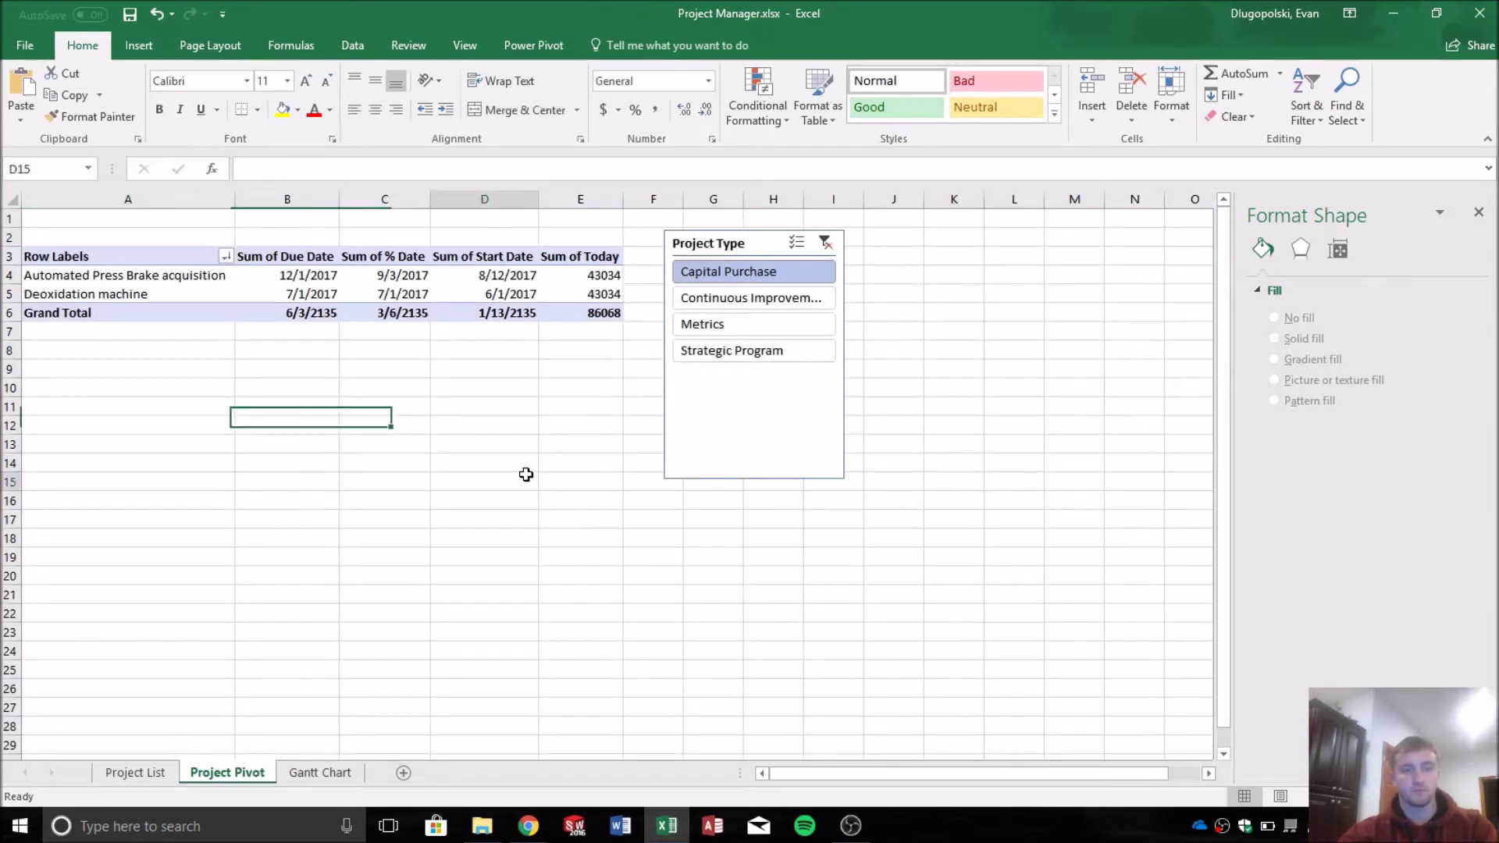
left_click(519, 476)
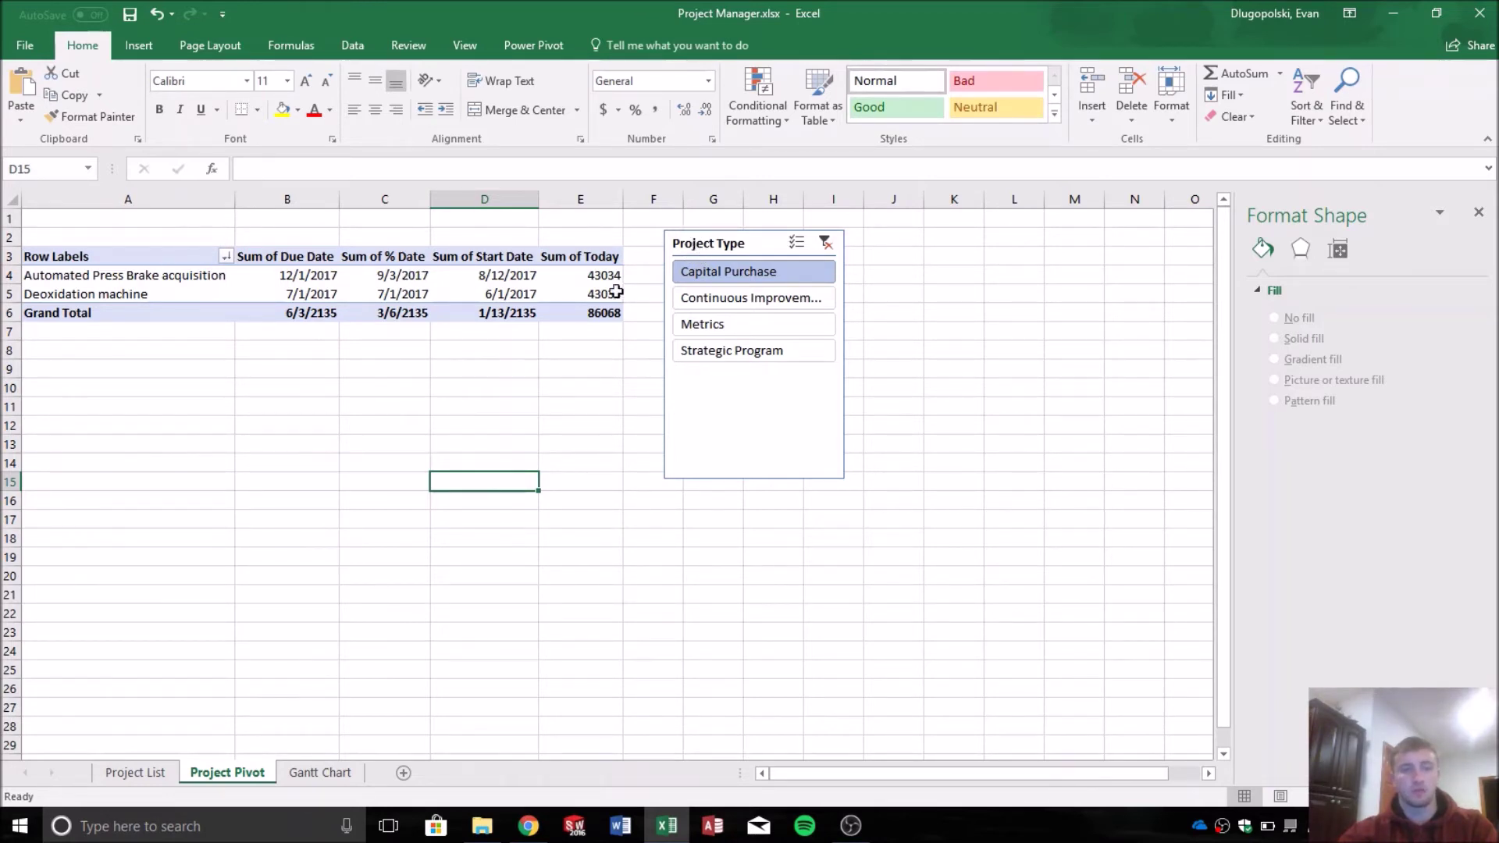
left_click(316, 772)
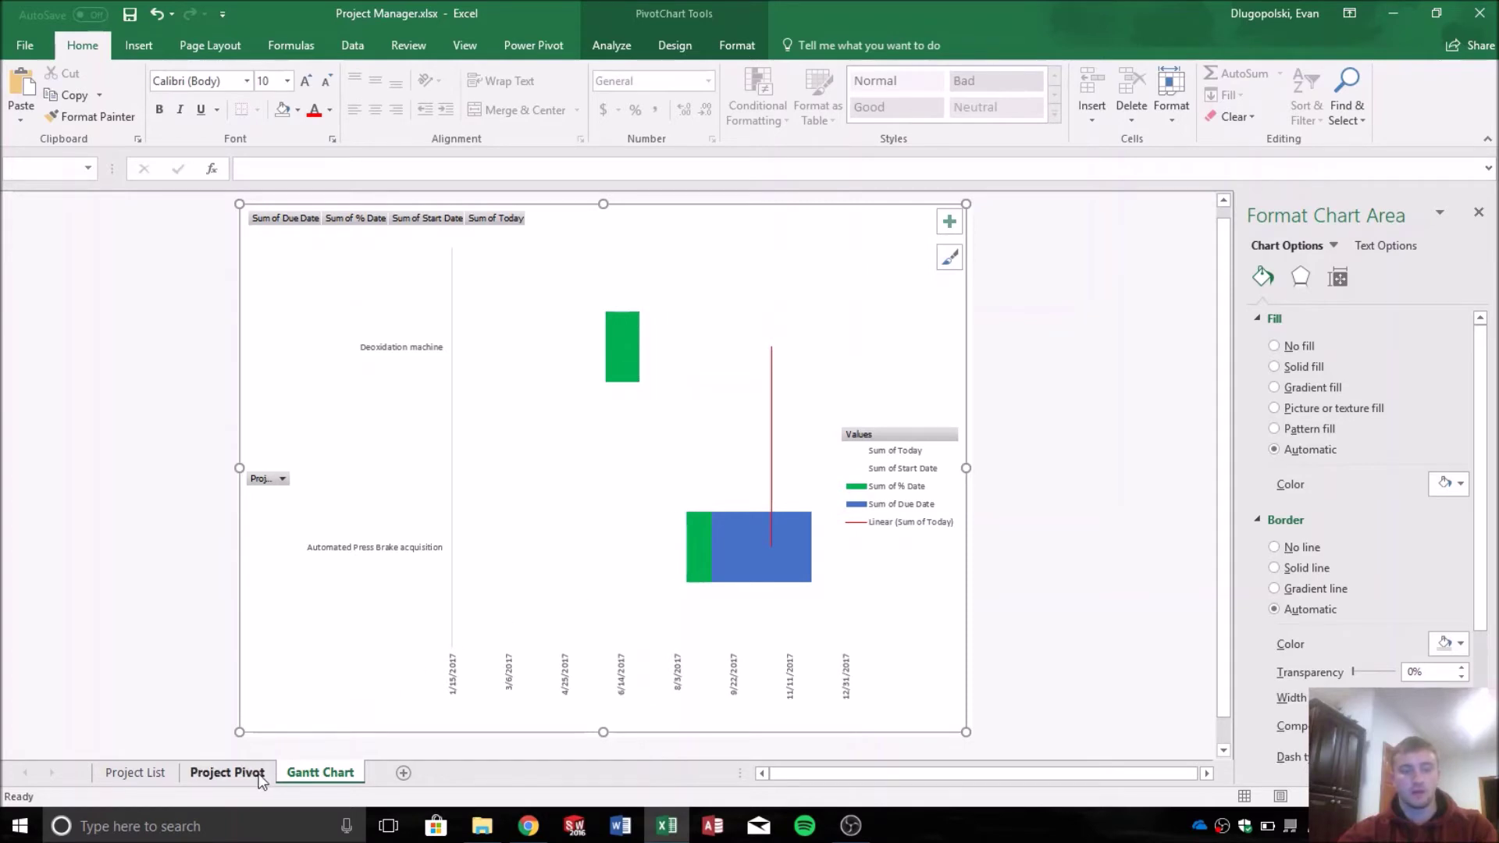
Clear the Project Type slicer filter and confirm the Gantt chart shows all six projects.
left_click(227, 772)
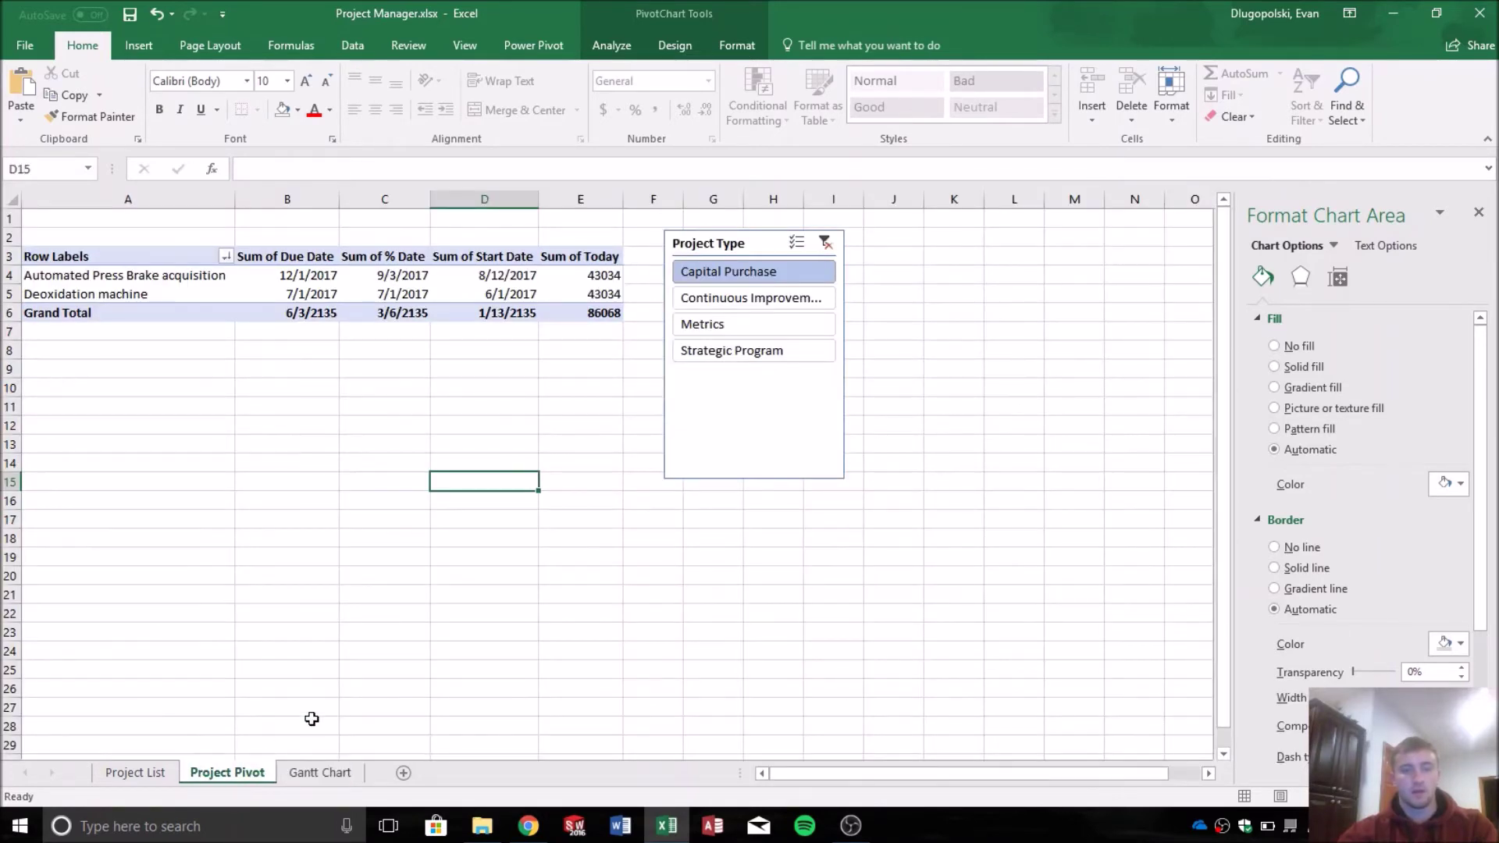
left_click(825, 243)
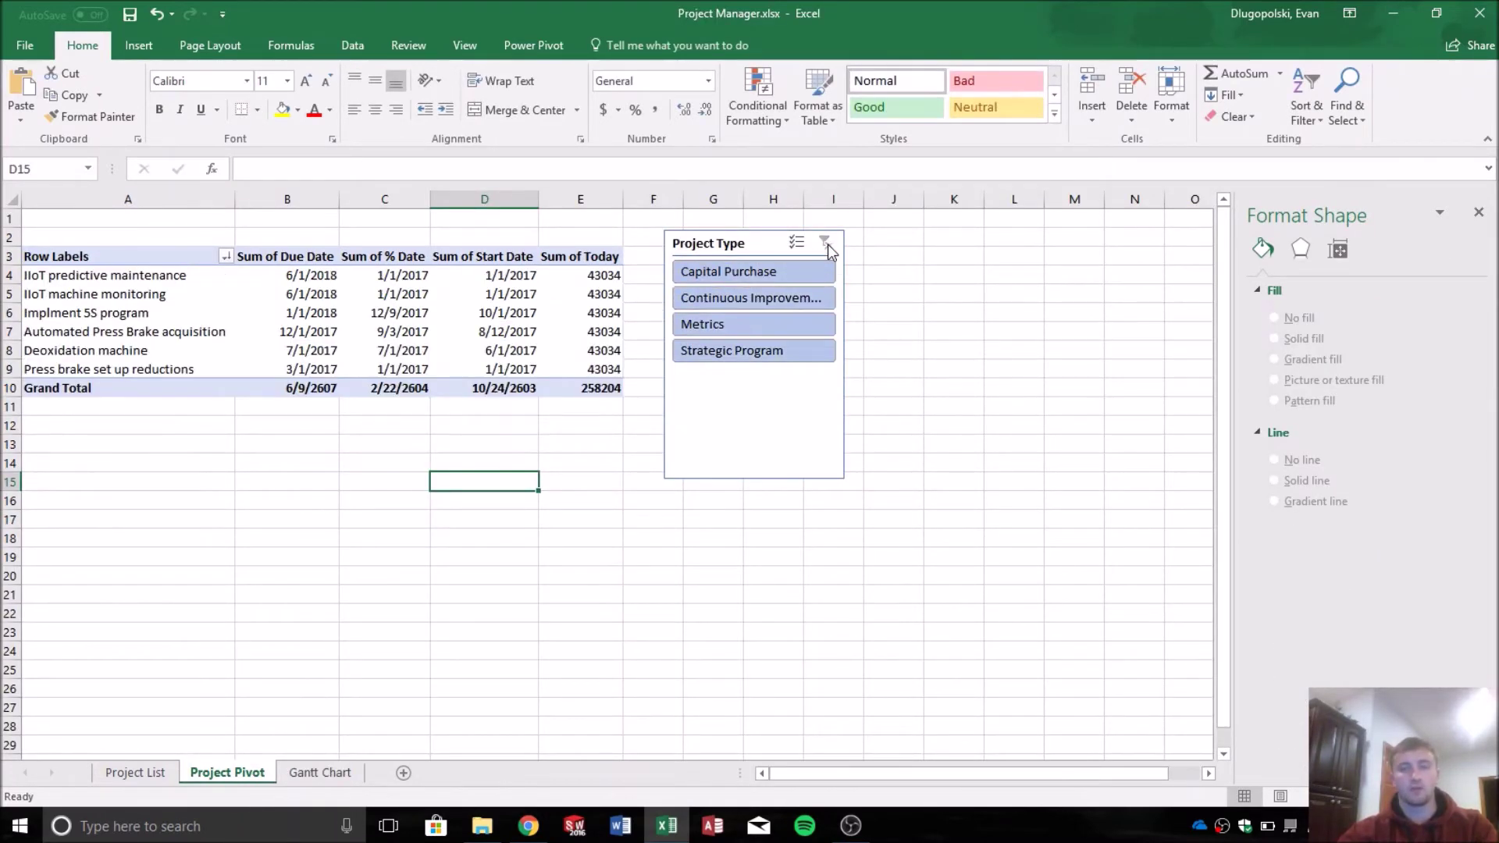
left_click(353, 774)
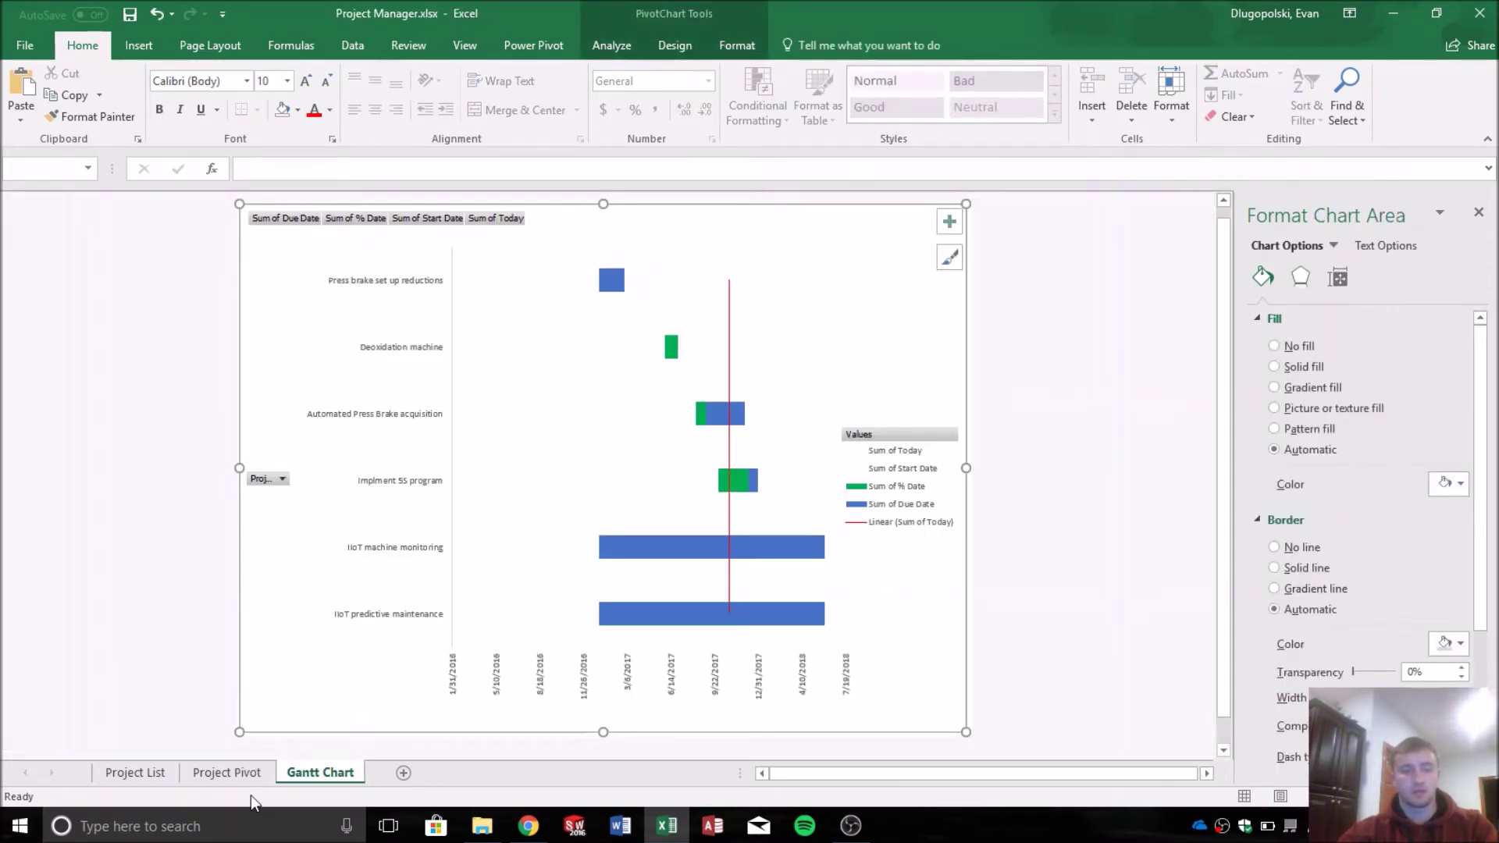
left_click(236, 775)
left_click(615, 487)
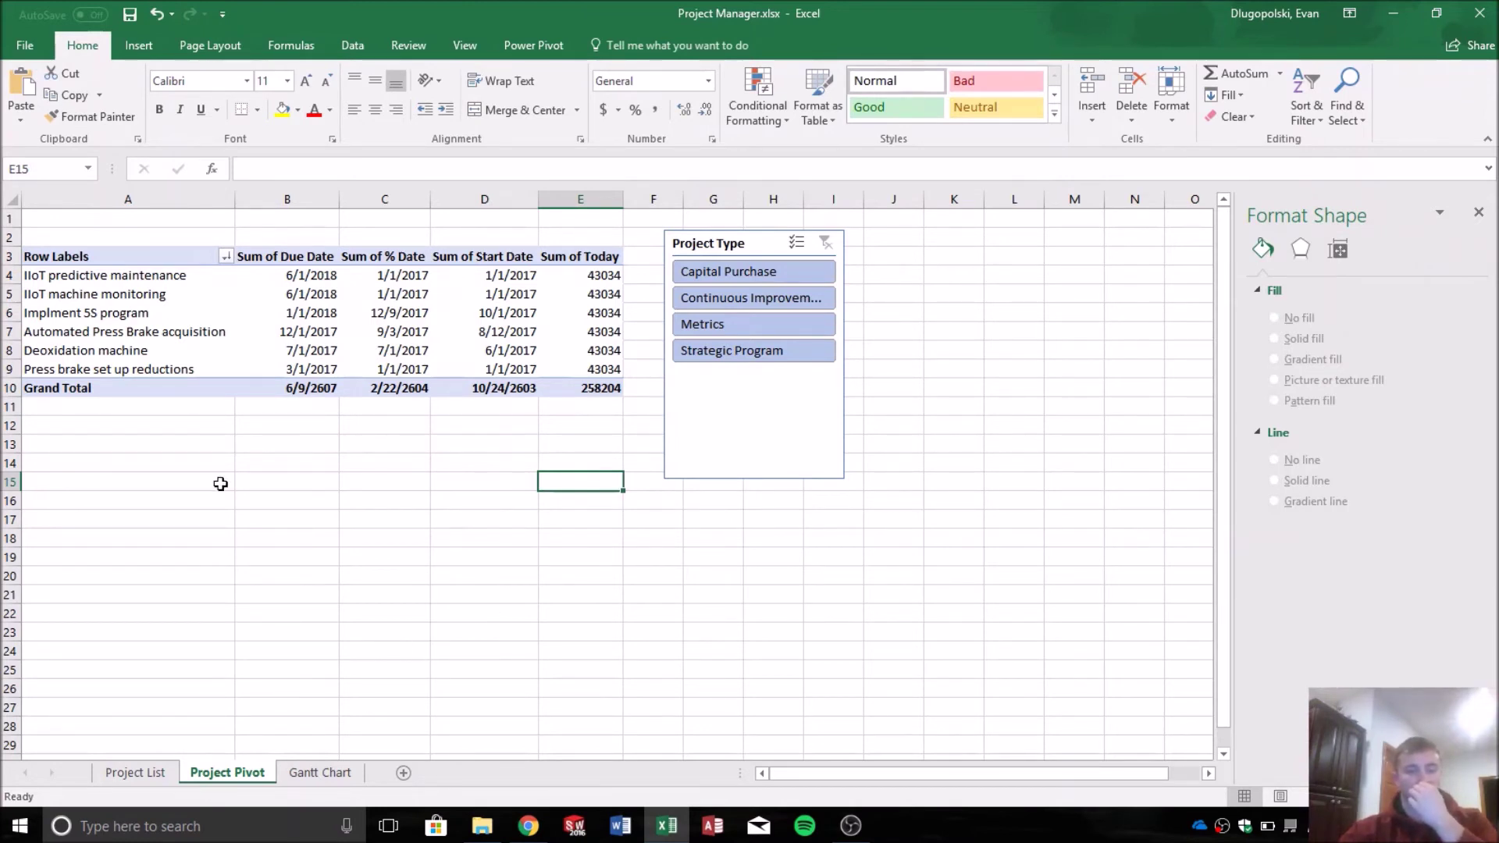
left_click(300, 494)
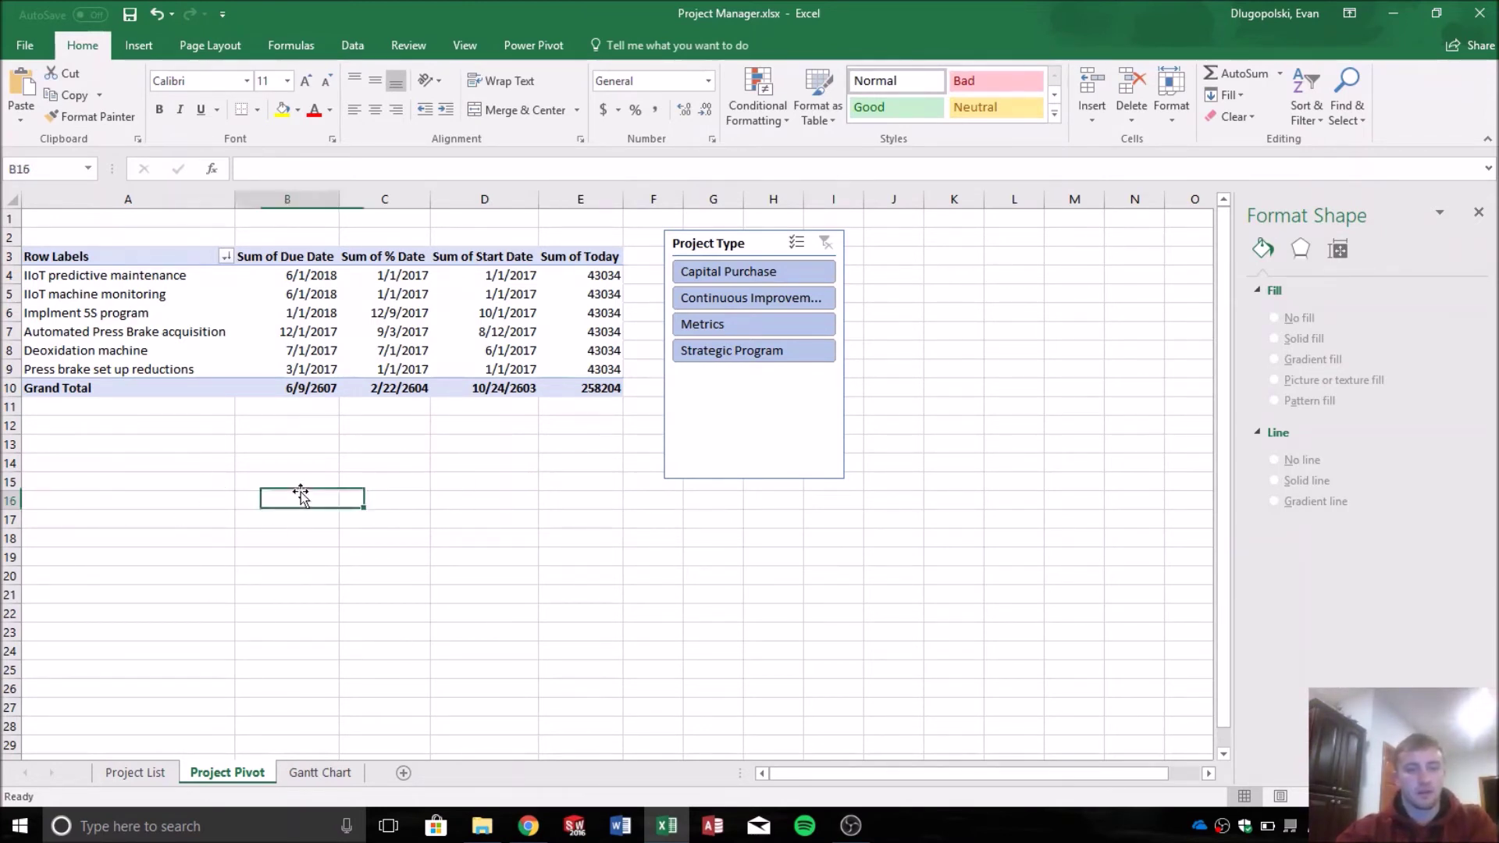
left_click(261, 427)
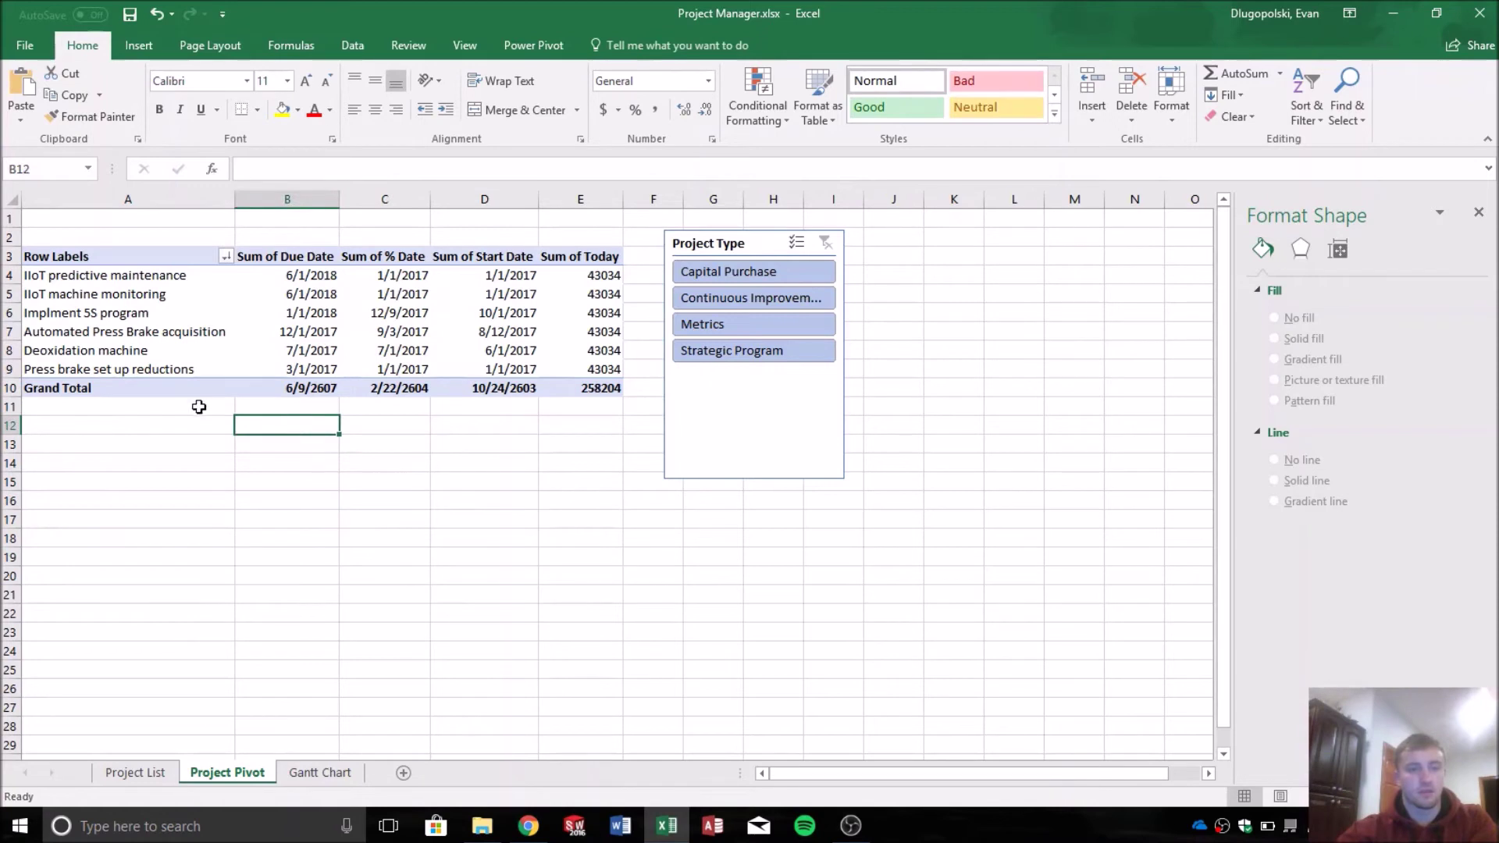
Turn pivot grand totals off for rows and columns, then view the Gantt Chart sheet.
left_click(44, 384)
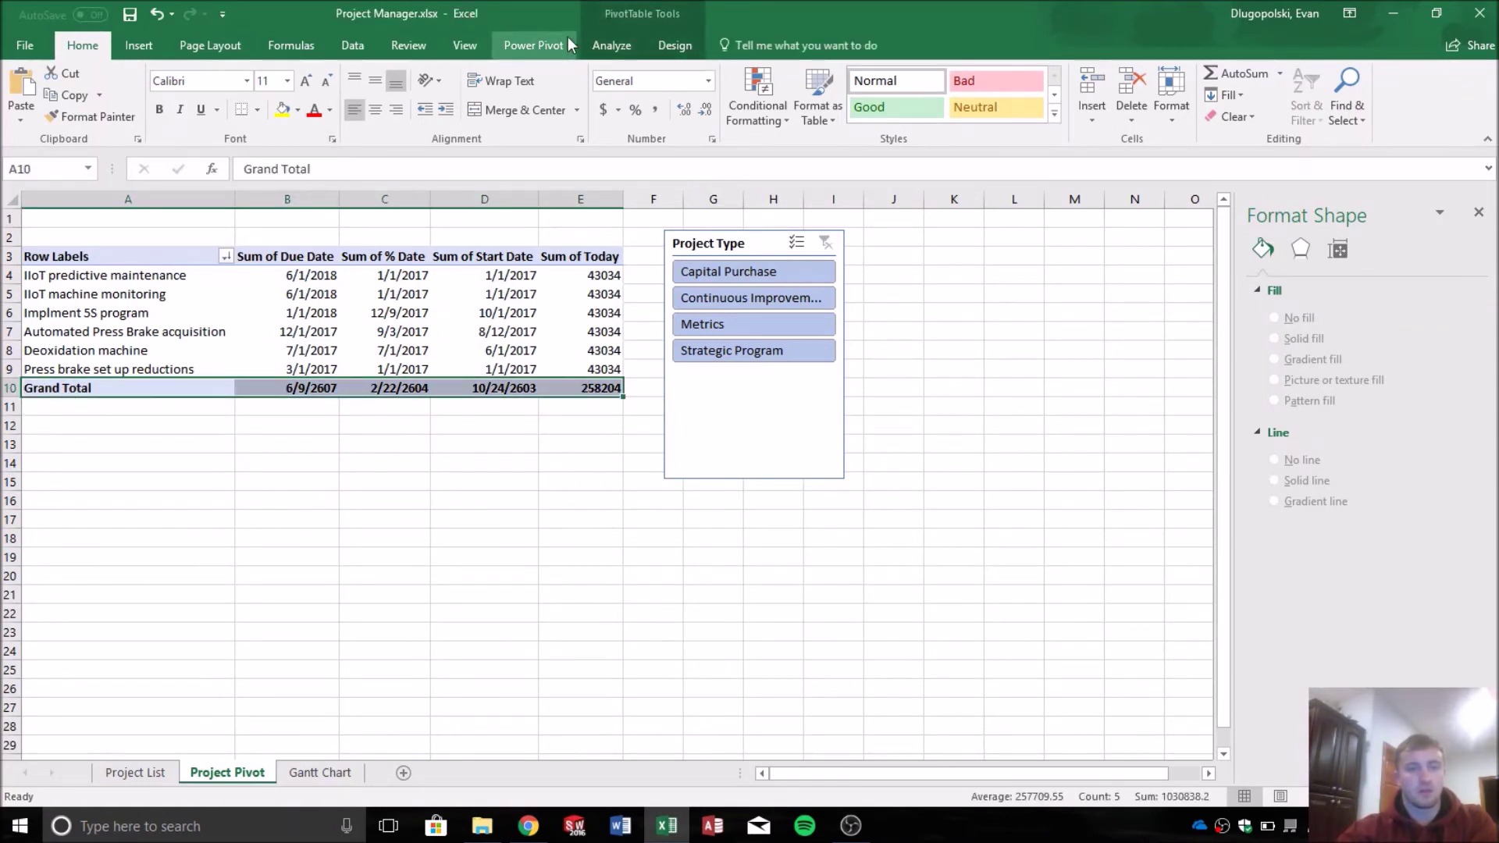
left_click(624, 46)
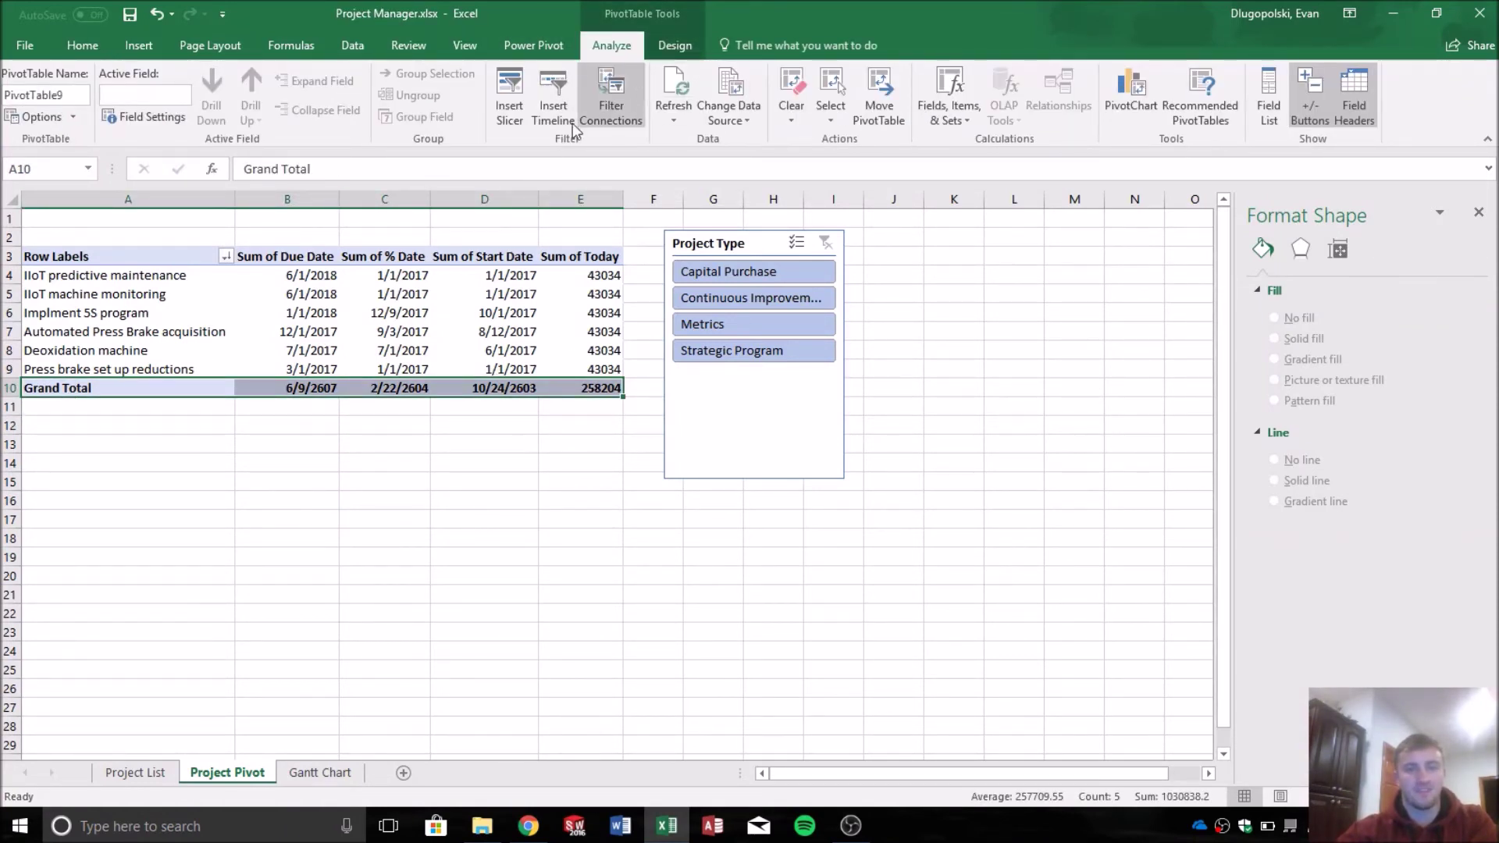
left_click(676, 39)
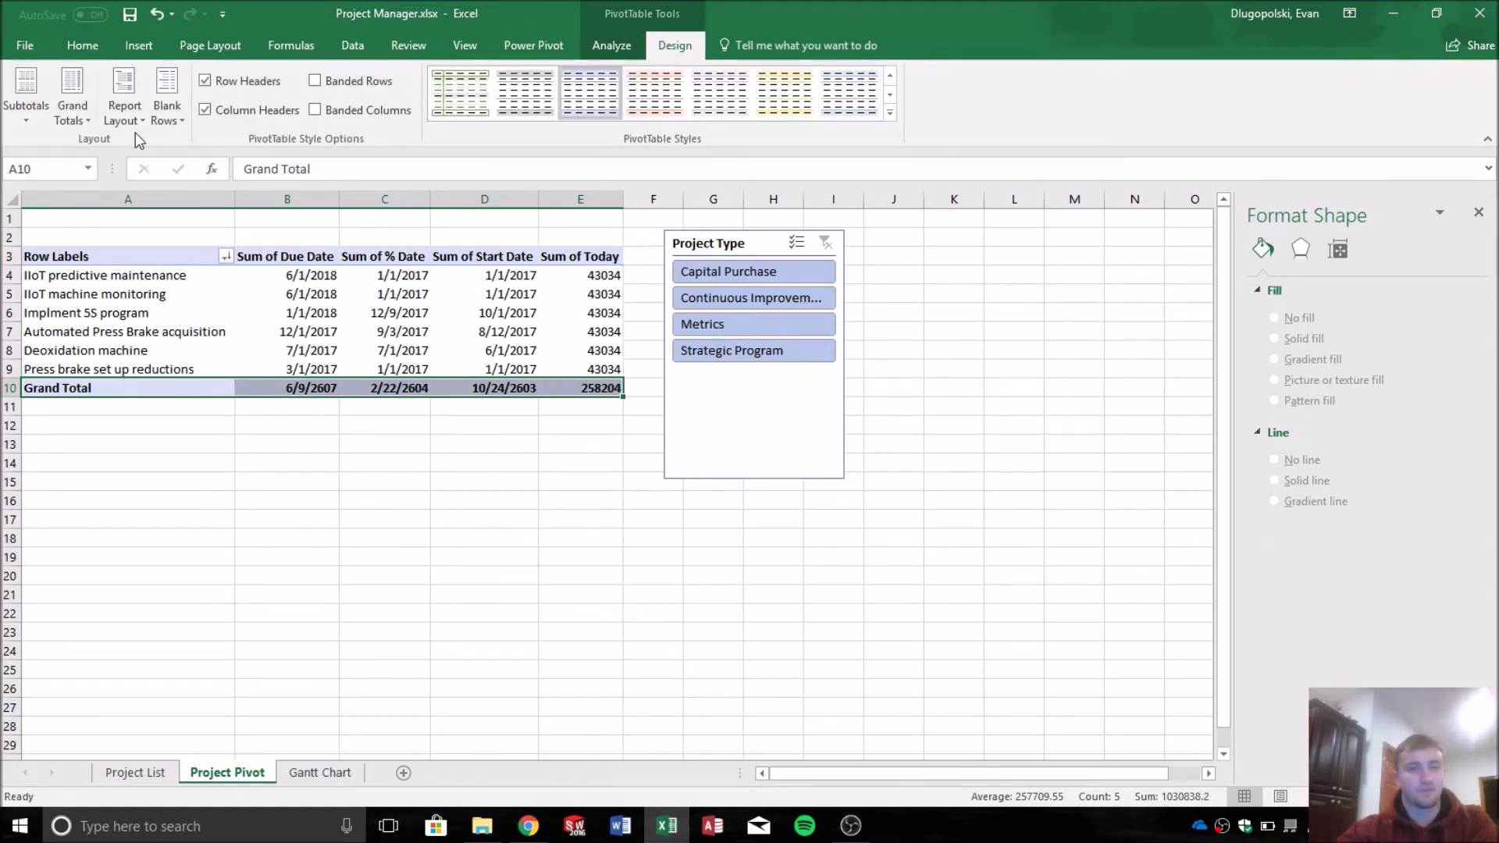
left_click(73, 109)
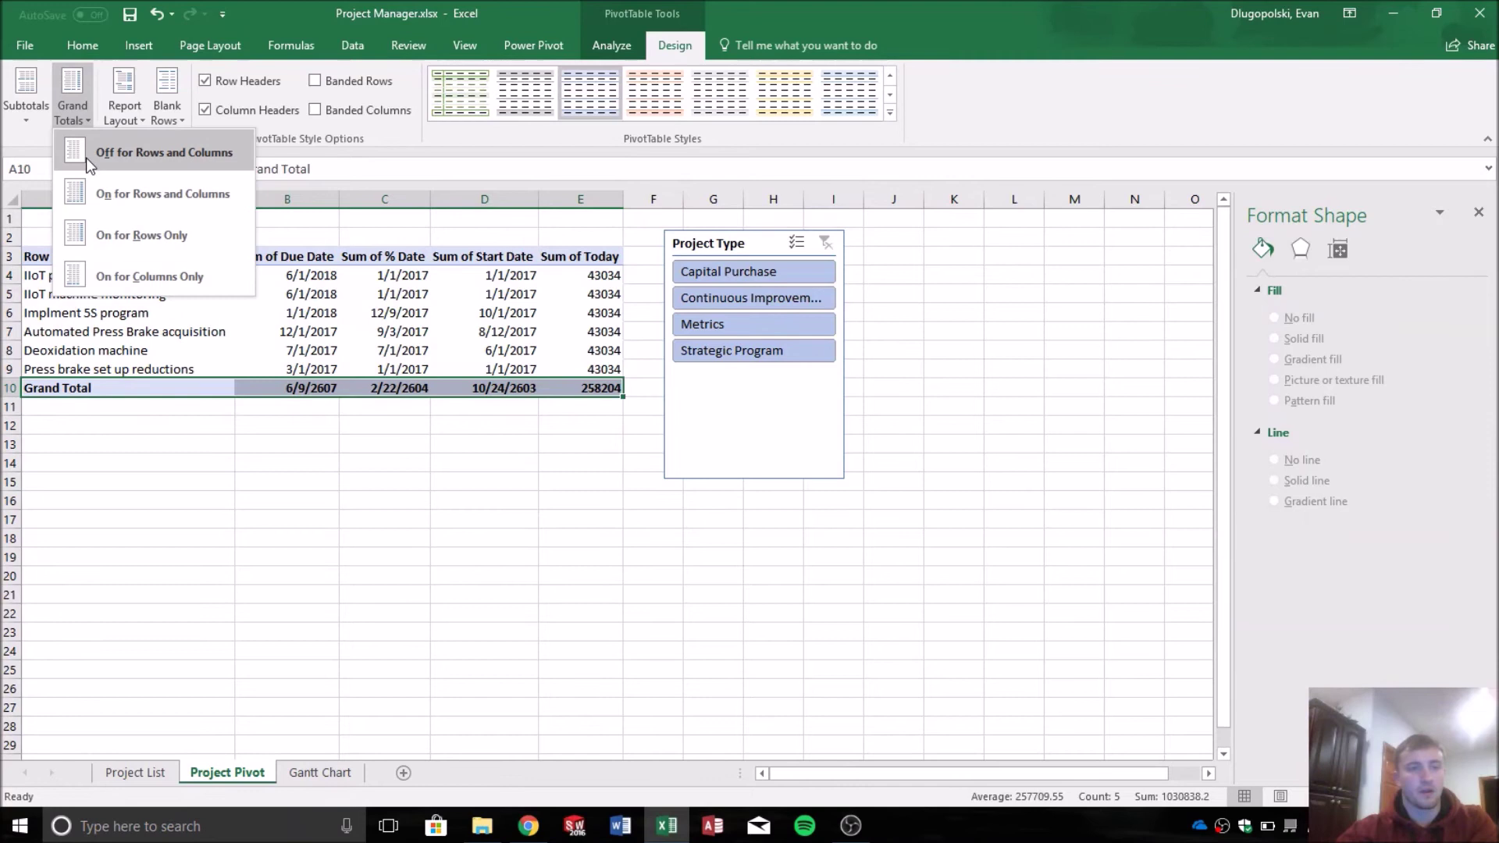
left_click(86, 159)
left_click(472, 426)
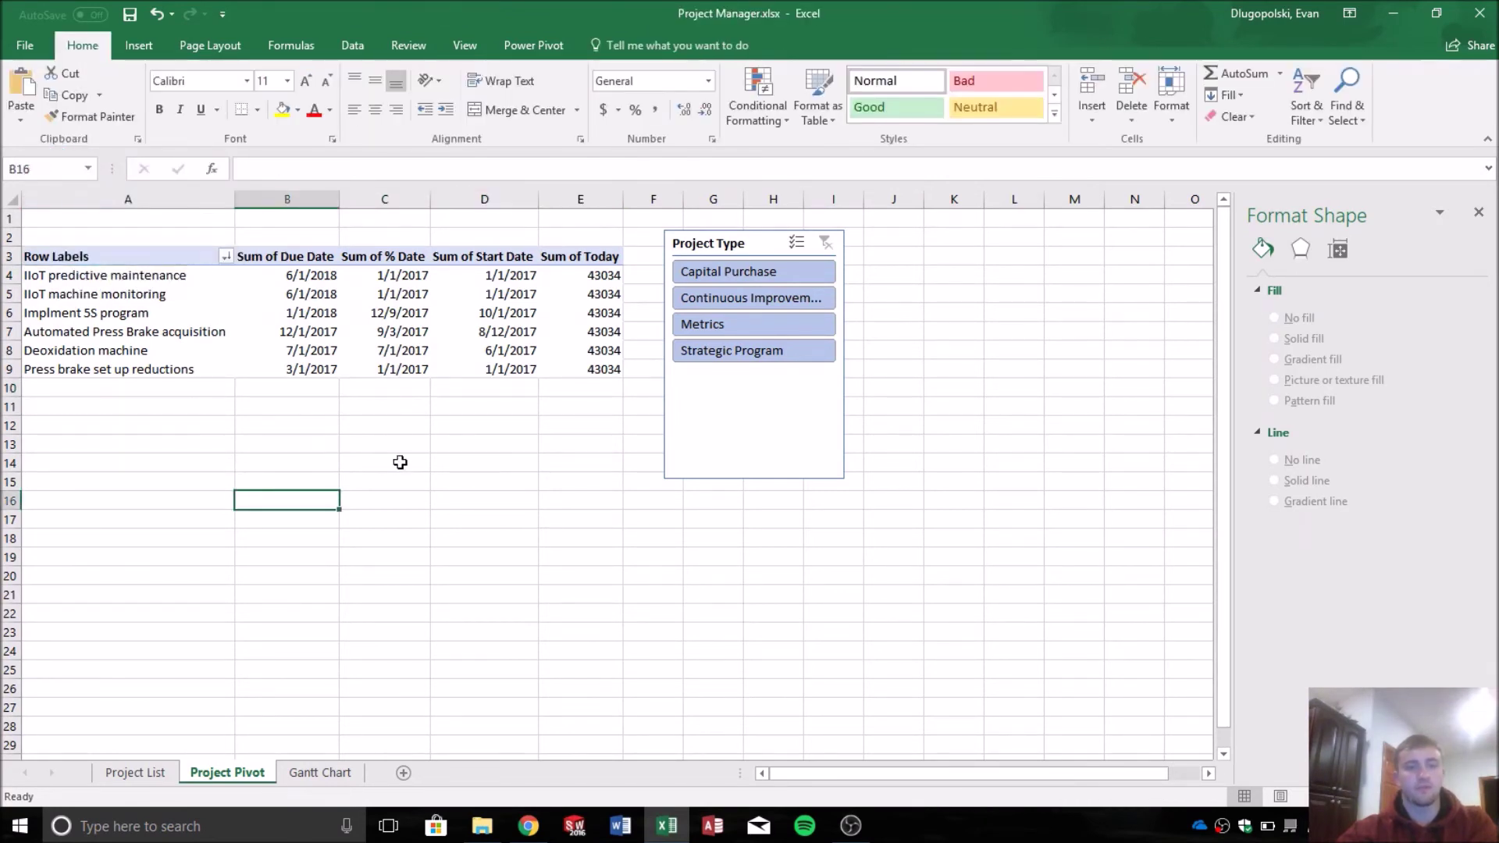
left_click(320, 772)
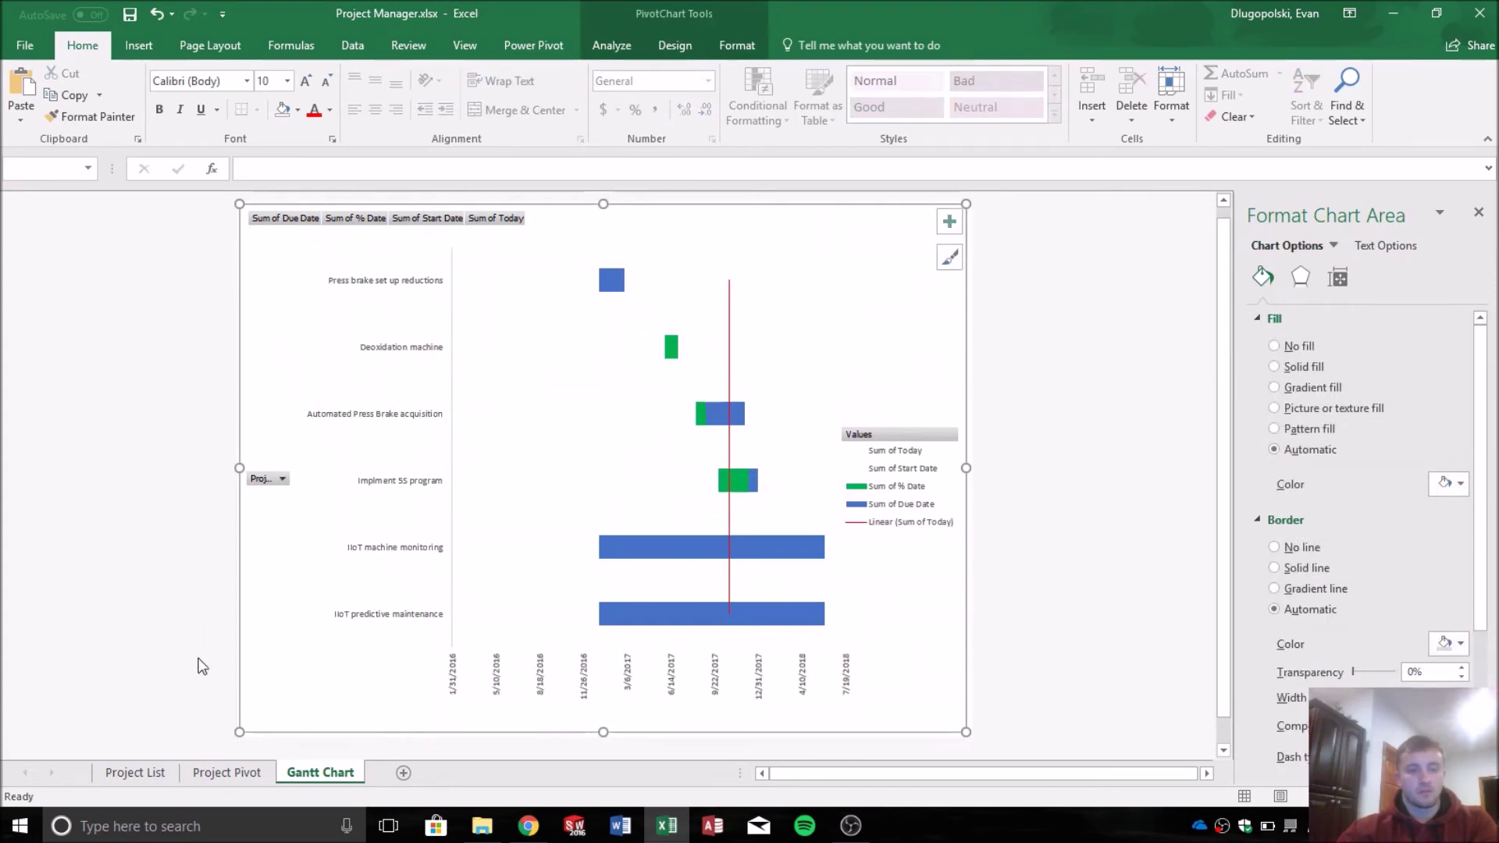
left_click(223, 768)
left_click(308, 770)
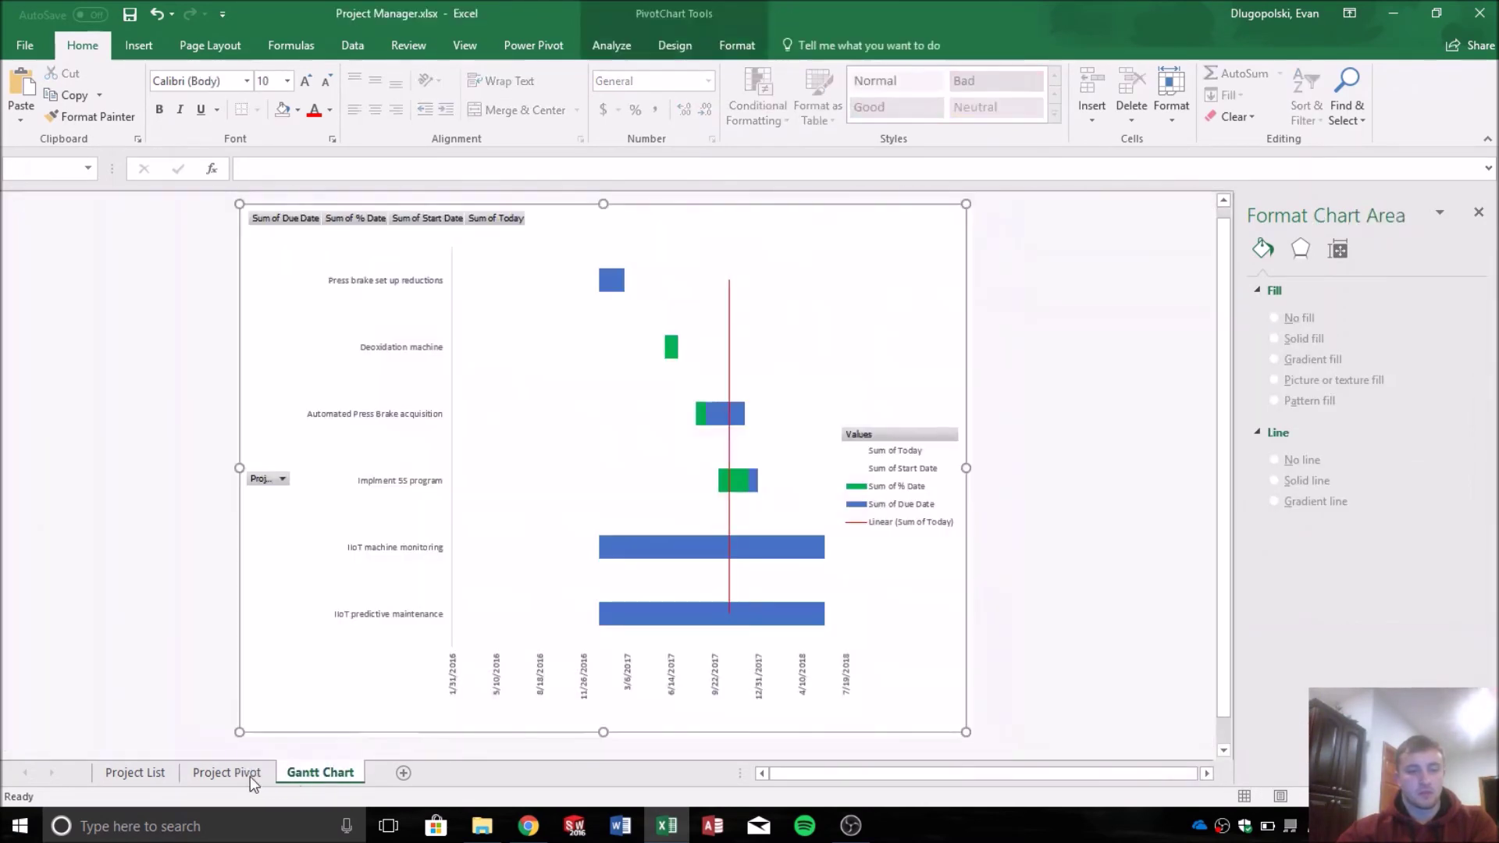
left_click(250, 775)
left_click(321, 772)
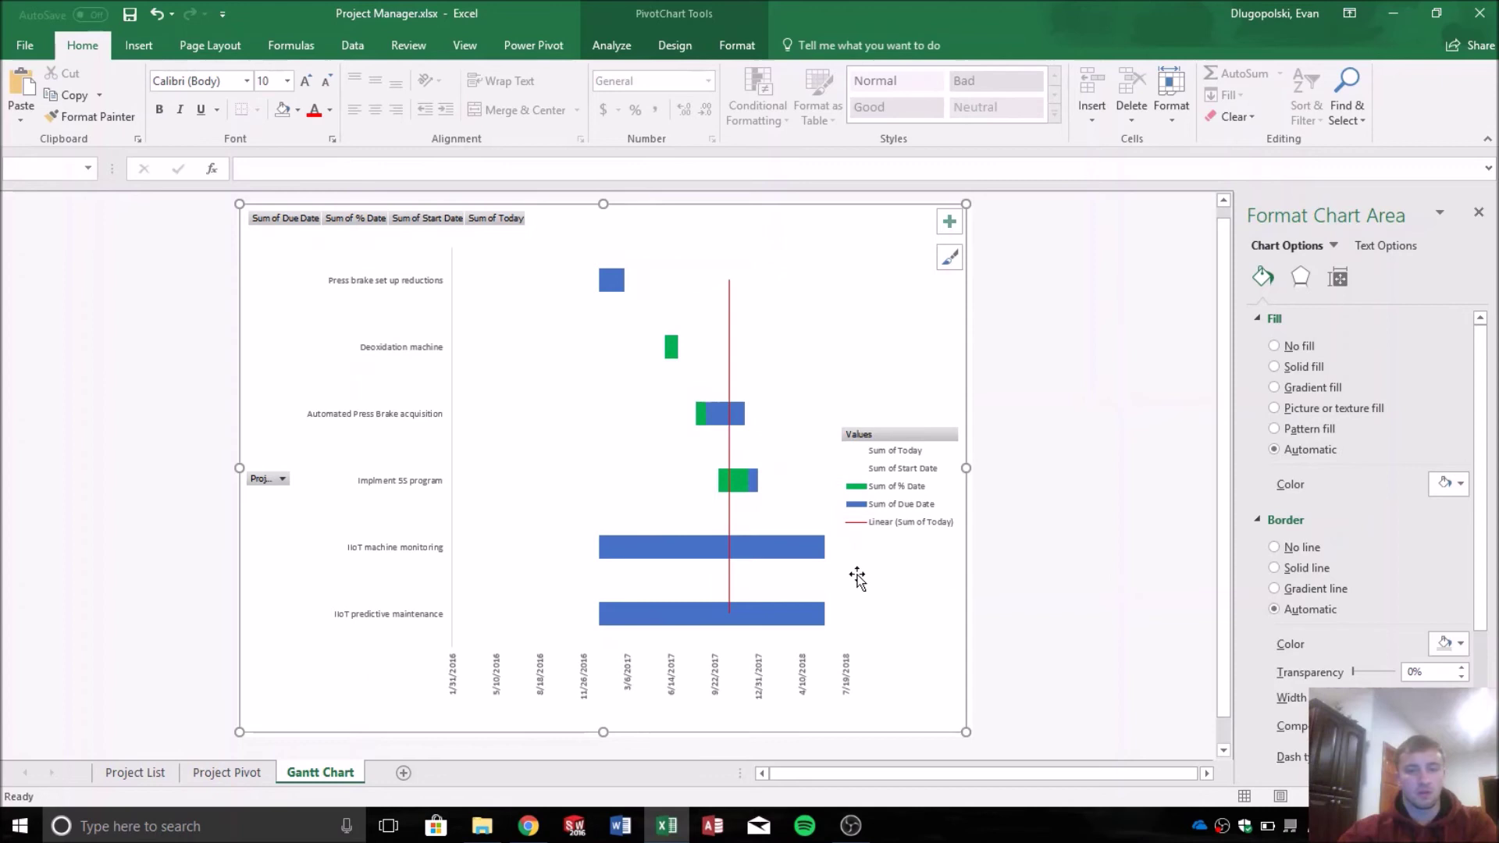
mouse_move(739, 615)
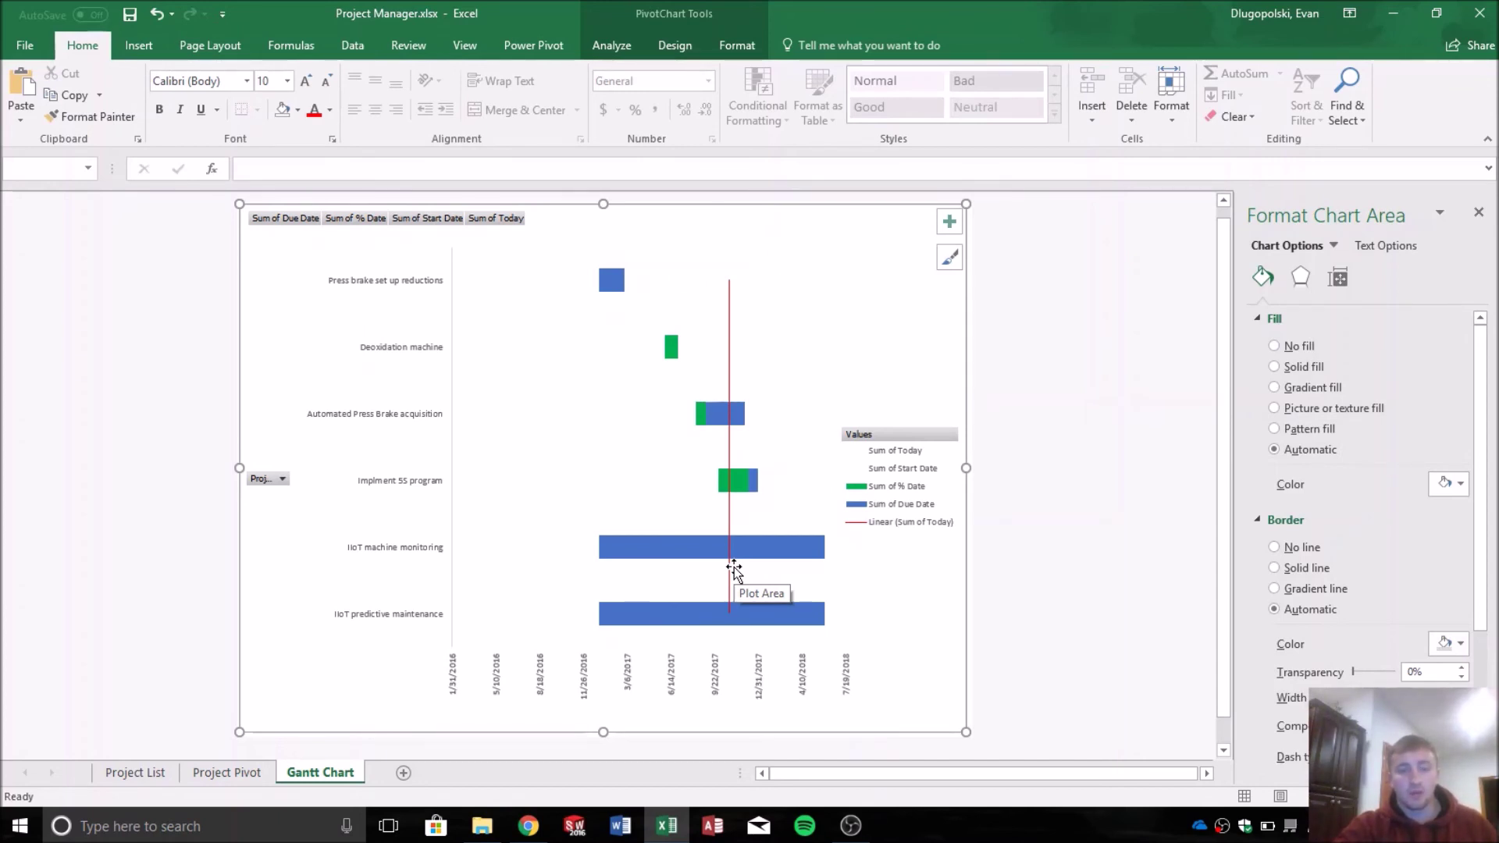
left_click(237, 771)
key("Down")
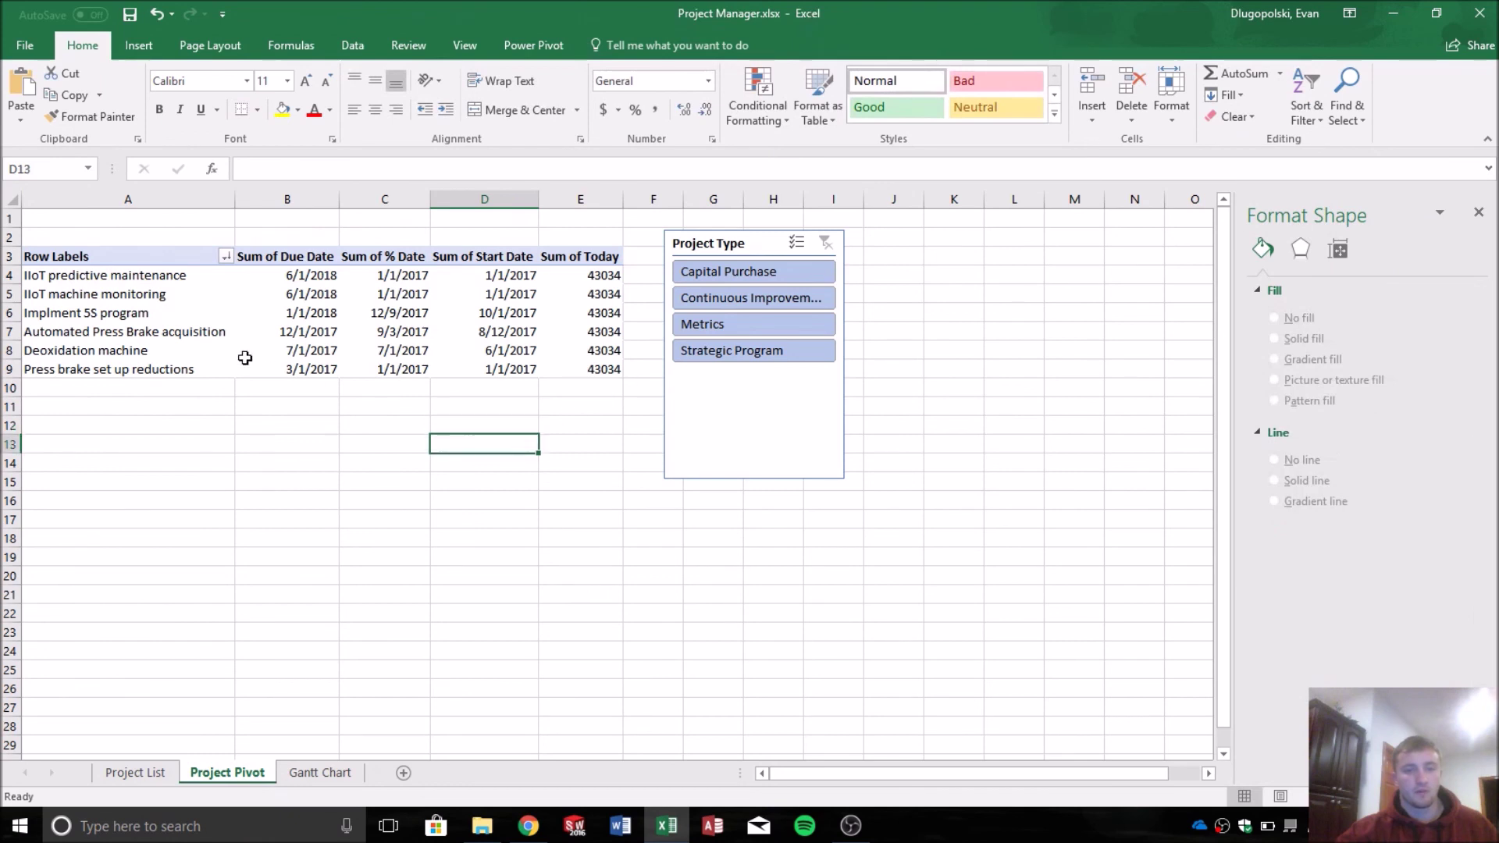
left_click_drag(82, 260, 566, 362)
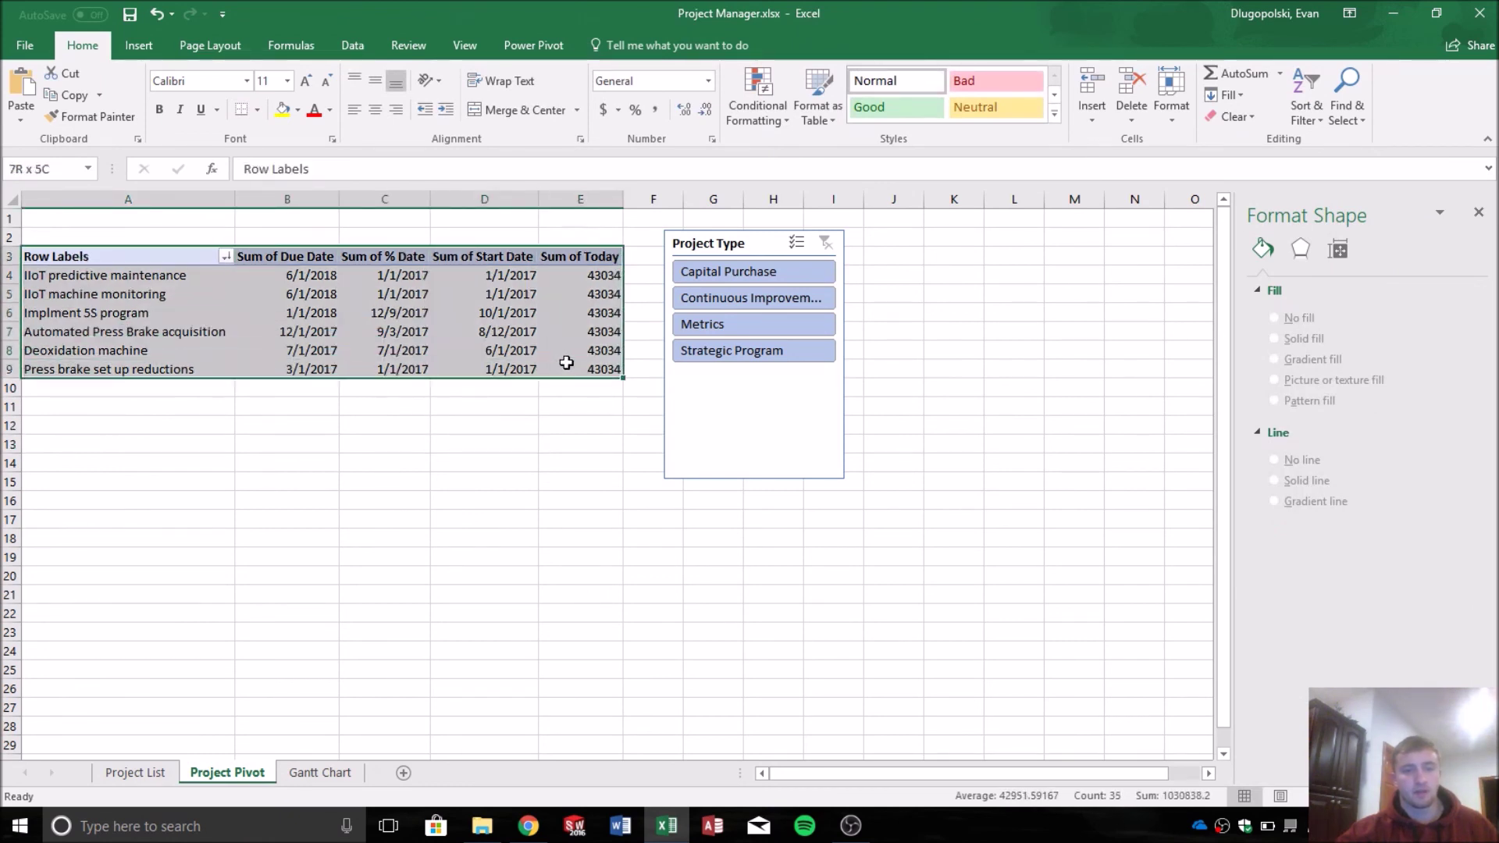
left_click(316, 769)
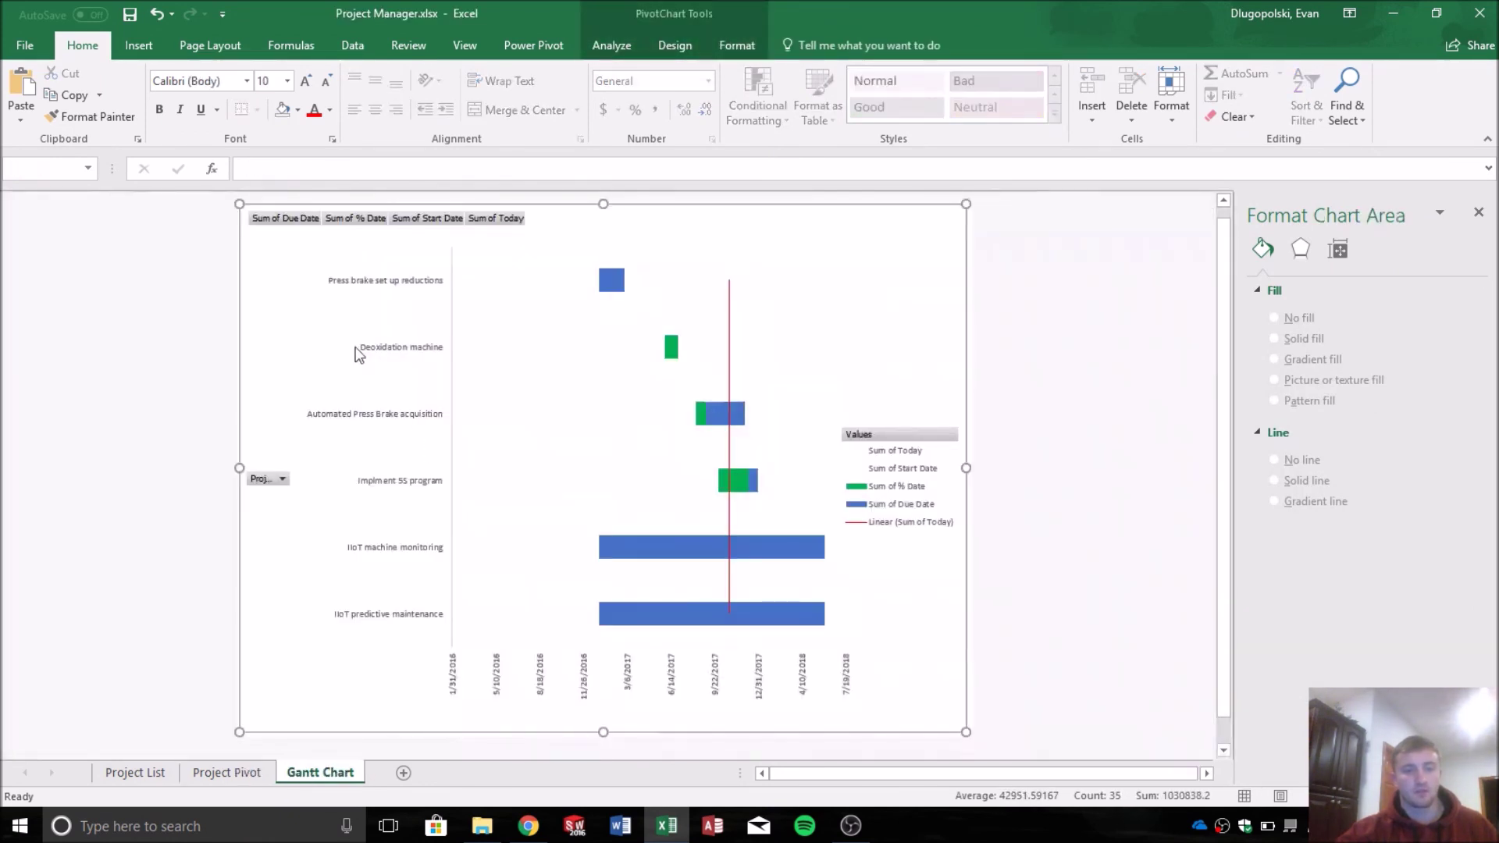